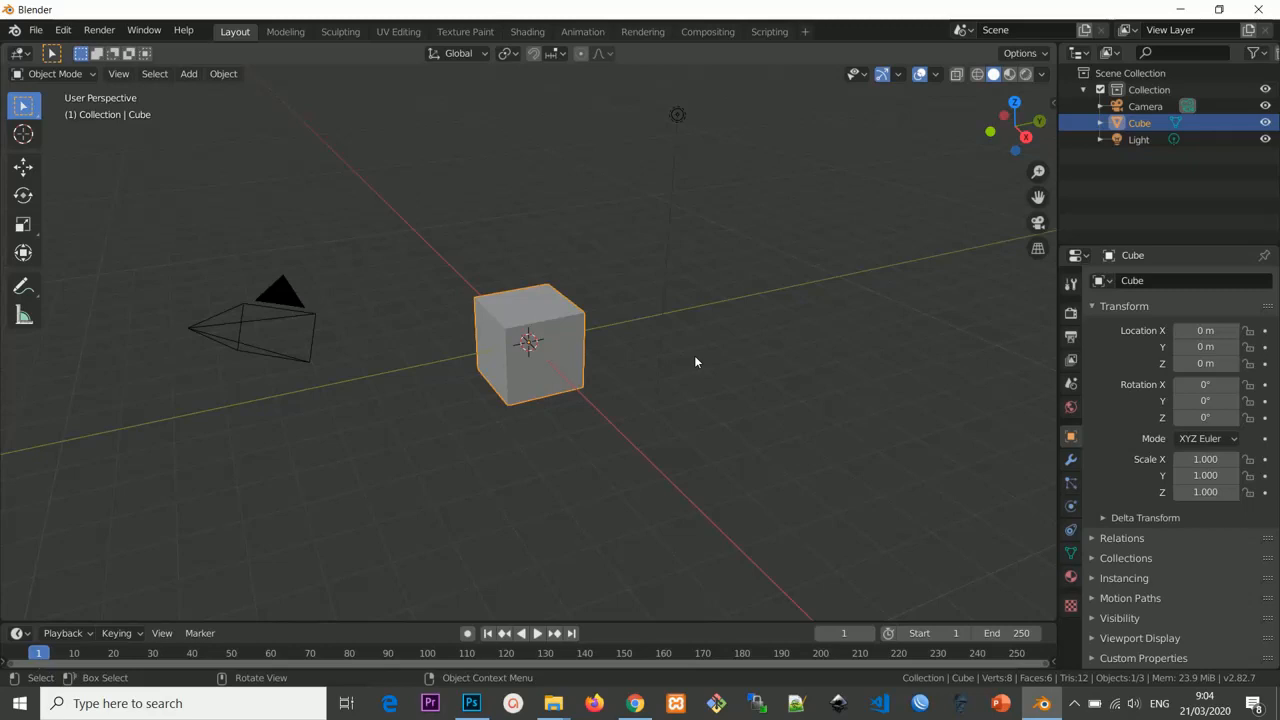
Add a plane mesh and move it along the X axis to about 5.02 m.
scroll(696, 362, up, 2)
scroll(696, 362, down, 1)
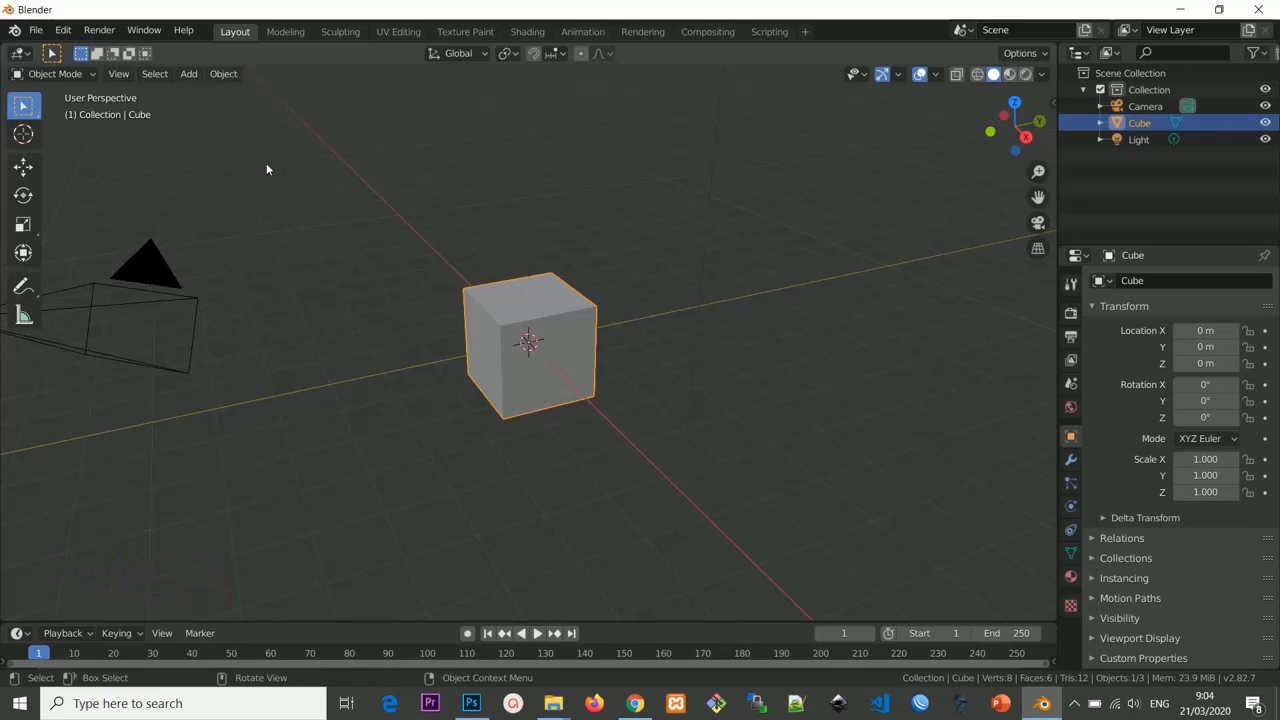
click(188, 75)
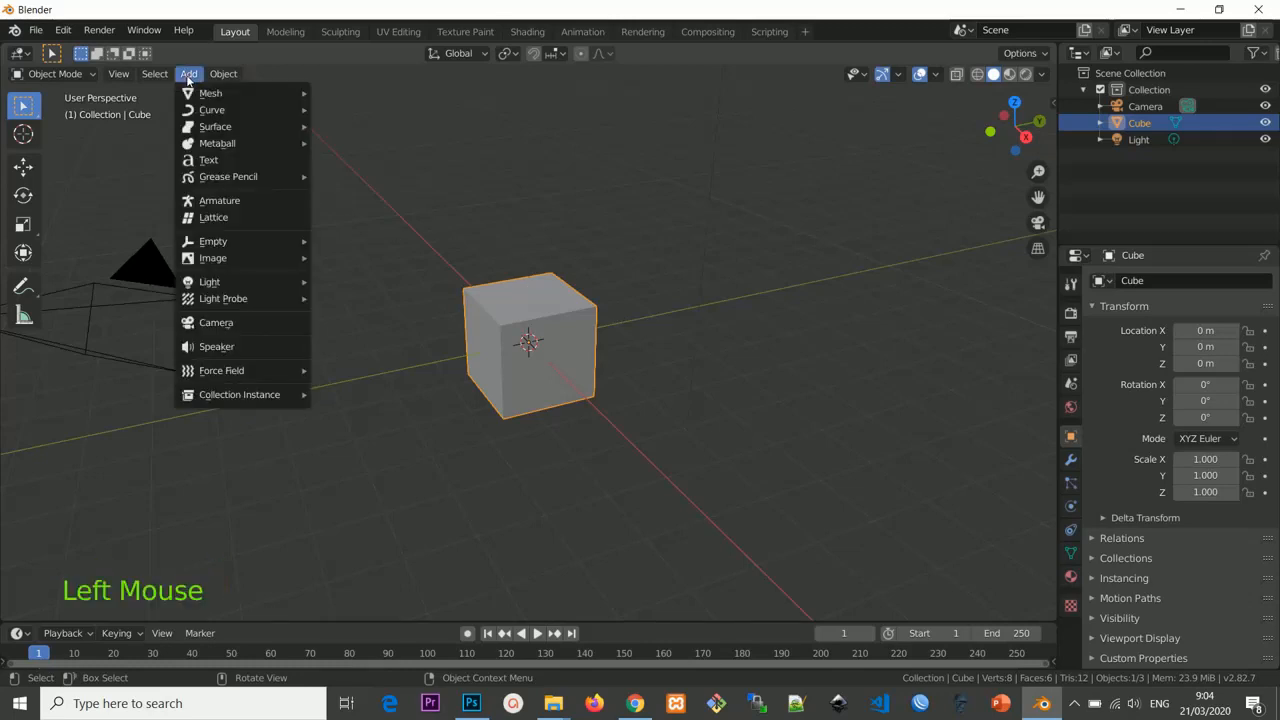
mouse_move(195, 93)
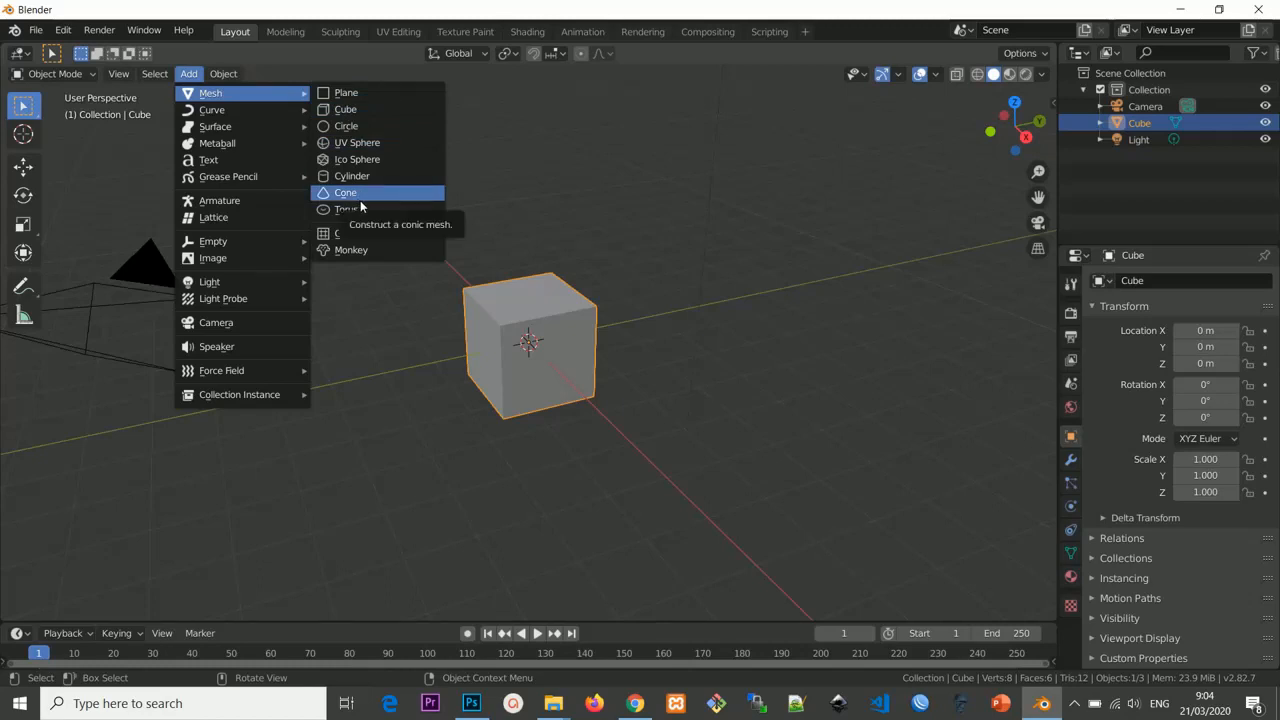
click(349, 93)
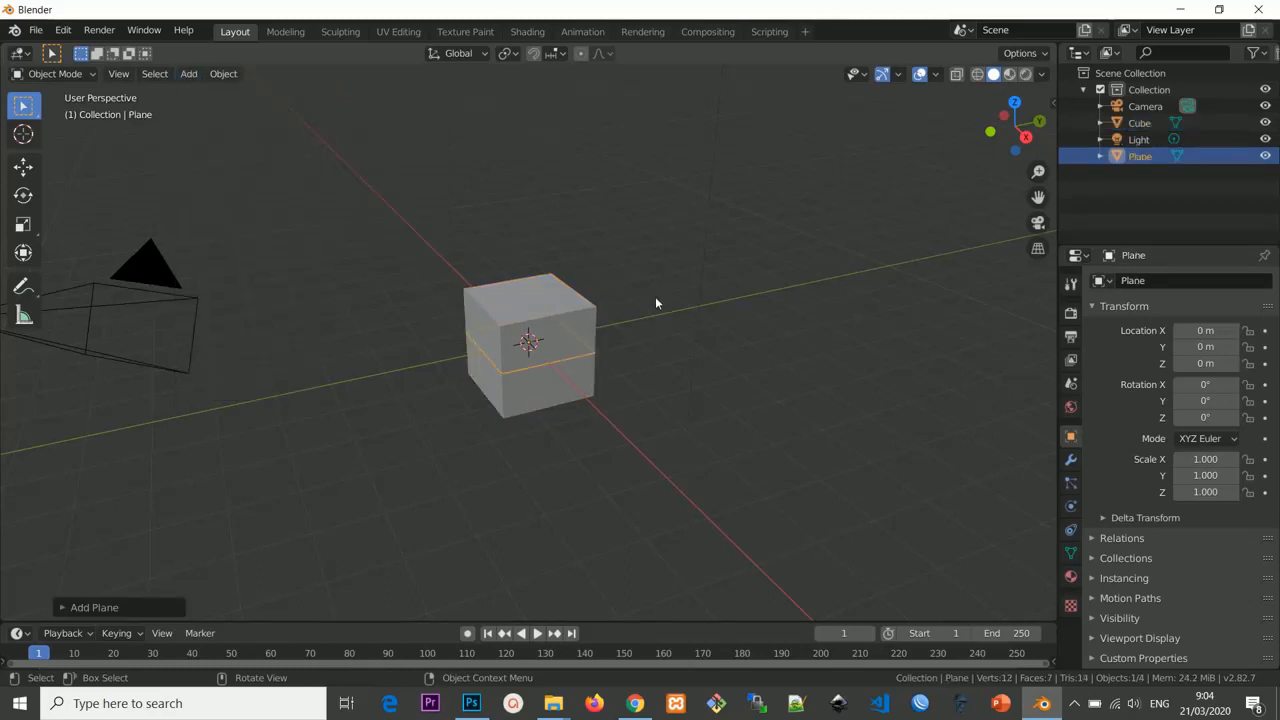
key(g)
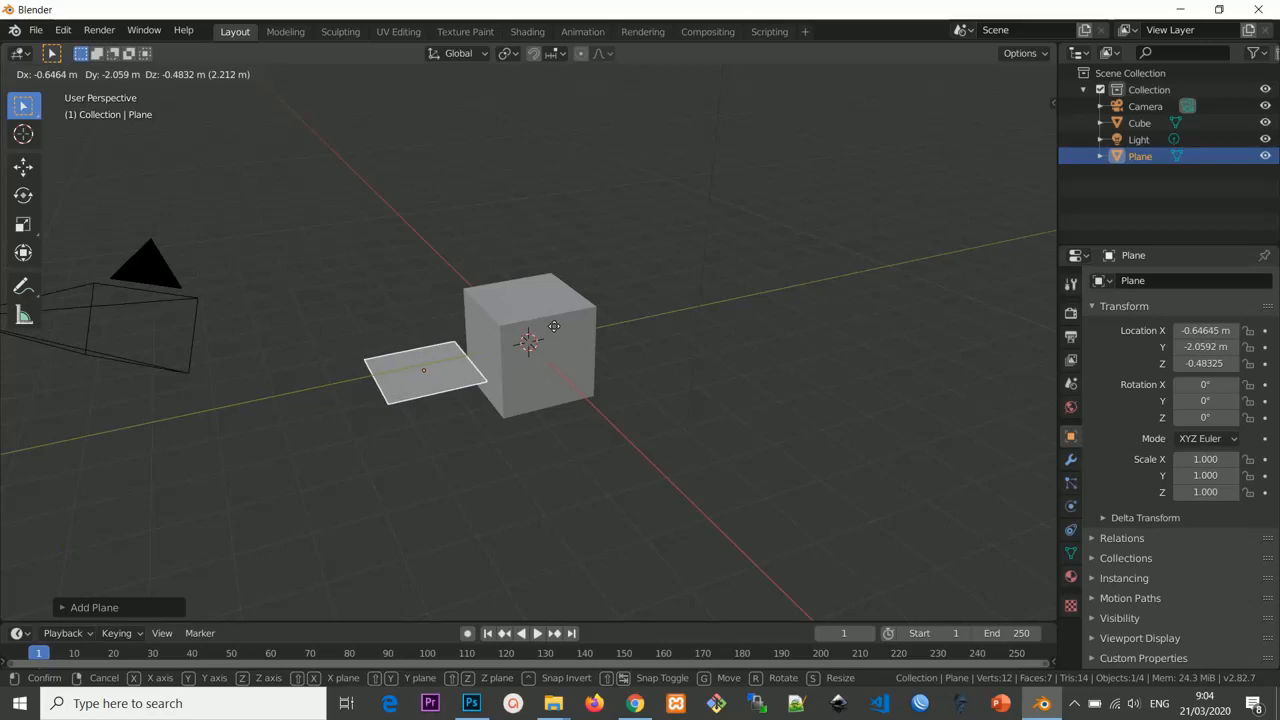
key(x)
click(724, 505)
Add a second cube mesh and move it along the X axis to about -4.08 m.
scroll(706, 472, down, 3)
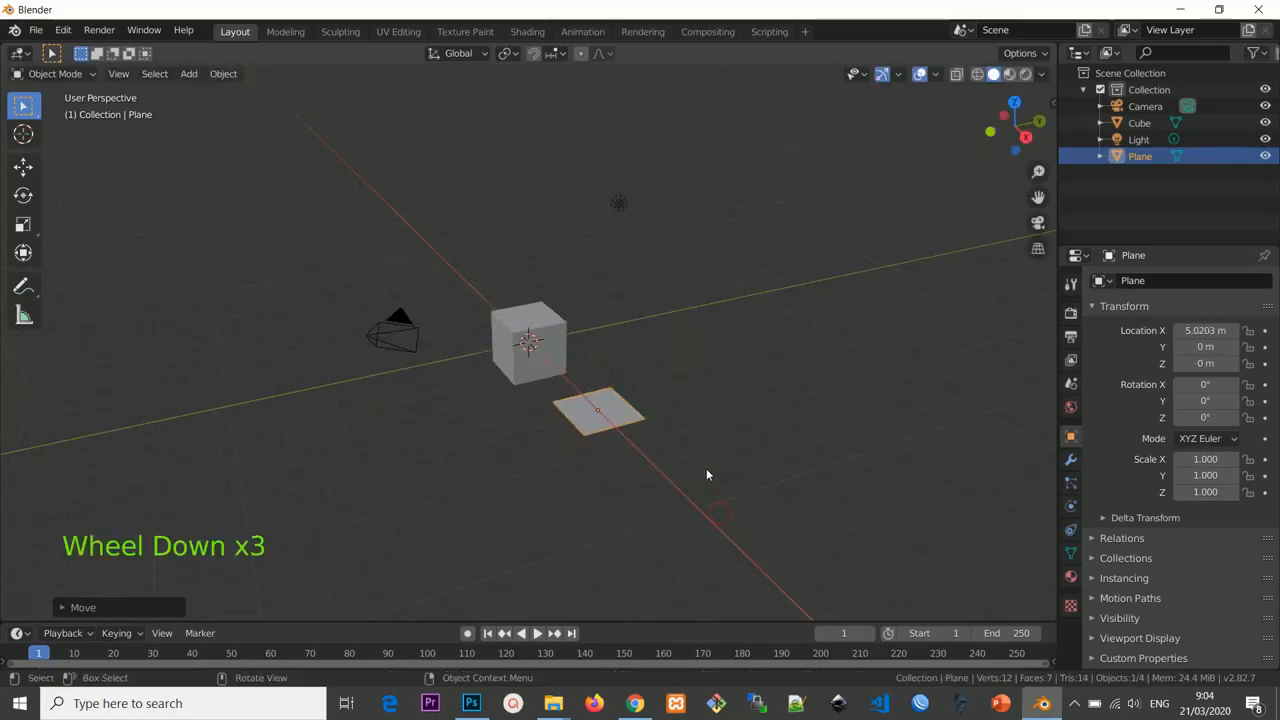
middle_drag(706, 475, 765, 455)
scroll(726, 387, up, 2)
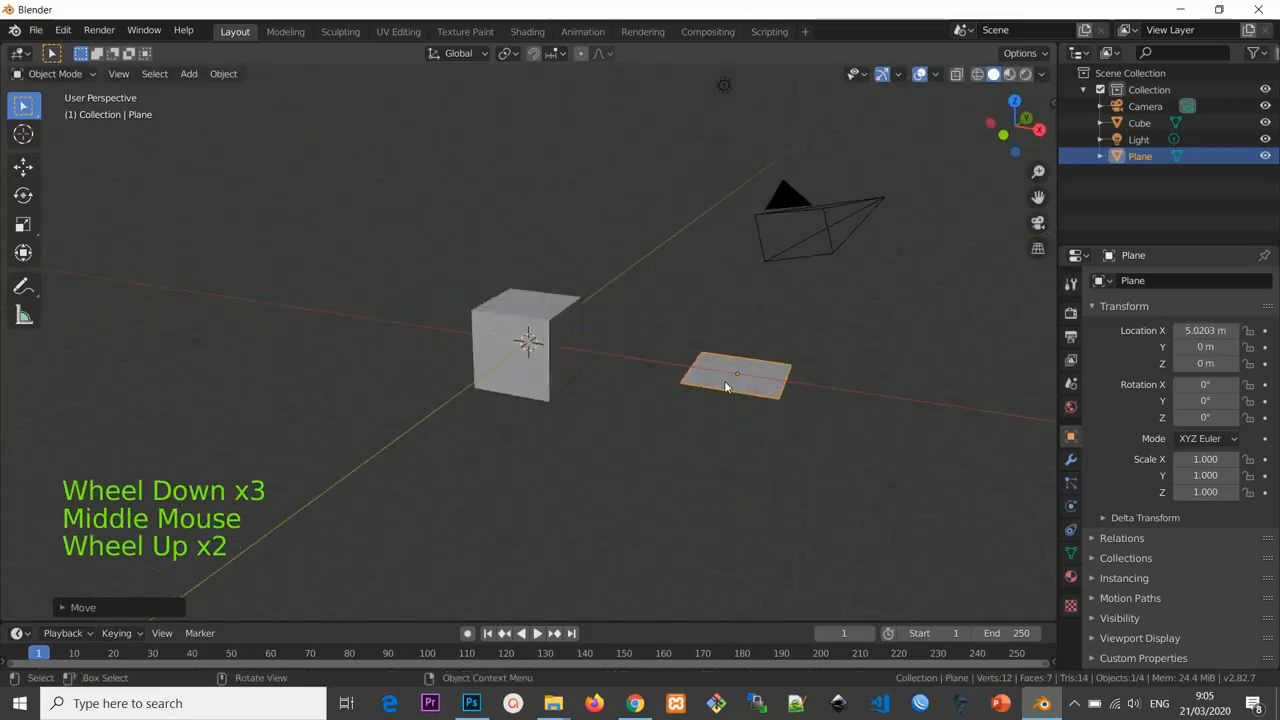
middle_drag(726, 387, 704, 386)
click(185, 74)
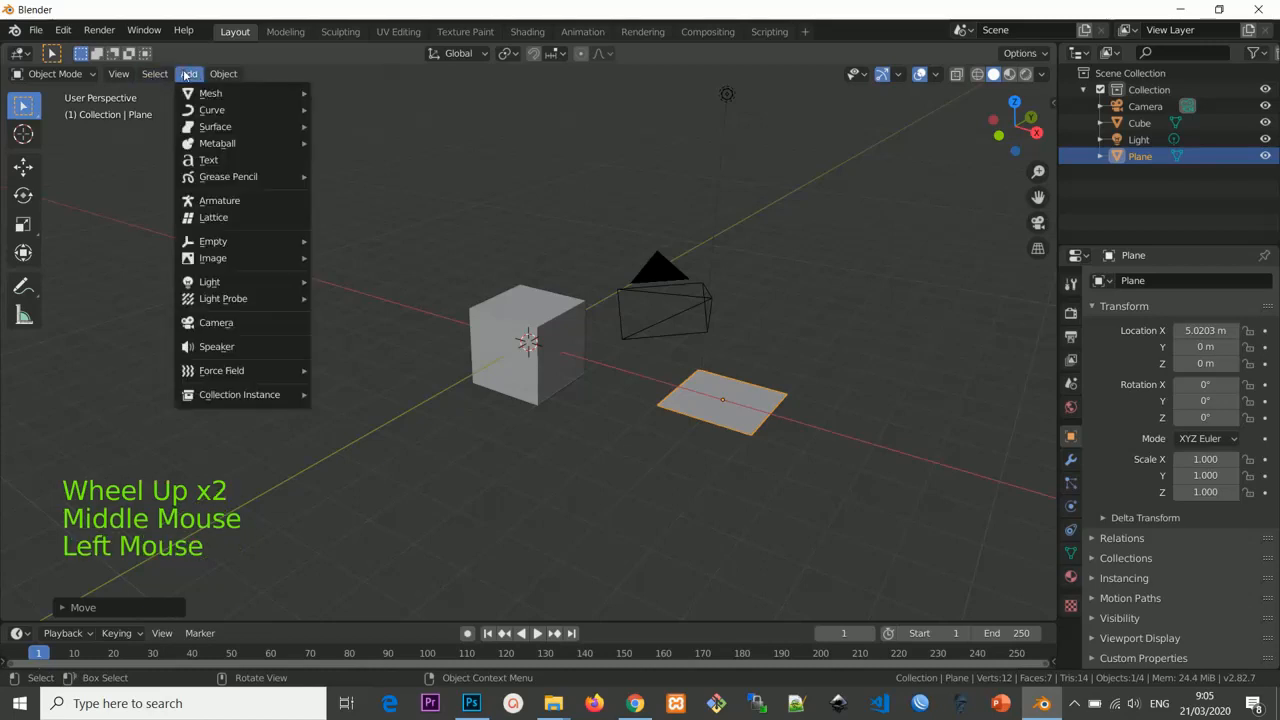
mouse_move(245, 94)
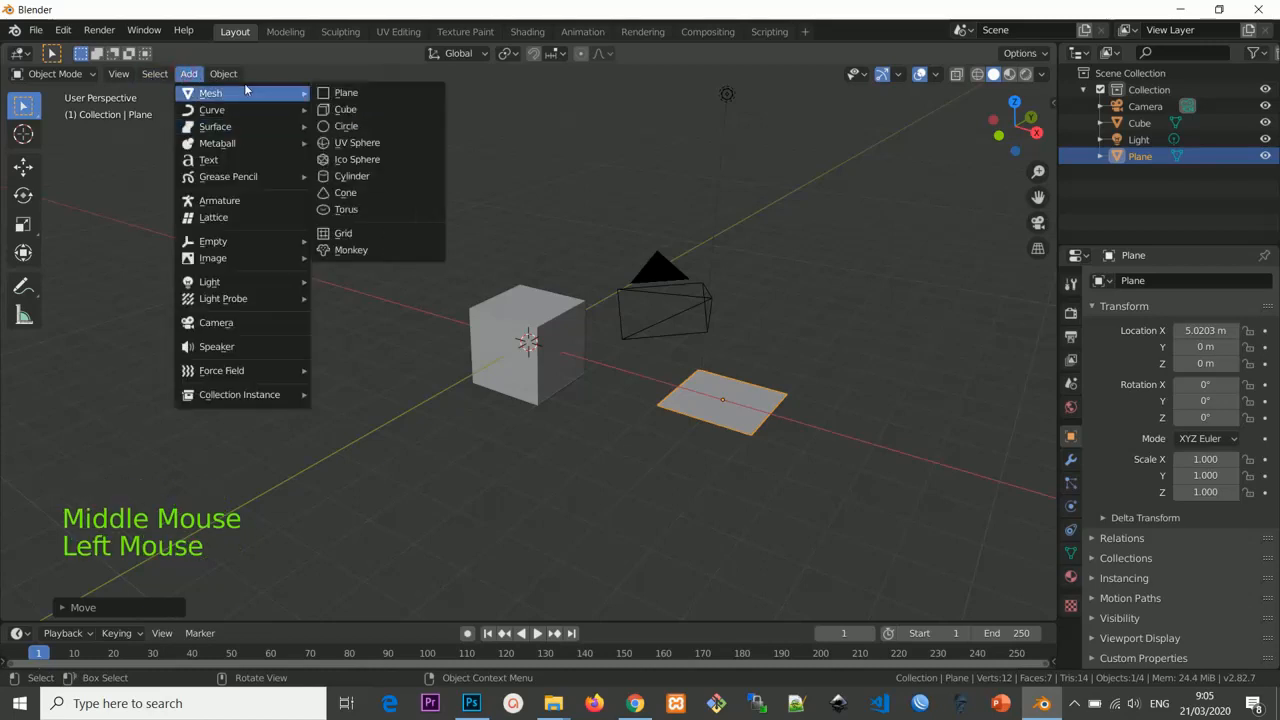
click(349, 115)
key(g)
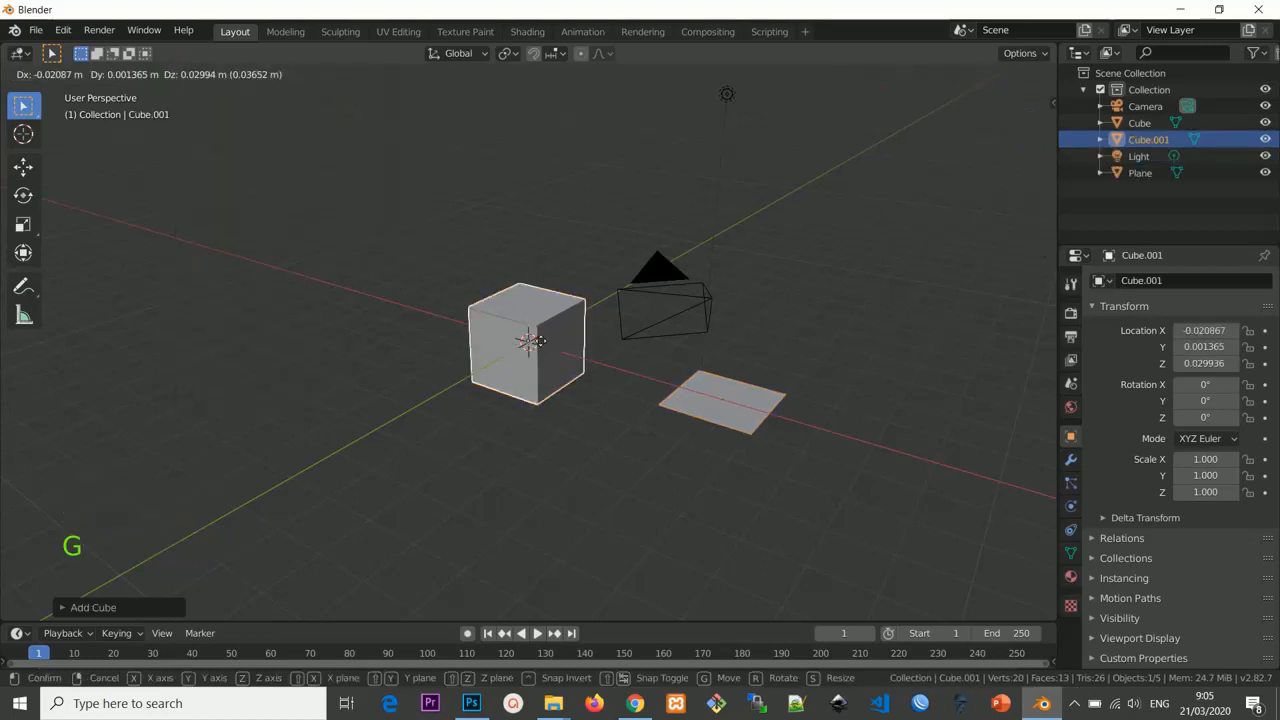
key(x)
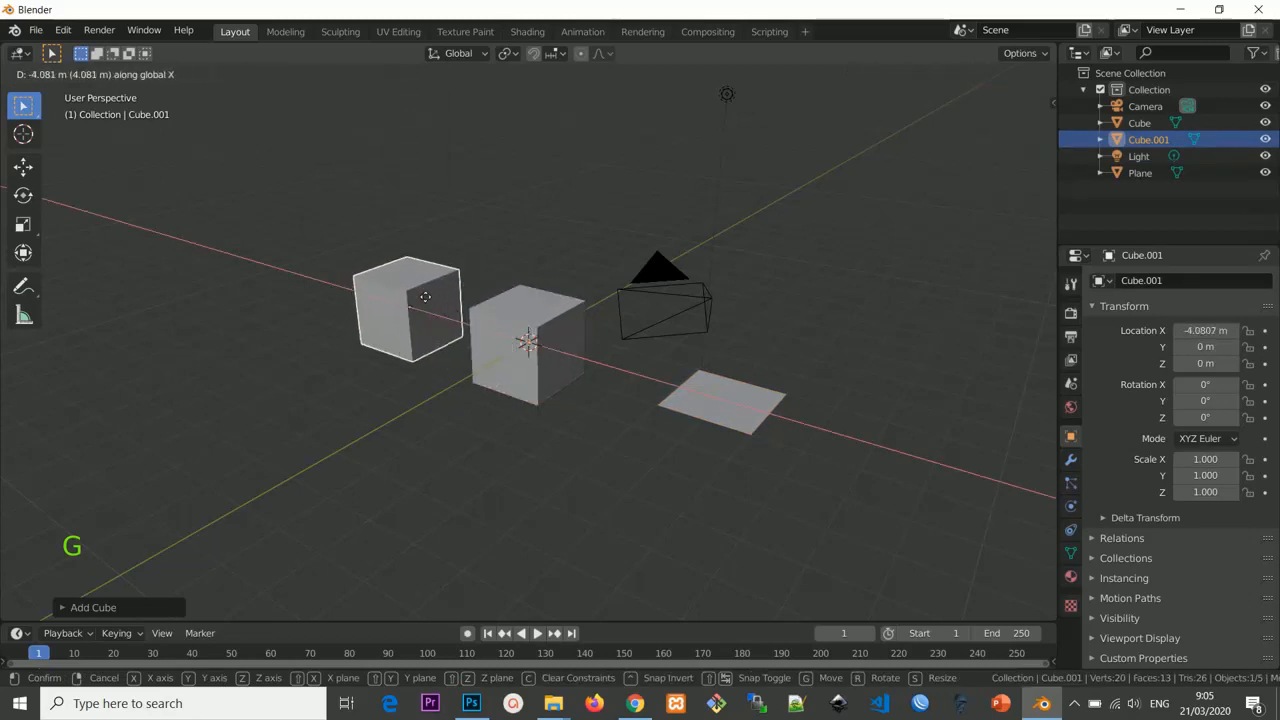
click(428, 287)
Delete the cube at the origin and the second cube beside it.
click(542, 317)
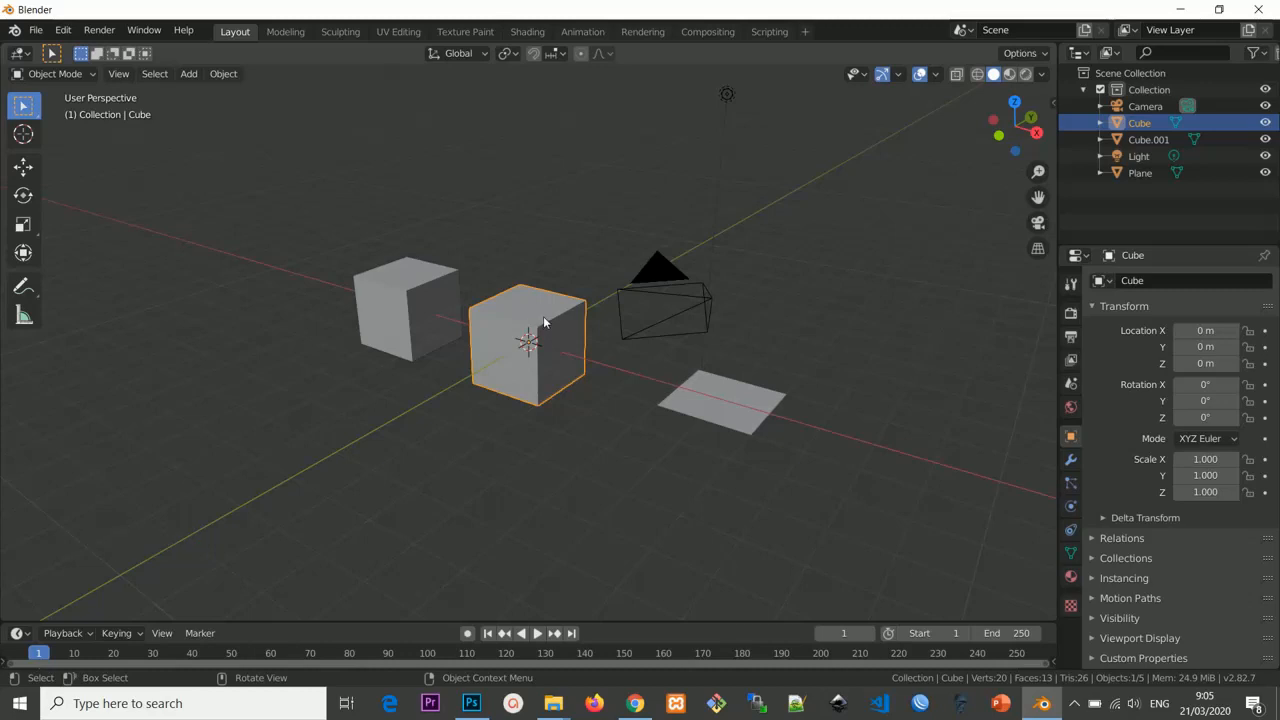
key(Delete)
click(447, 310)
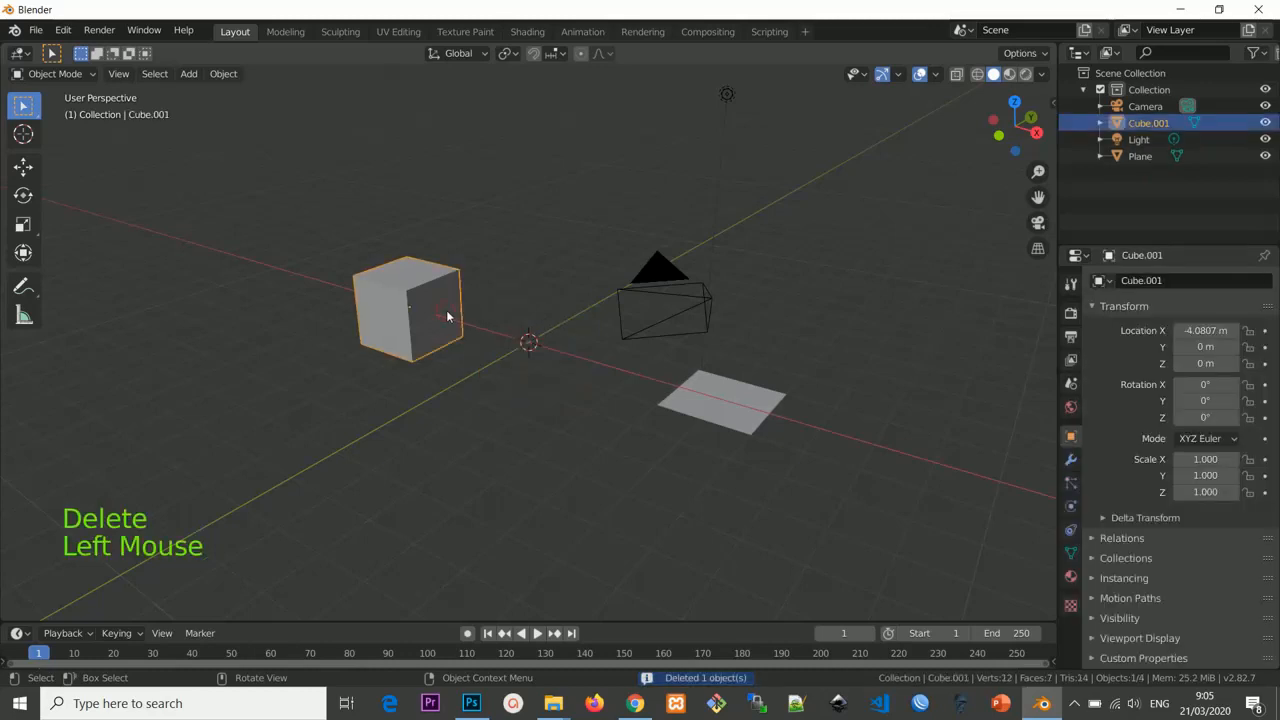
key(x)
click(435, 313)
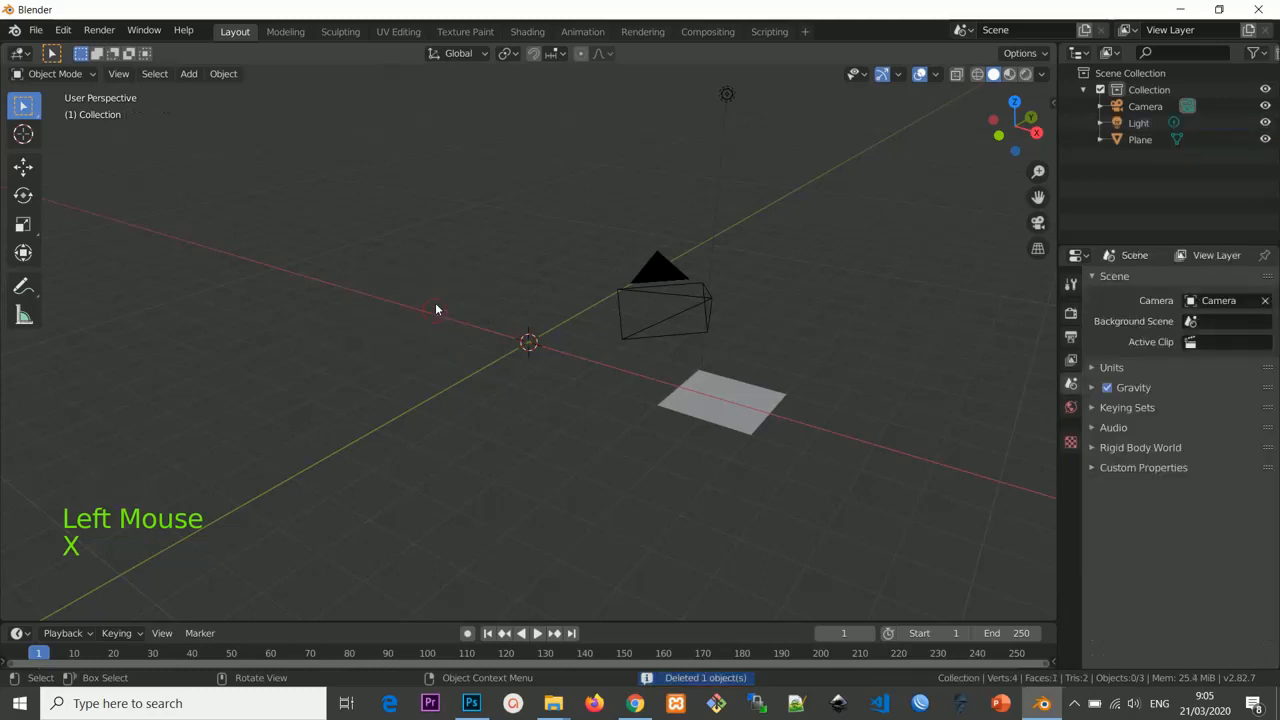
Add a new cube mesh at the origin.
click(187, 74)
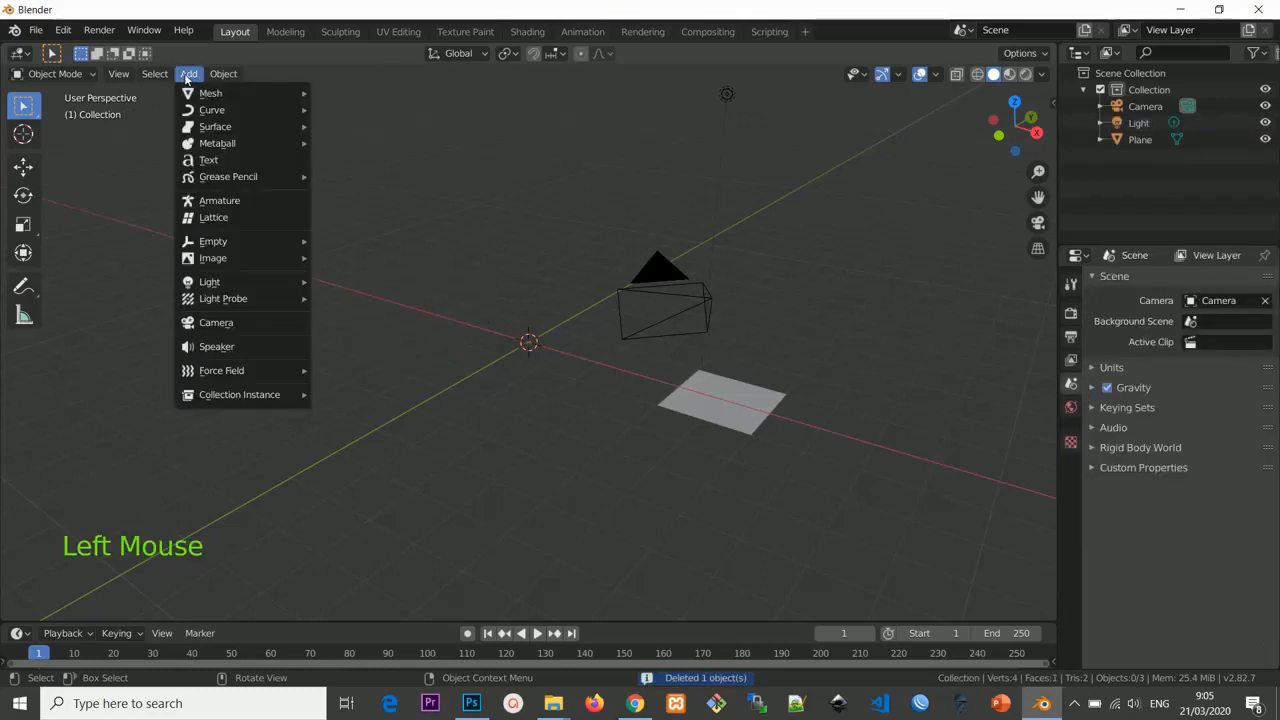
mouse_move(220, 93)
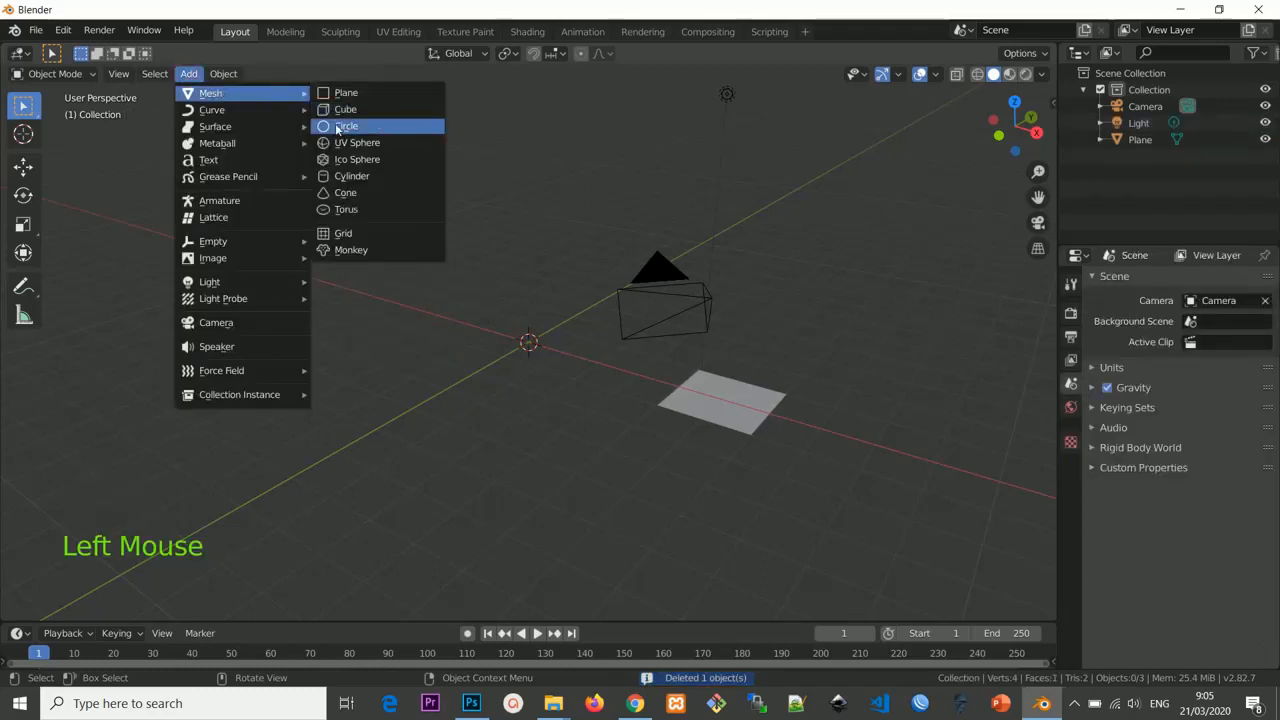
click(336, 109)
Add a circle mesh and move it along the X axis to about -2.36 m.
click(196, 74)
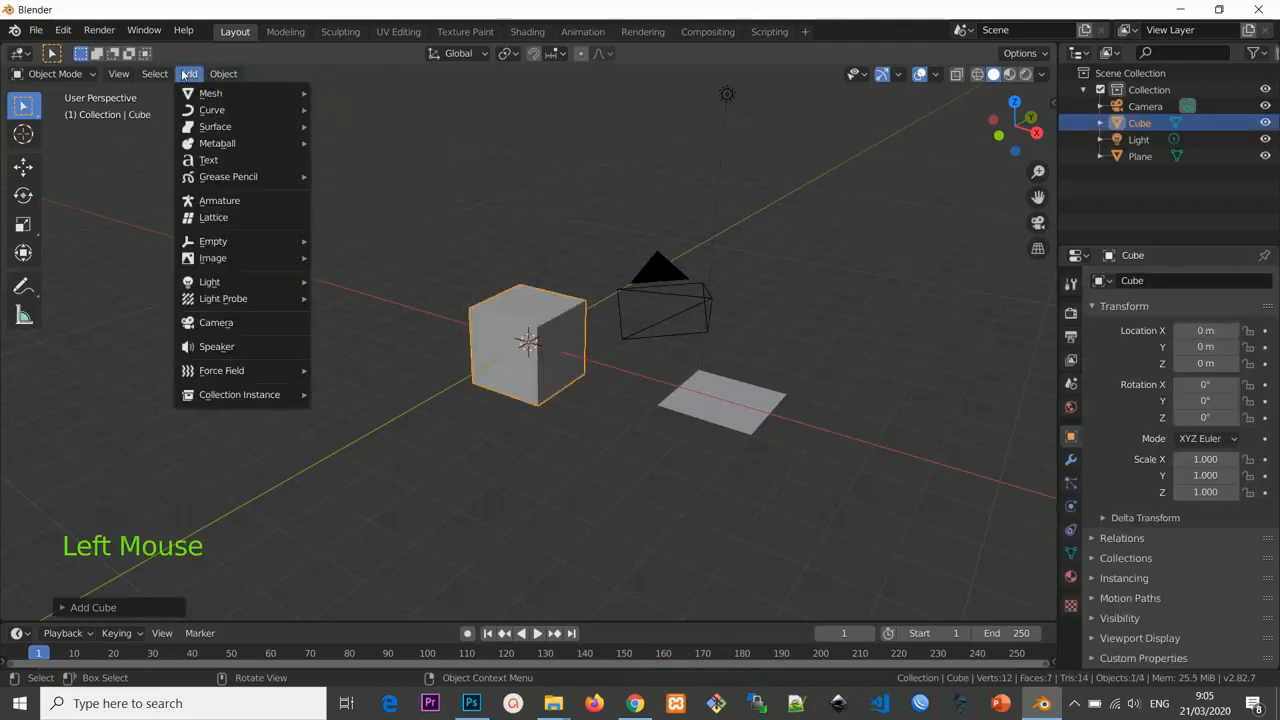
mouse_move(230, 98)
click(342, 126)
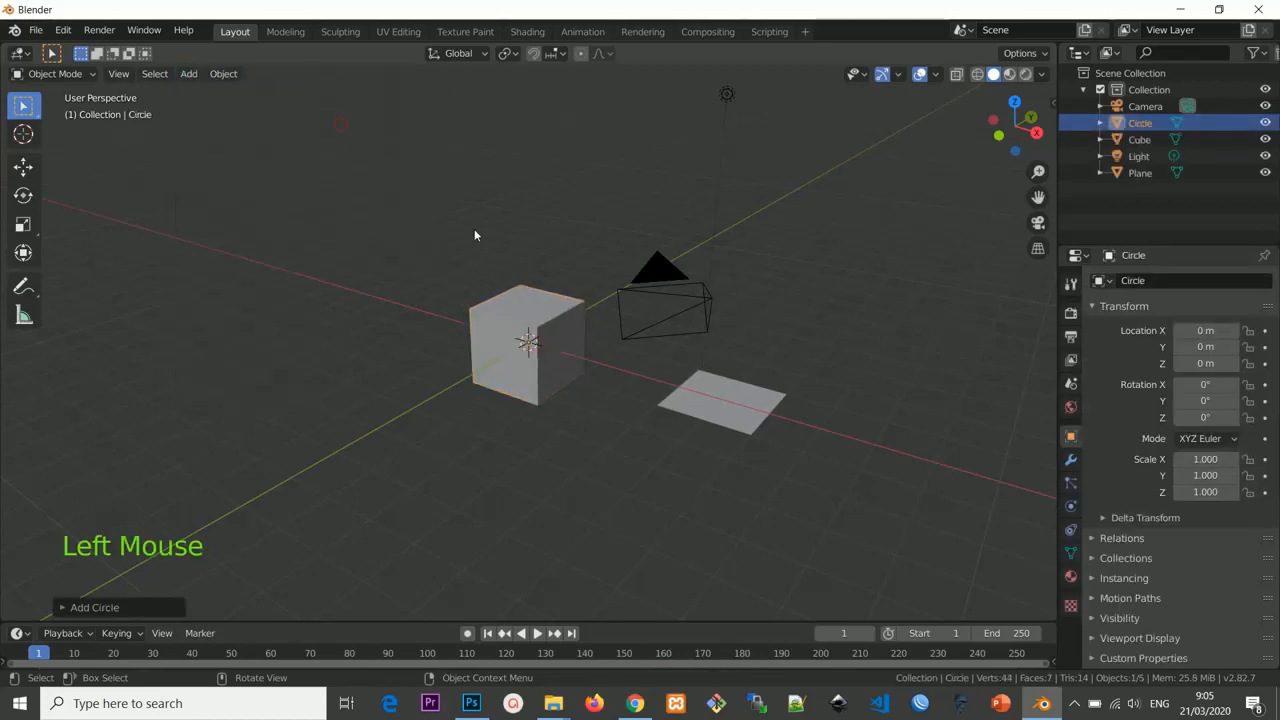
middle_drag(575, 327, 618, 395)
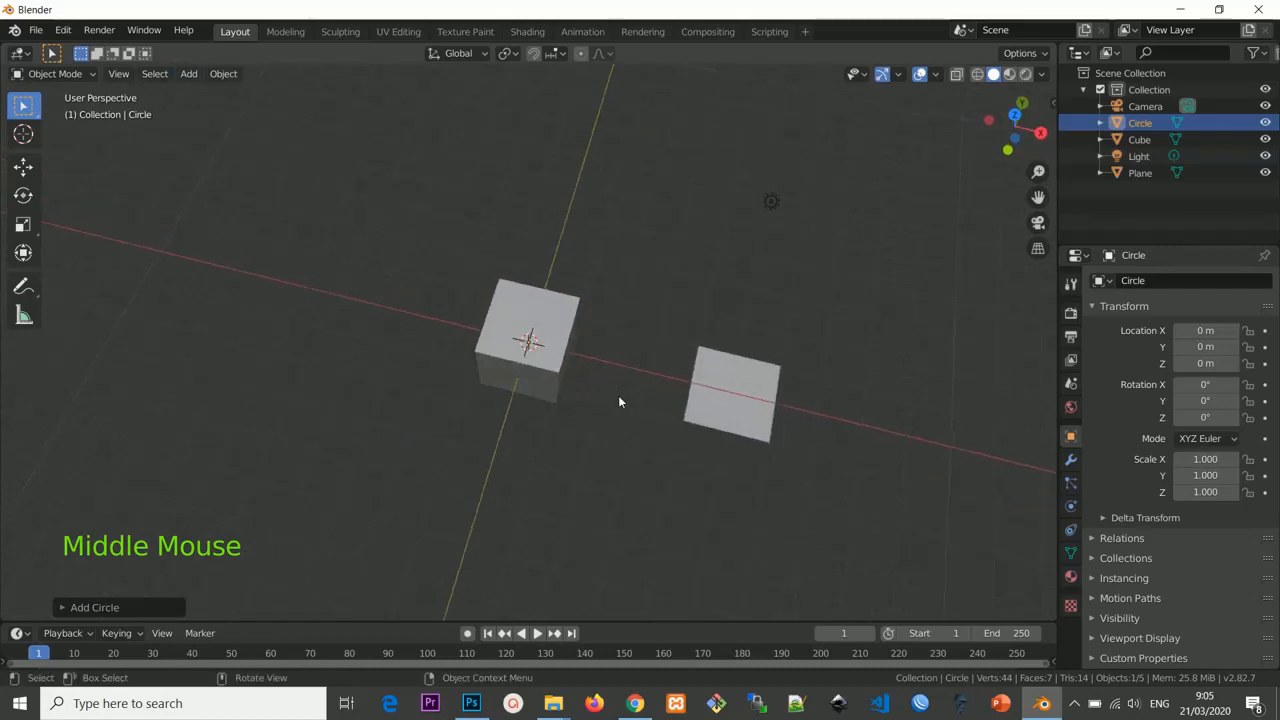
key(g)
key(x)
click(549, 367)
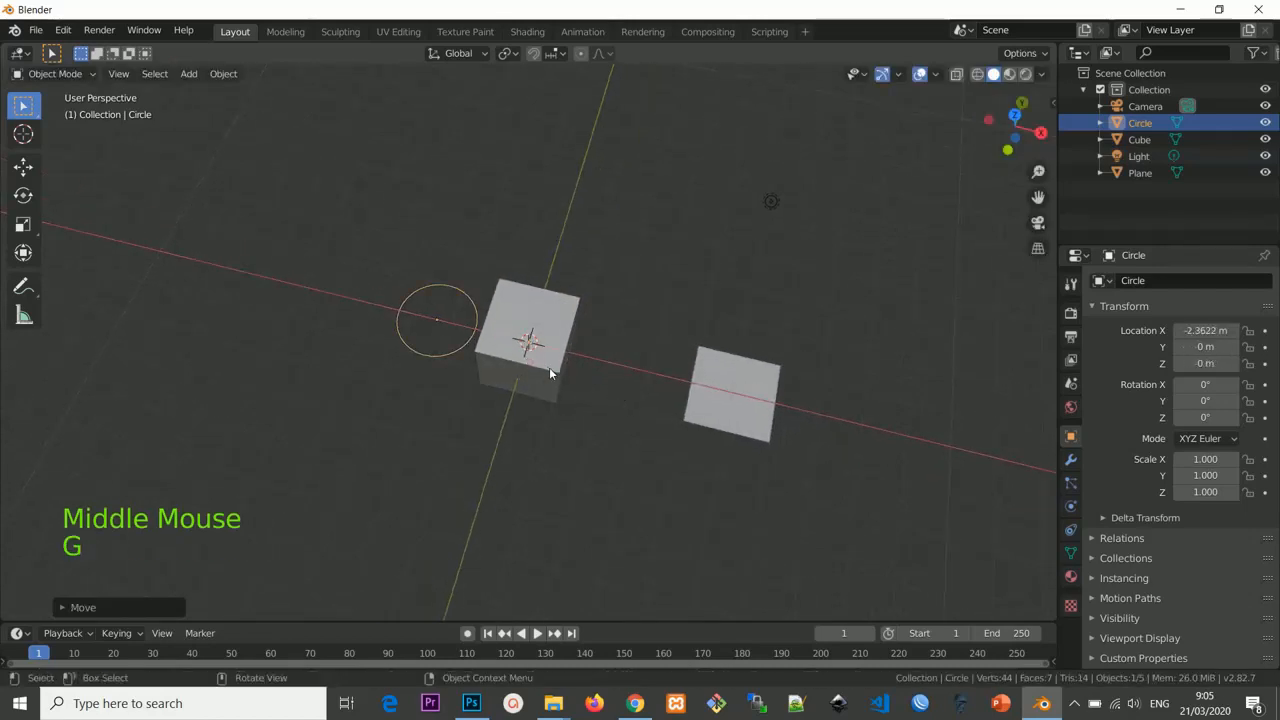
Add a UV sphere mesh and move it along the X axis to about -4.95 m.
middle_drag(549, 367, 462, 255)
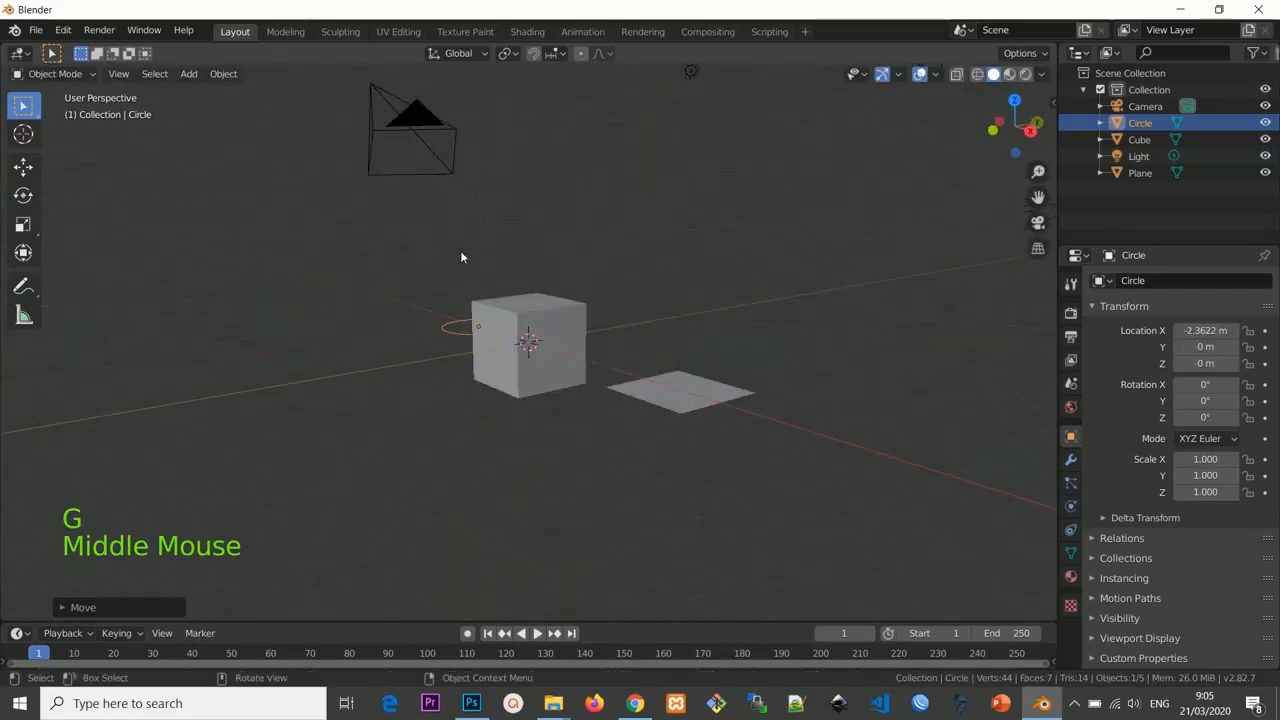
click(189, 74)
click(187, 74)
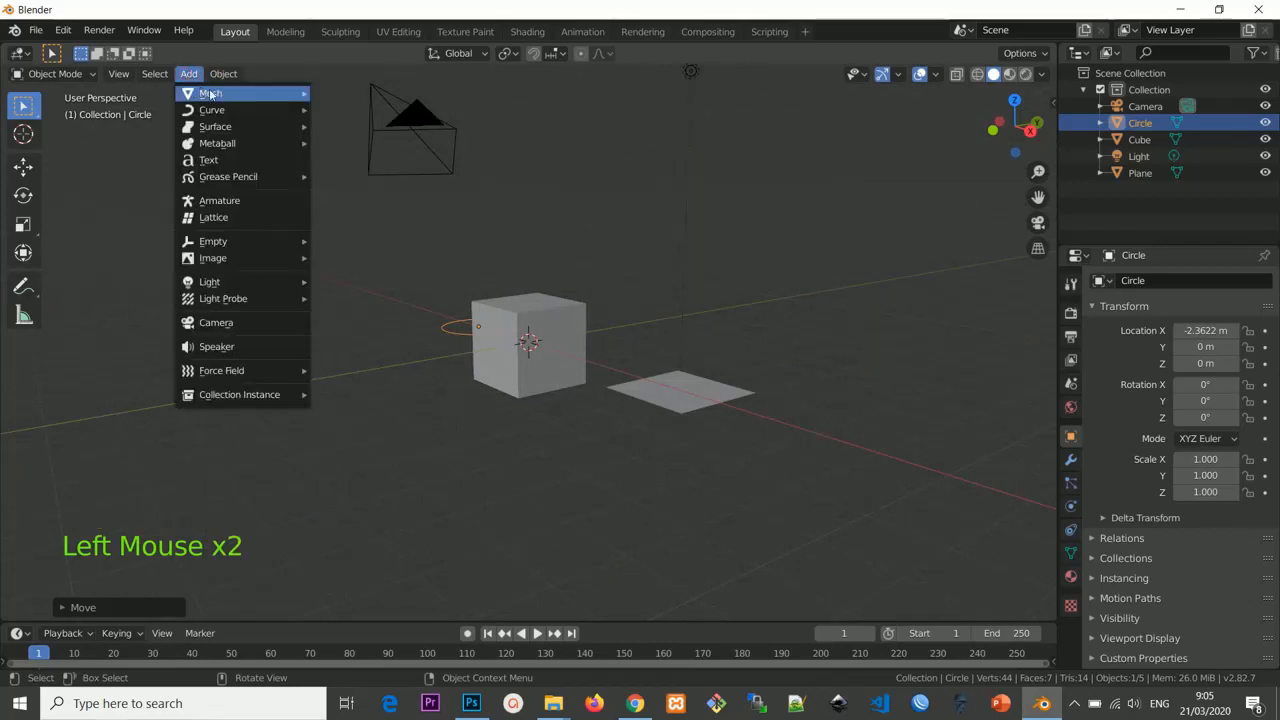
mouse_move(230, 93)
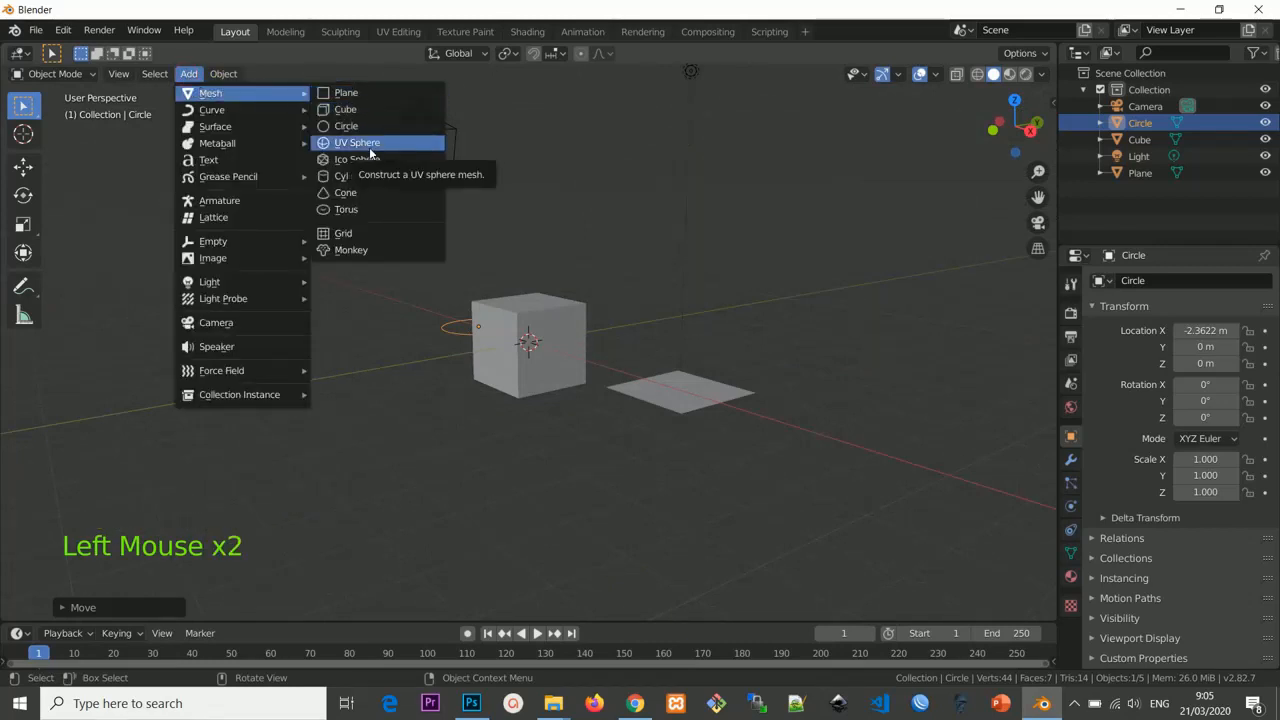
click(370, 143)
middle_drag(421, 173, 531, 260)
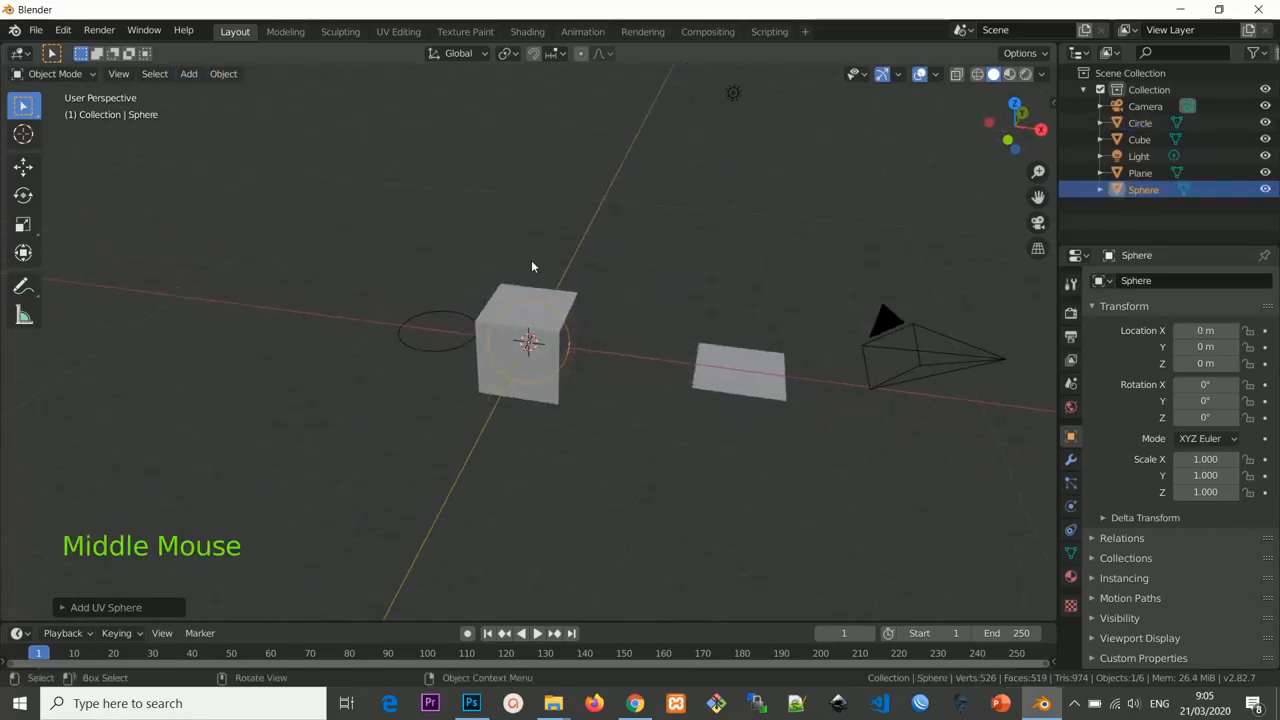
key(g)
click(293, 196)
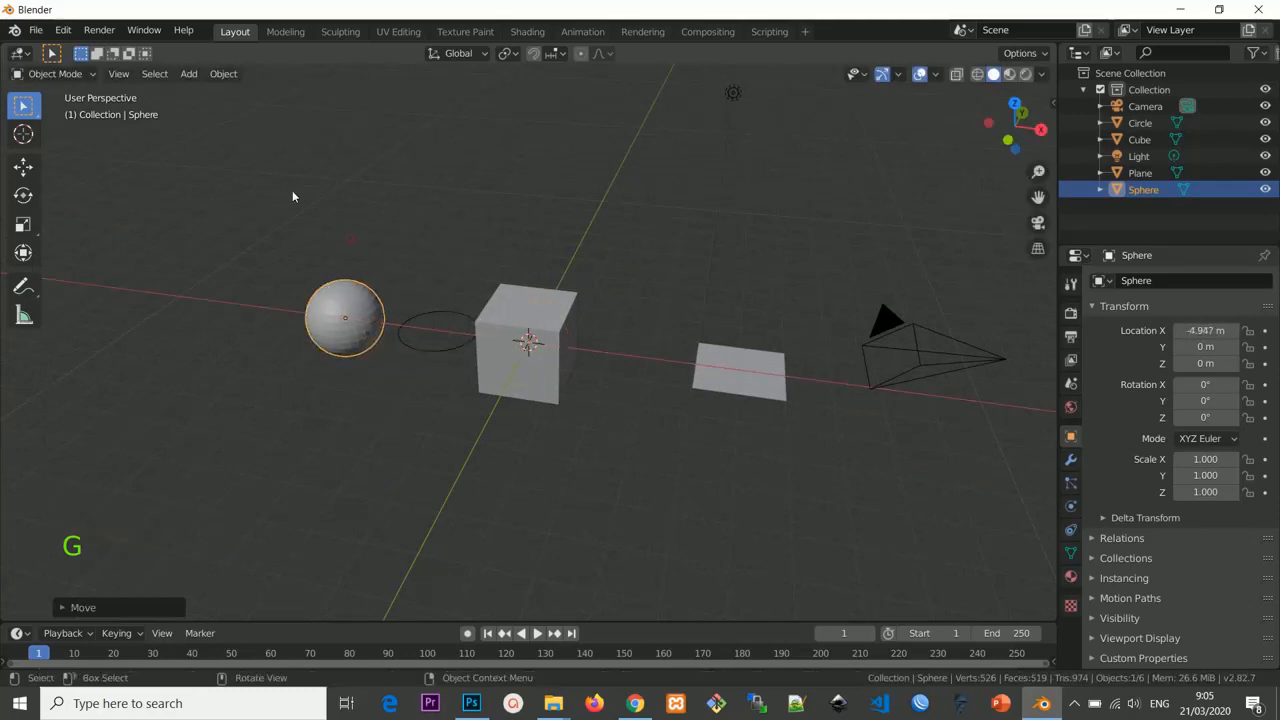
Add an ico sphere mesh and move it along the X axis to about -7.8 m, beyond the UV sphere.
click(188, 73)
mouse_move(263, 98)
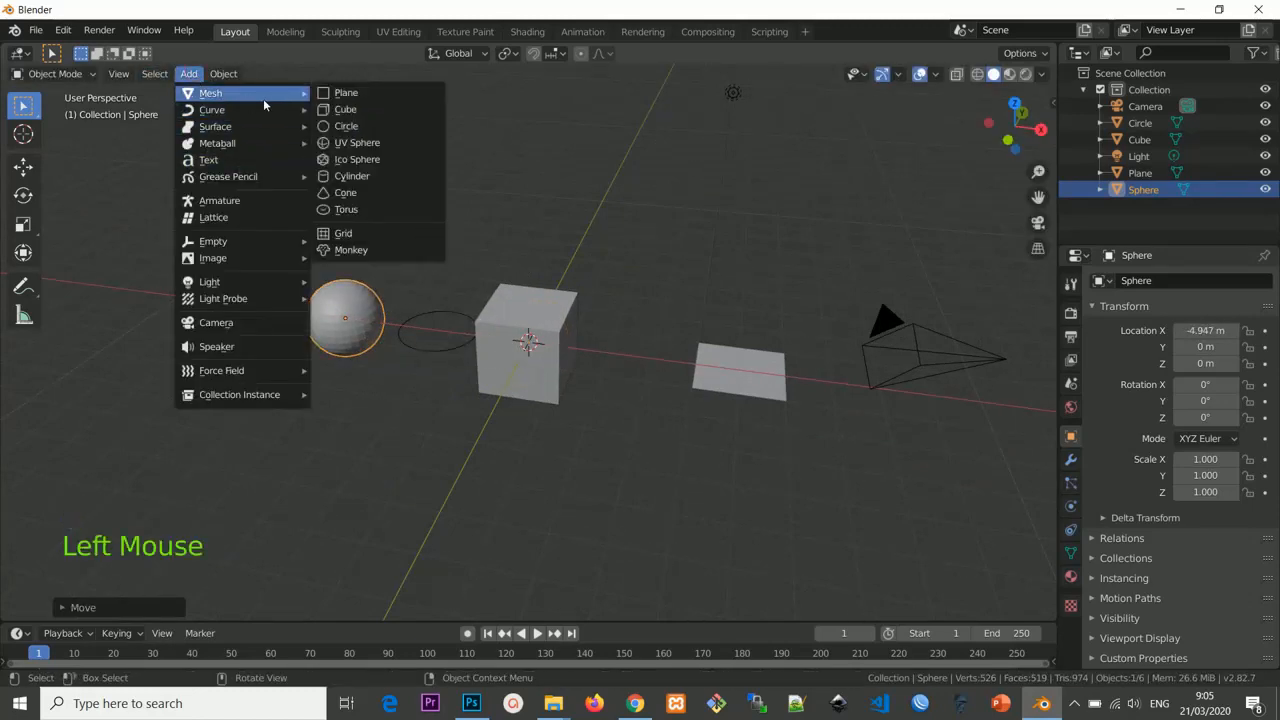
click(358, 159)
key(g)
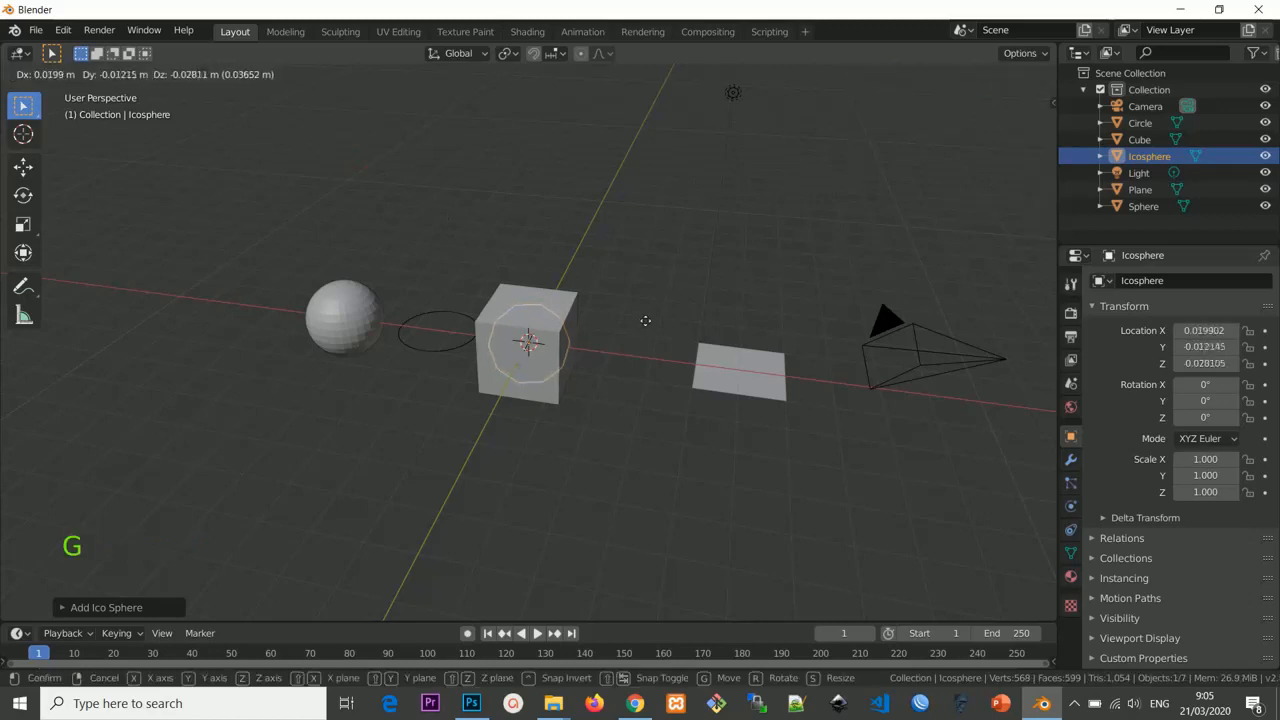
key(x)
click(369, 258)
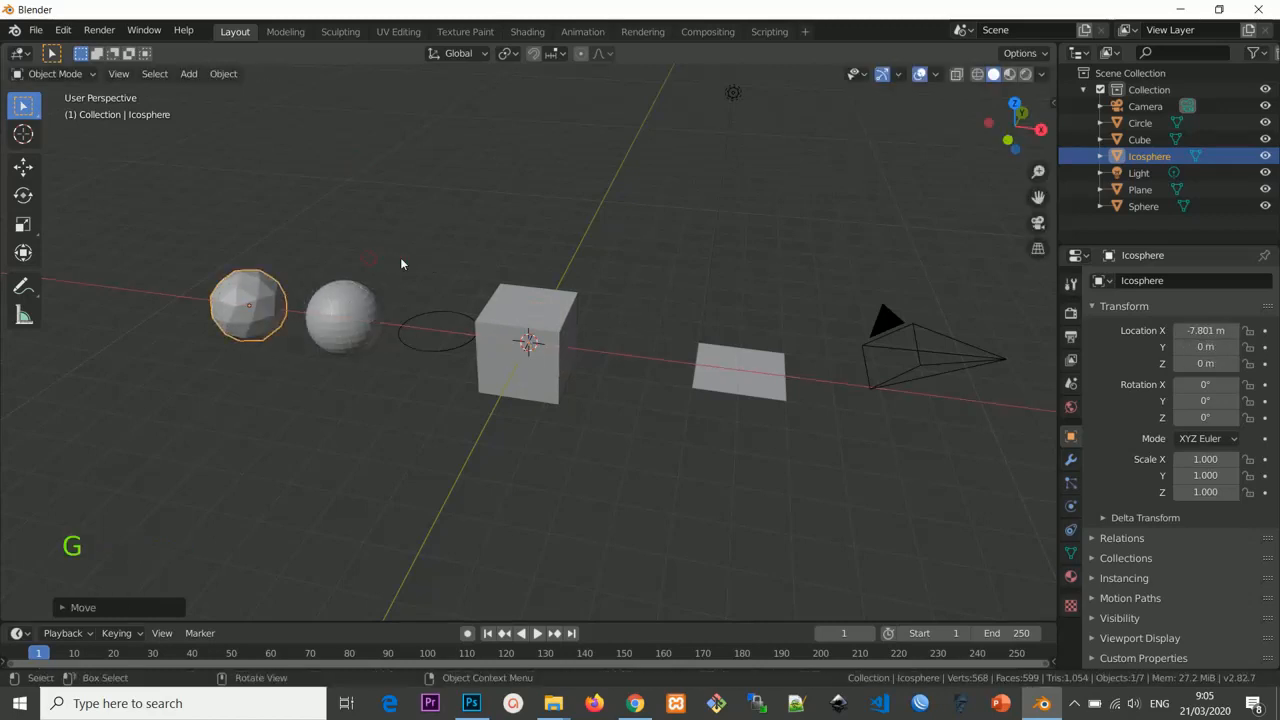
Add a cylinder mesh and move it along the X axis to about 7.93 m, beyond the plane.
mouse_move(400, 257)
middle_down()
mouse_move(424, 225)
mouse_move(407, 238)
middle_up()
click(188, 74)
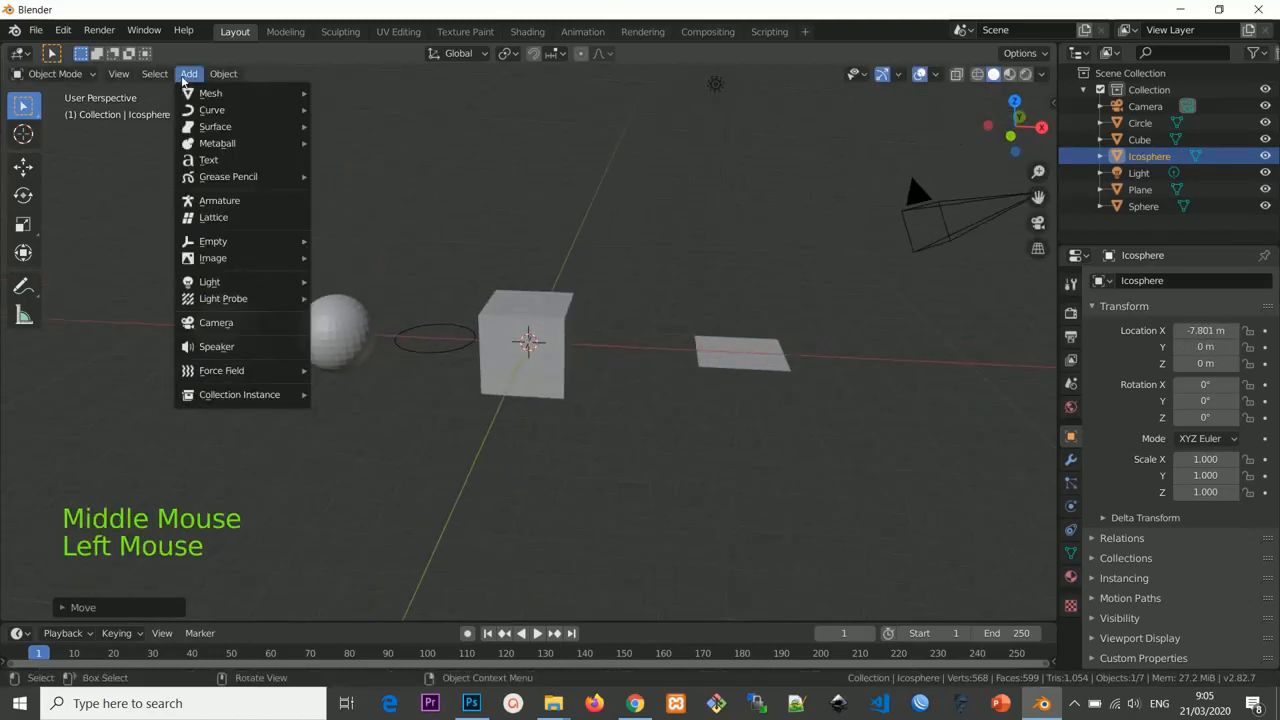
mouse_move(230, 112)
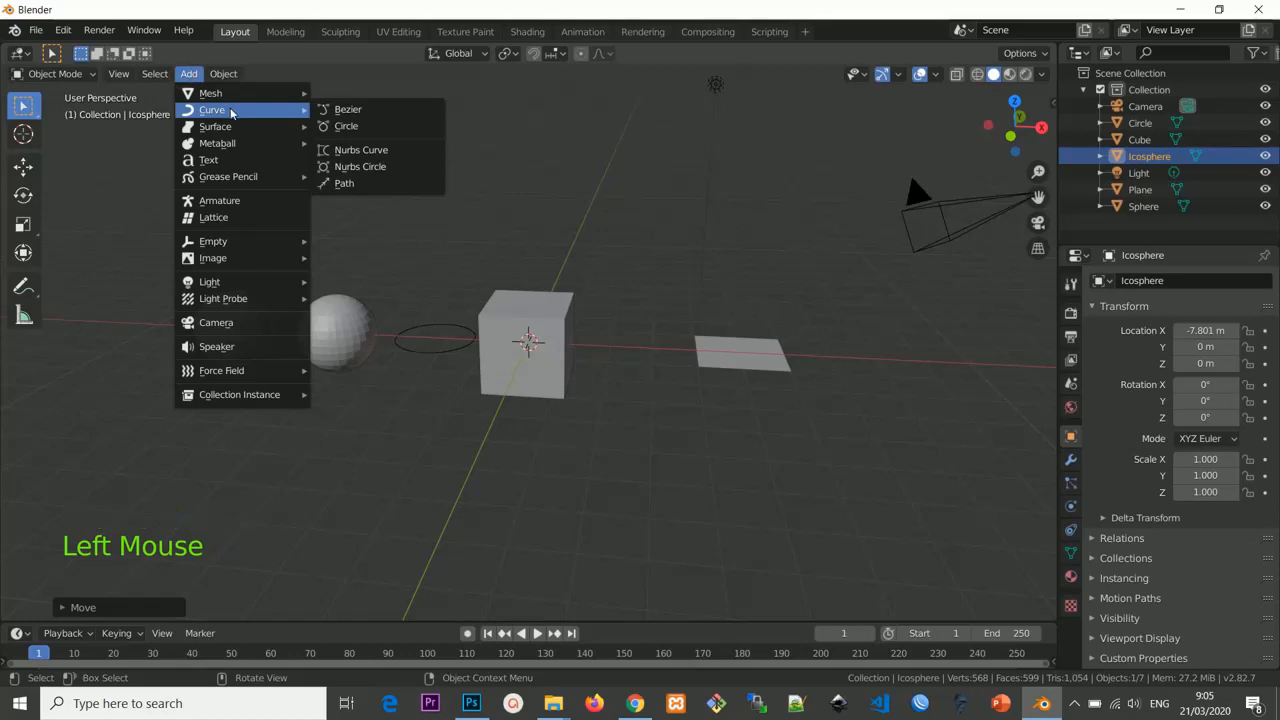
click(355, 176)
scroll(496, 258, down, 1)
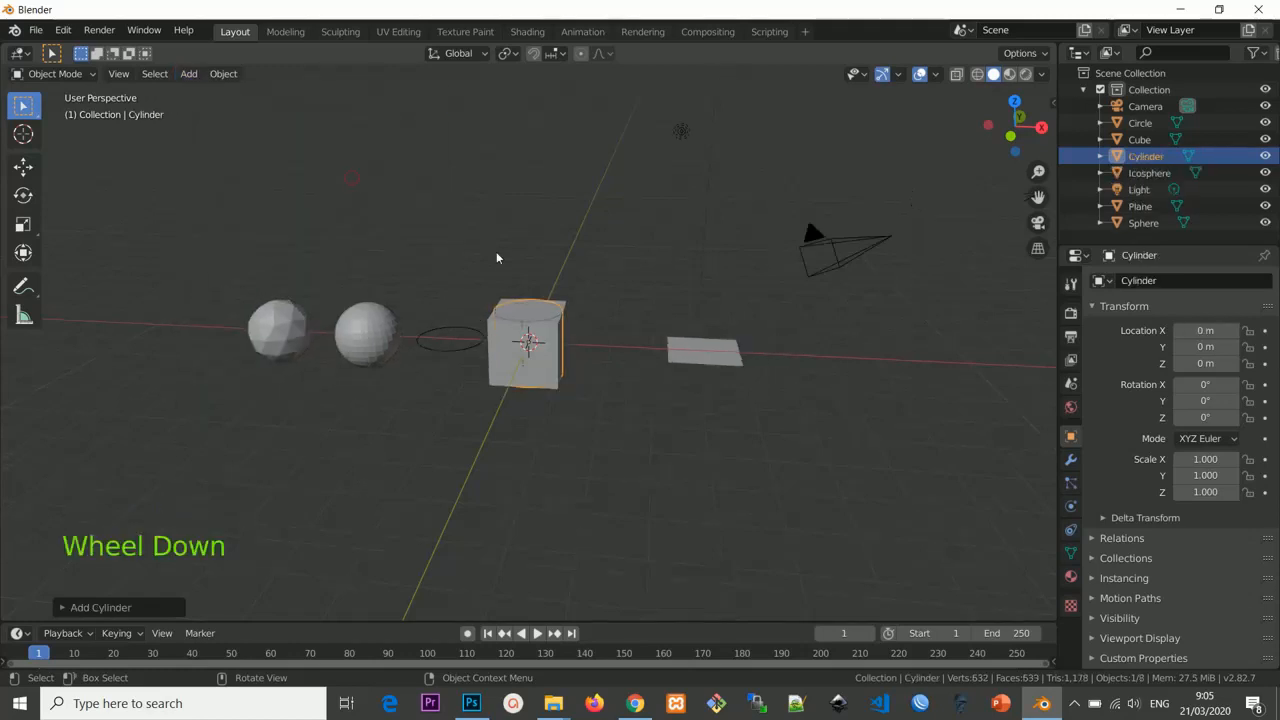
scroll(500, 259, down, 1)
key(g)
key(x)
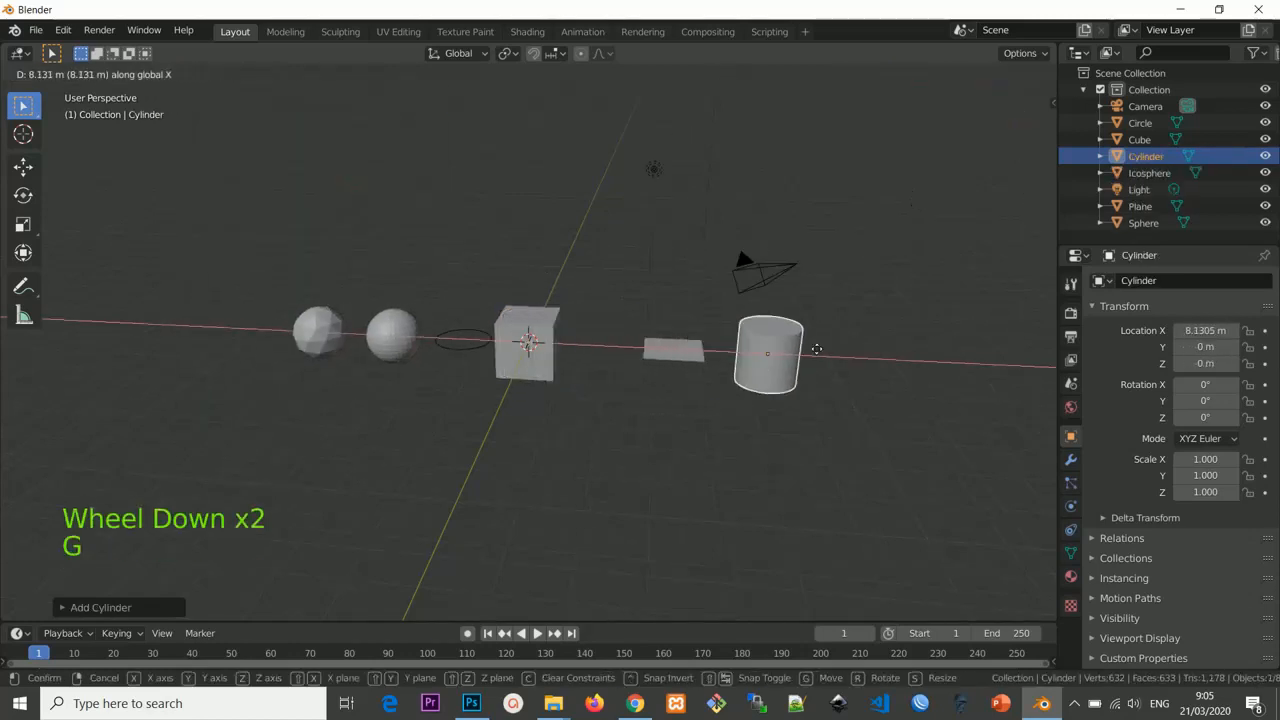
click(783, 343)
key(g)
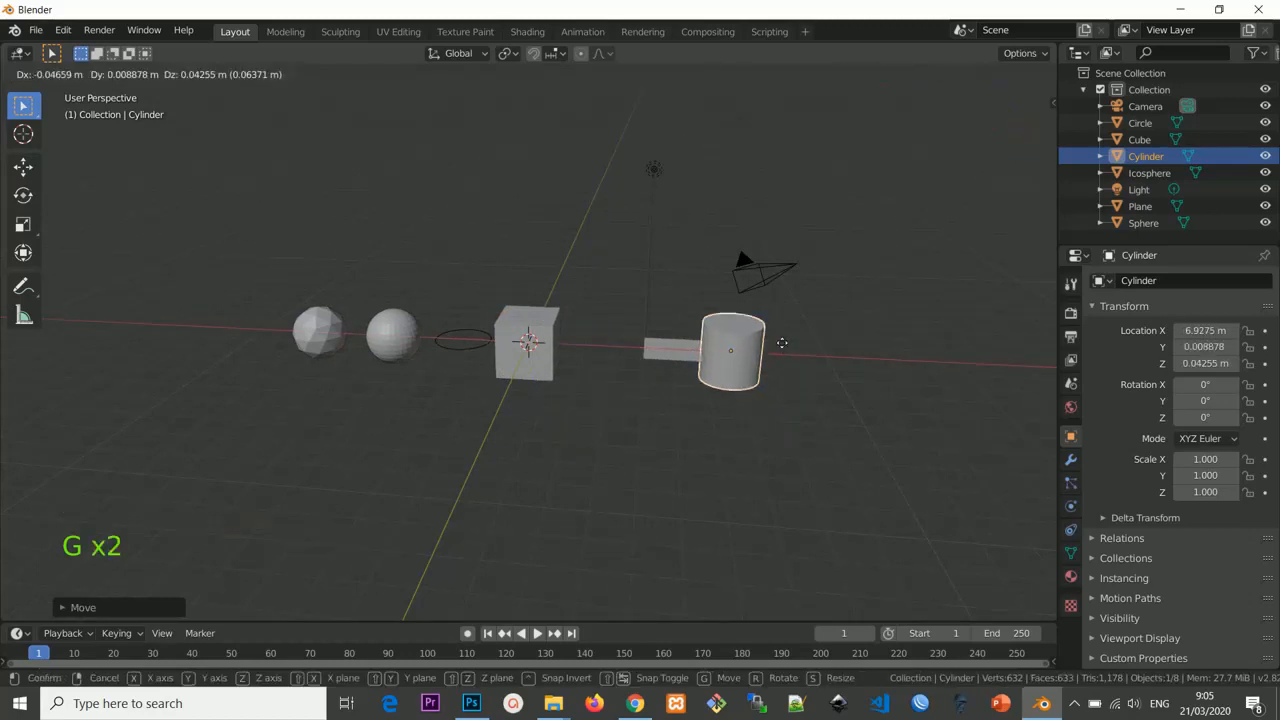
key(x)
click(808, 340)
Add a cone mesh and move it along the X axis to about 11.31 m, beyond the cylinder.
click(189, 74)
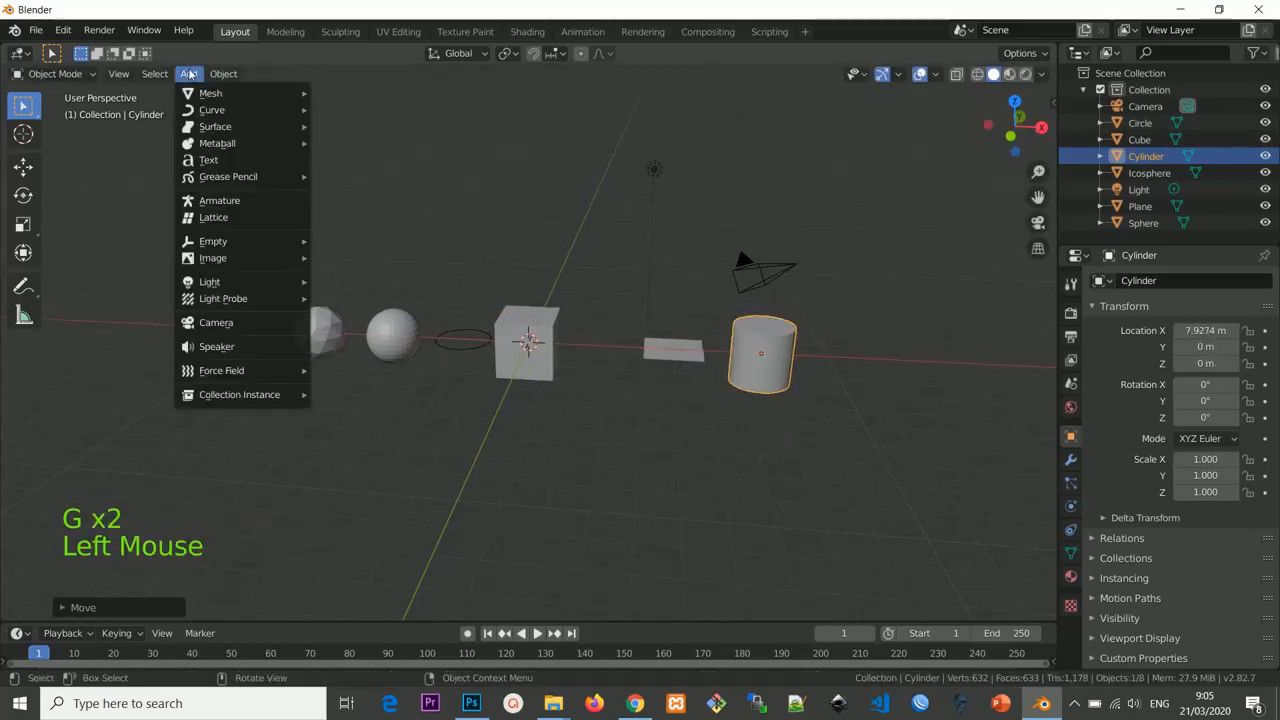
mouse_move(236, 94)
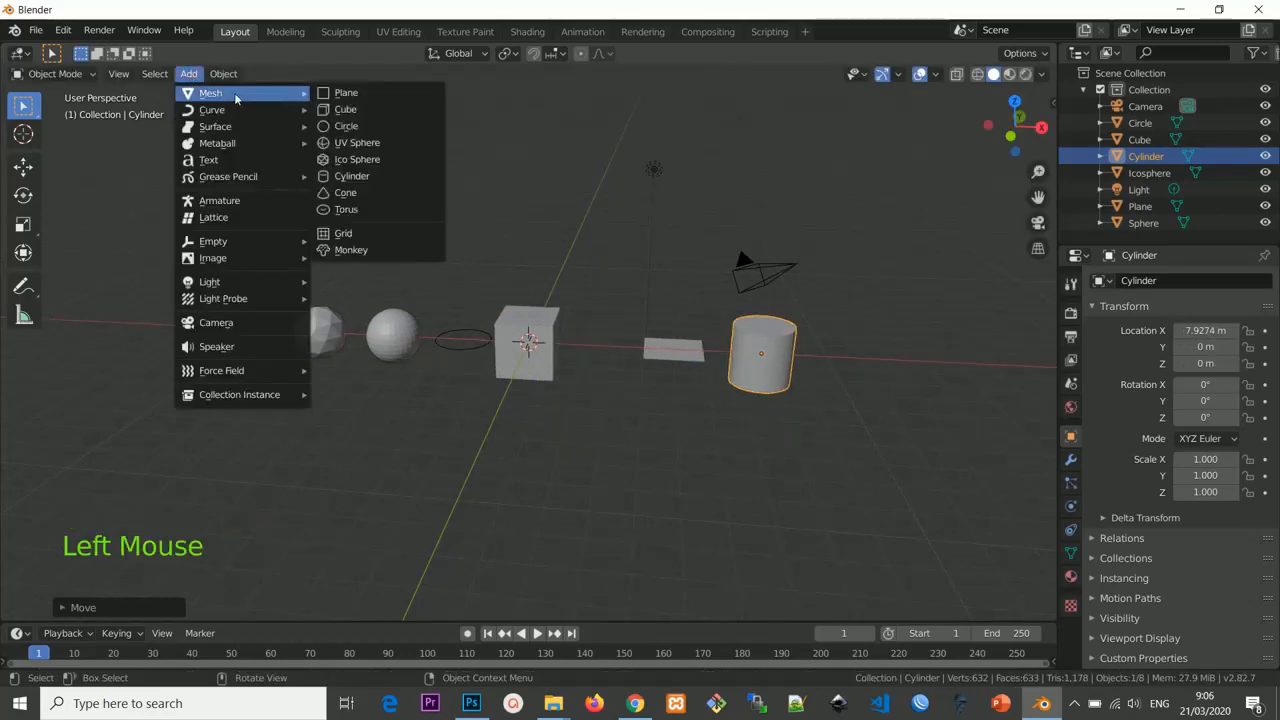
click(378, 196)
key(g)
key(x)
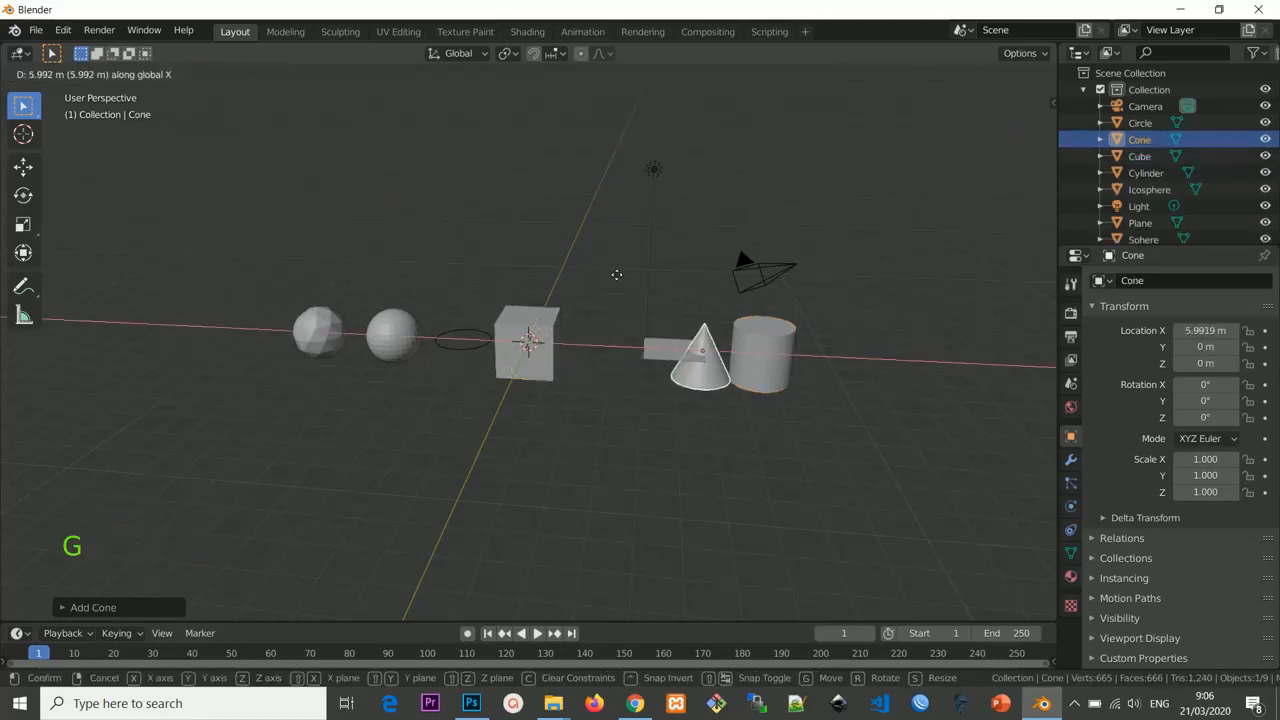
click(780, 291)
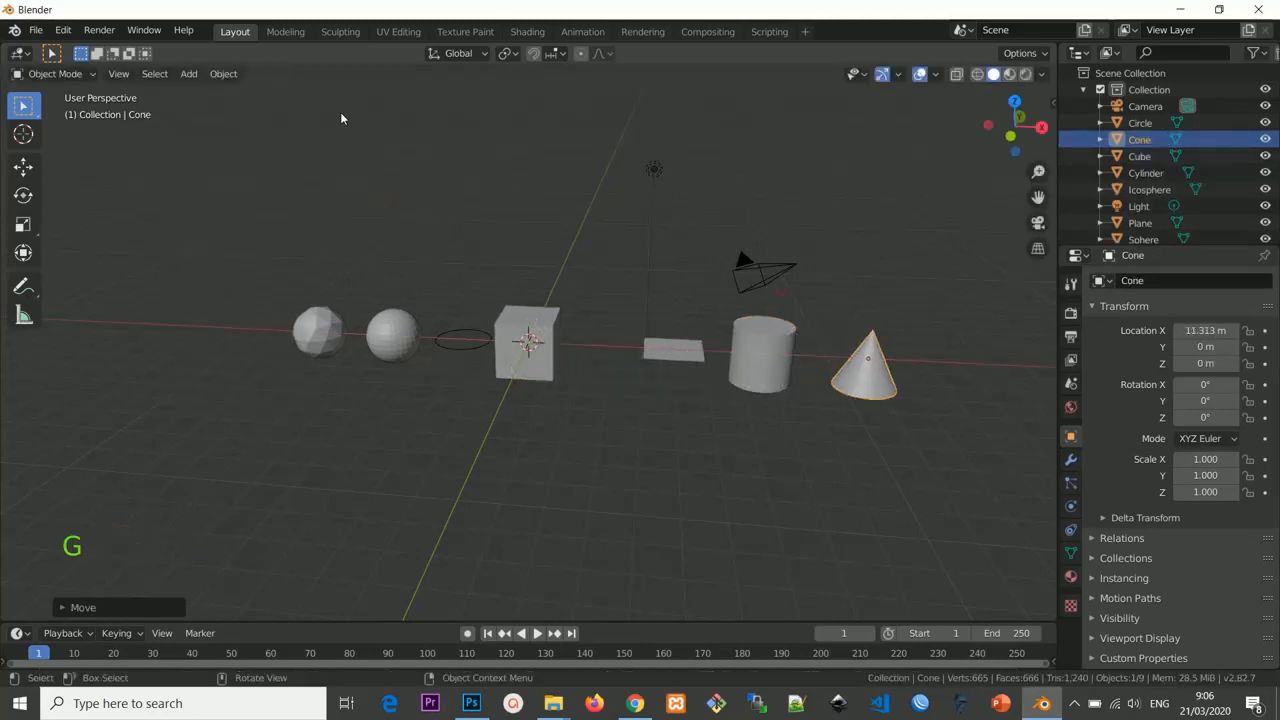
Add a torus mesh and move it along the X axis to about 15.37 m, beyond the cone.
click(197, 83)
mouse_move(240, 94)
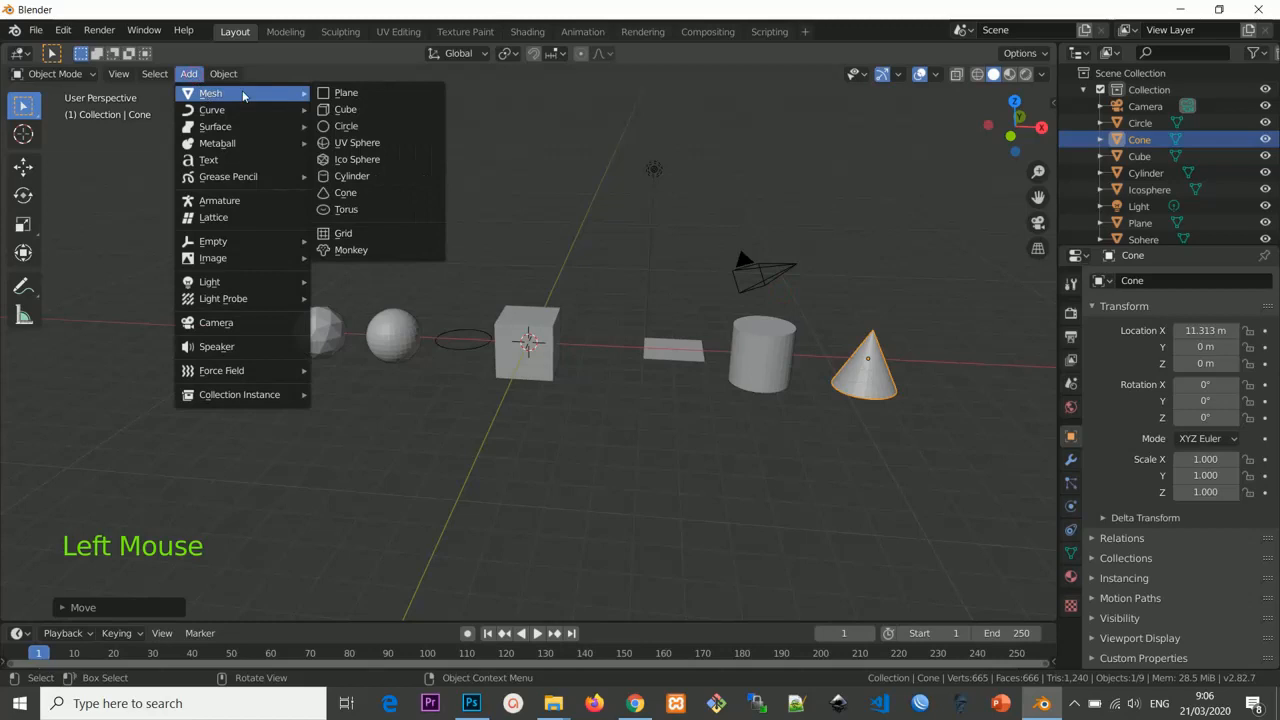
click(353, 209)
key(g)
key(x)
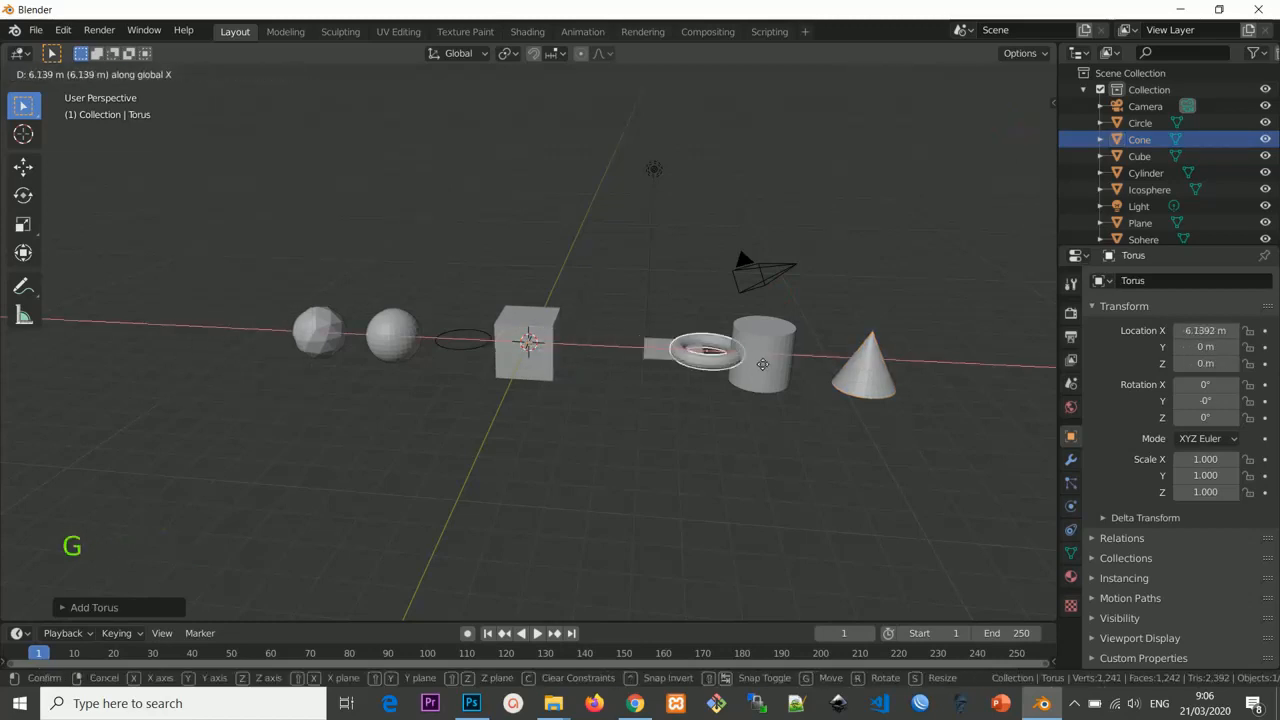
click(997, 433)
middle_drag(997, 433, 893, 413)
scroll(880, 419, down, 3)
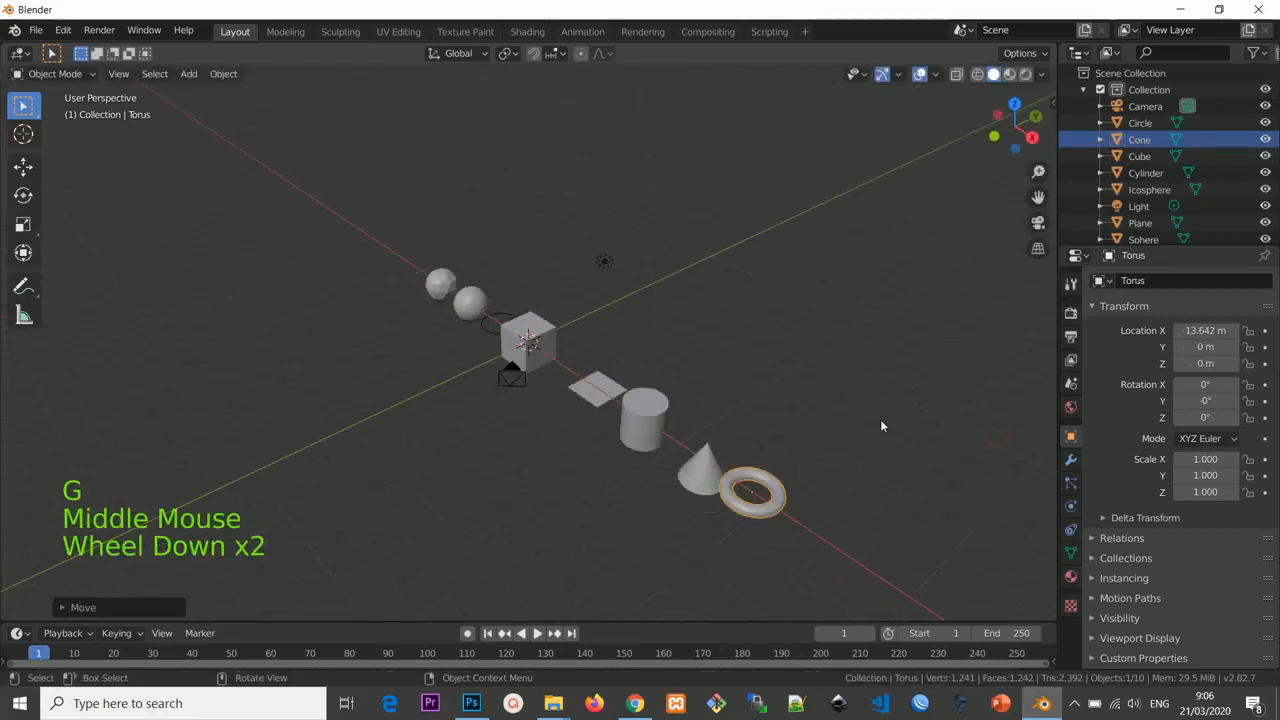
key(g)
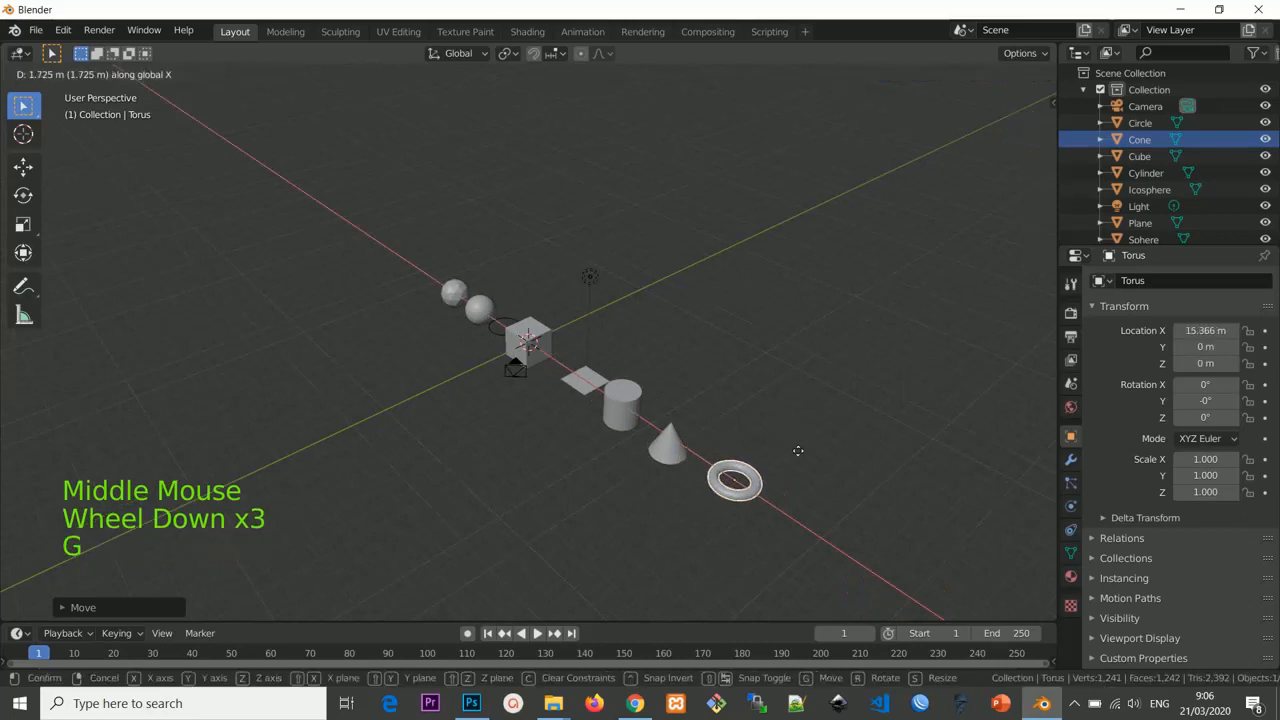
middle_drag(798, 450, 812, 408)
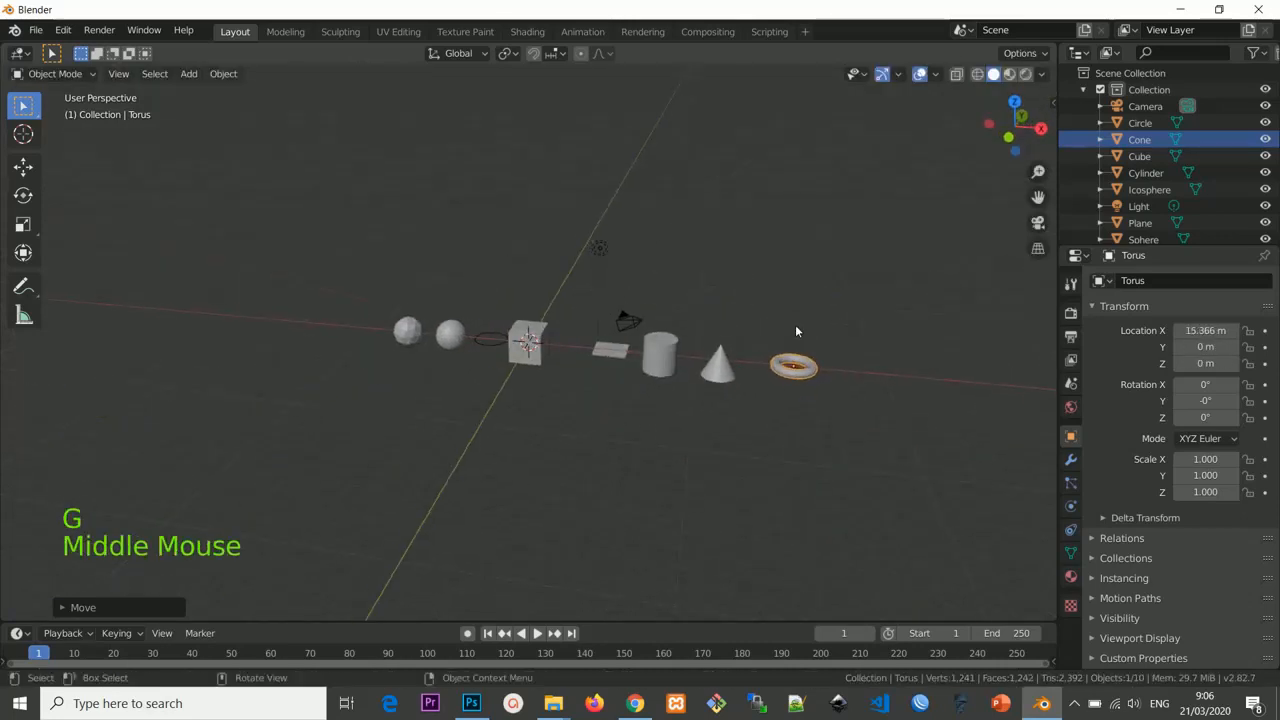
Examine the mesh primitives offered for adding and review the finished row of objects.
click(189, 74)
mouse_move(214, 94)
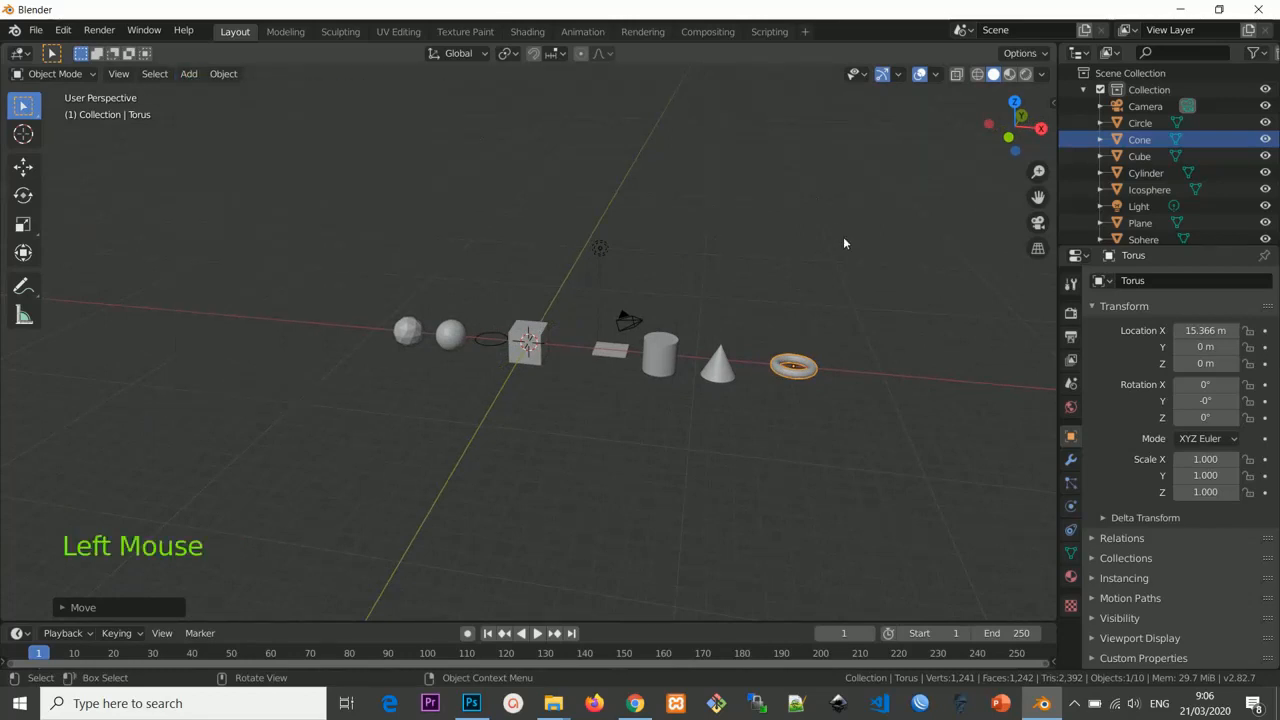
middle_drag(633, 270, 630, 317)
scroll(668, 313, up, 2)
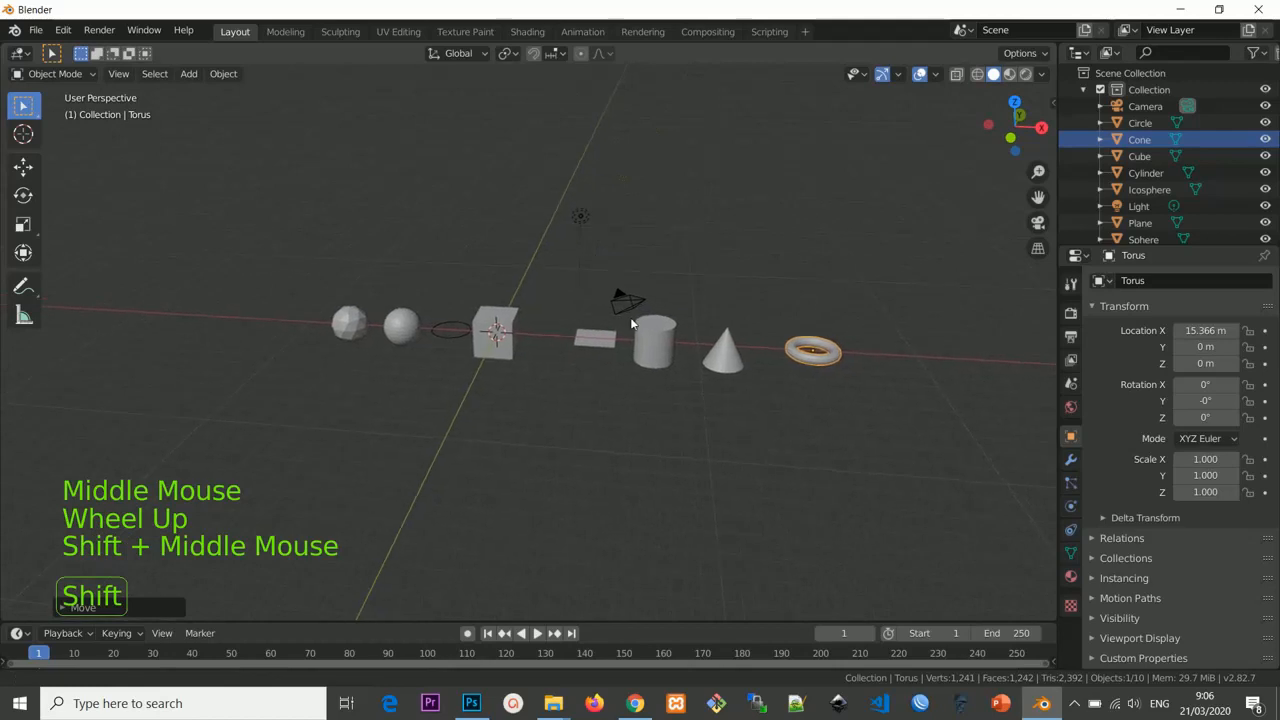
click(508, 394)
key(shift+a)
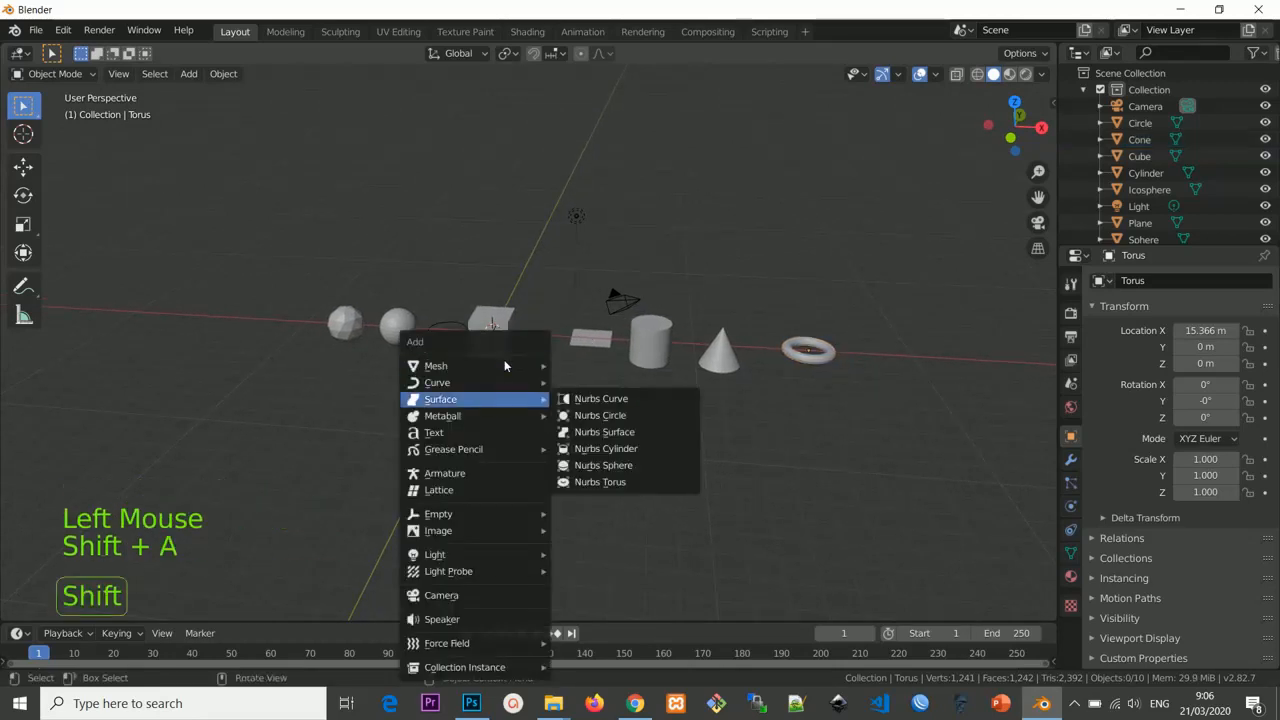
mouse_move(504, 363)
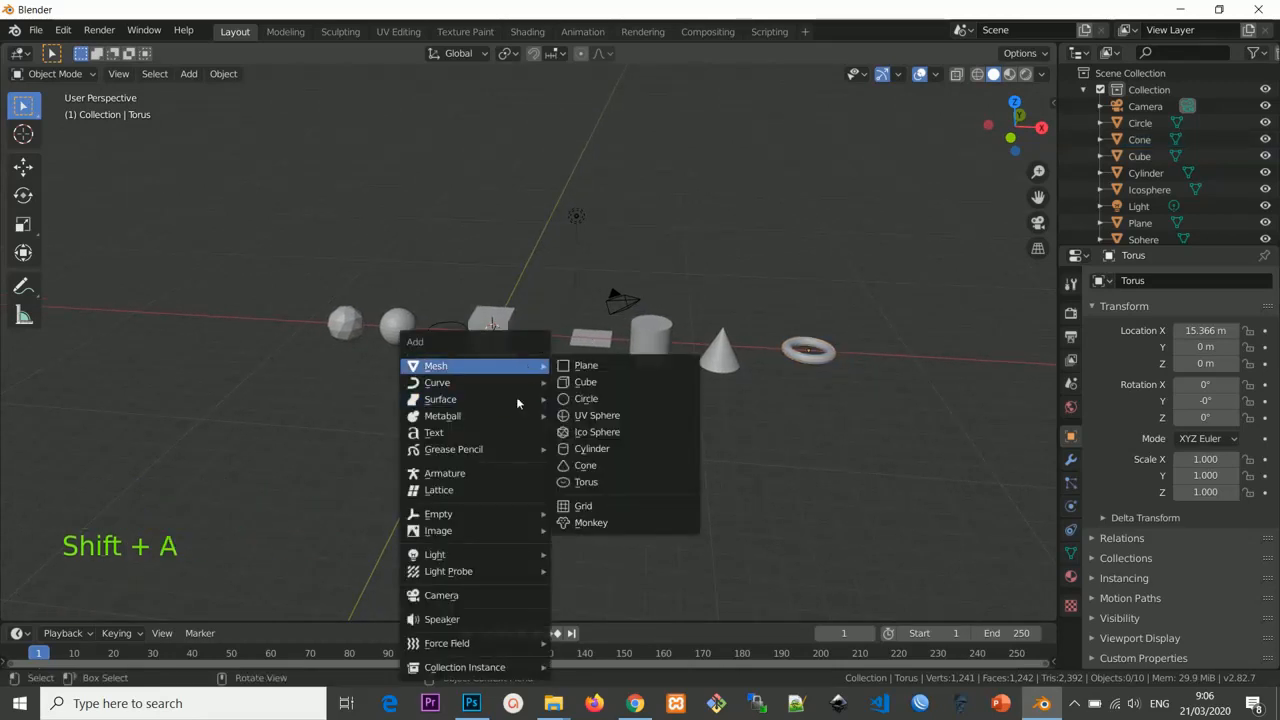
click(189, 73)
scroll(454, 348, up, 3)
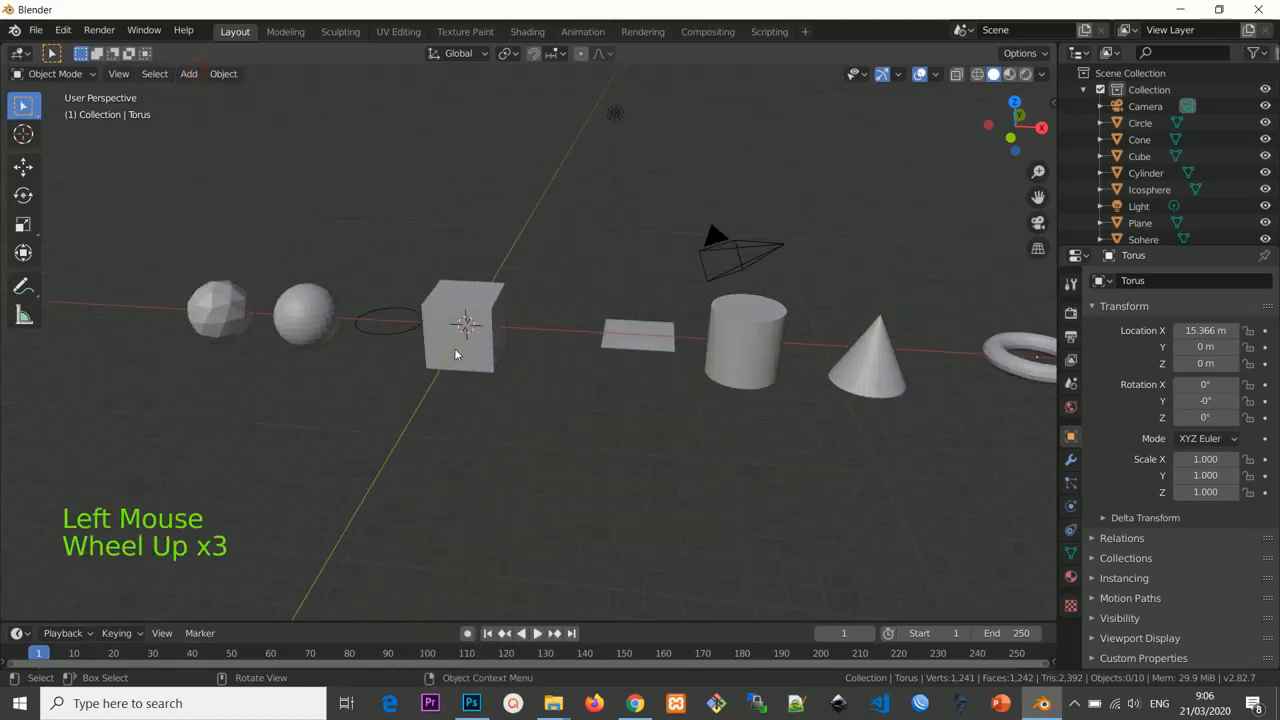
key(shift+a)
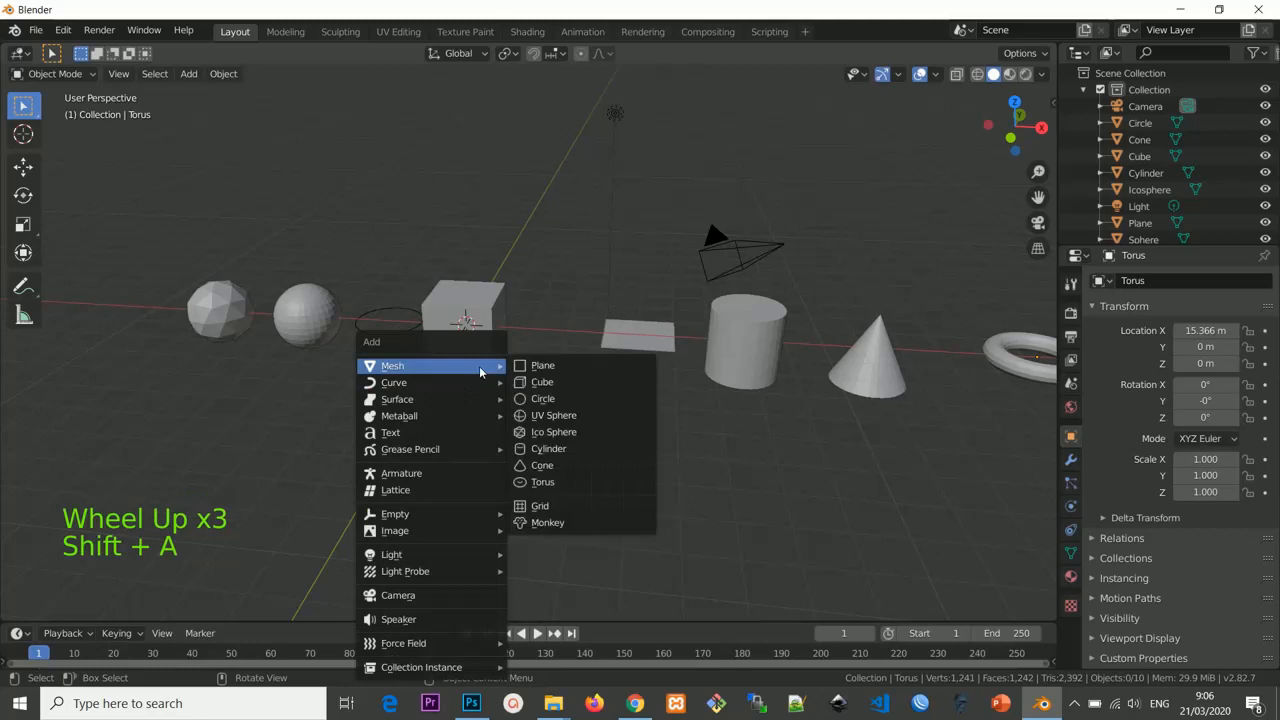
scroll(409, 220, down, 3)
scroll(526, 262, down, 2)
scroll(526, 262, up, 2)
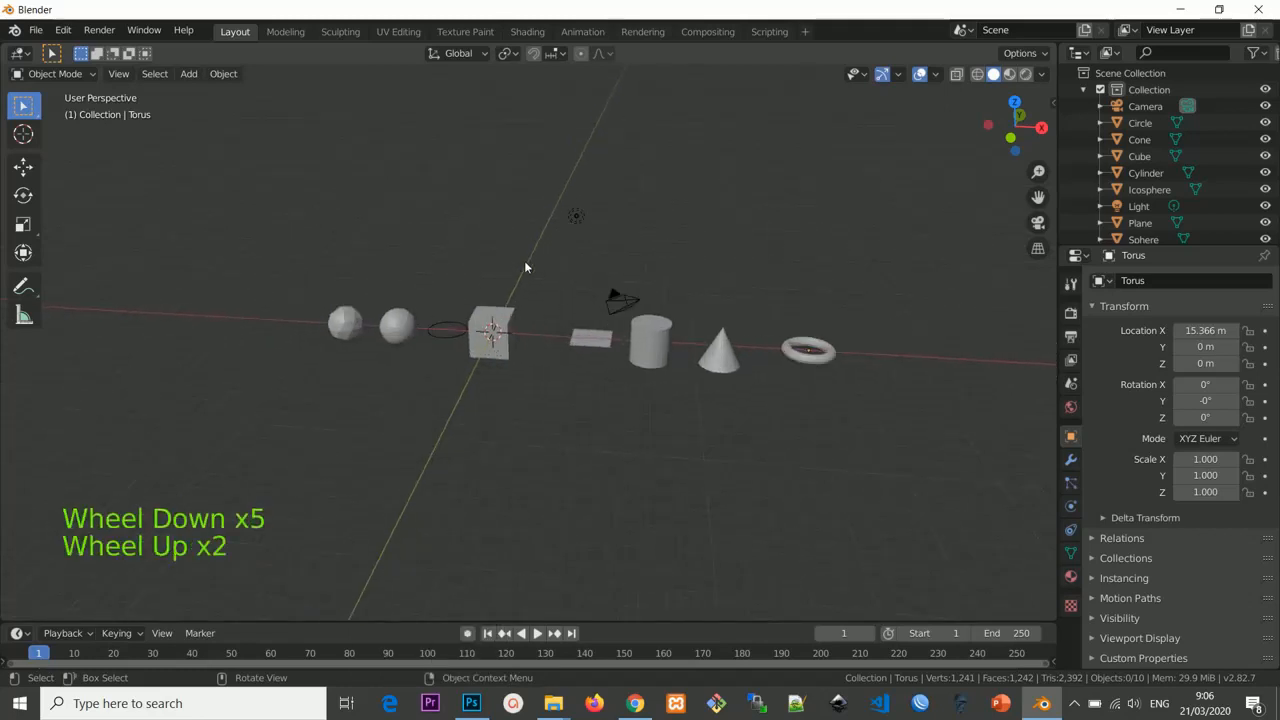
Start a new default scene and discard the unsaved changes to the current one.
click(35, 30)
click(35, 30)
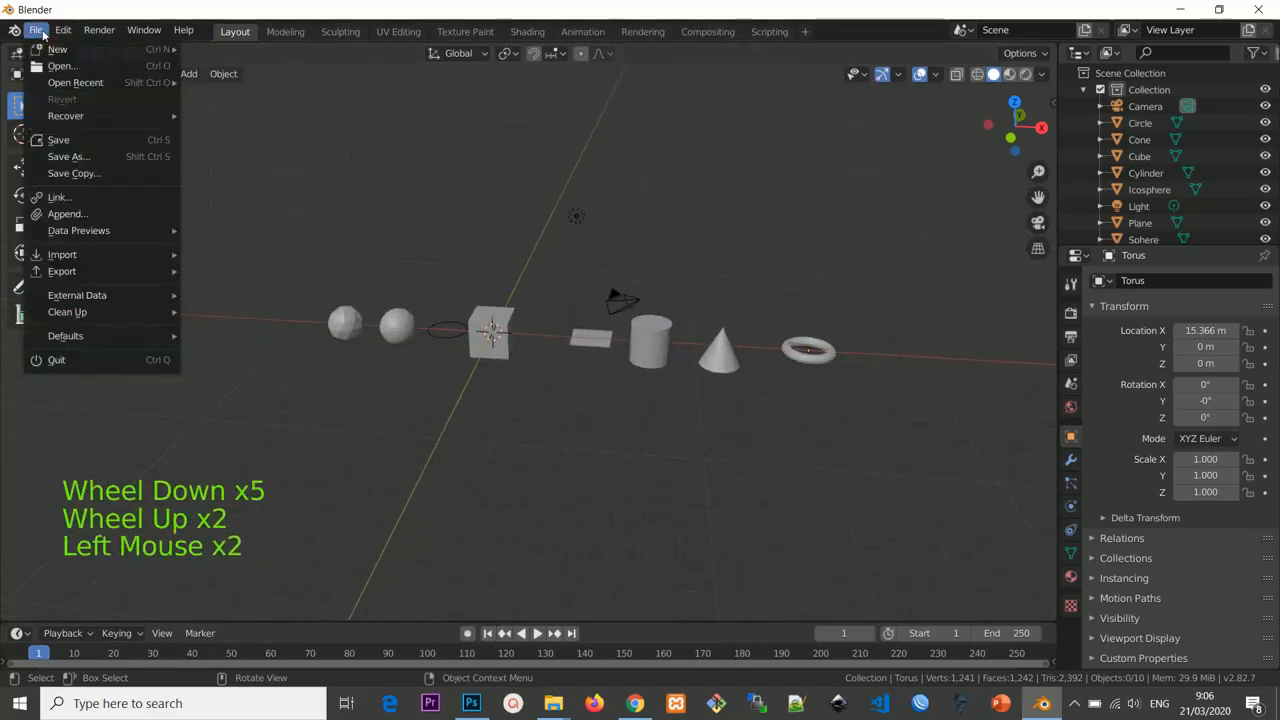
mouse_move(52, 50)
click(220, 50)
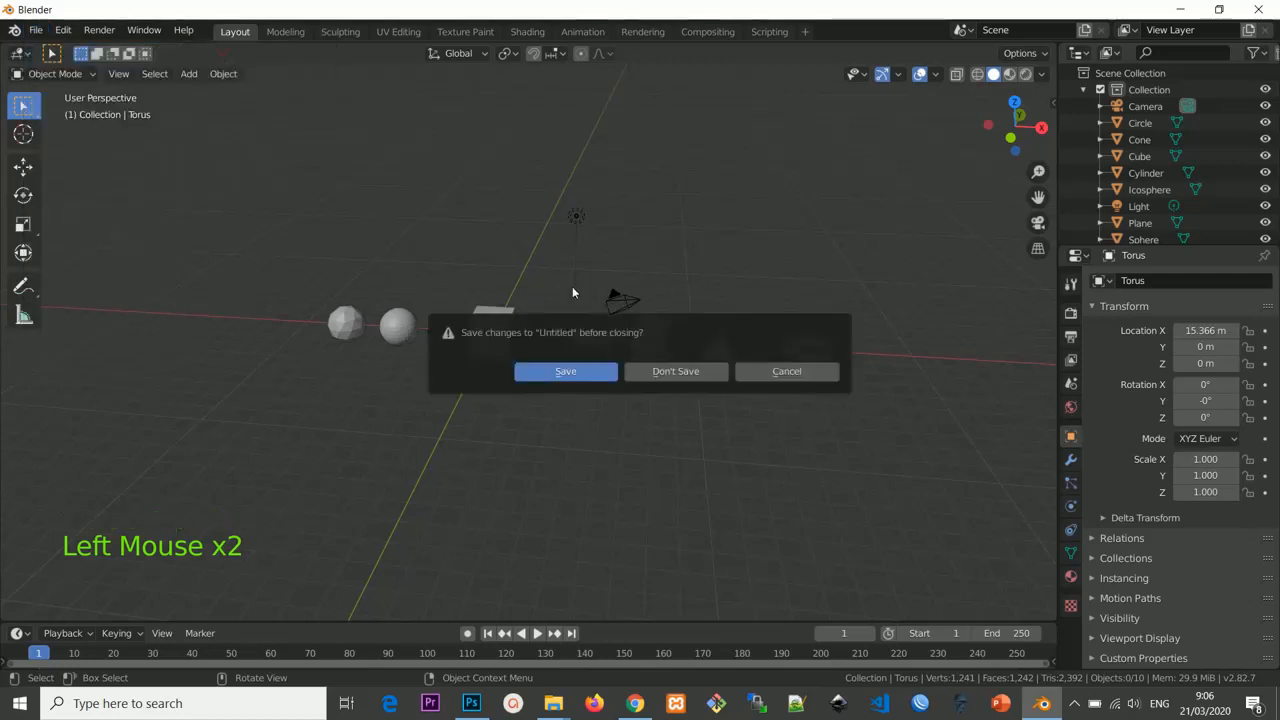
click(676, 373)
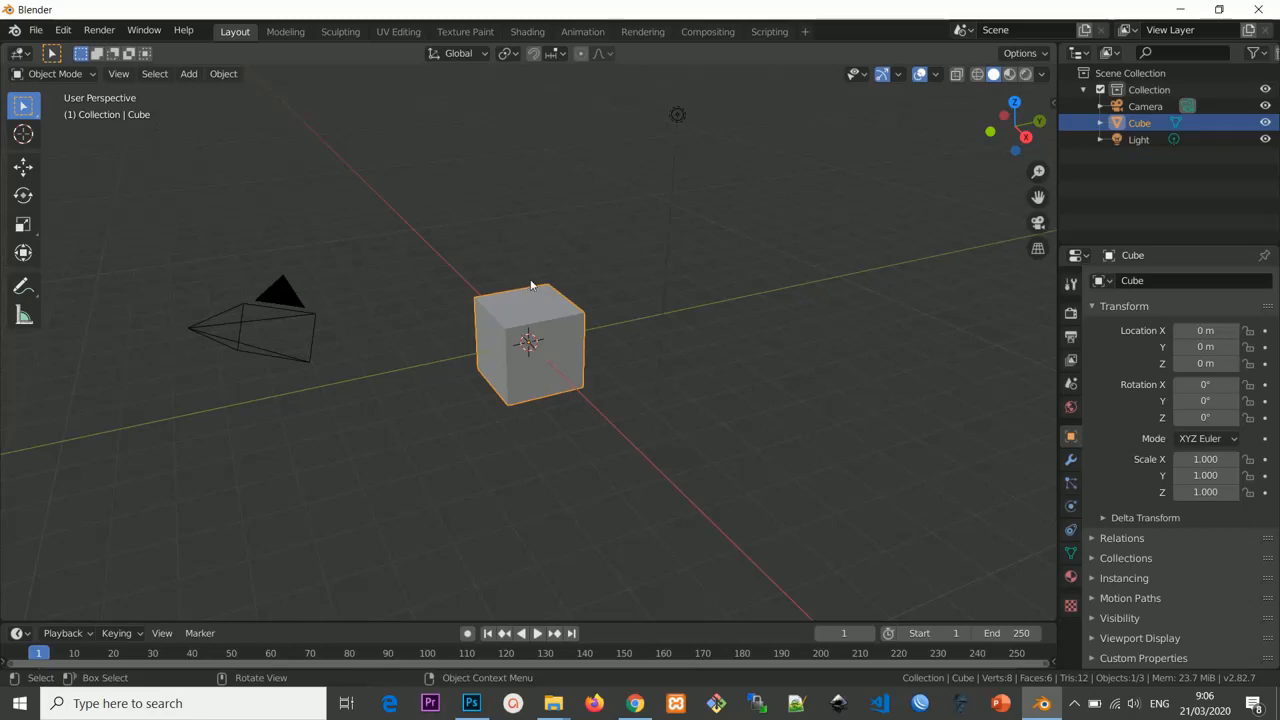
Switch the default cube to Edit Mode, toggle between the modes, and return to Object Mode.
mouse_move(542, 287)
middle_down()
mouse_move(557, 293)
mouse_move(538, 286)
middle_up()
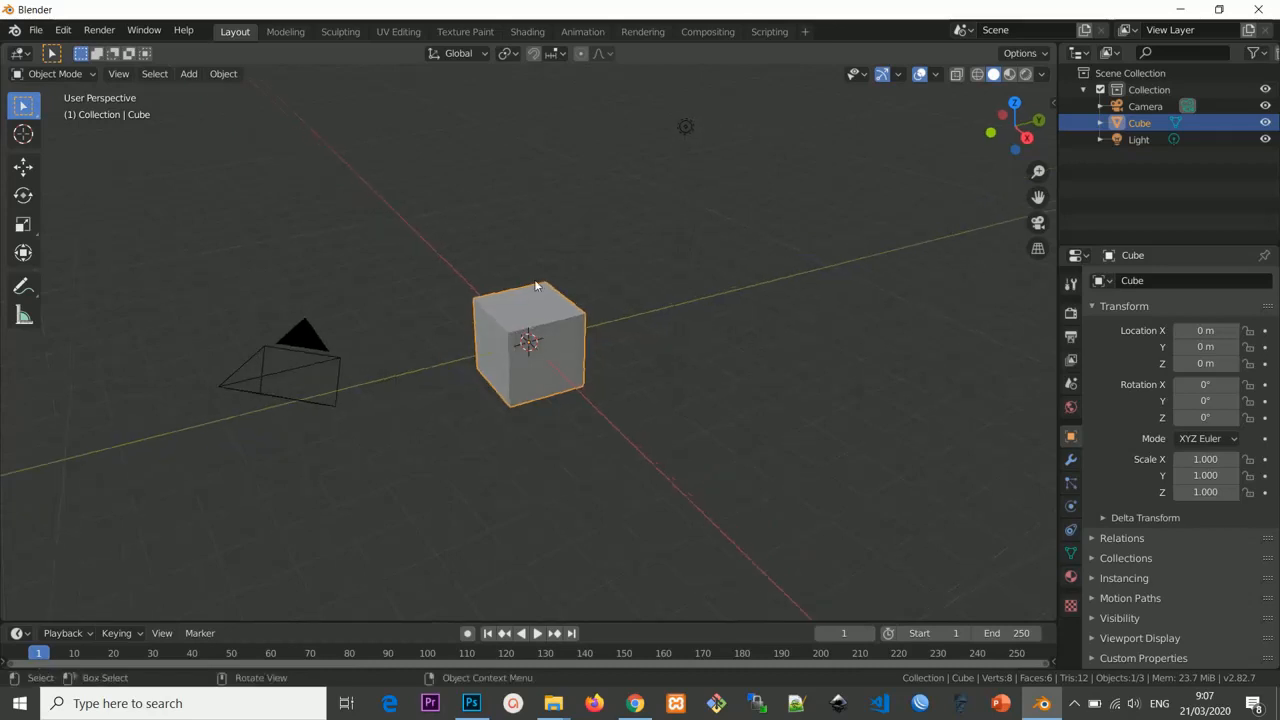
click(92, 76)
click(92, 76)
click(92, 76)
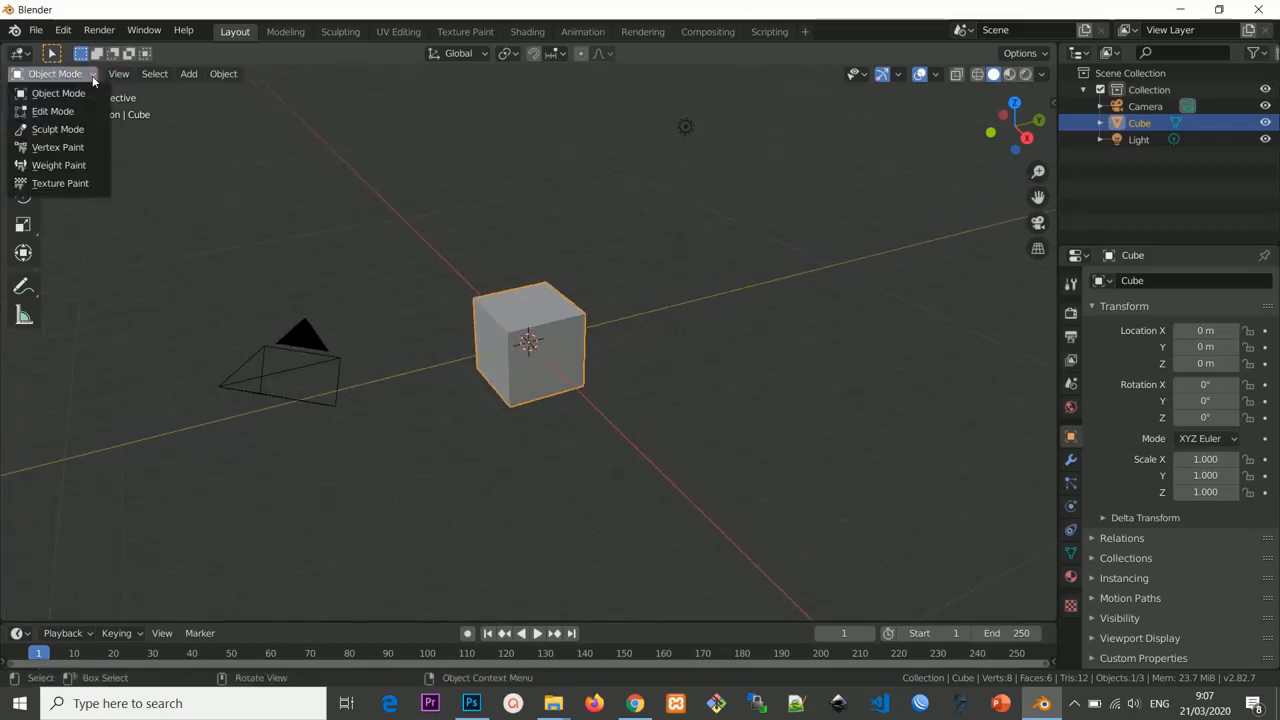
click(53, 112)
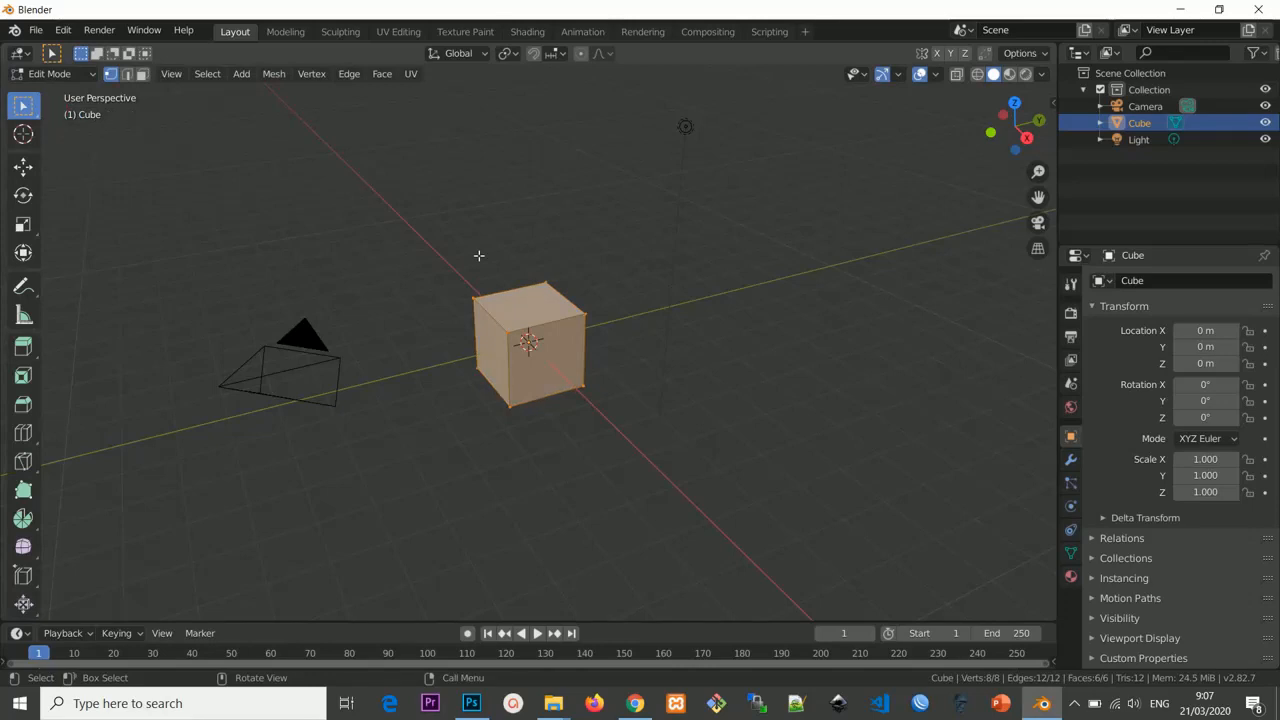
key(Tab)
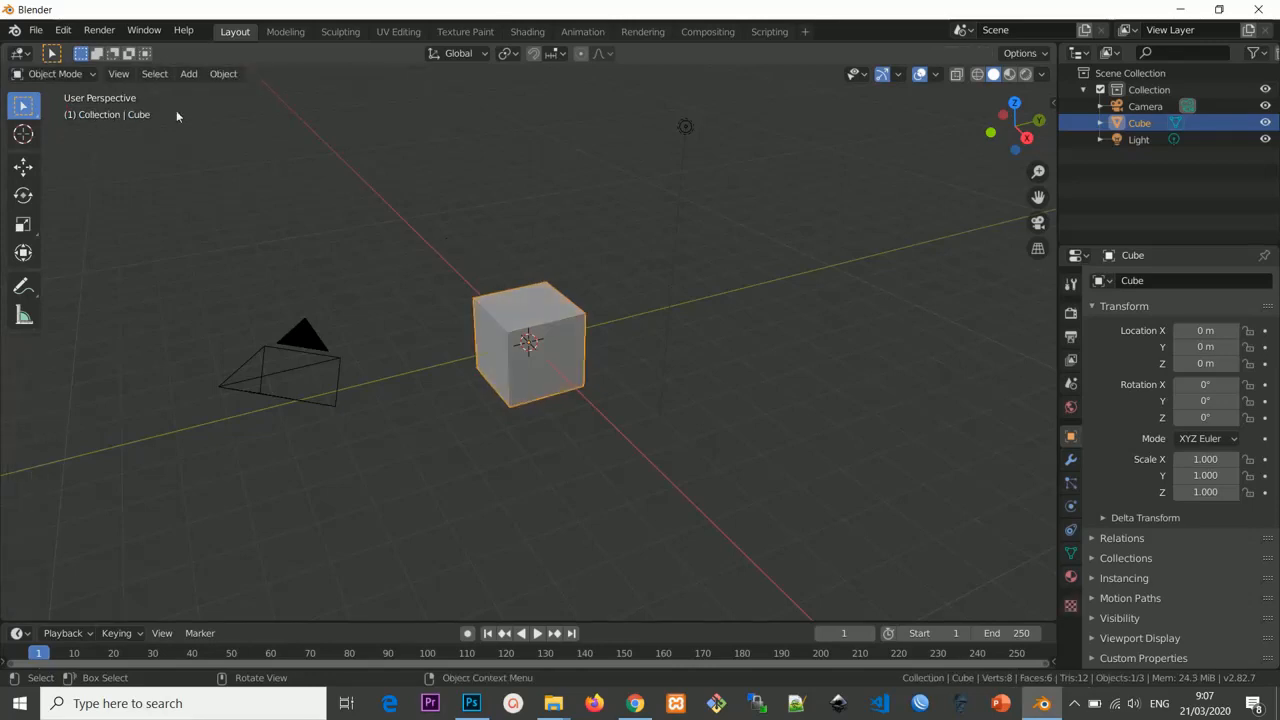
key(Tab)
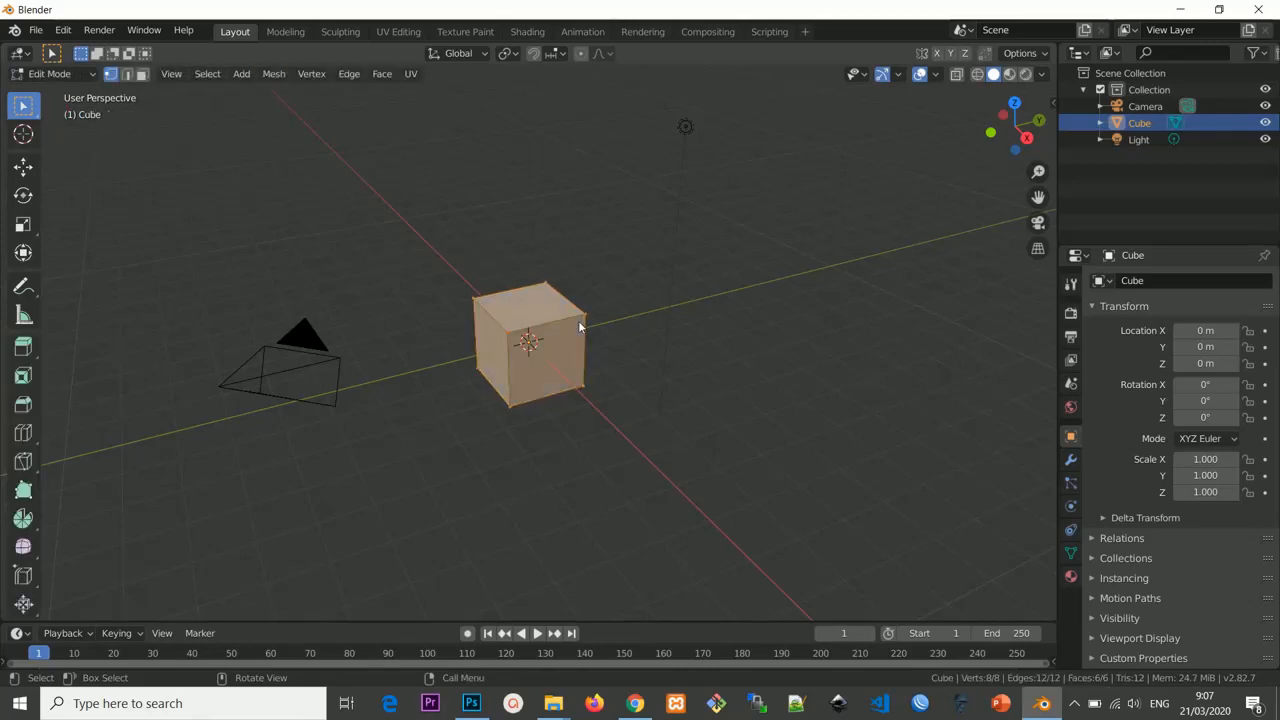
key(Tab)
Enable the Screencast Keys display in the 3D viewport.
key(n)
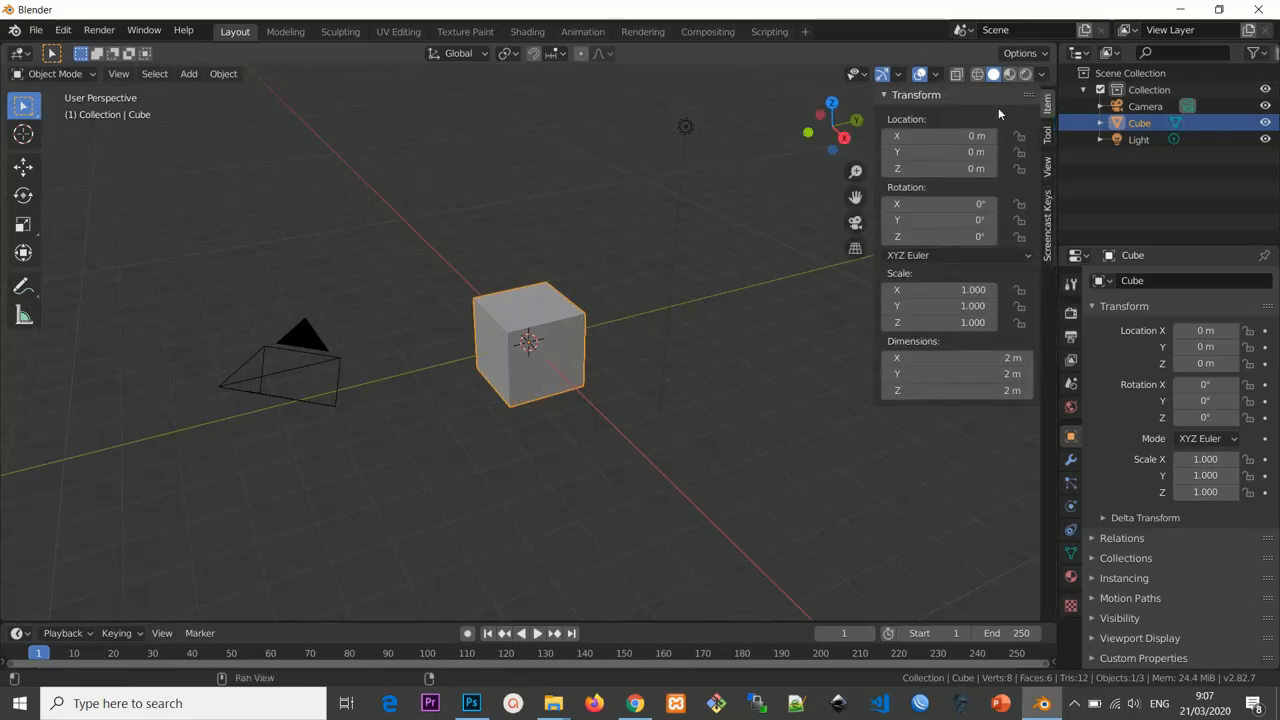
click(1048, 220)
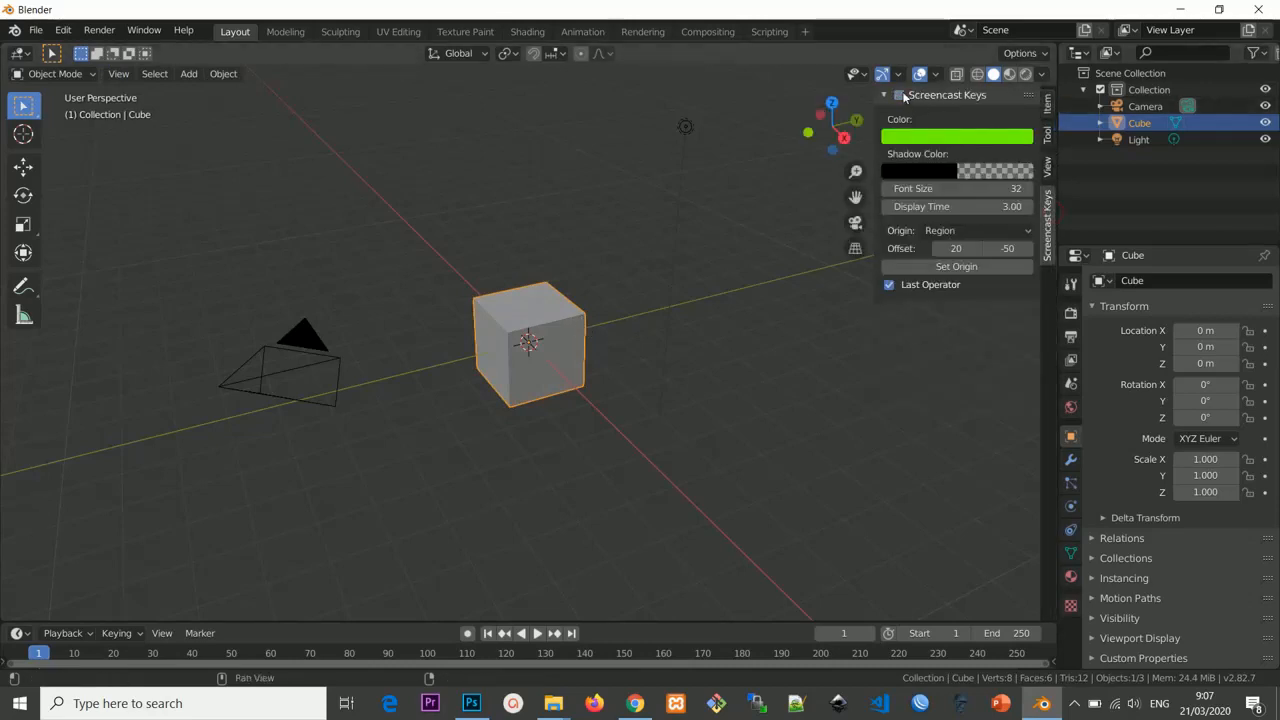
key(n)
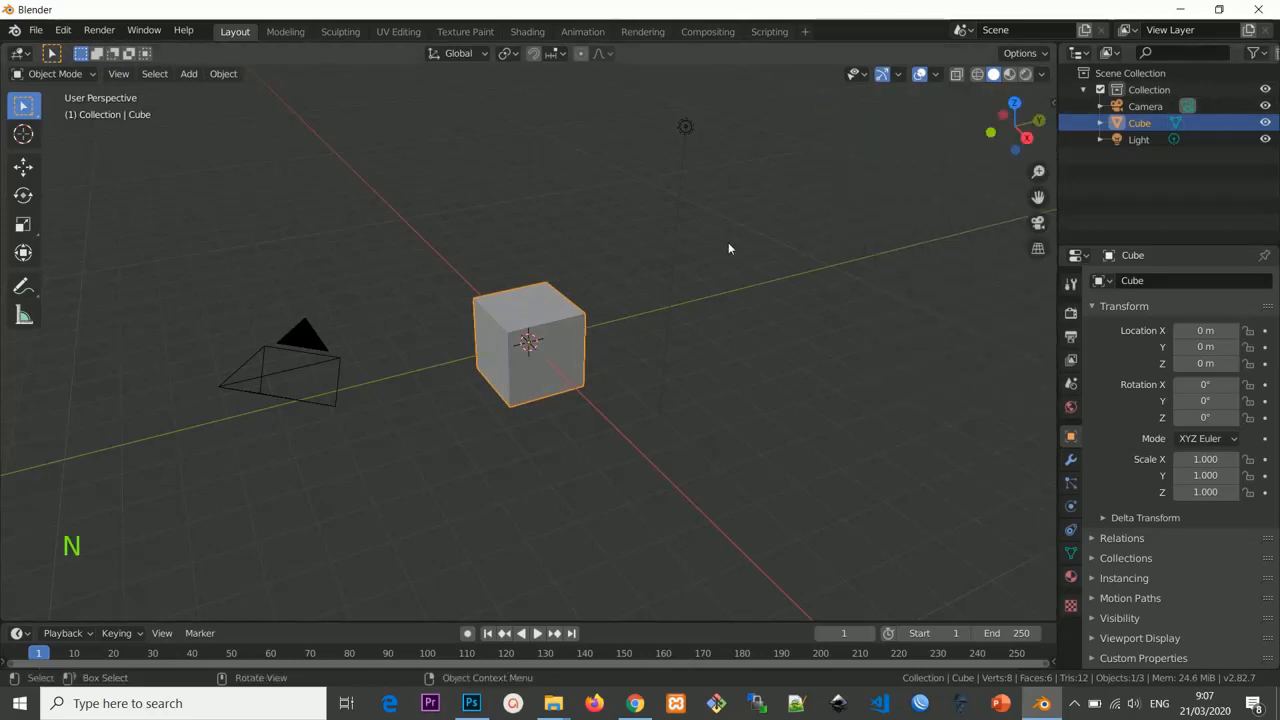
Toggle the cube repeatedly between Edit Mode and Object Mode, ending in Object Mode.
key(Tab)
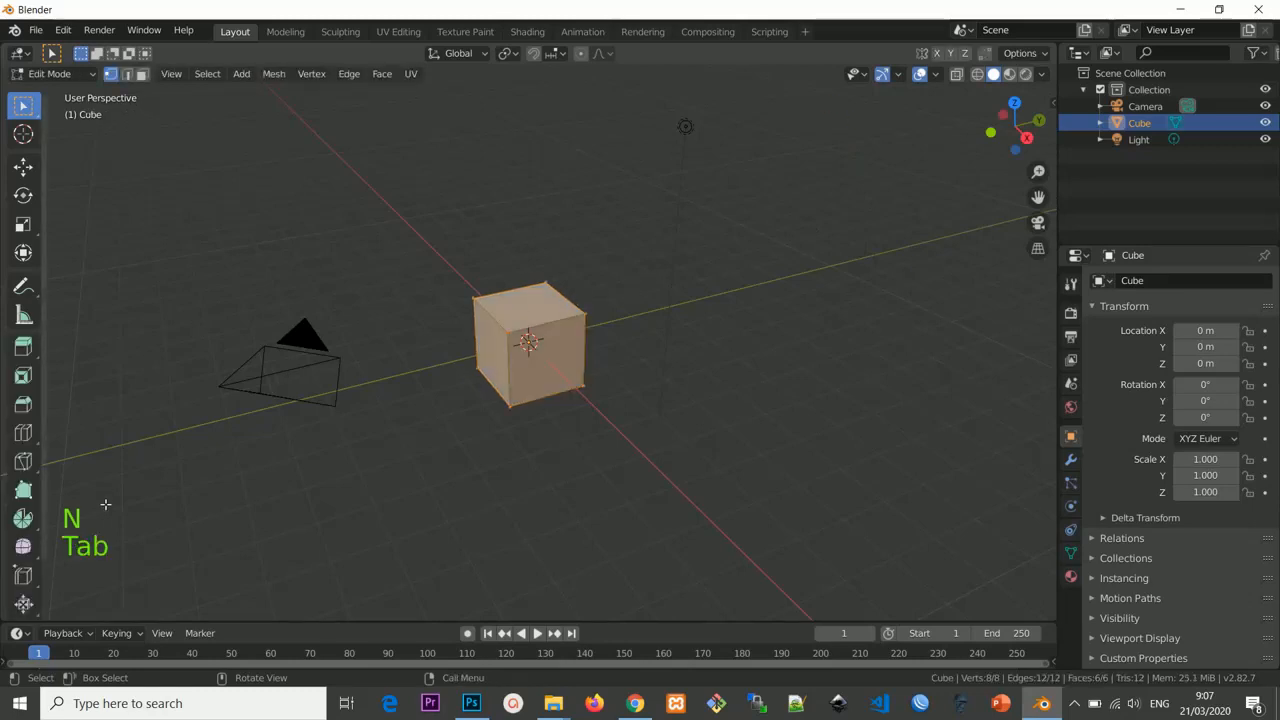
key(Tab)
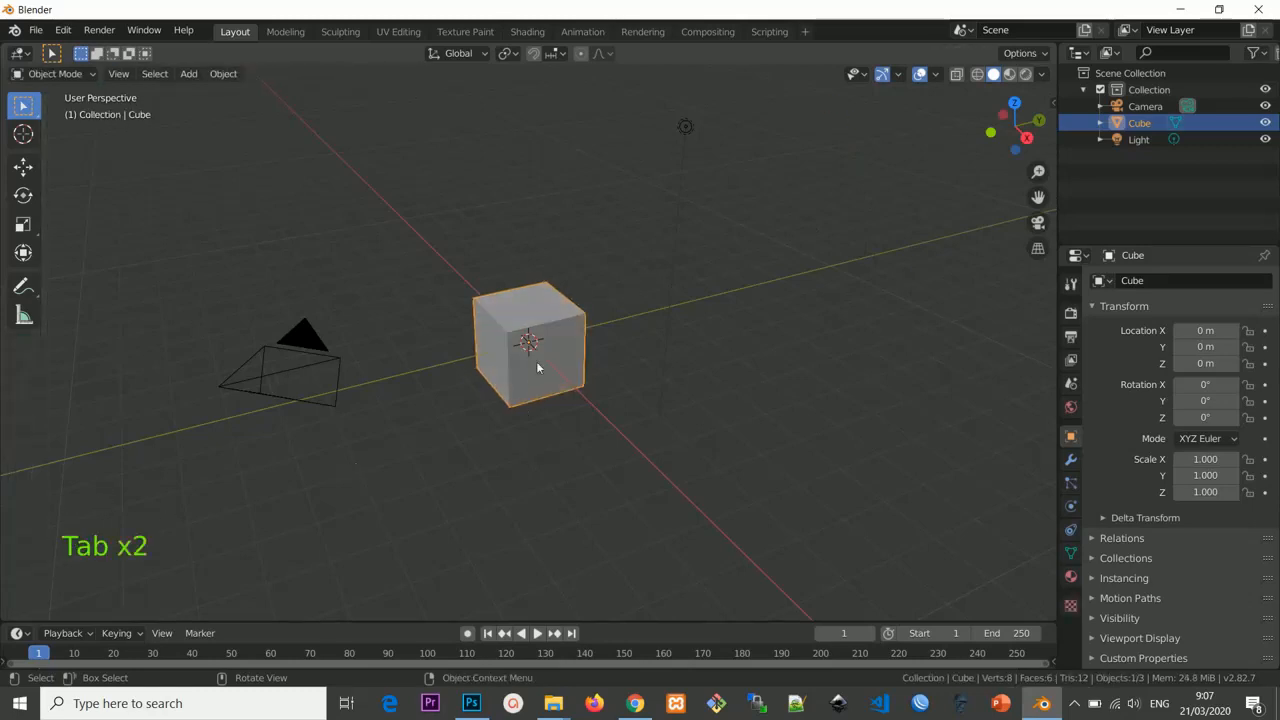
key(Tab)
scroll(186, 171, up, 2)
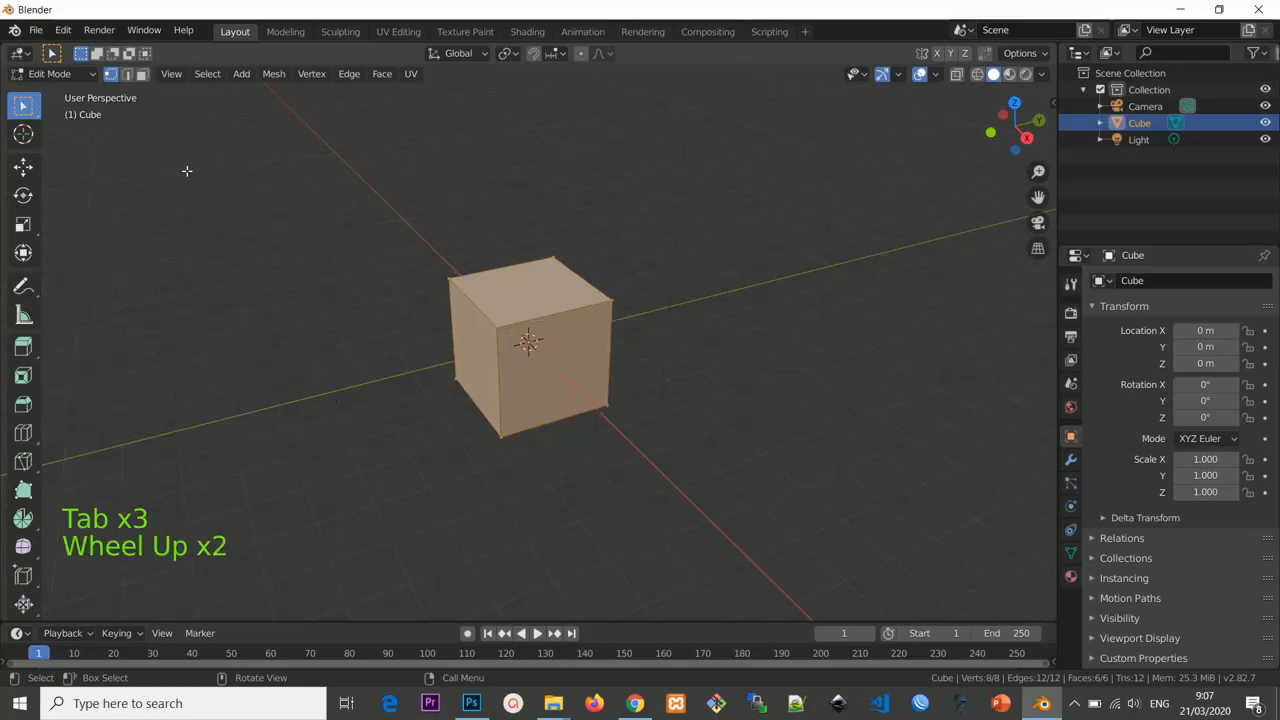
scroll(186, 171, up, 1)
scroll(186, 171, down, 1)
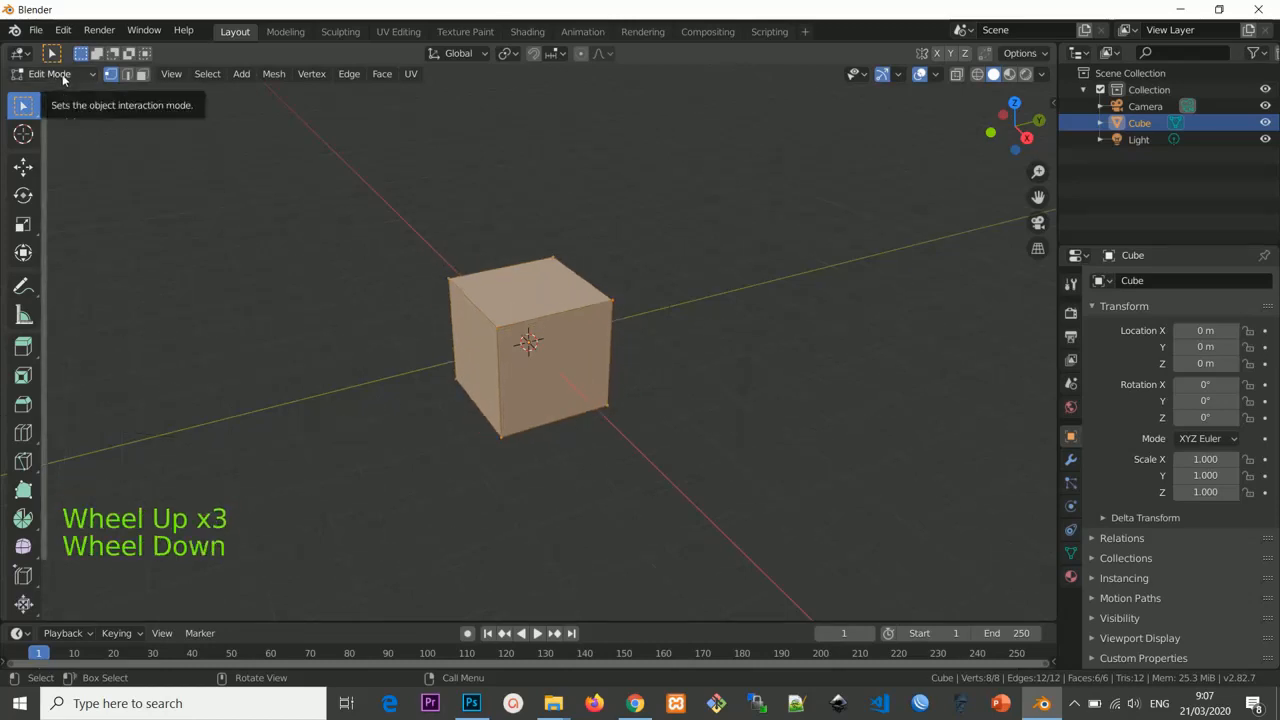
key(Tab)
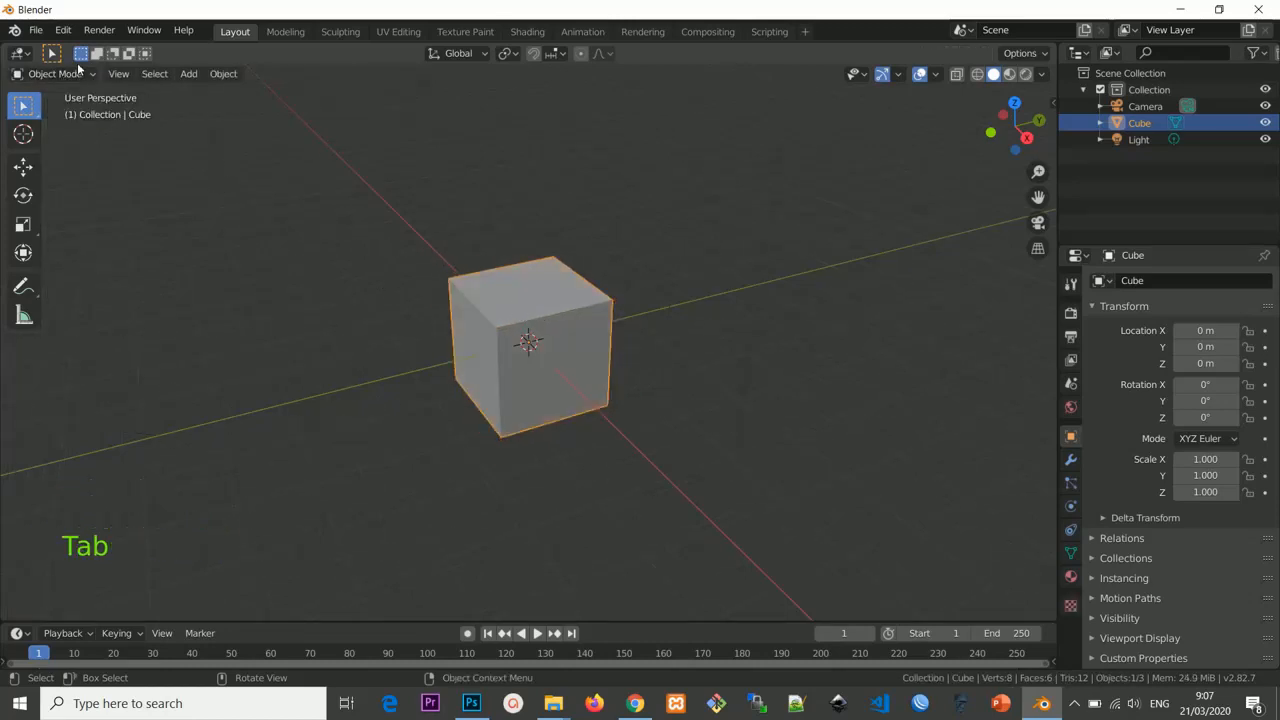
Put the cube into Edit Mode for working on its mesh.
middle_drag(538, 342, 589, 314)
key(Tab)
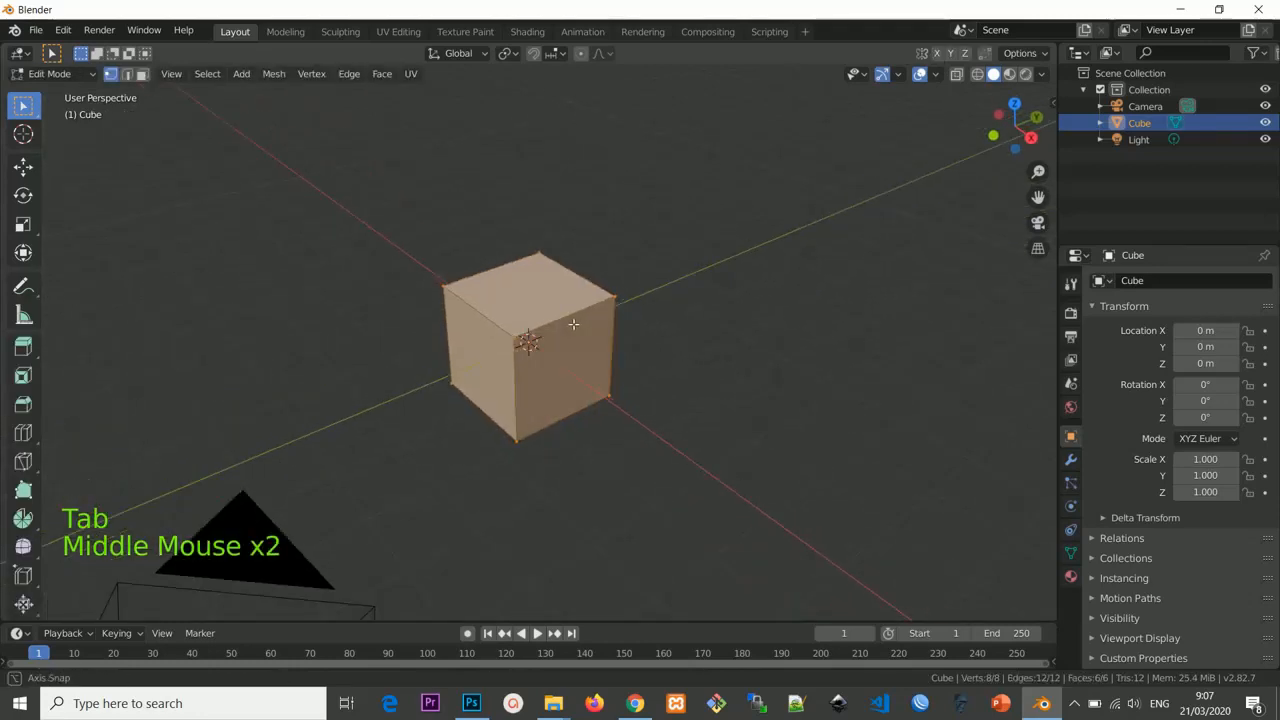
scroll(589, 314, up, 1)
scroll(589, 314, up, 2)
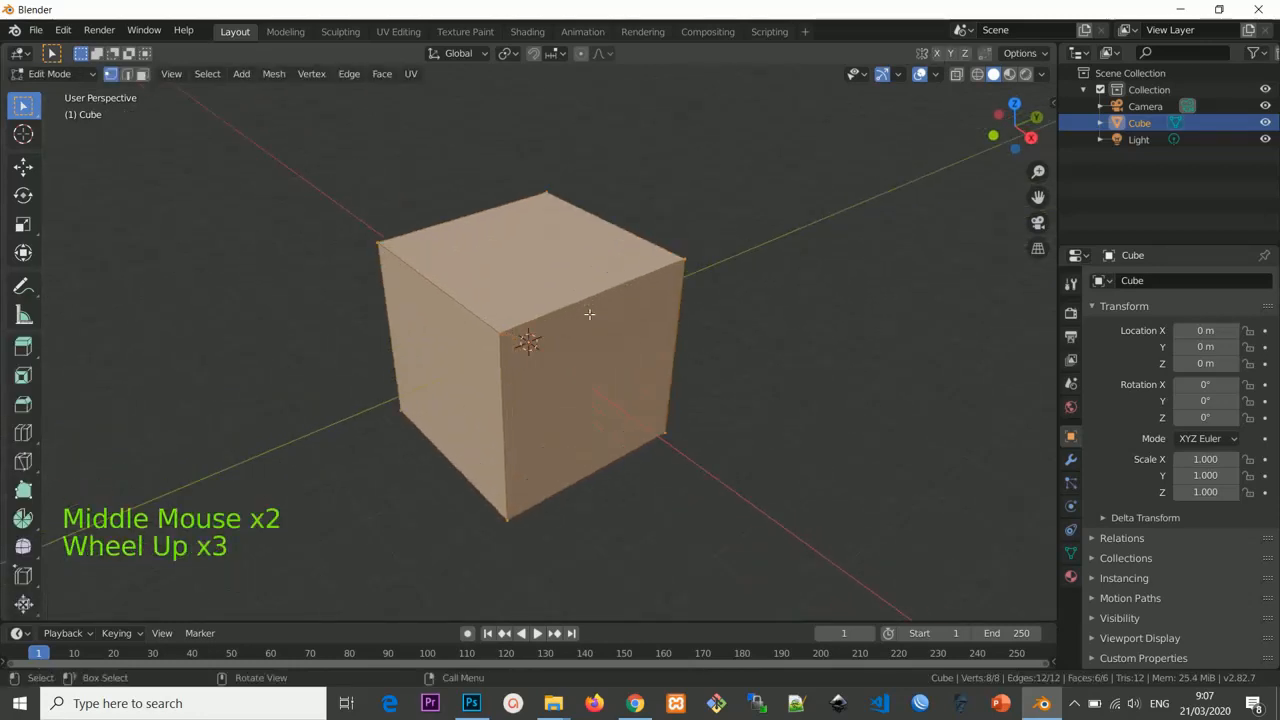
shift+middle_drag(589, 314, 608, 311)
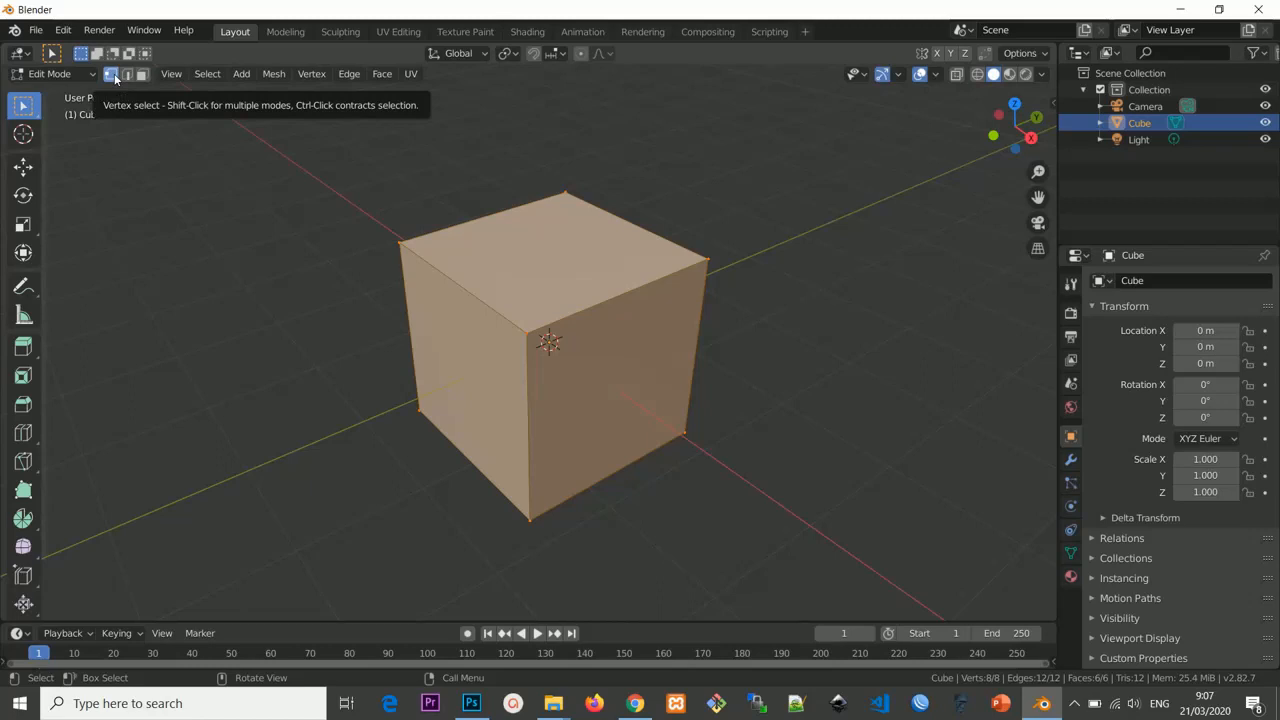
Cycle the cube's selection mode through vertex, edge and face, ending in vertex select.
click(113, 76)
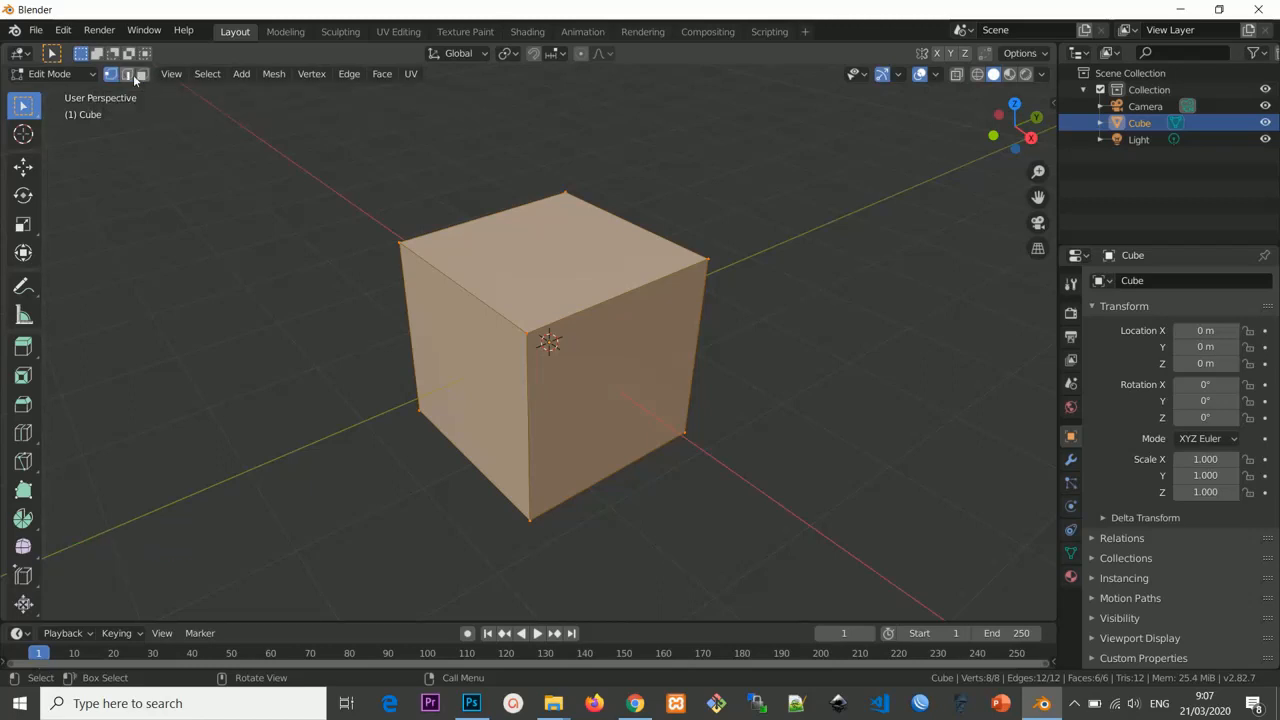
click(129, 76)
click(142, 75)
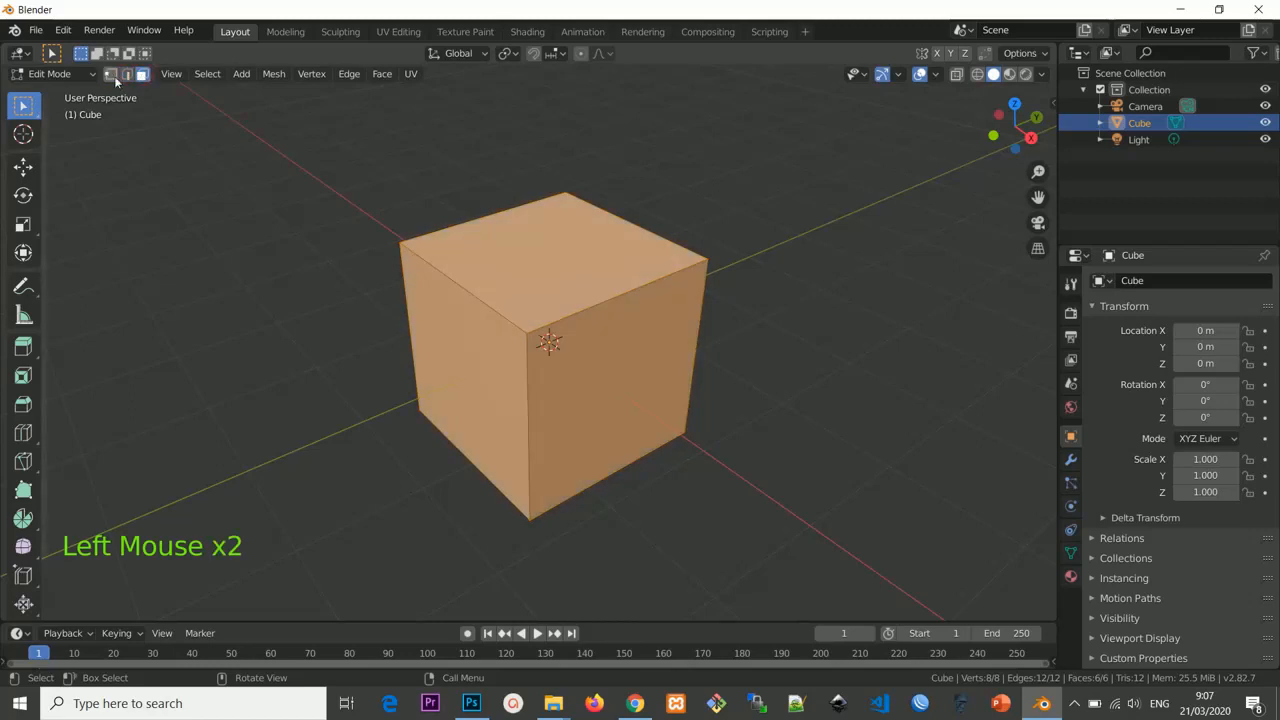
click(111, 75)
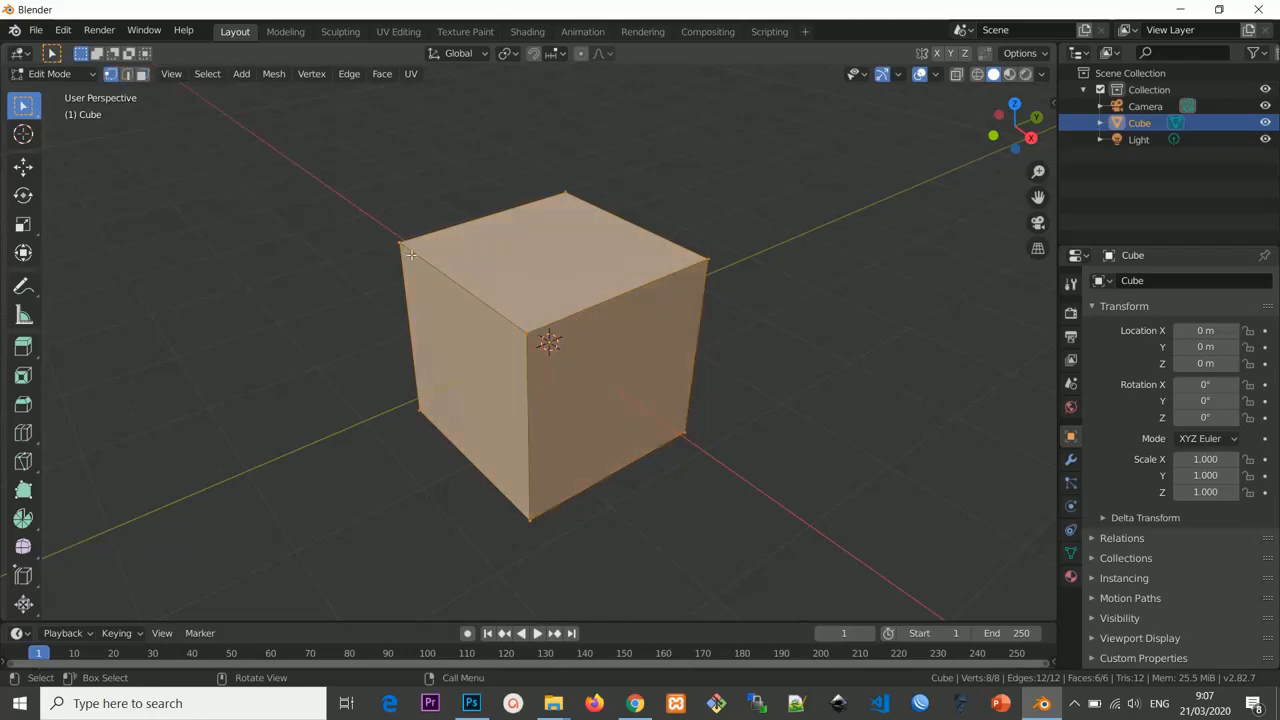
scroll(385, 246, up, 2)
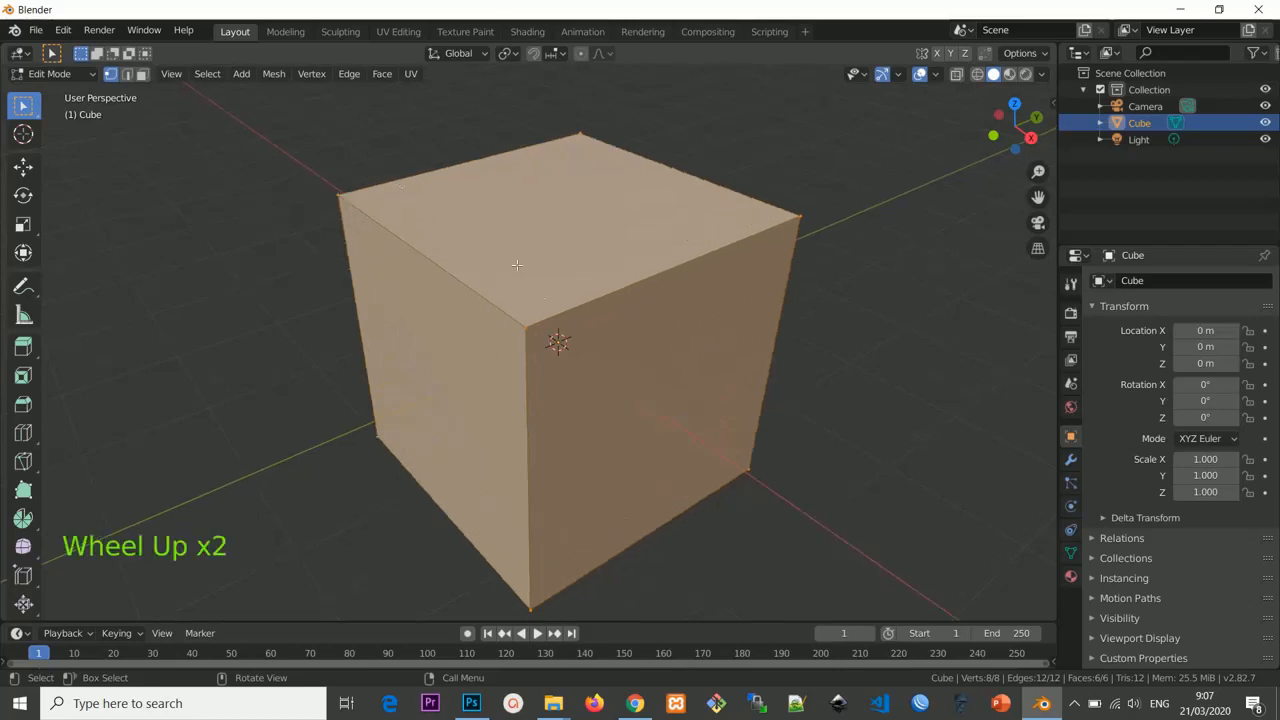
scroll(525, 325, down, 1)
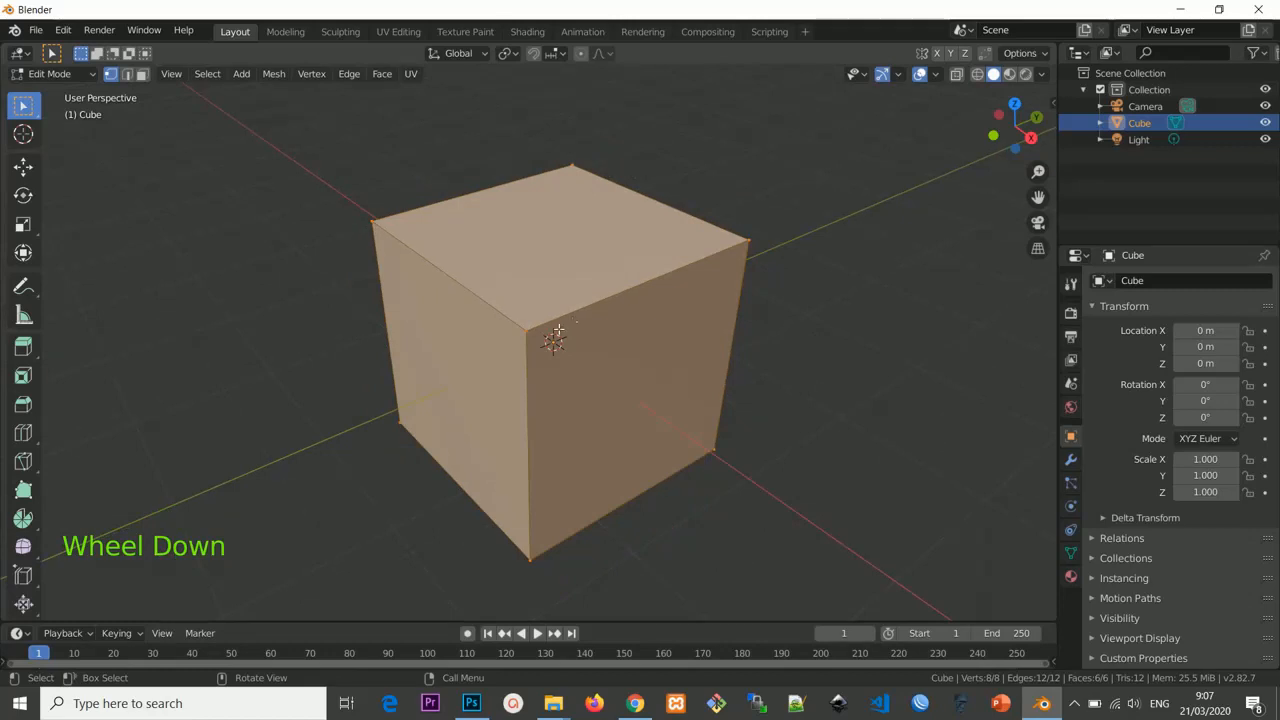
Switch to edge select mode and select individual edges meeting at the cube's nearest upper corner, one at a time.
click(129, 81)
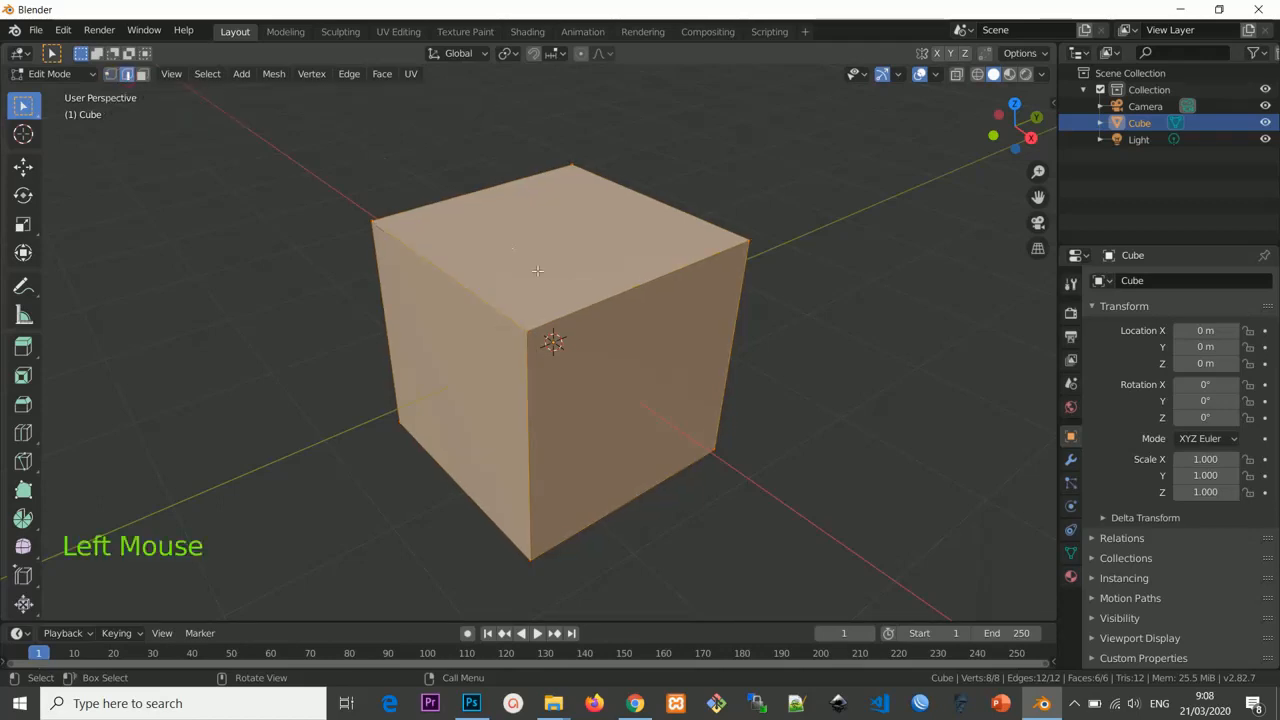
click(575, 311)
click(500, 314)
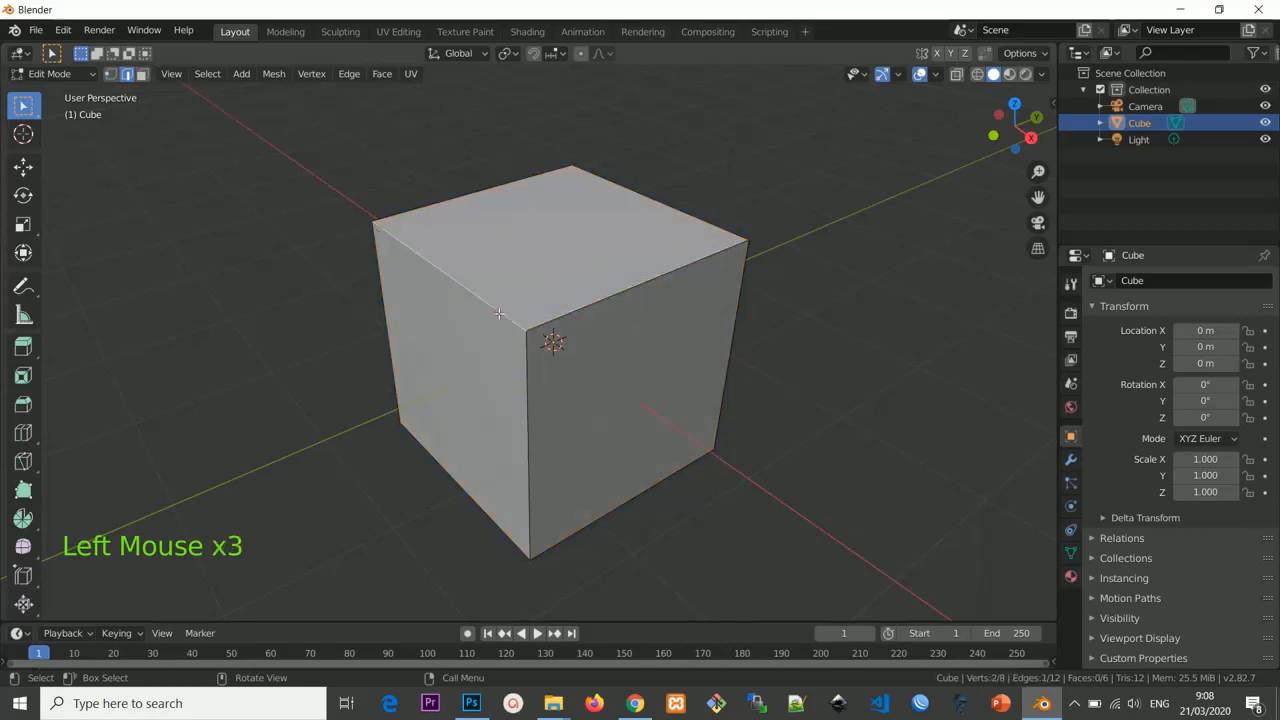
click(527, 377)
mouse_move(643, 389)
middle_down()
mouse_move(572, 327)
mouse_move(588, 324)
middle_up()
click(521, 290)
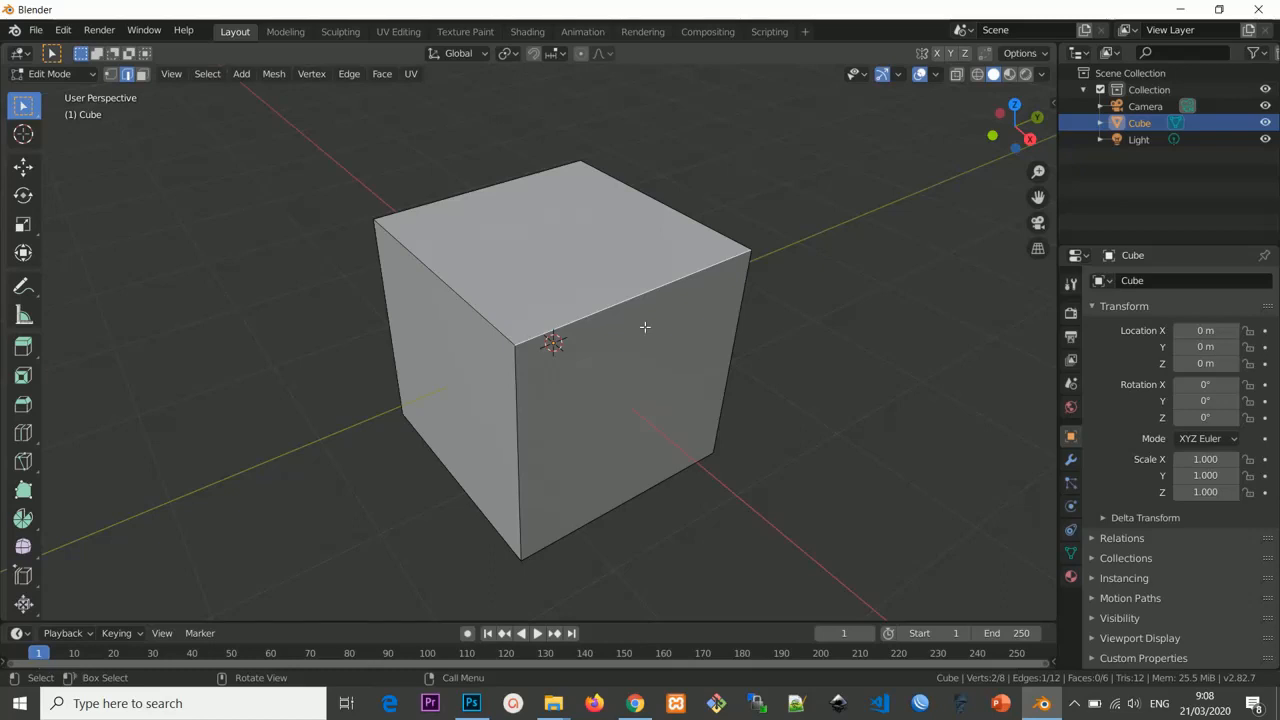
Switch to face select mode and select the cube's face on the positive X side.
click(141, 73)
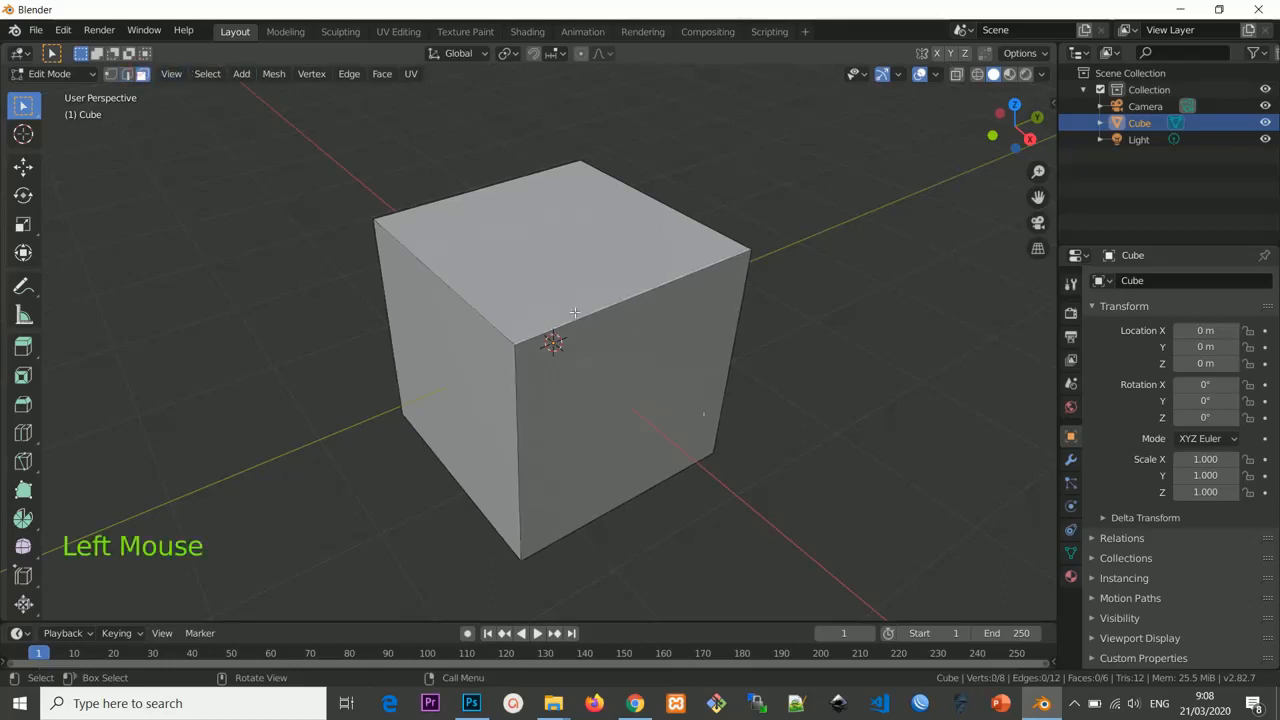
click(648, 382)
middle_drag(648, 382, 642, 365)
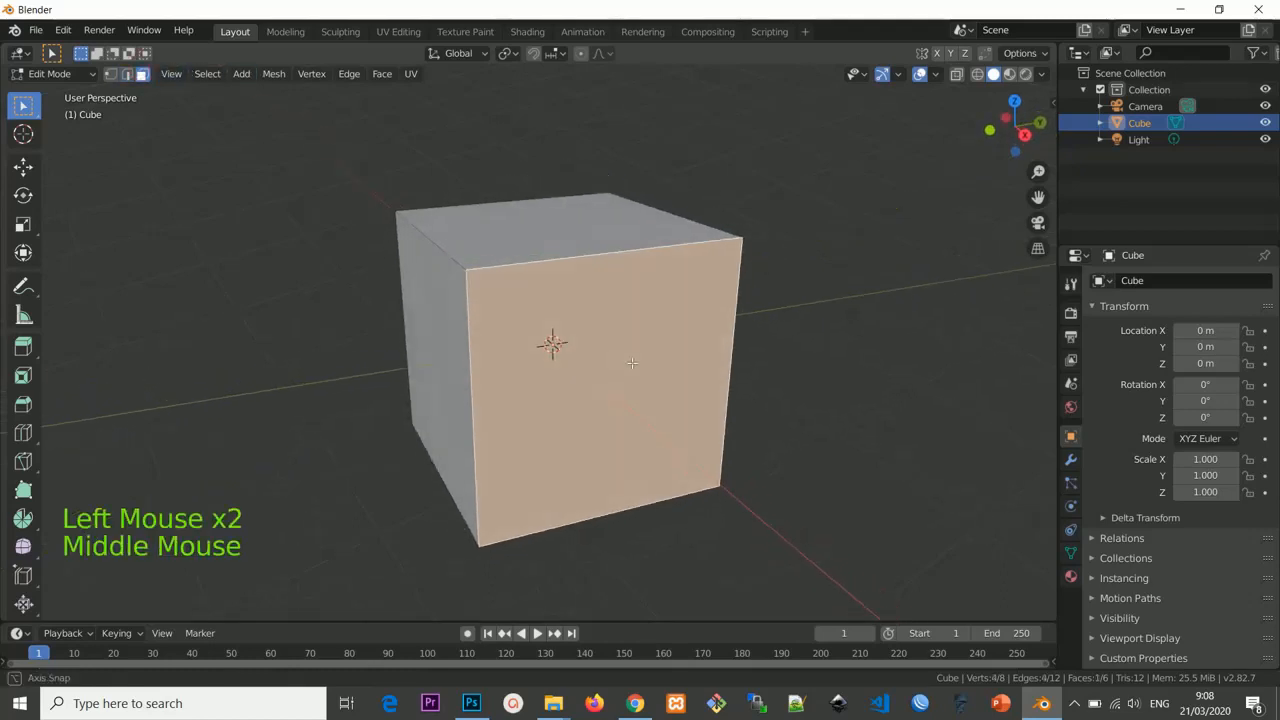
scroll(642, 365, up, 1)
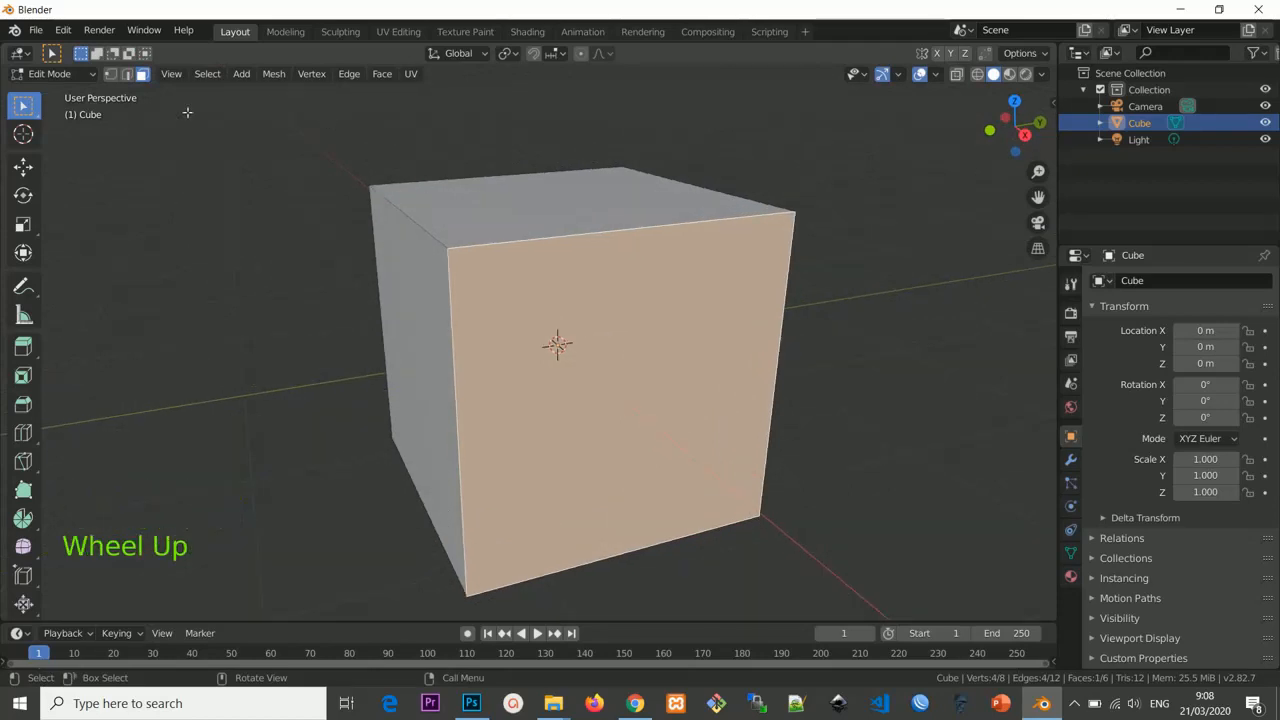
In vertex select mode, select both upper corners and the near lower corner of the cube's positive X face together.
click(110, 73)
click(447, 251)
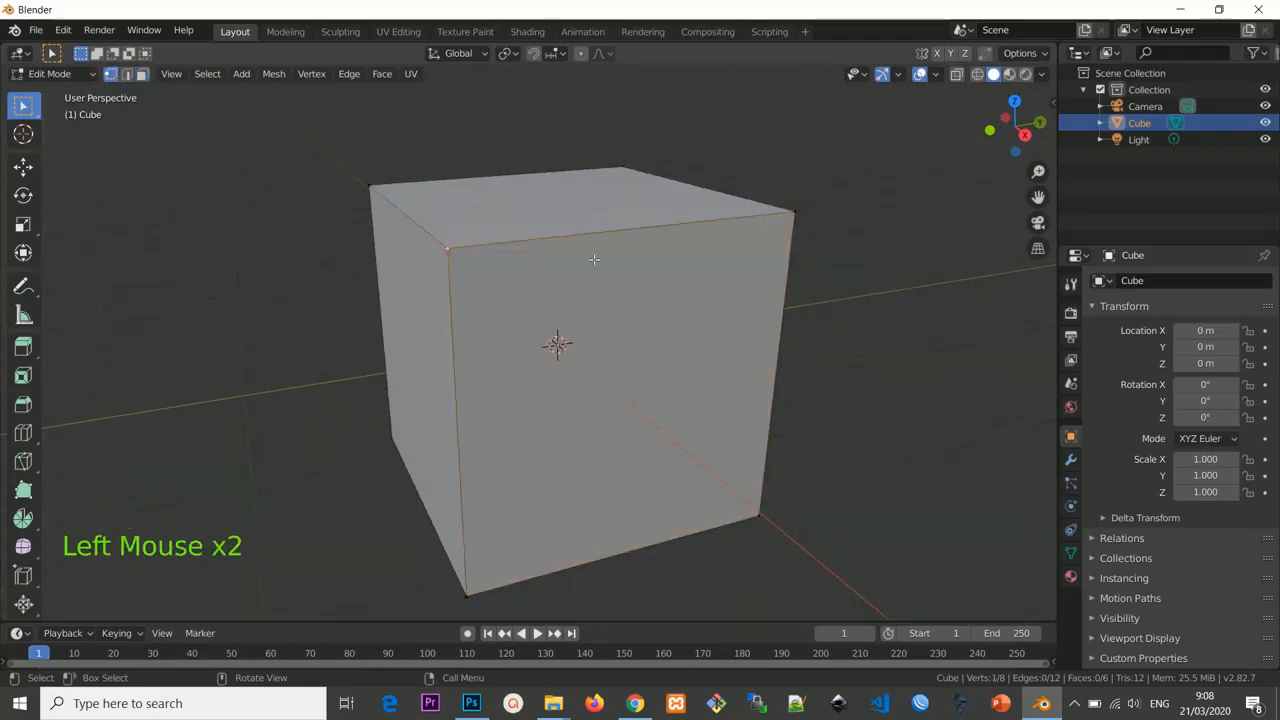
shift+click(794, 212)
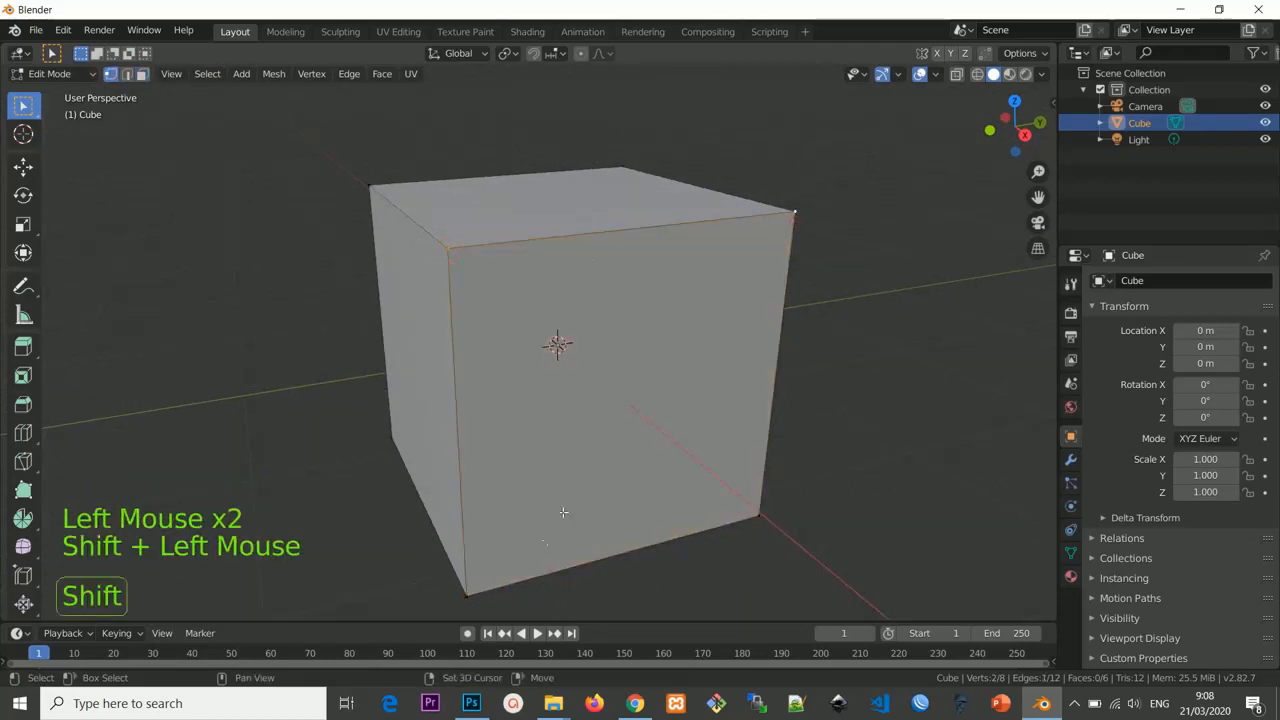
shift+click(465, 594)
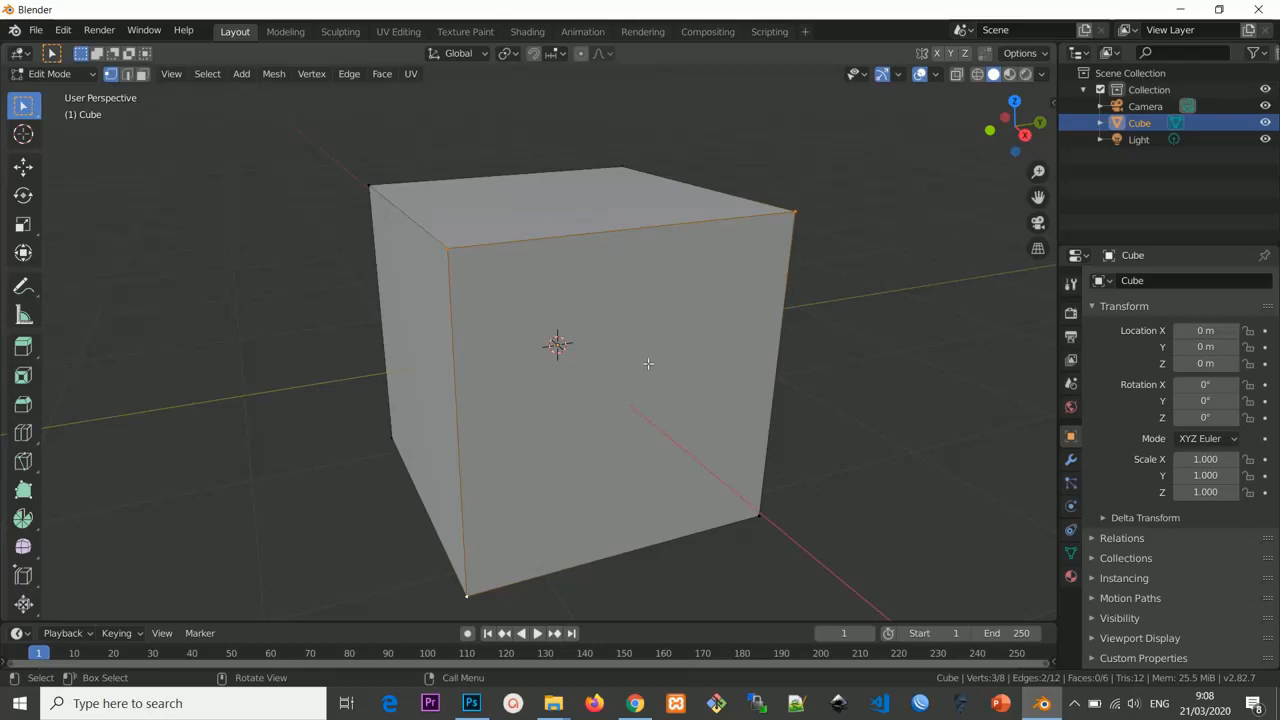
scroll(648, 363, down, 1)
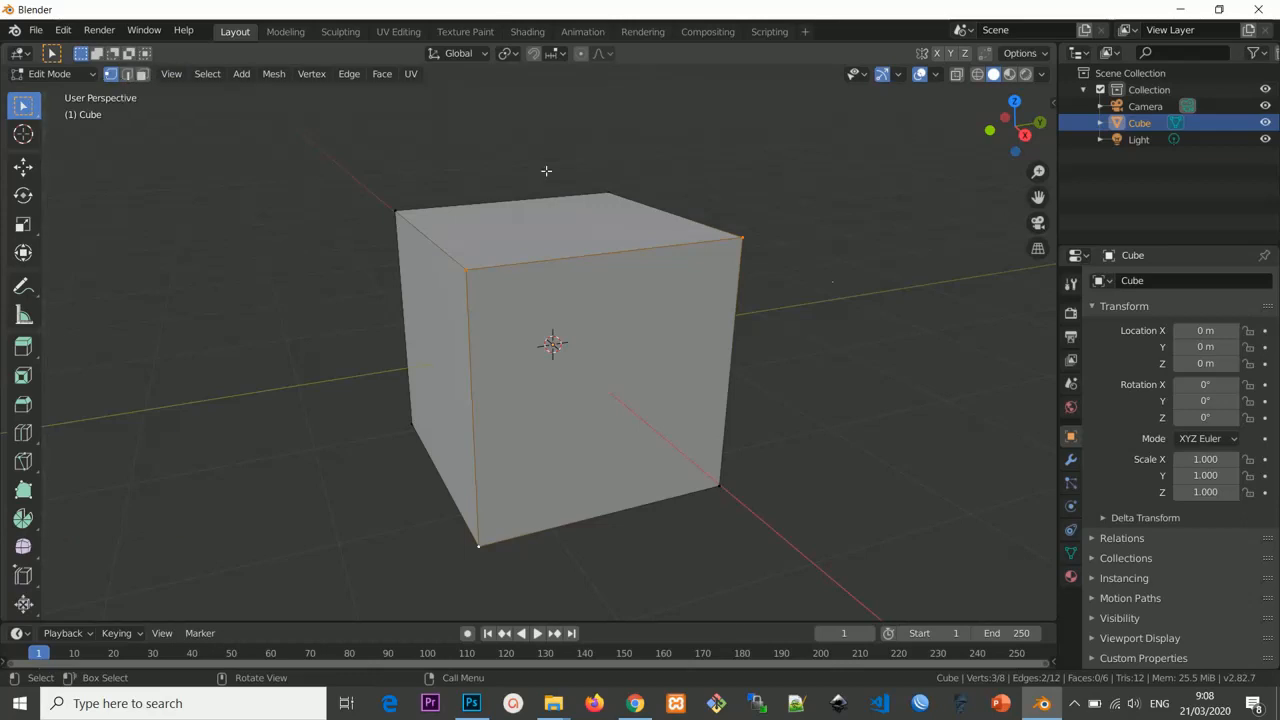
Start a new vertex selection containing all four corners of the cube's positive X face.
click(766, 246)
scroll(766, 247, down, 1)
middle_drag(766, 247, 714, 269)
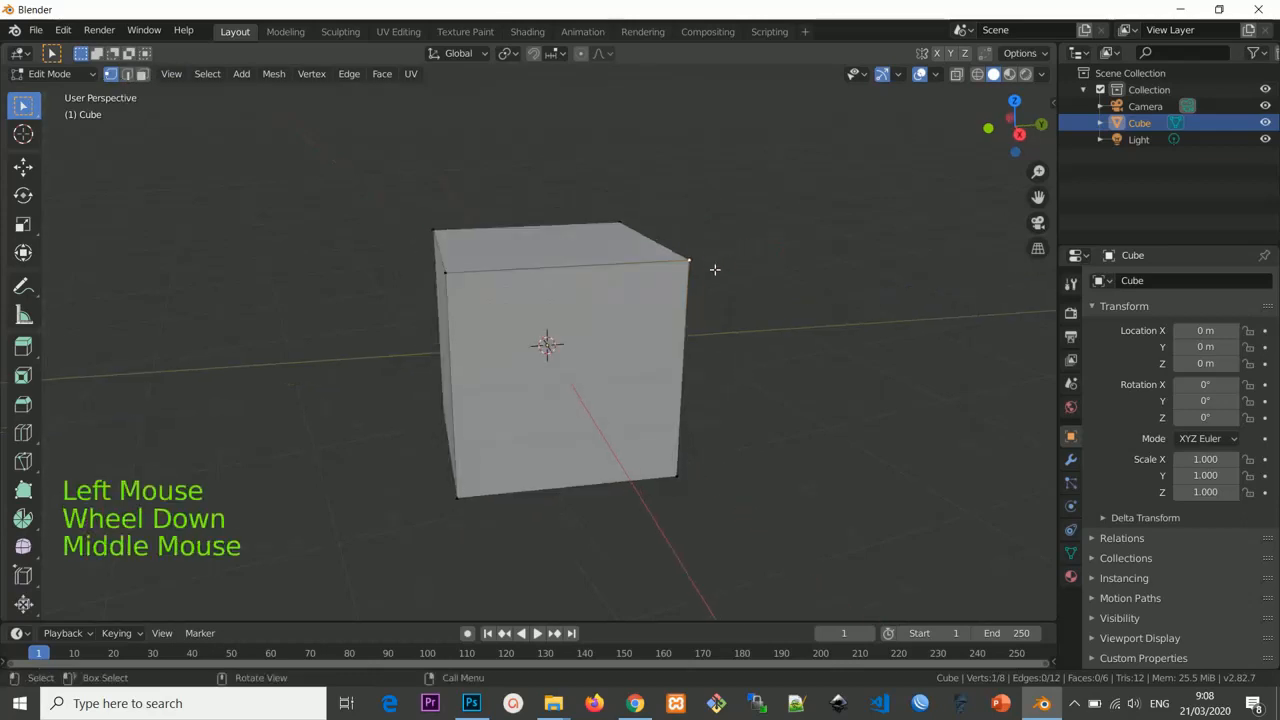
shift+click(464, 274)
shift+click(470, 488)
shift+click(680, 490)
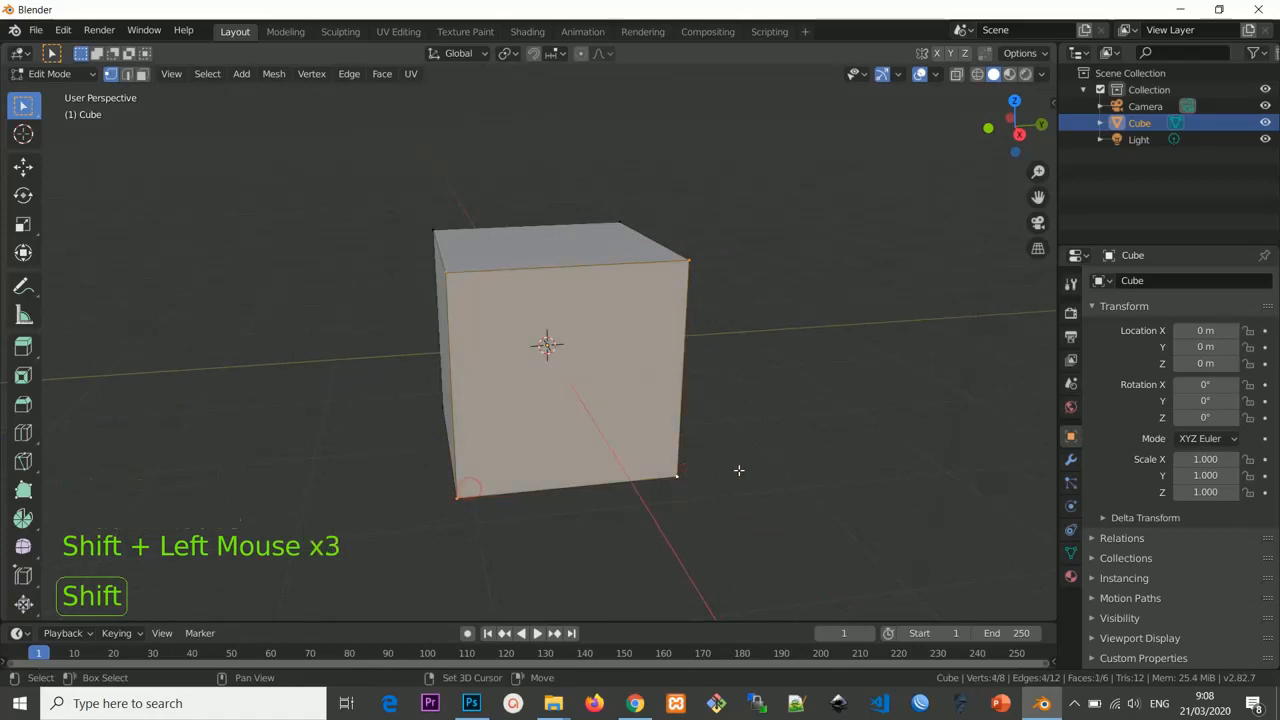
Examine the face enclosed by the four selected vertices from several angles and distances.
scroll(745, 460, up, 2)
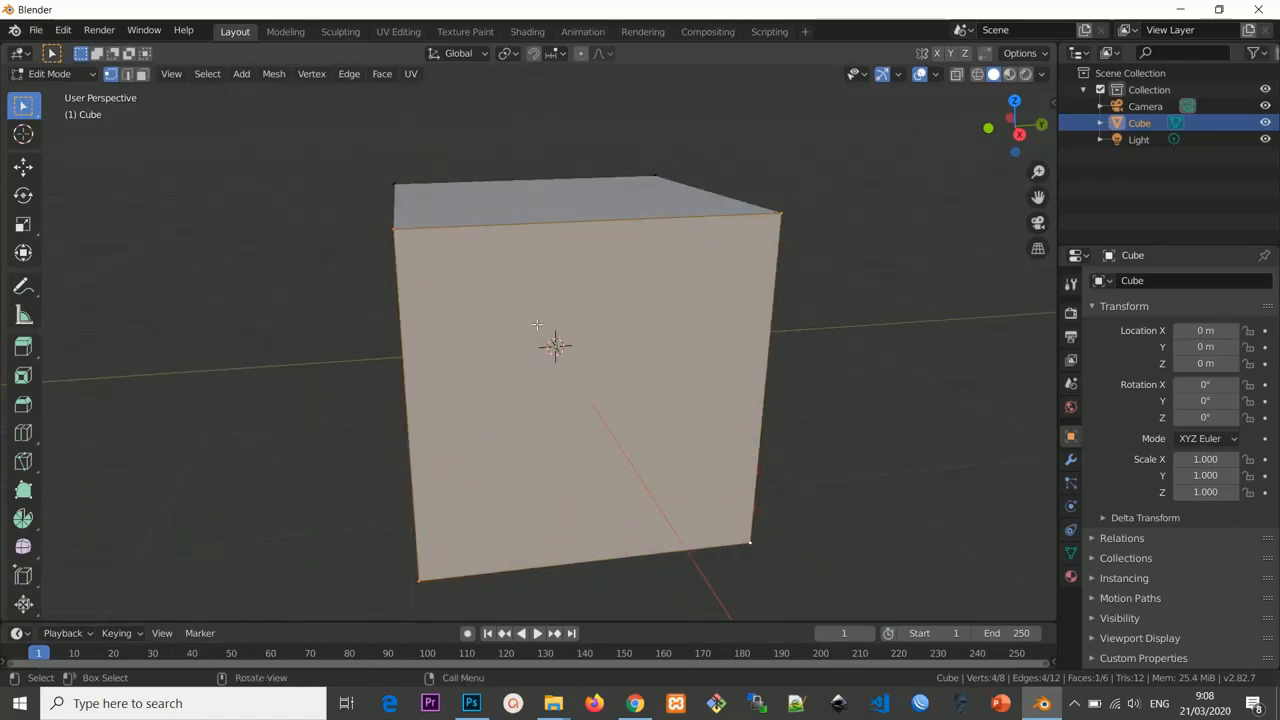
scroll(537, 325, up, 1)
middle_drag(537, 325, 615, 334)
scroll(655, 295, down, 4)
middle_drag(655, 295, 640, 336)
scroll(606, 351, up, 1)
scroll(634, 340, up, 1)
scroll(634, 340, down, 1)
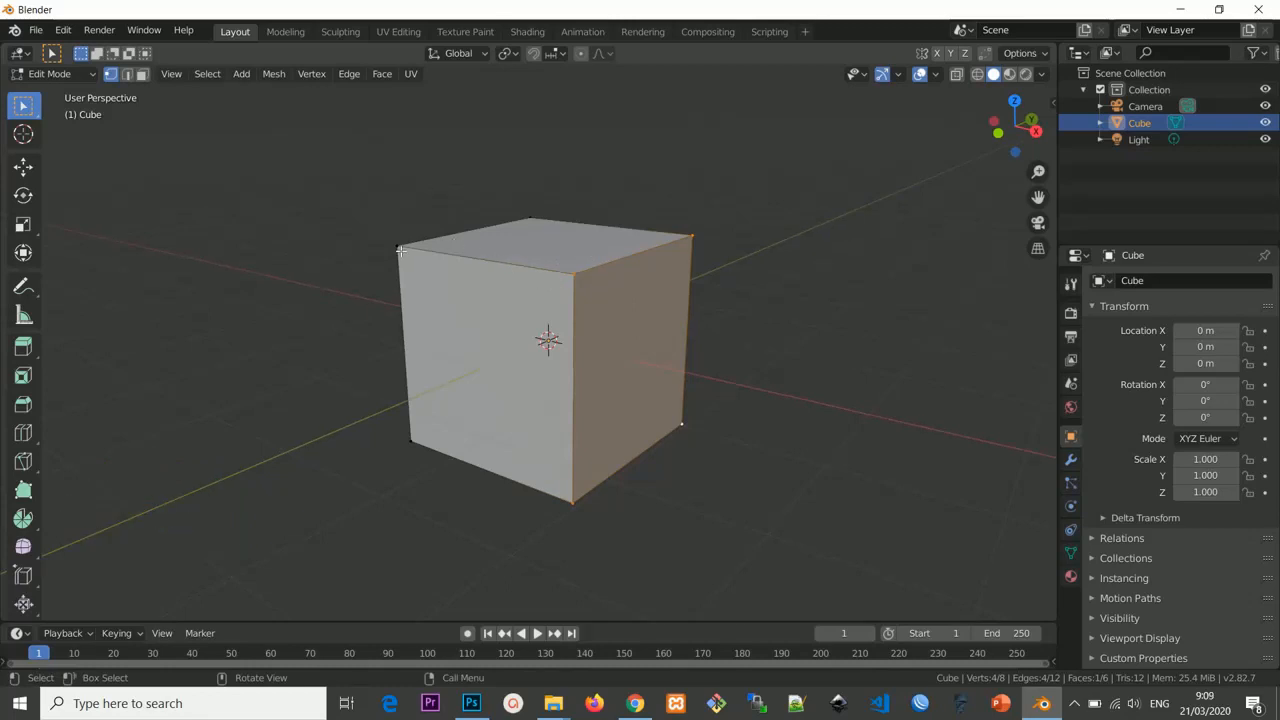
Switch the selection mode between edge and face with the face still selected, ending in vertex select.
click(143, 75)
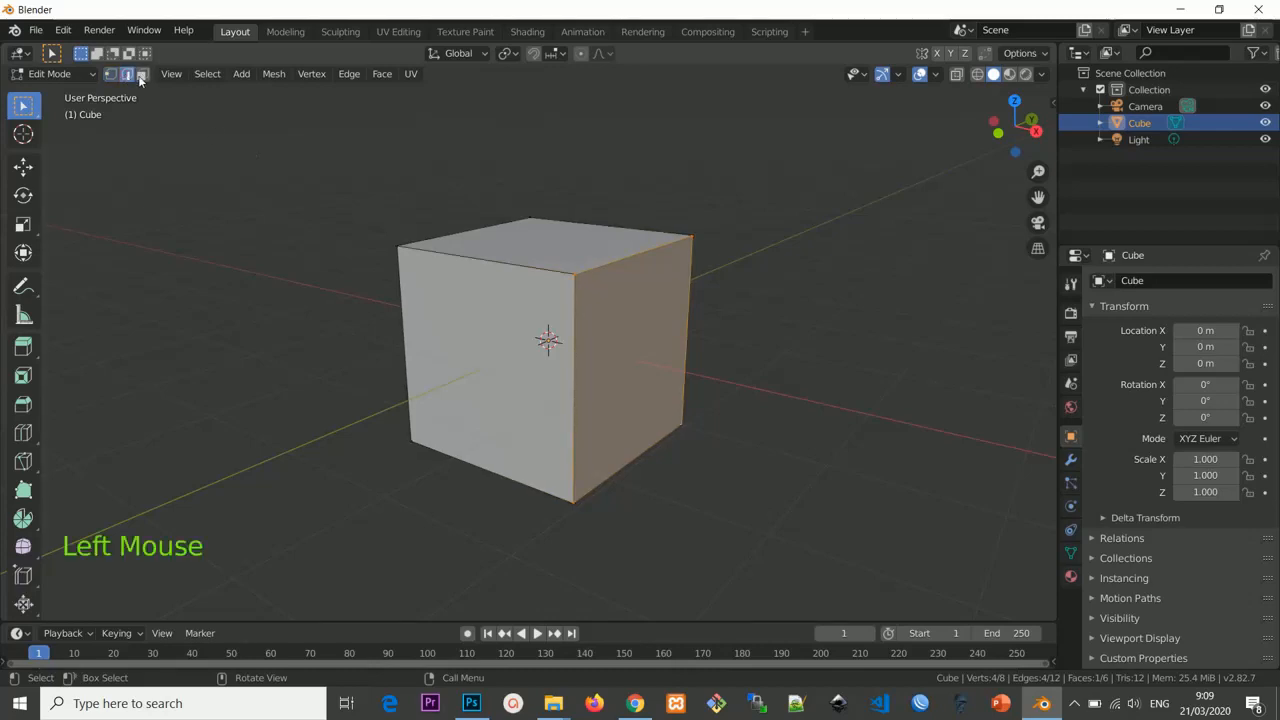
click(145, 76)
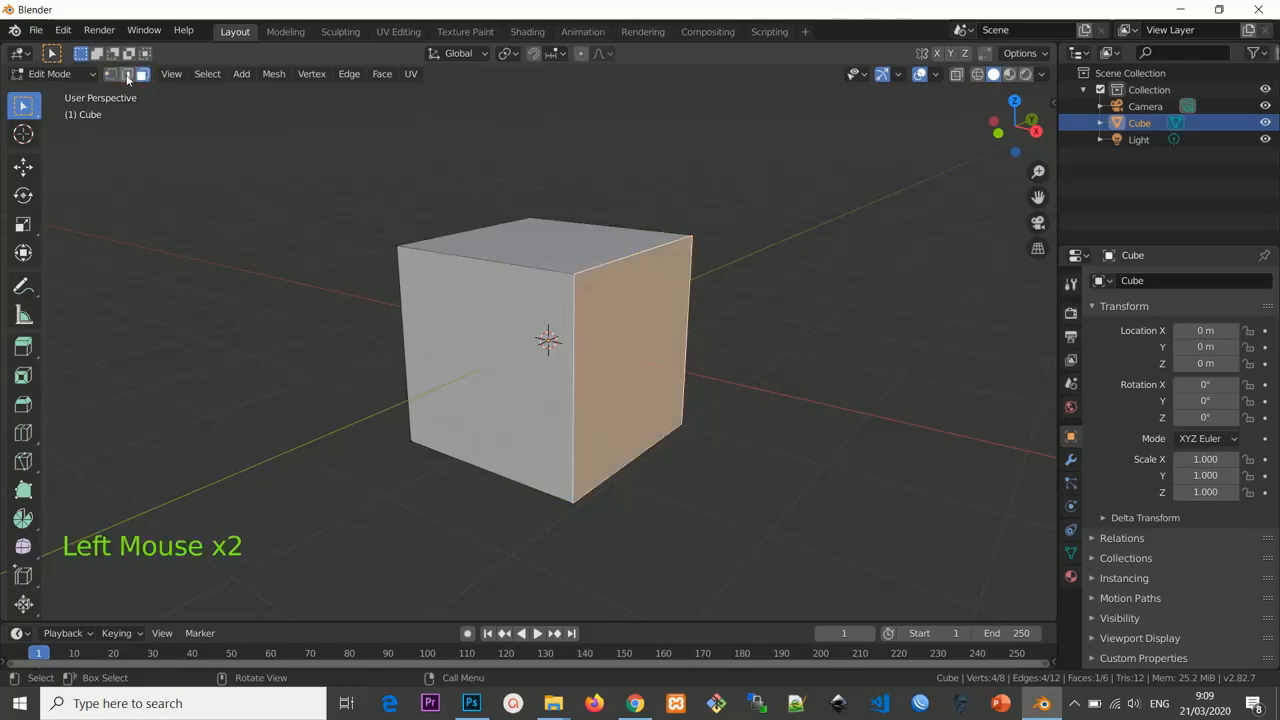
click(127, 76)
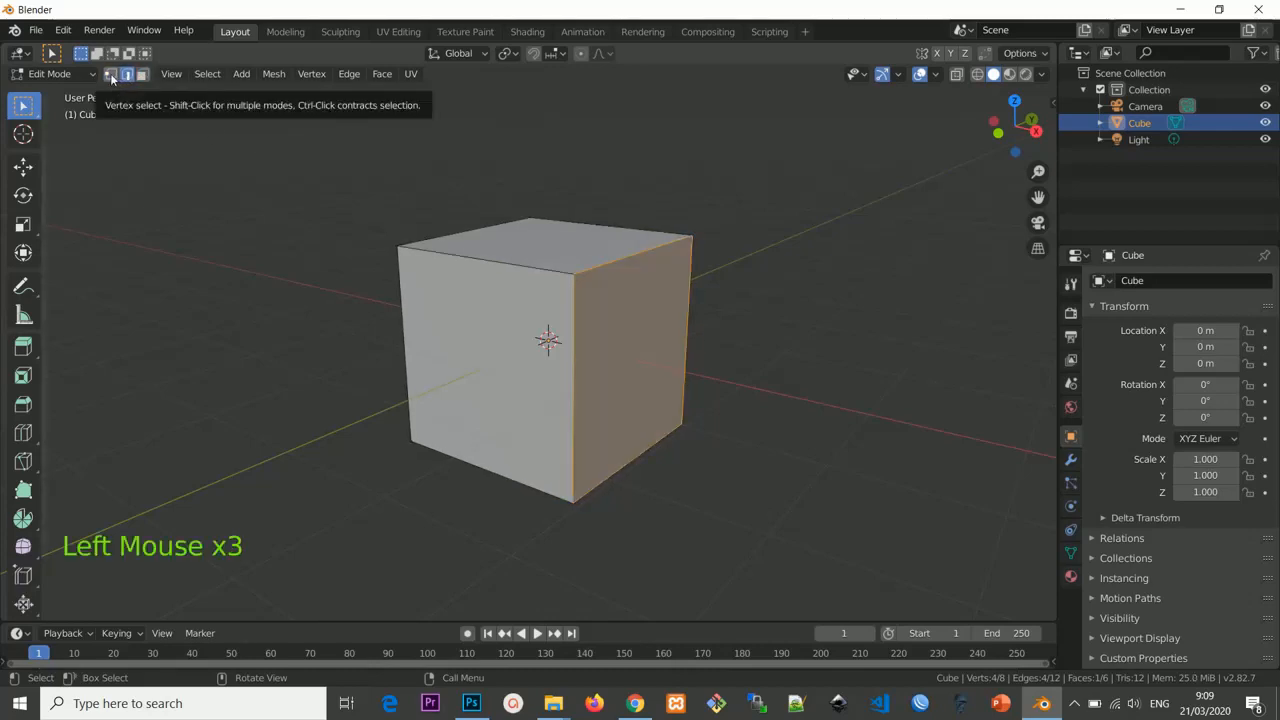
click(111, 75)
Alternately select and deselect all of the cube's vertices several times, ending with nothing selected.
middle_drag(512, 260, 572, 284)
scroll(572, 284, up, 1)
scroll(572, 284, down, 1)
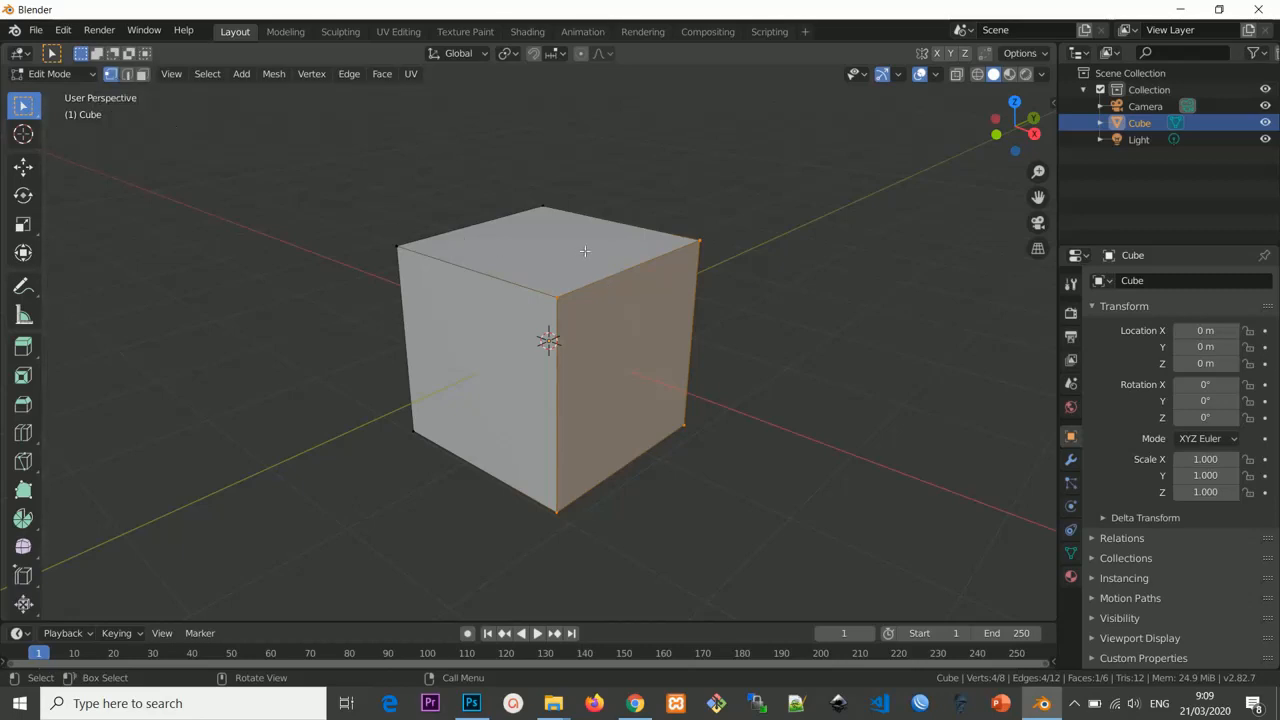
key(a)
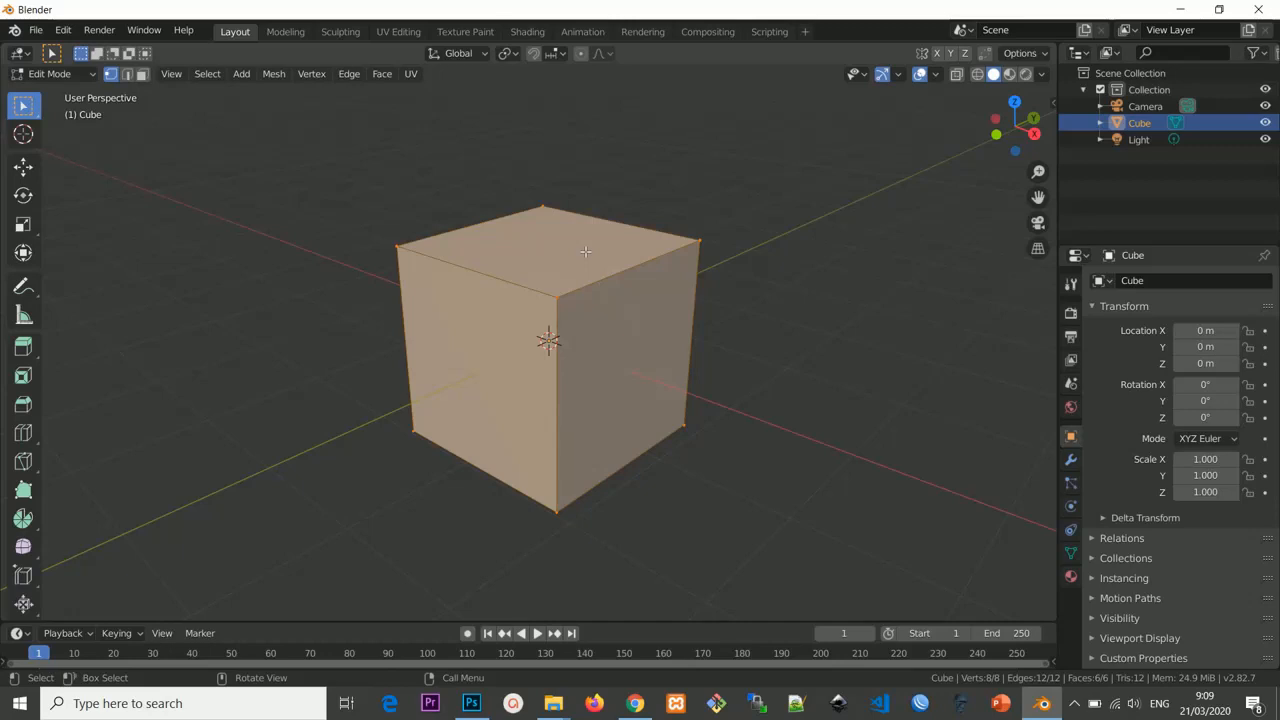
key(a)
key(a)
key(a)
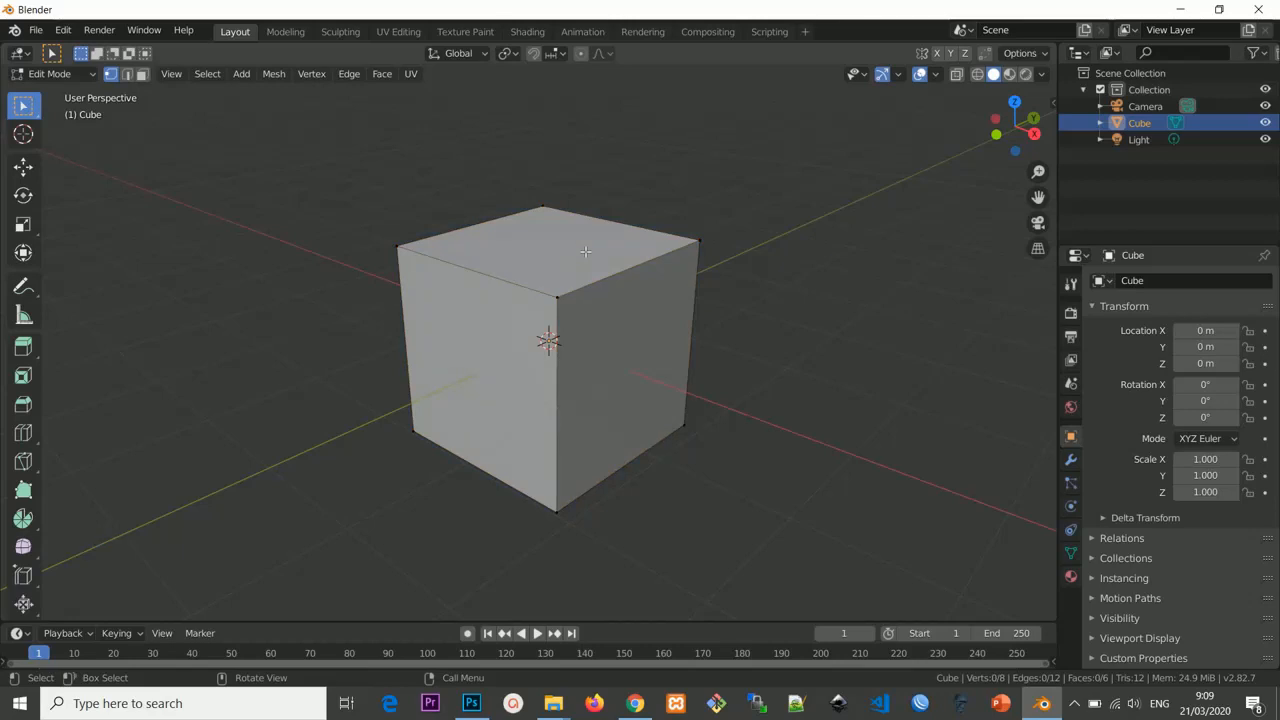
key(a)
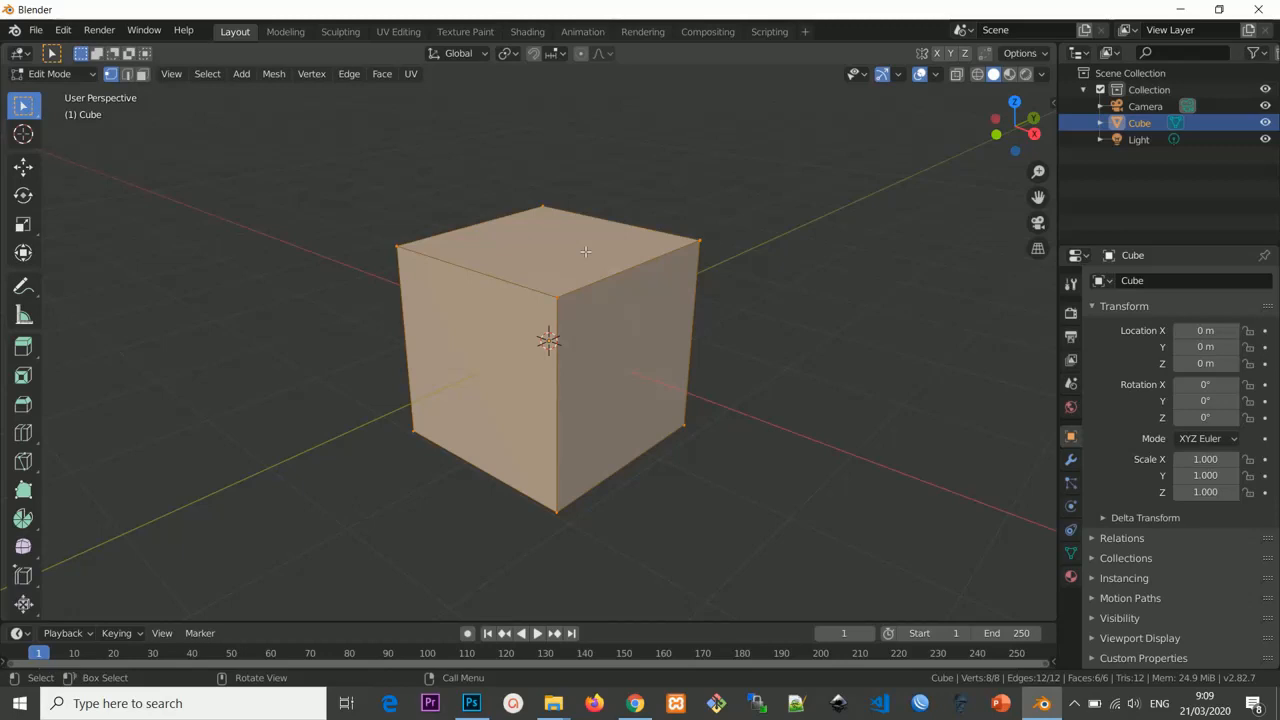
key(a)
key(a)
key(a)
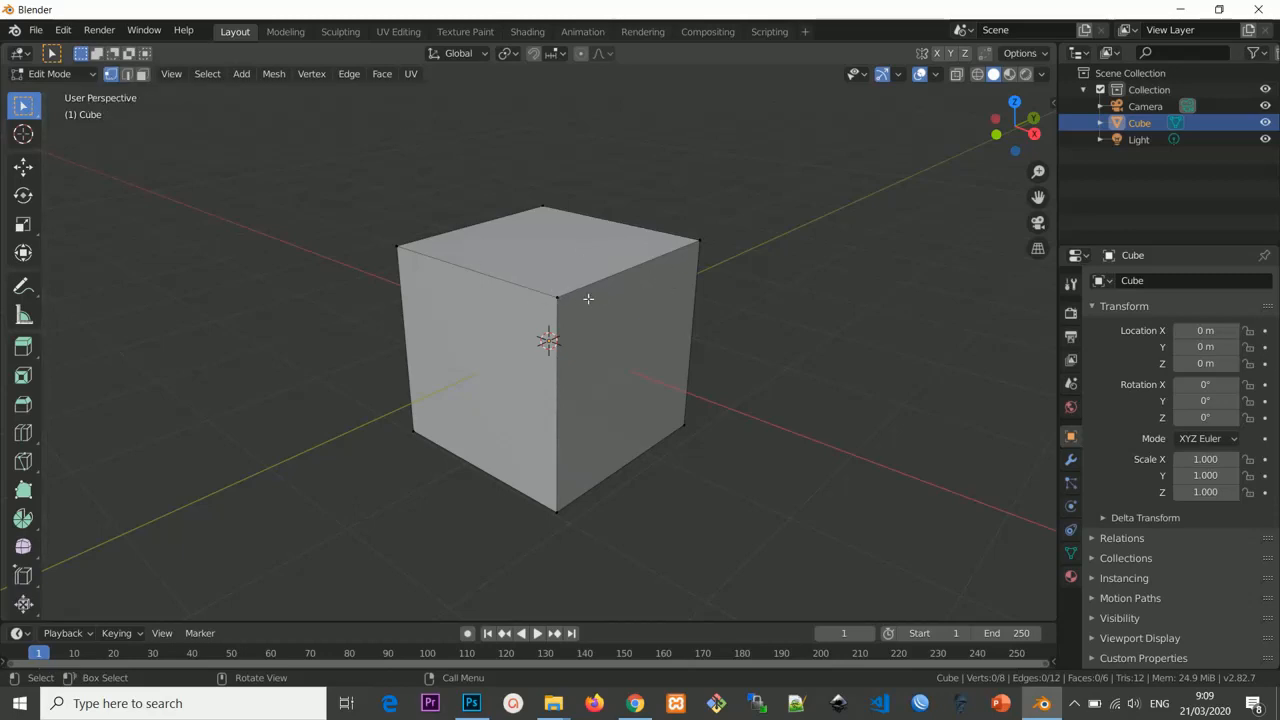
Select the four corner vertices of the cube's positive X face one after another as a single selection.
click(557, 298)
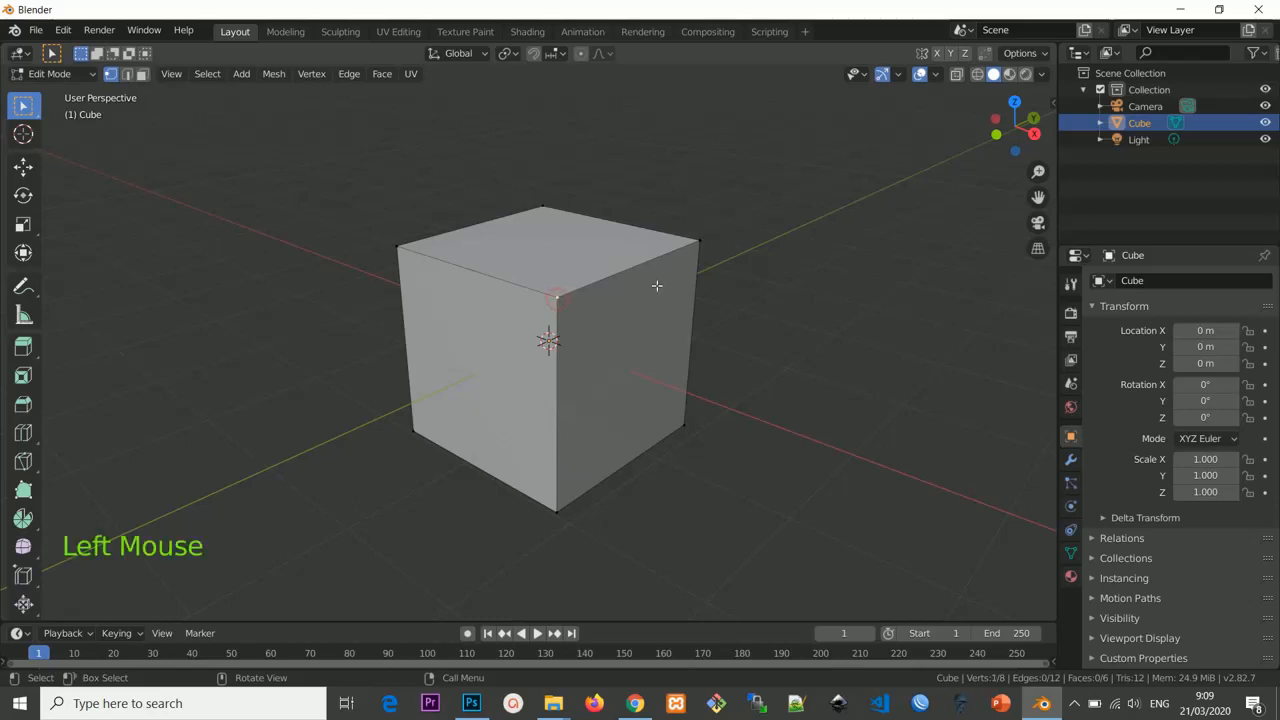
shift+click(703, 245)
middle_drag(716, 289, 697, 314)
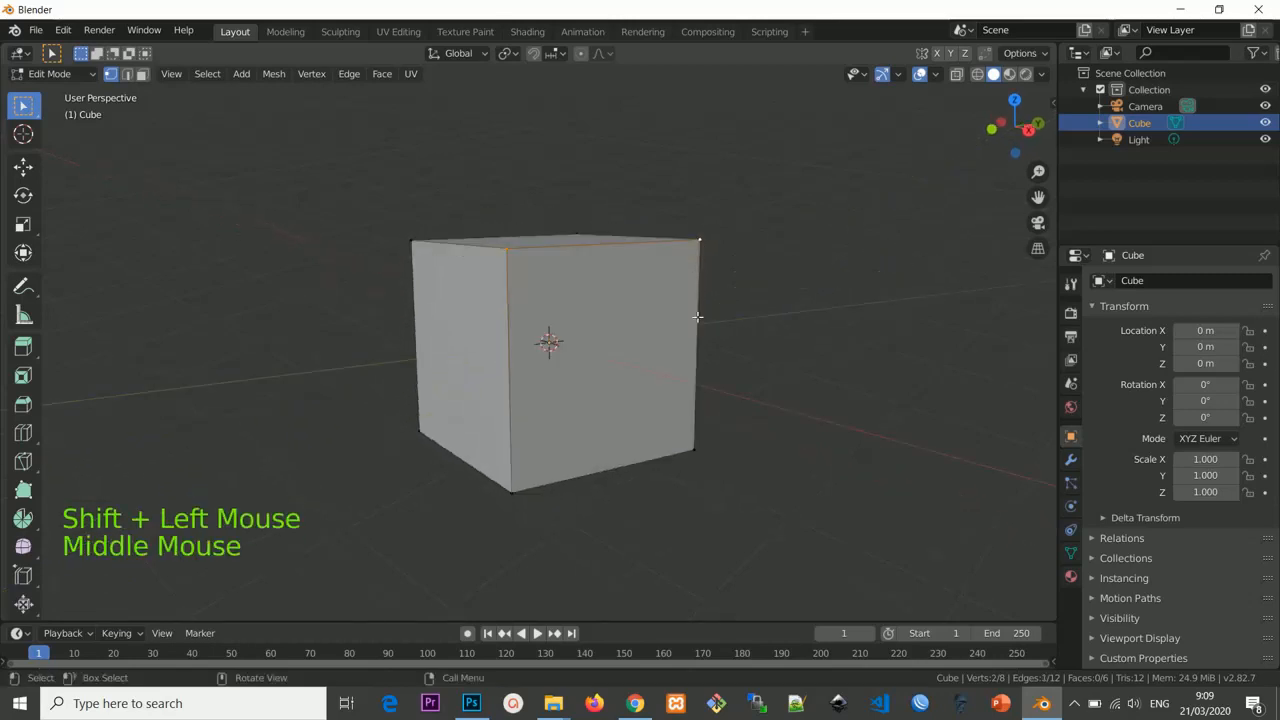
shift+click(711, 444)
shift+click(507, 491)
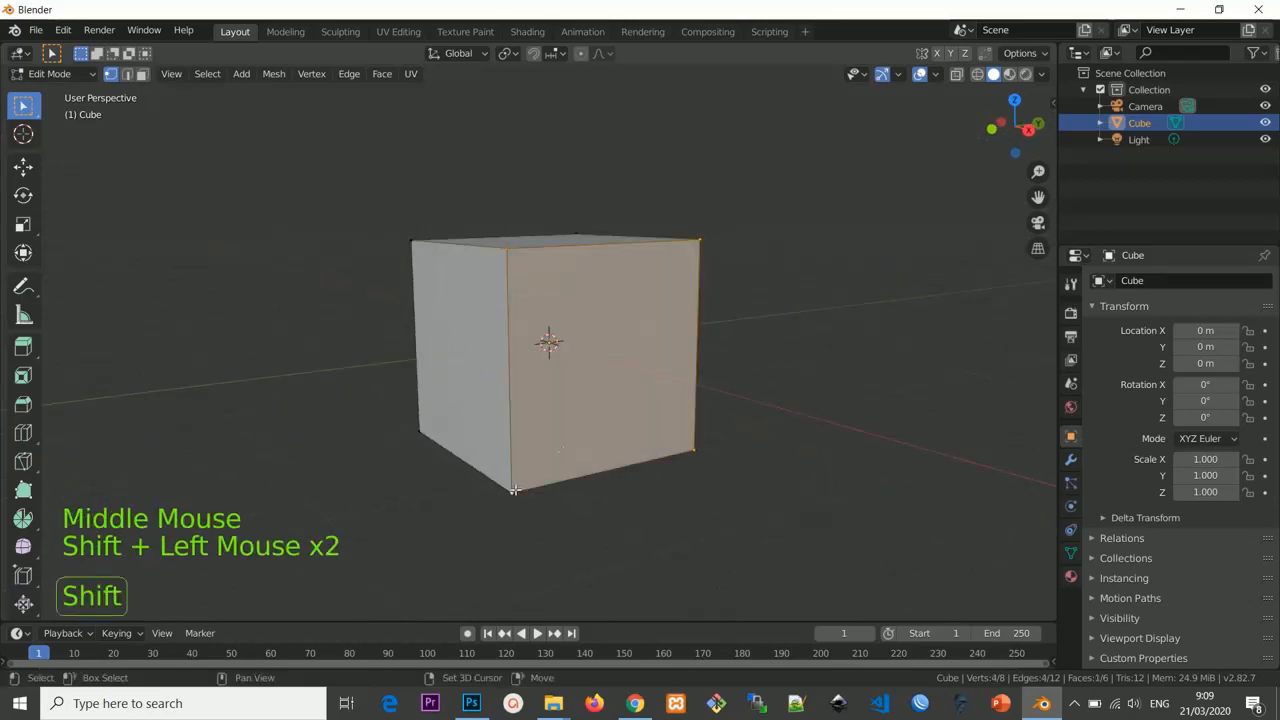
Replace the selection with only the cube's nearest upper corner vertex.
middle_drag(505, 490, 674, 374)
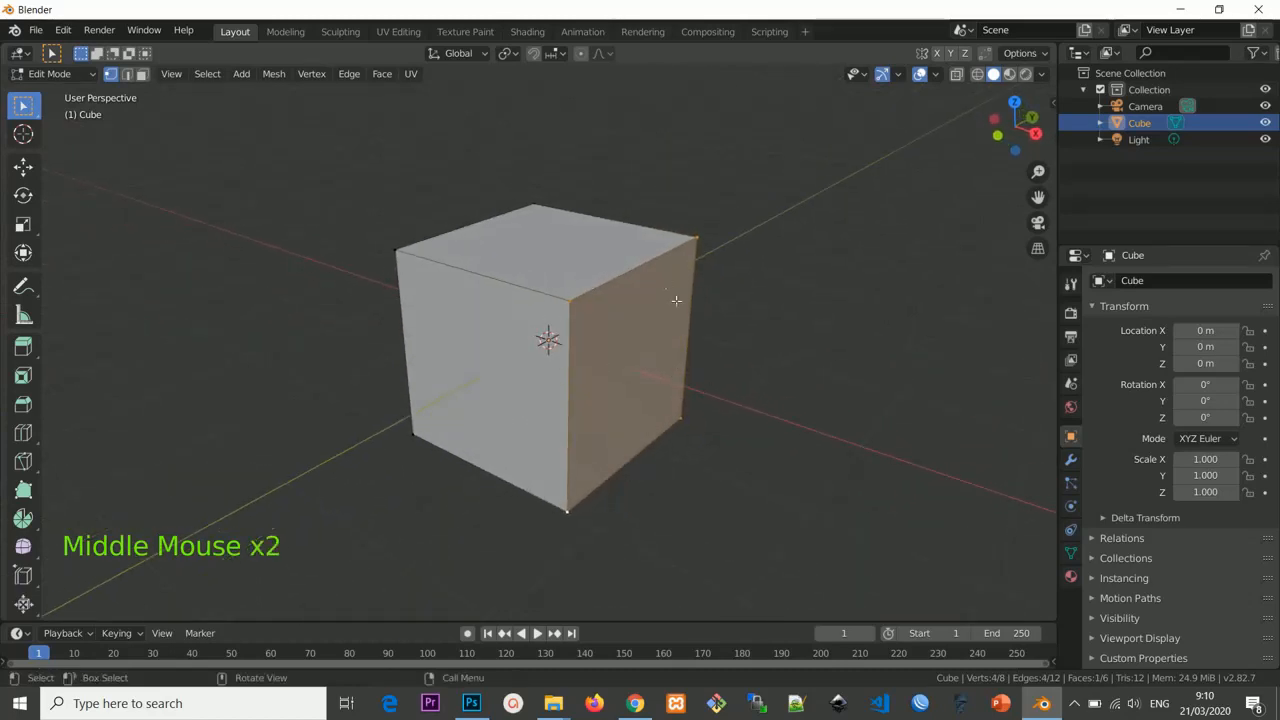
middle_drag(674, 349, 646, 345)
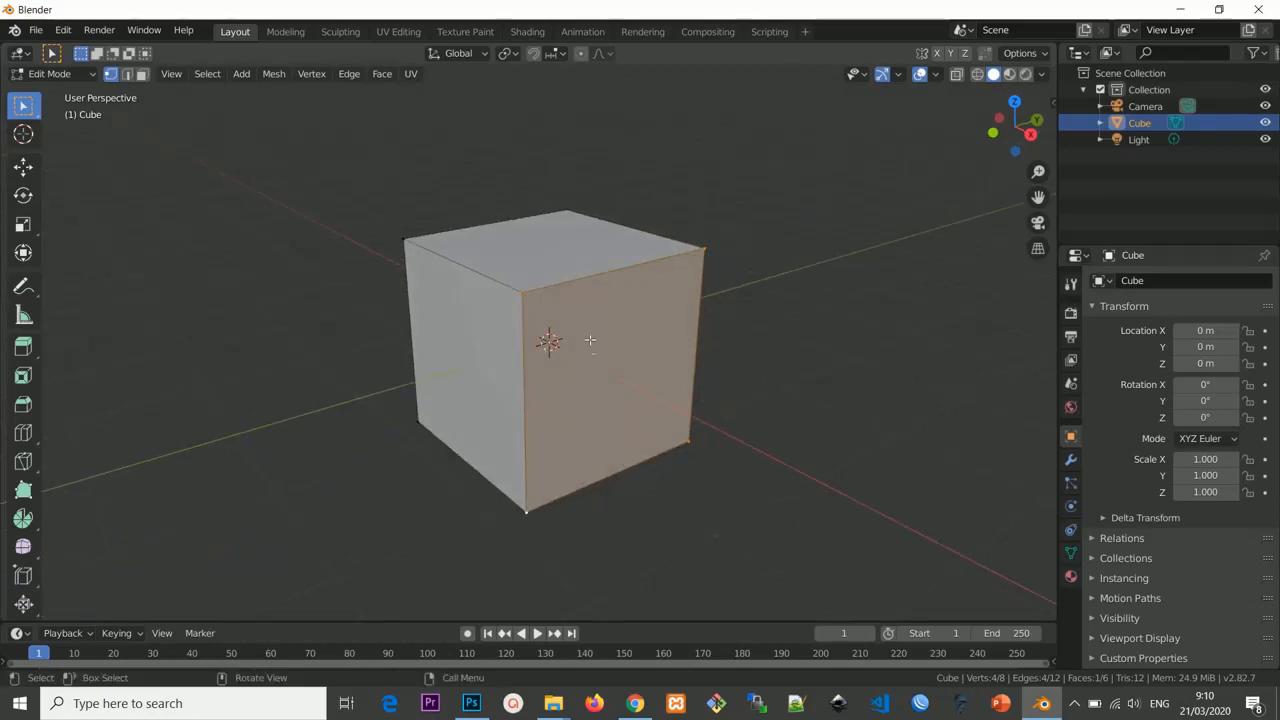
middle_drag(590, 341, 591, 337)
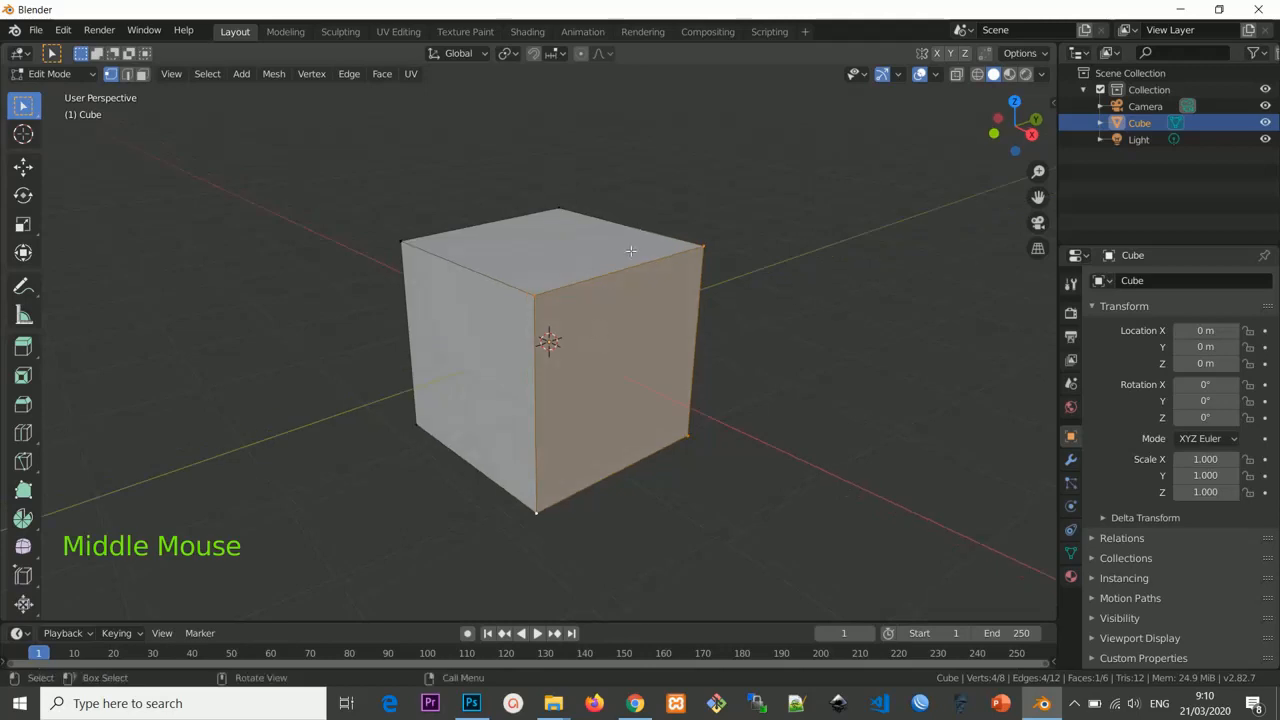
middle_drag(592, 293, 594, 294)
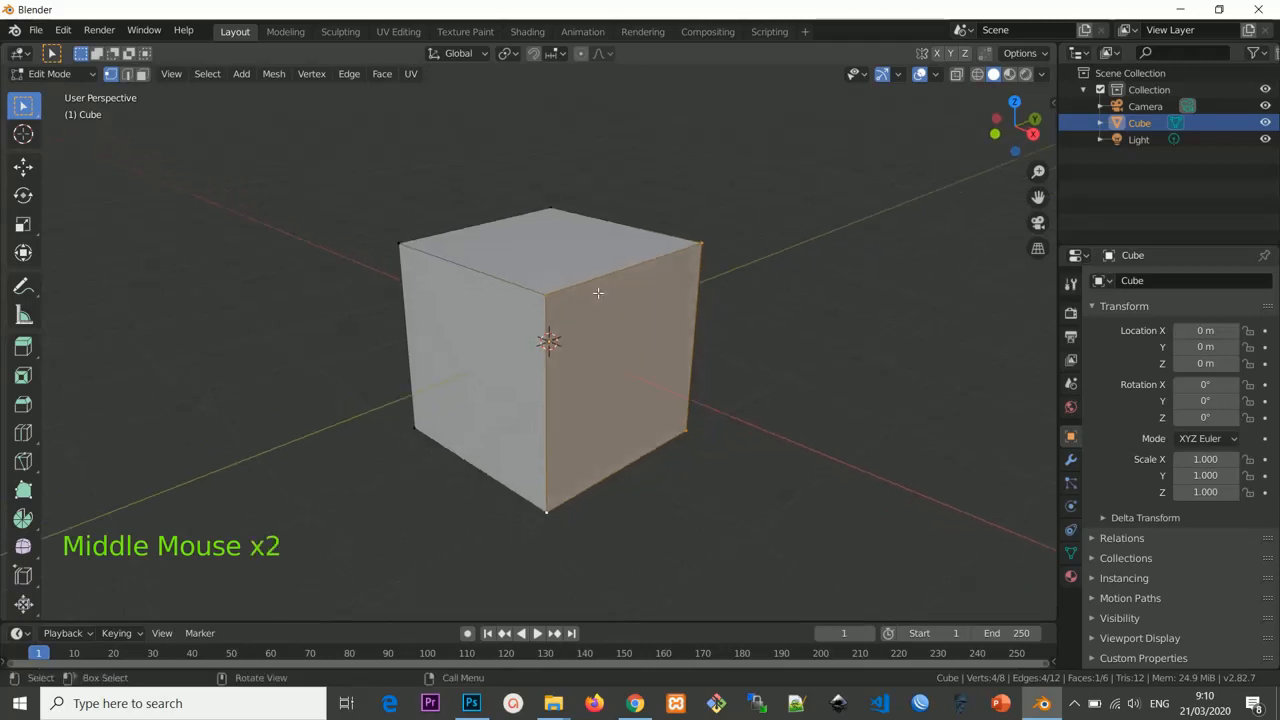
click(546, 298)
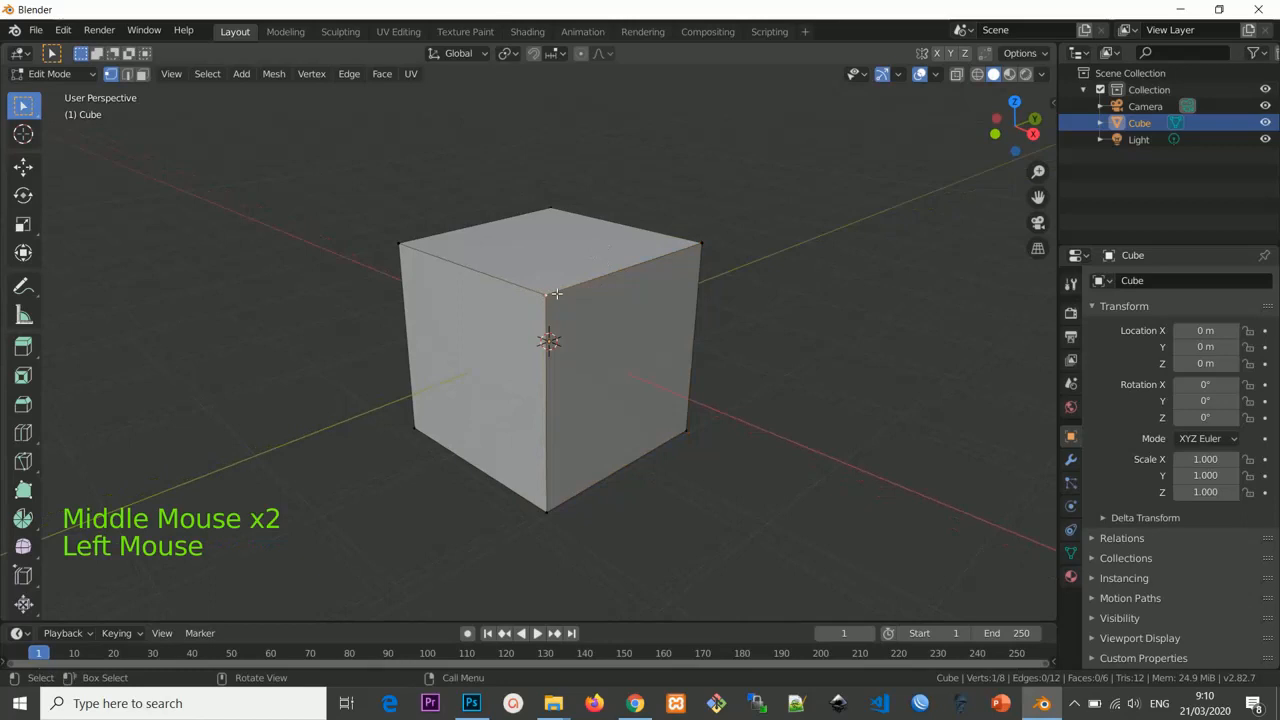
Extend the selection with the two adjacent upper corner vertices, then select only the cube's far upper corner vertex.
shift+click(703, 244)
shift+click(399, 243)
click(550, 209)
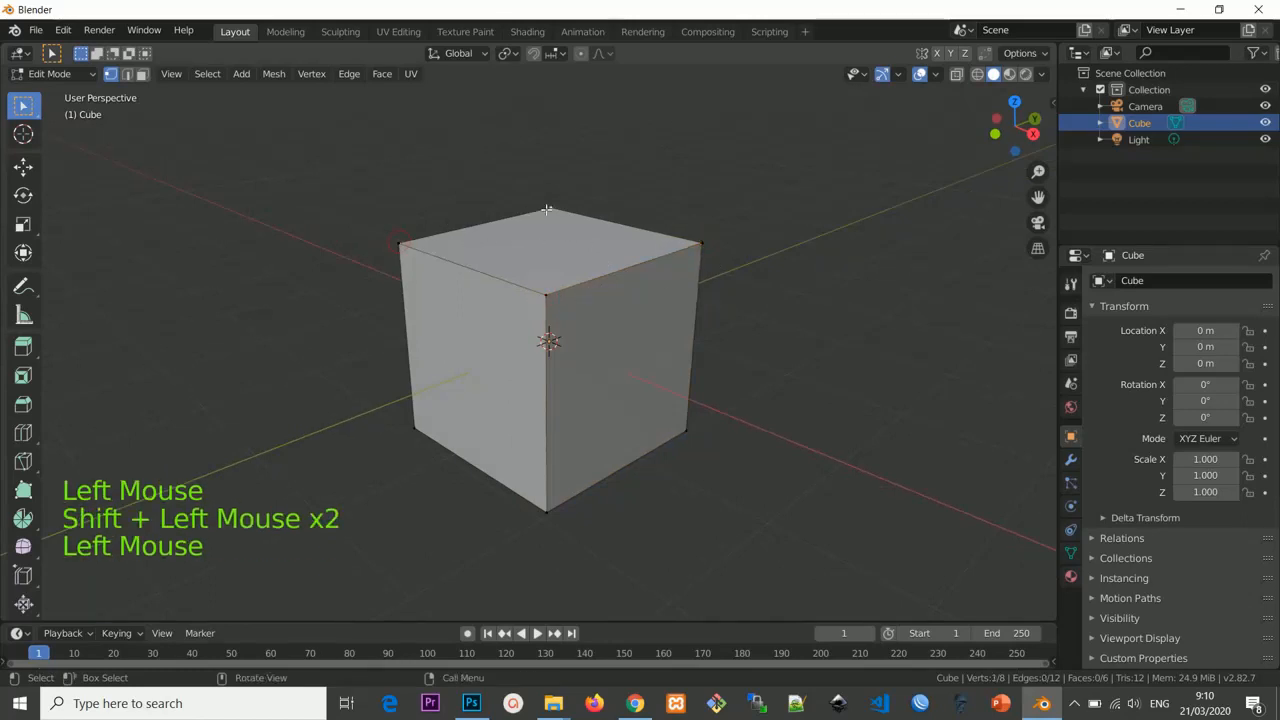
middle_drag(533, 269, 539, 263)
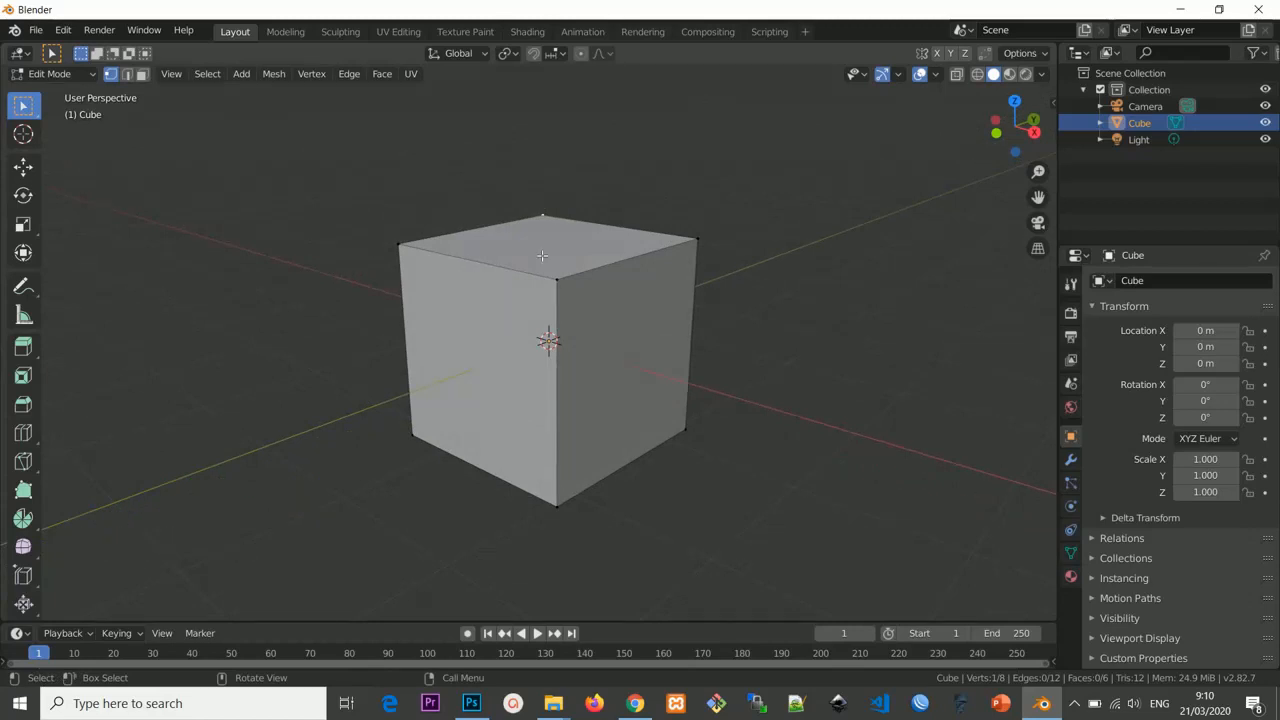
Box-select the four vertices of the cube's top face, repeating the box selection over the same area.
key(b)
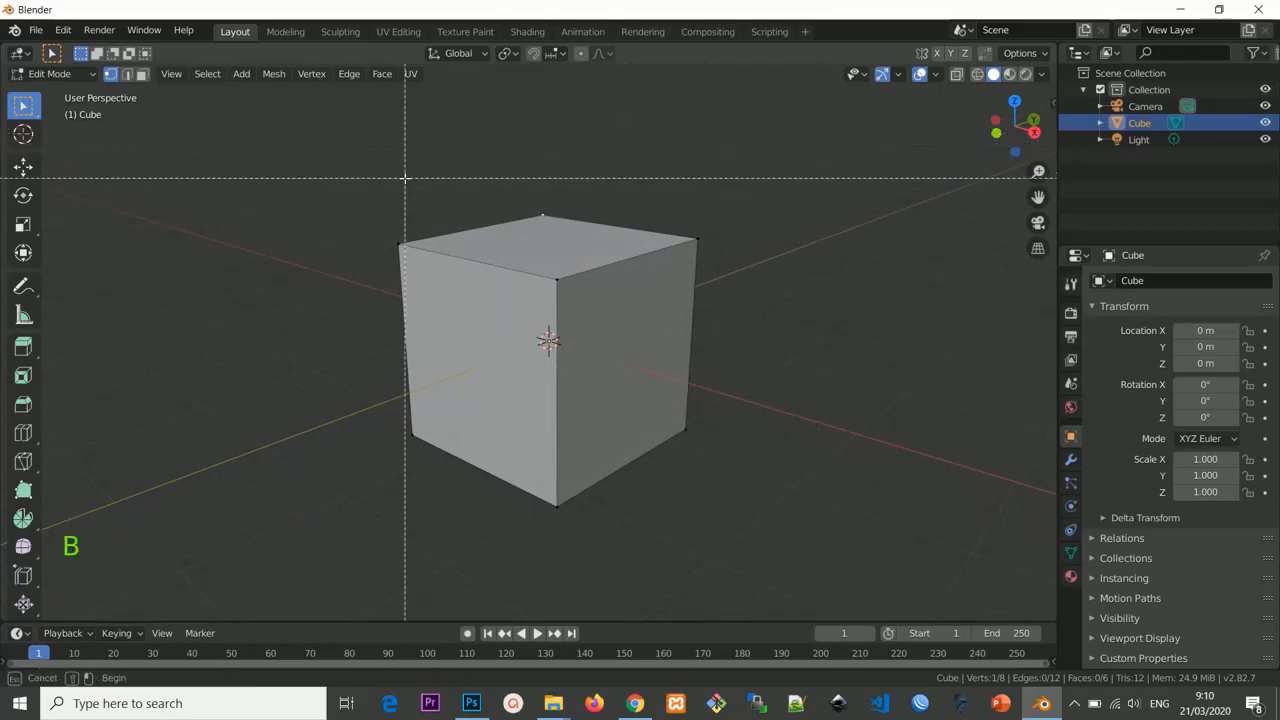
key(b)
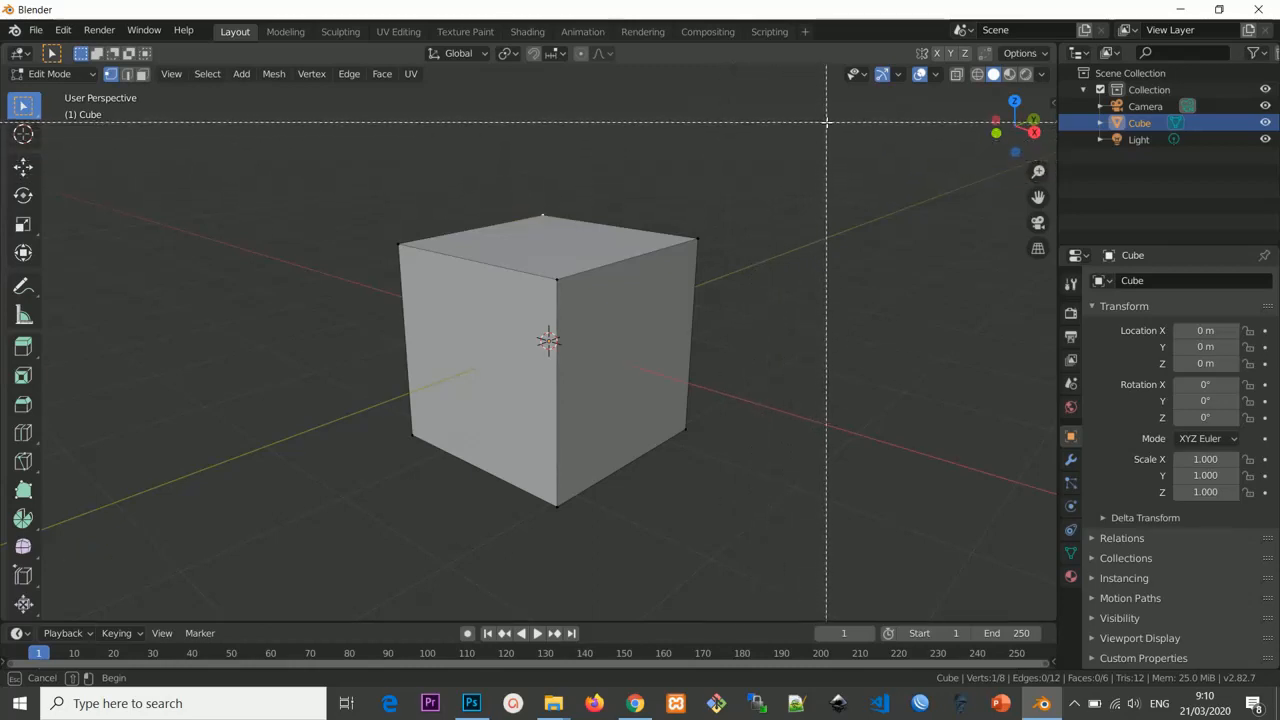
drag(827, 120, 271, 308)
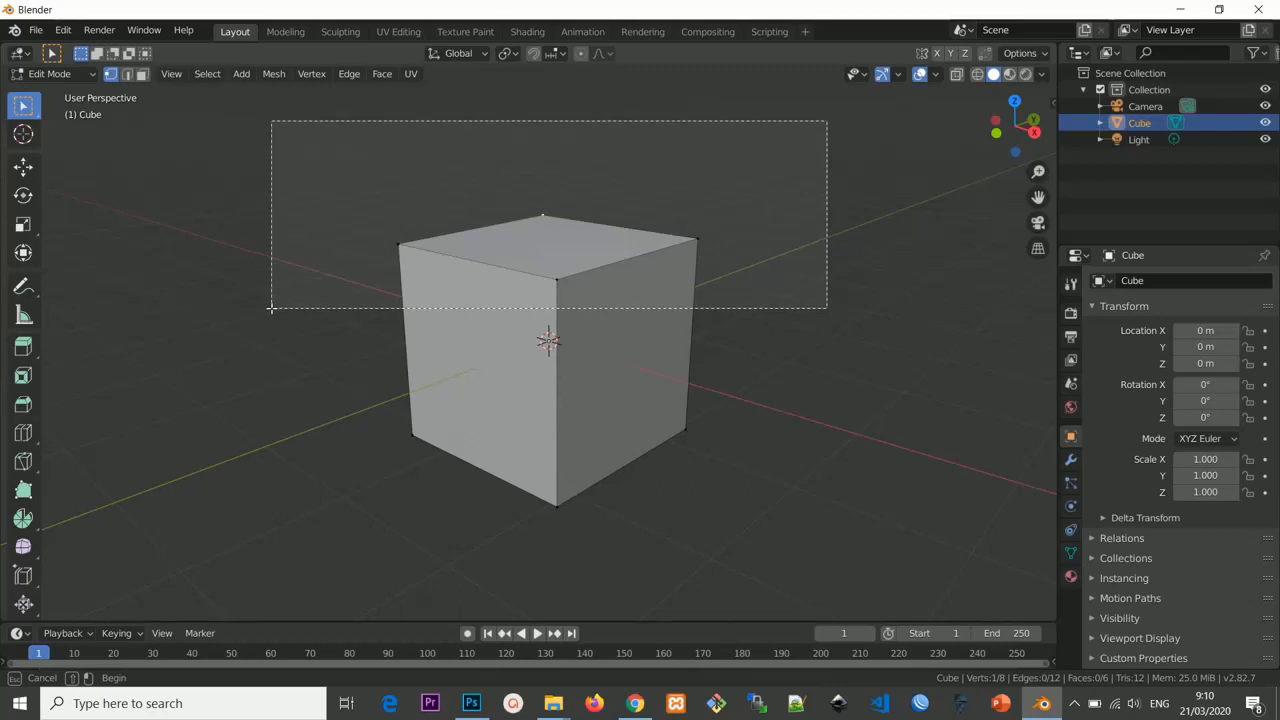
drag(271, 308, 271, 308)
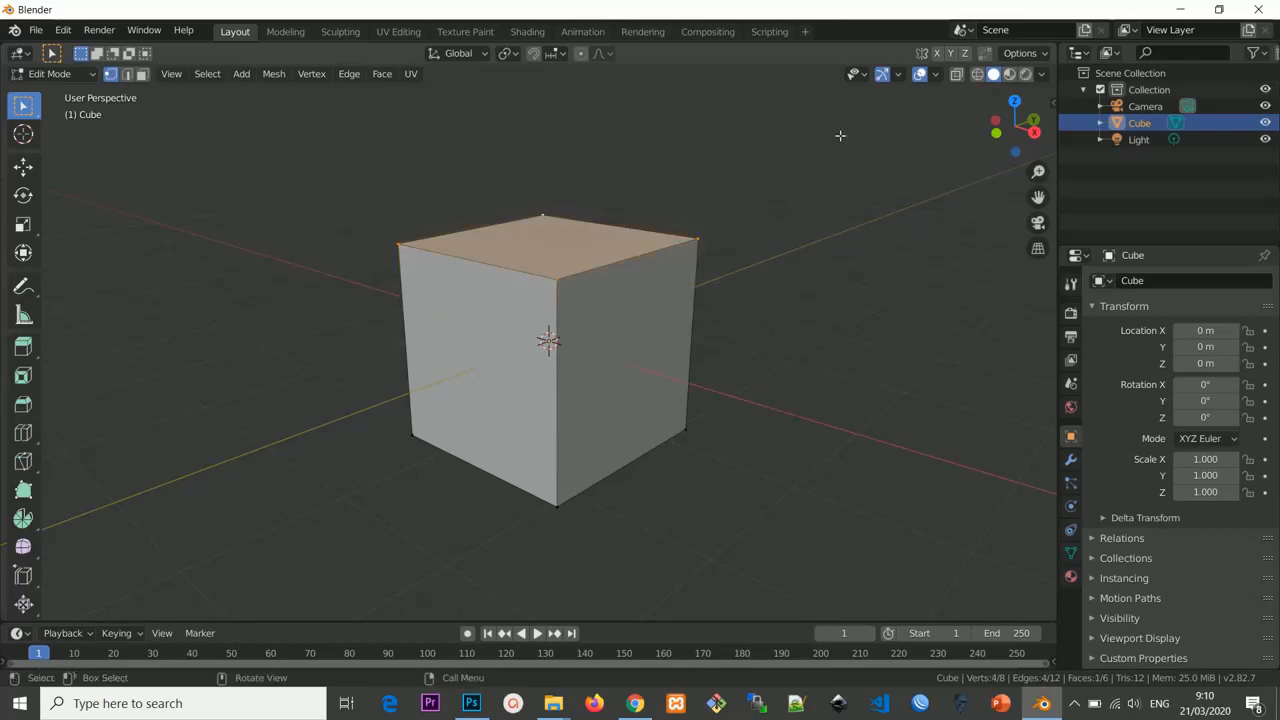
key(b)
drag(814, 116, 283, 329)
key(b)
drag(773, 149, 347, 335)
Extend-select the top face's corner vertices one at a time, keeping all four of them selected.
middle_drag(673, 311, 583, 343)
scroll(609, 345, down, 1)
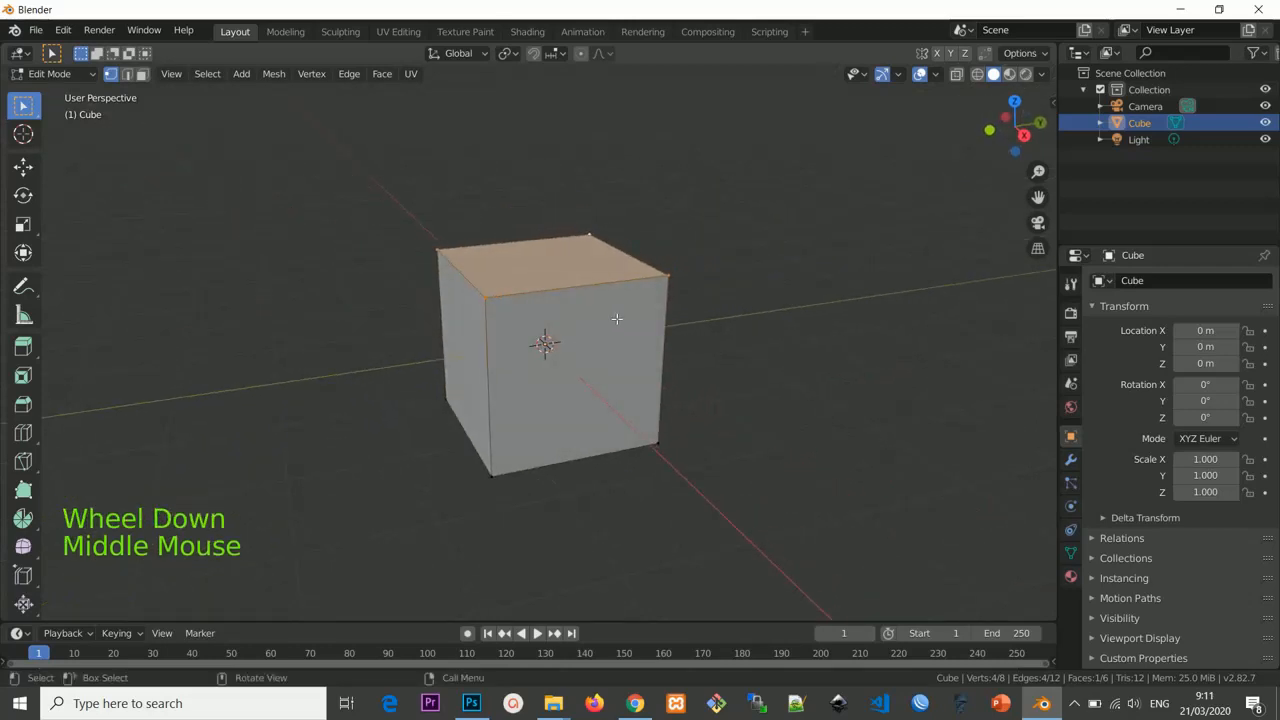
shift+click(592, 237)
shift+click(436, 250)
shift+click(484, 298)
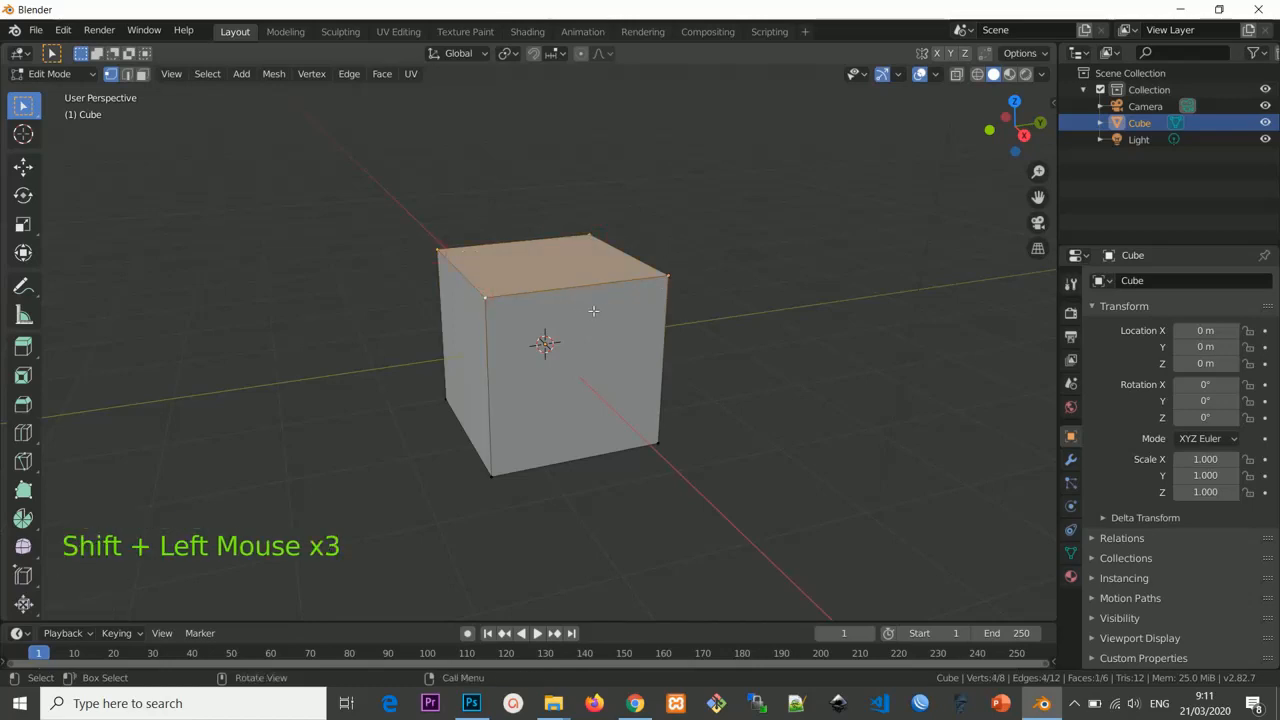
middle_drag(593, 311, 606, 309)
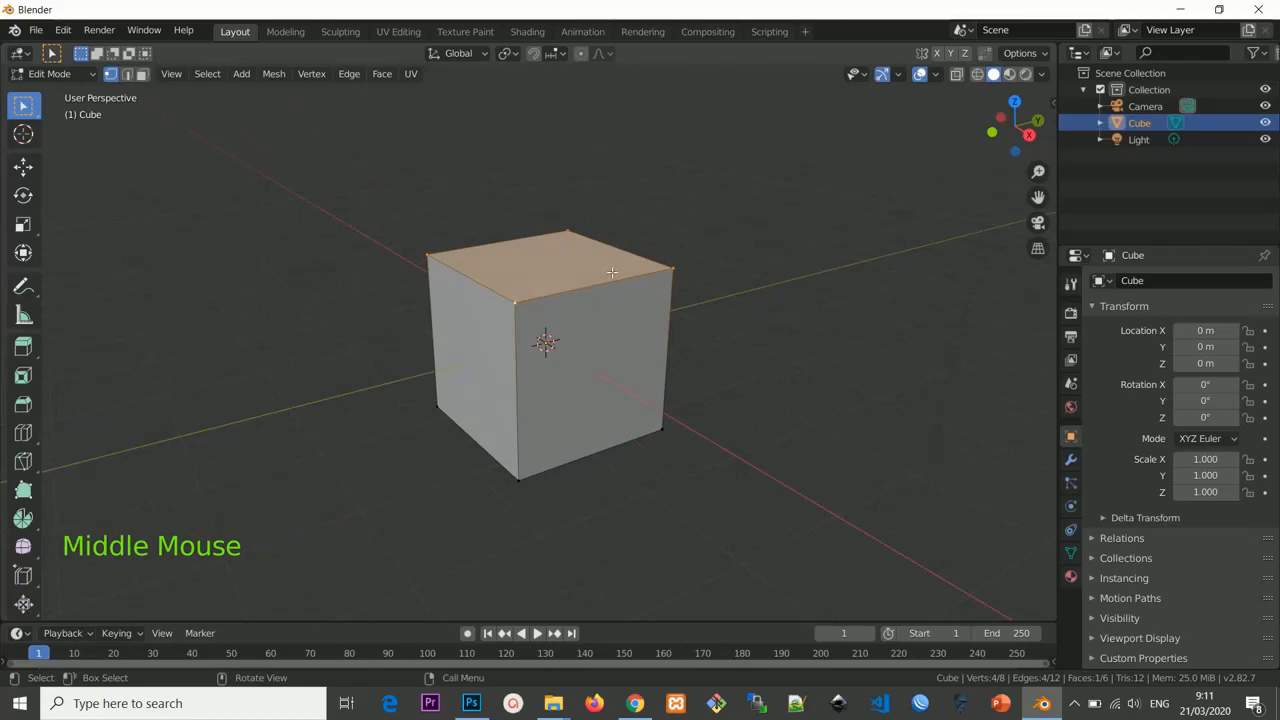
Alternately select and deselect the whole cube, ending with no vertices selected.
key(a)
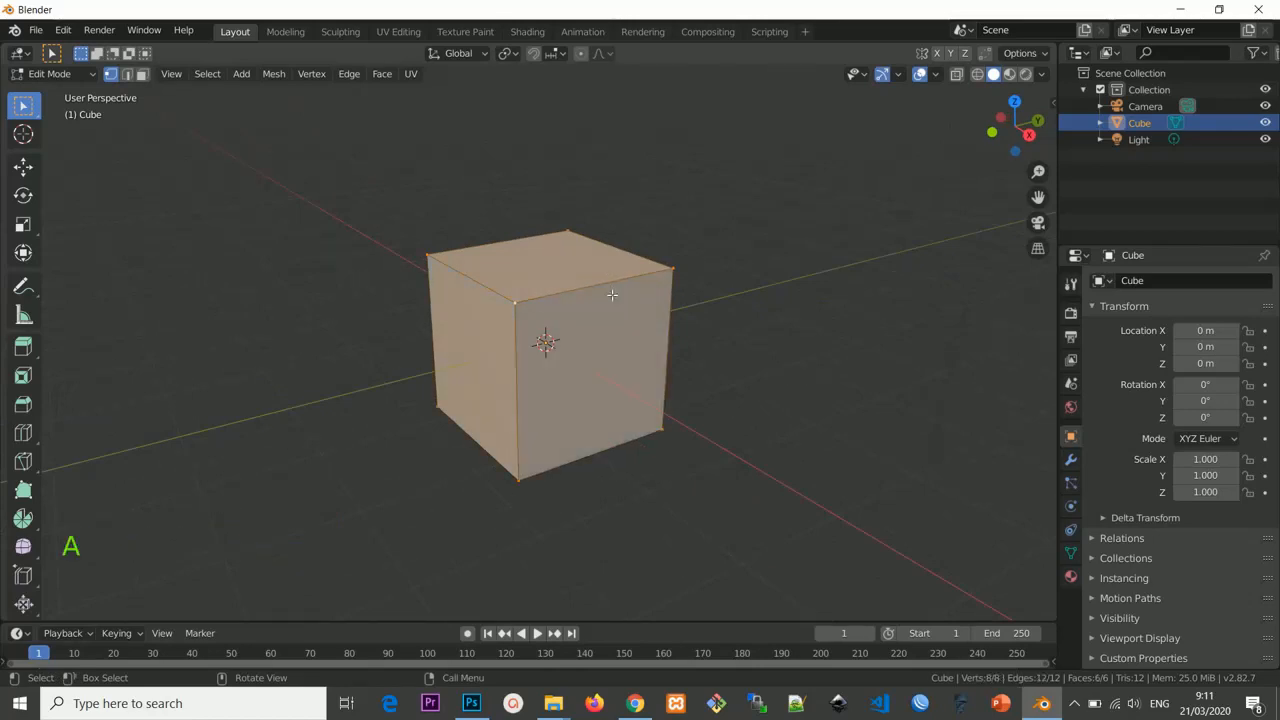
key(a)
key(a)
key(a)
Circle-select the four top vertices of the cube, resizing the selection circle until it covers the whole top face.
key(b)
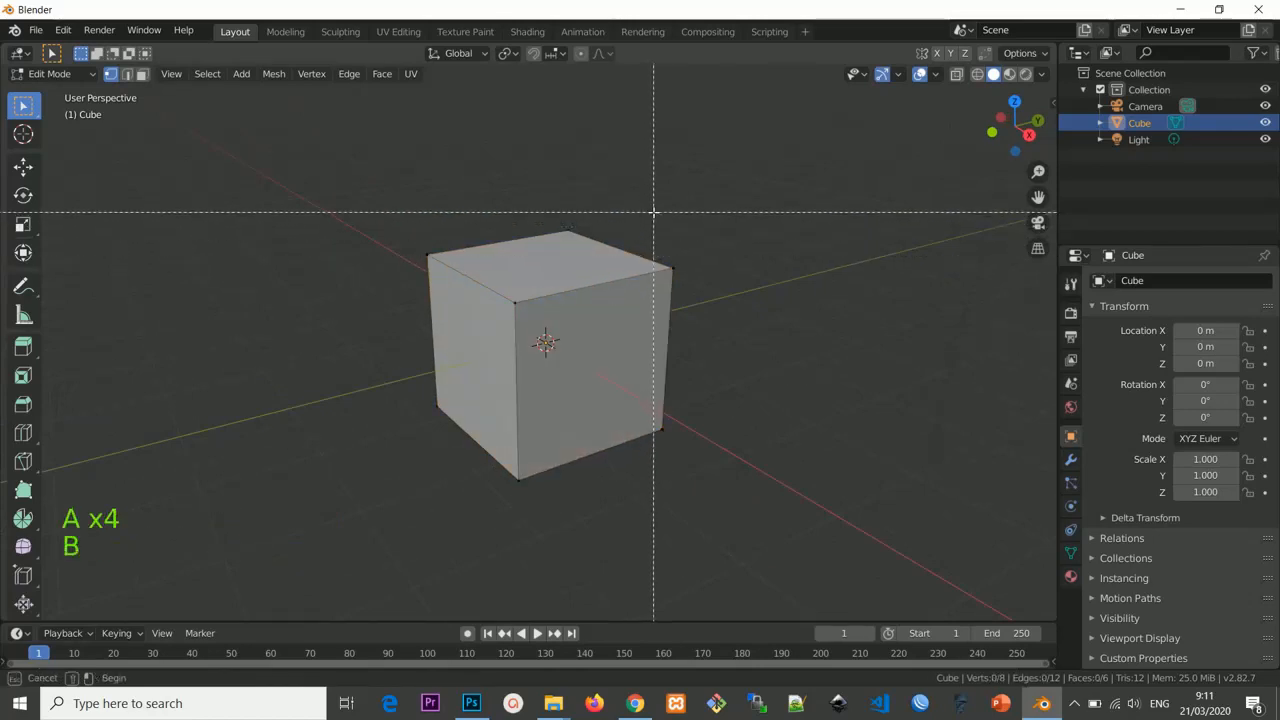
key(c)
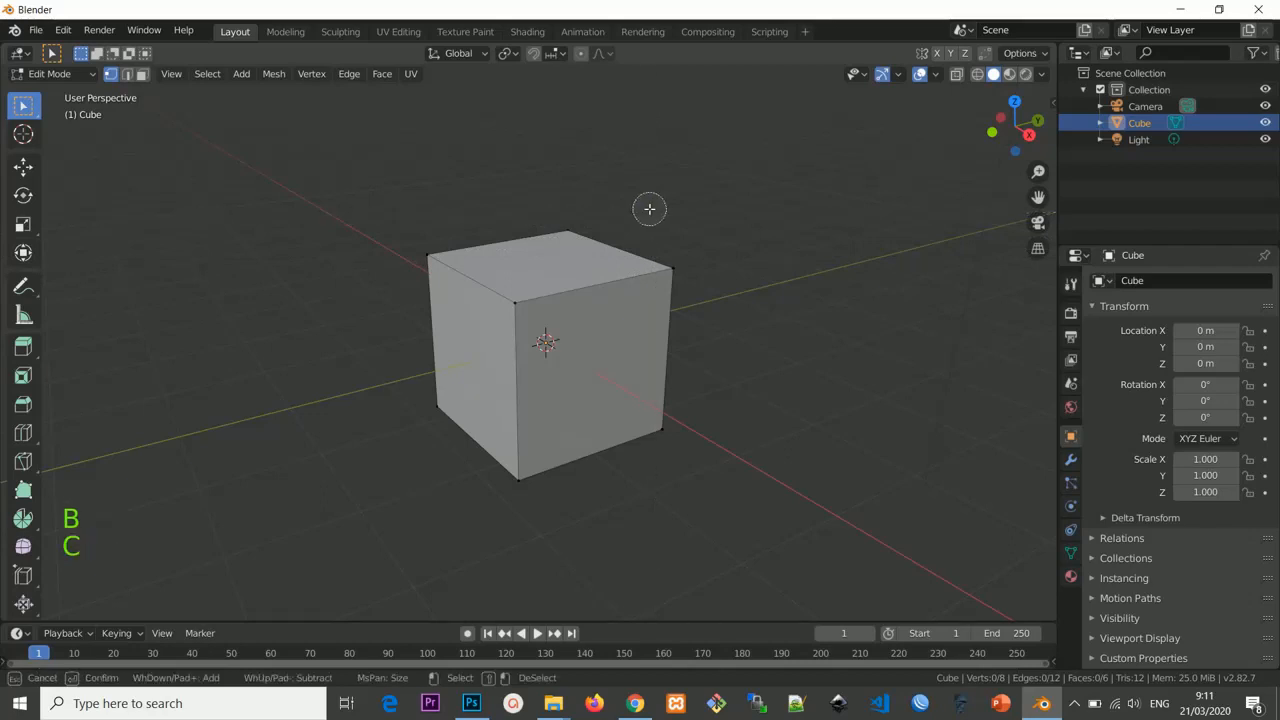
scroll(626, 212, down, 8)
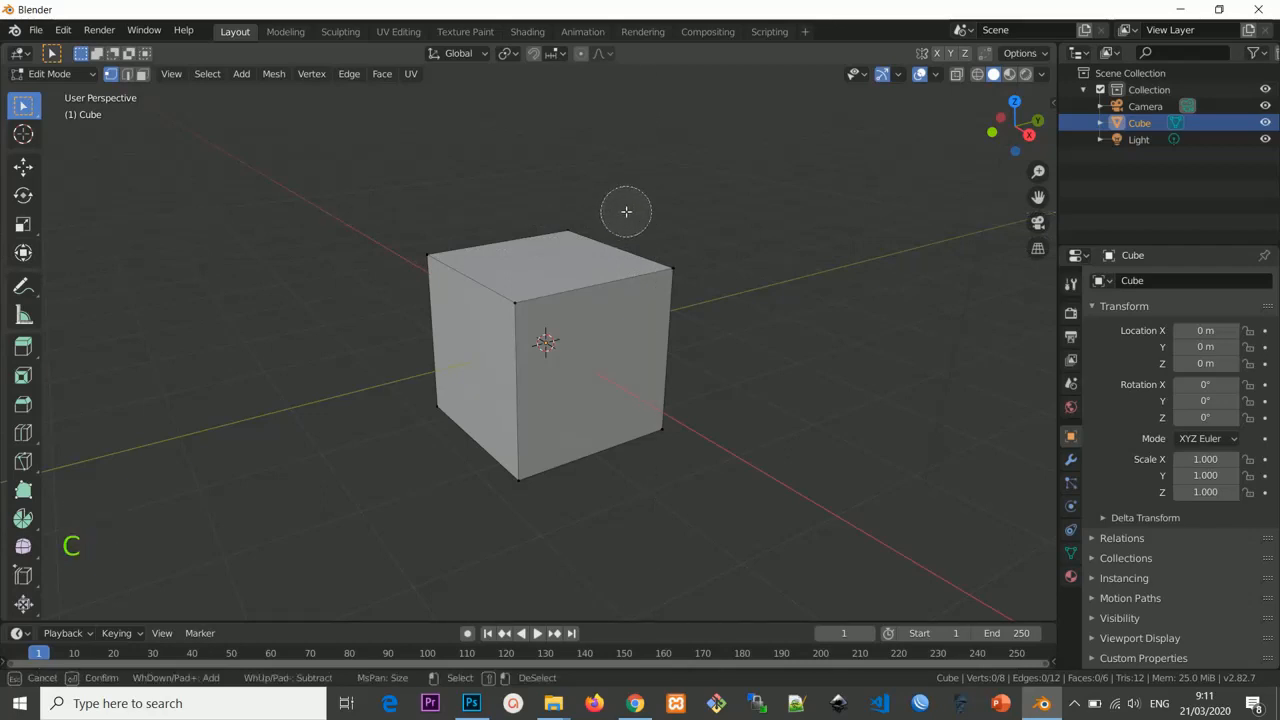
scroll(630, 209, up, 6)
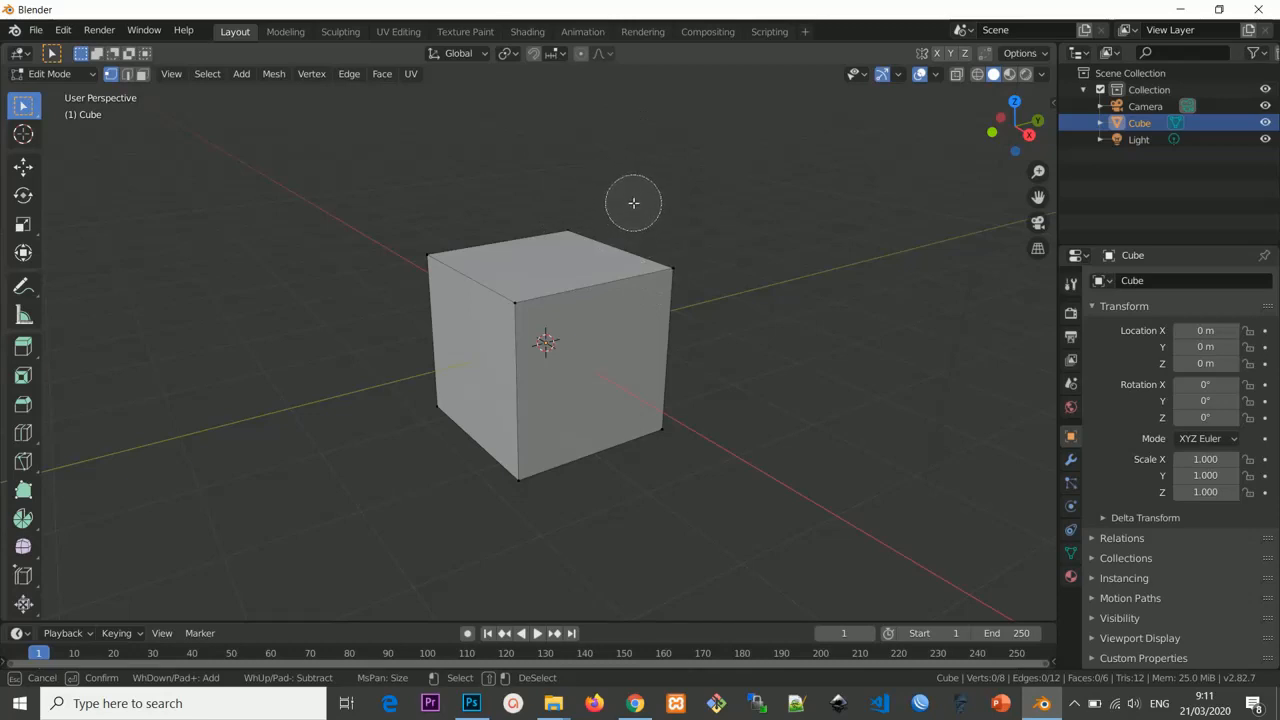
scroll(633, 203, down, 15)
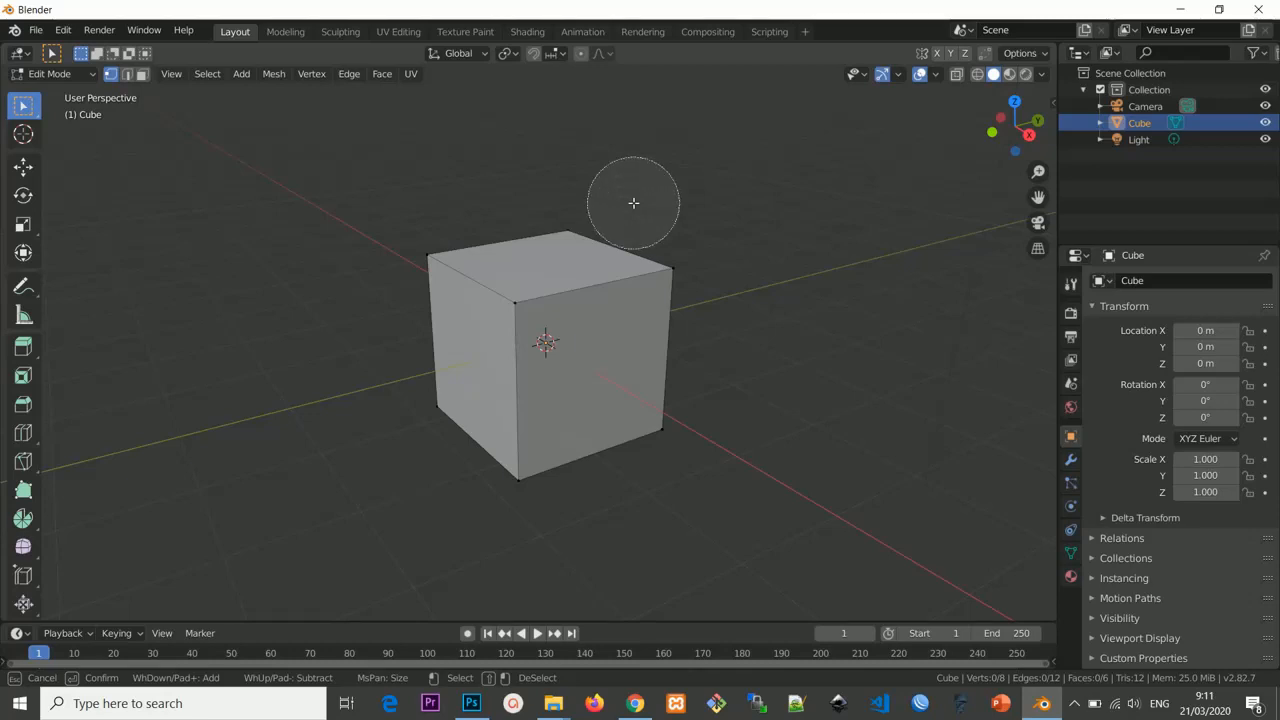
scroll(633, 203, down, 15)
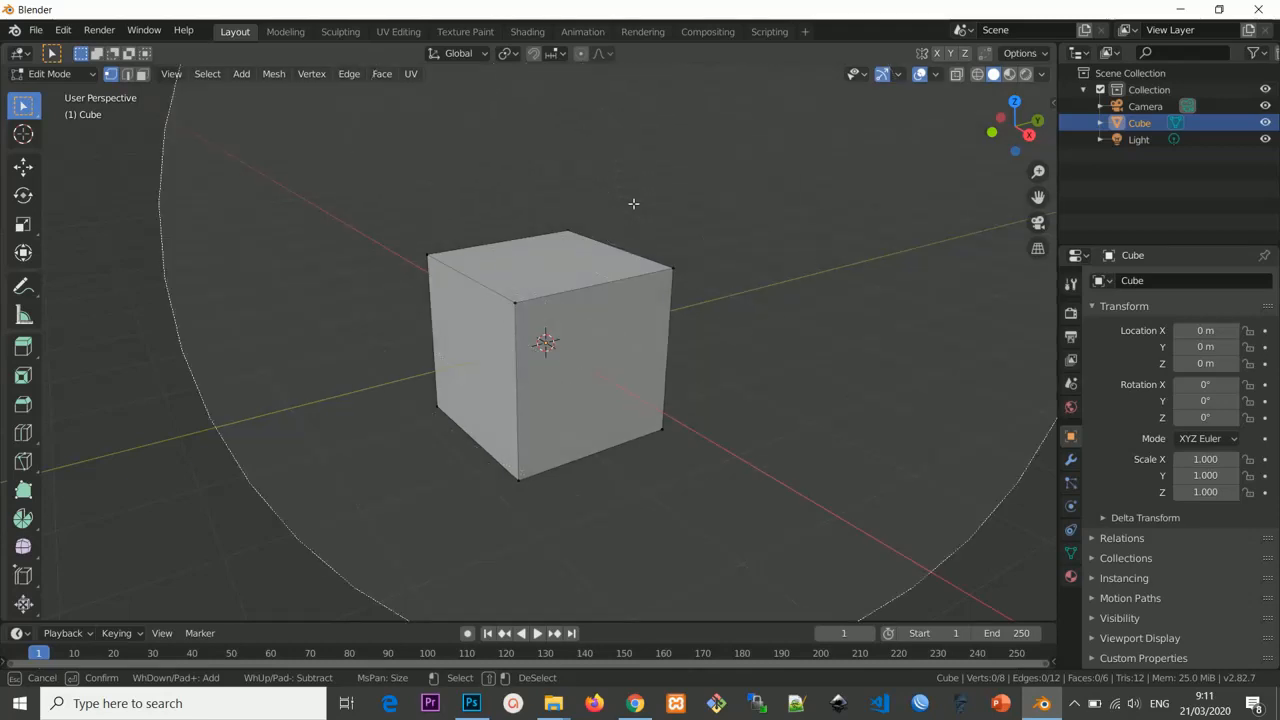
scroll(631, 224, up, 8)
scroll(631, 230, up, 8)
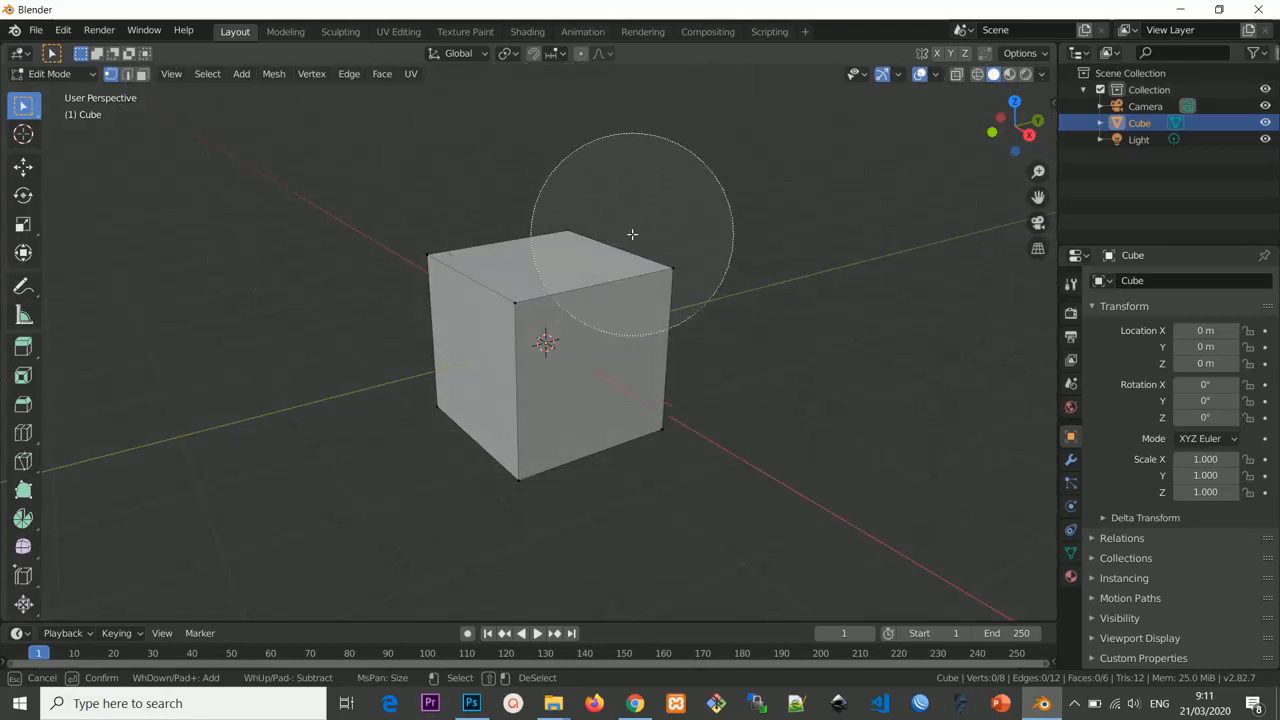
scroll(628, 238, down, 6)
scroll(620, 248, up, 8)
scroll(619, 251, down, 4)
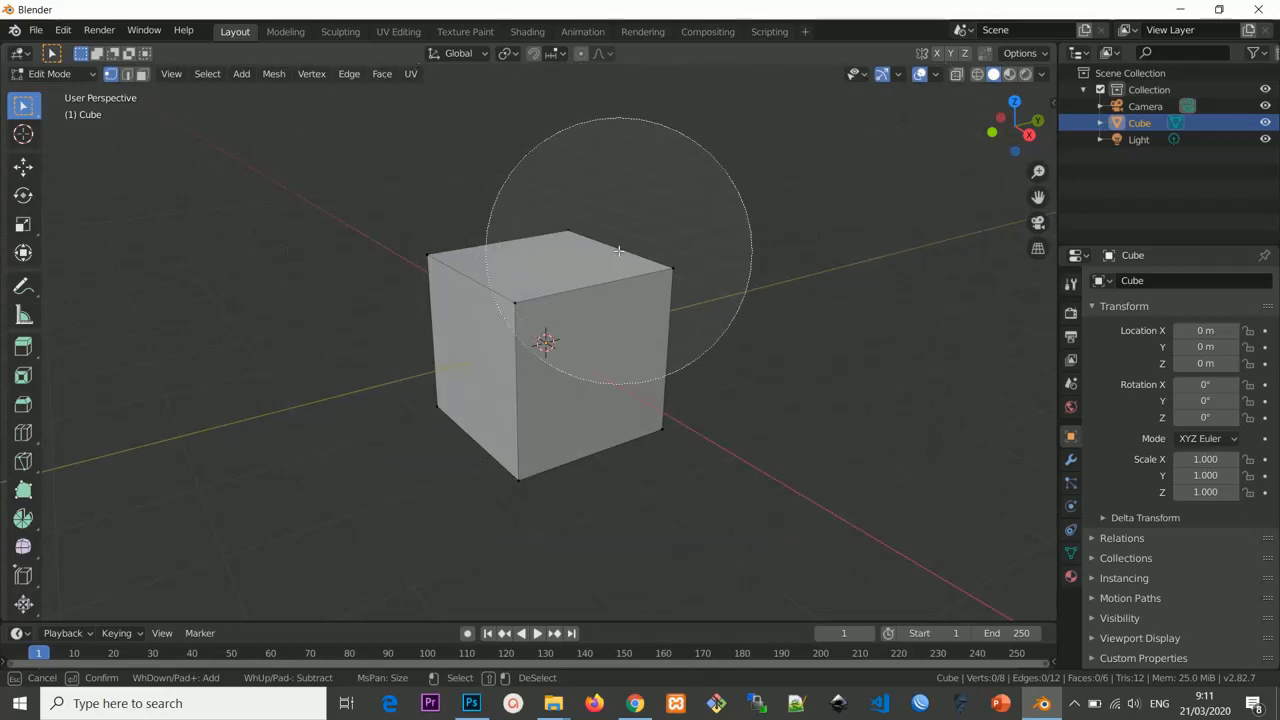
scroll(617, 250, up, 2)
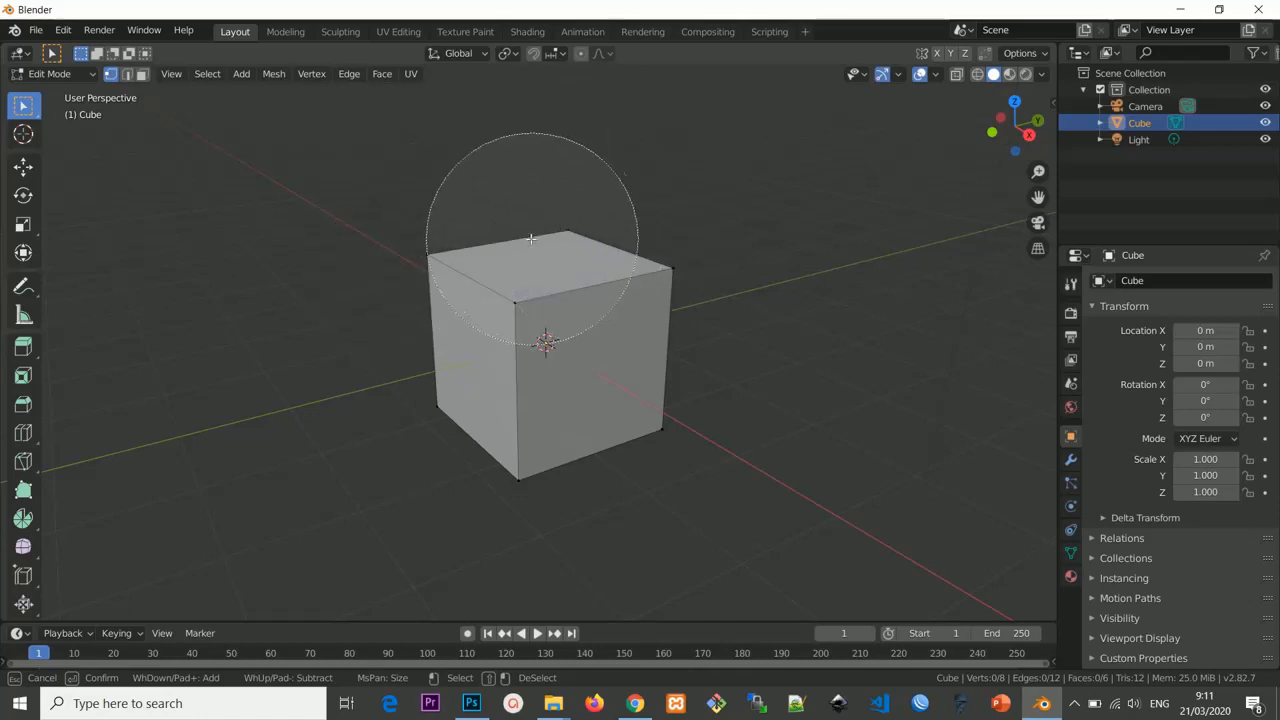
scroll(537, 226, down, 2)
scroll(535, 224, down, 1)
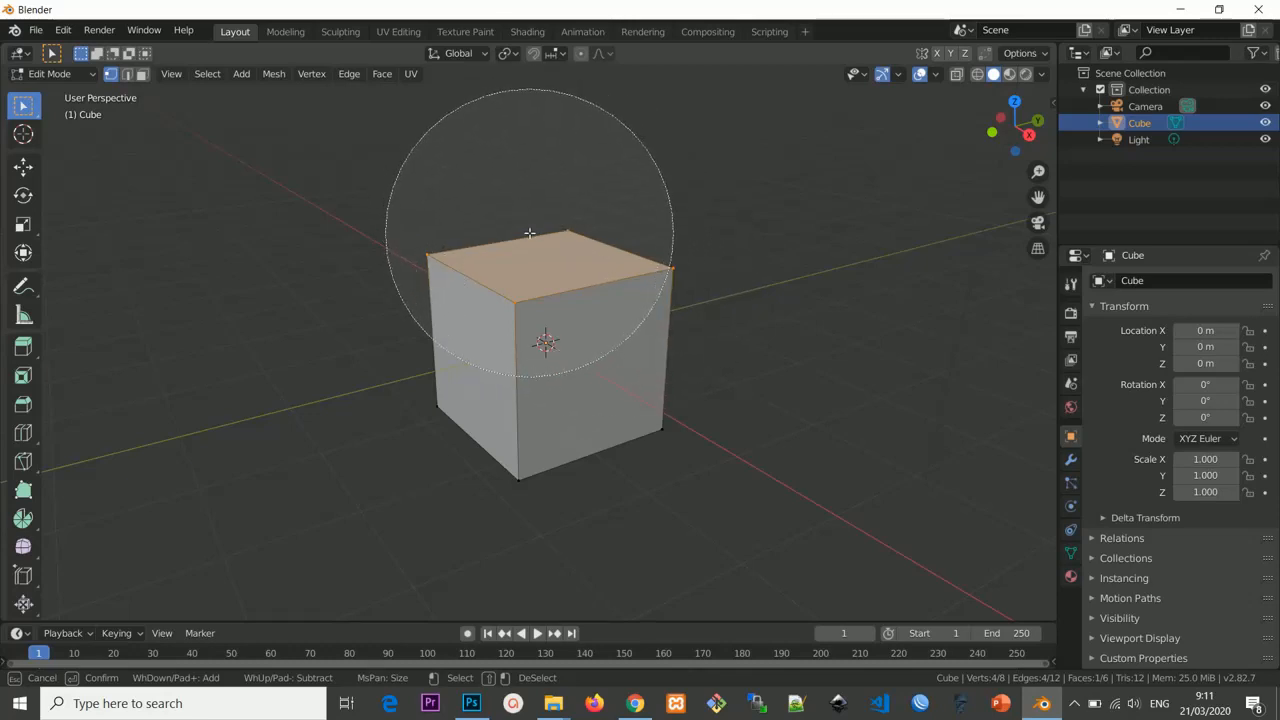
key(Escape)
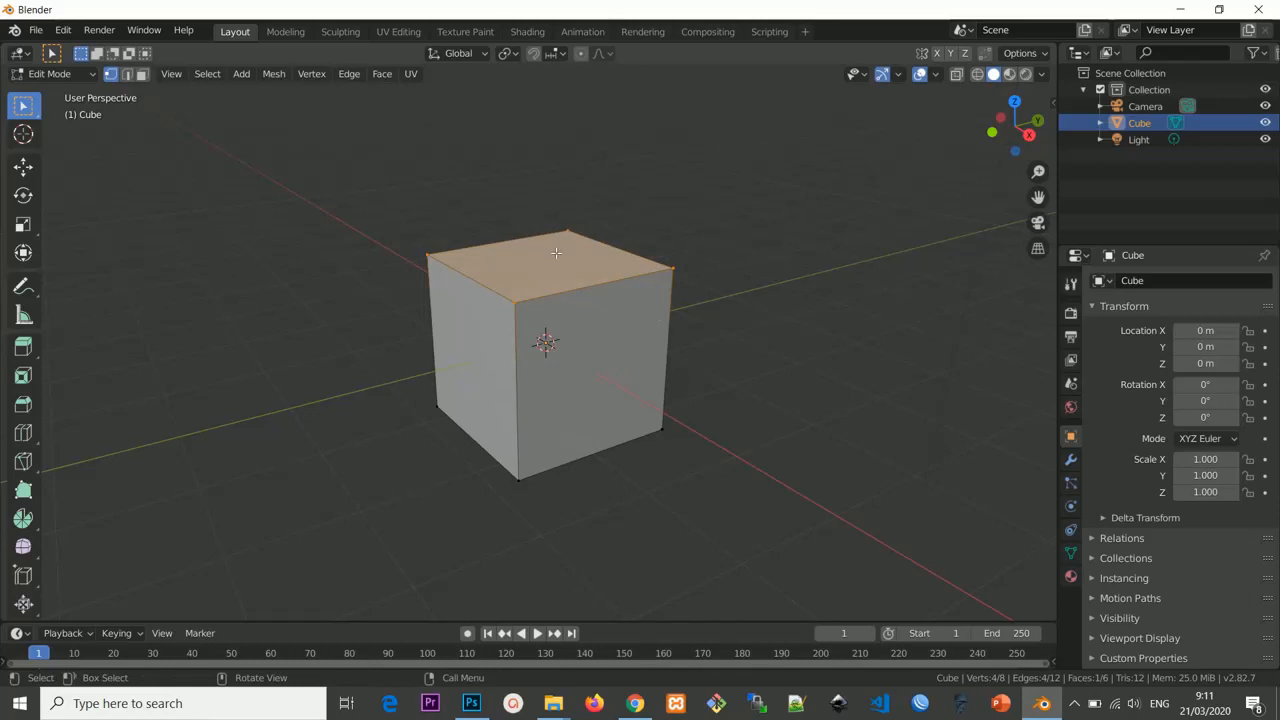
Restart and leave circle select, then clear the cube's entire vertex selection.
key(c)
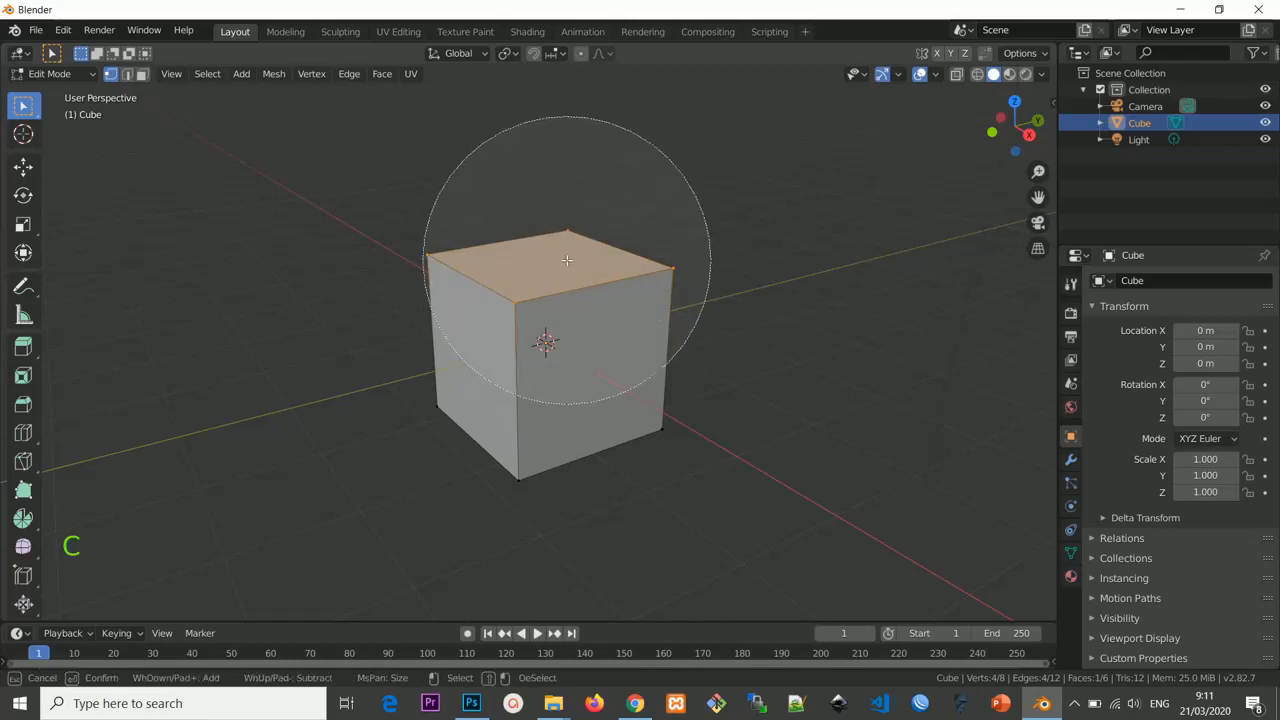
key(Escape)
mouse_move(686, 275)
middle_down()
mouse_move(435, 264)
mouse_move(671, 331)
middle_up()
scroll(620, 262, up, 1)
middle_drag(620, 262, 598, 297)
middle_drag(598, 297, 768, 229)
scroll(569, 288, down, 1)
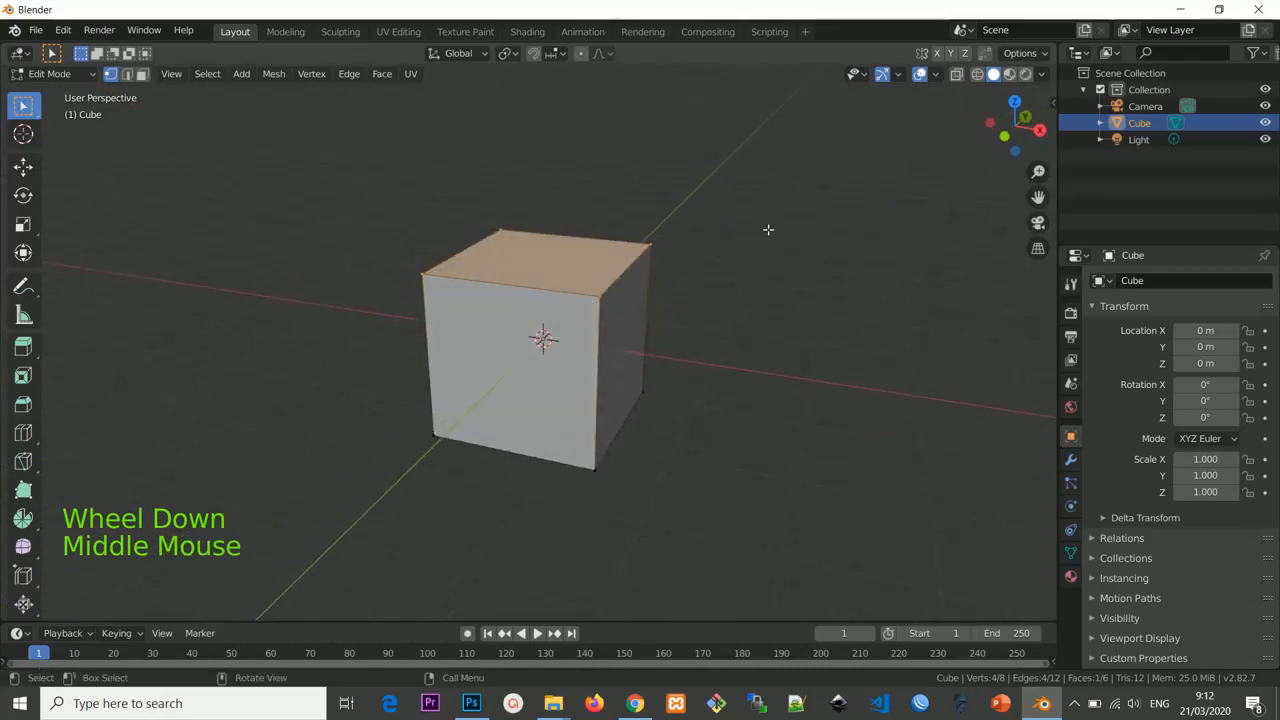
mouse_move(644, 272)
middle_down()
mouse_move(624, 292)
mouse_move(643, 269)
middle_up()
key(a)
key(a)
key(a)
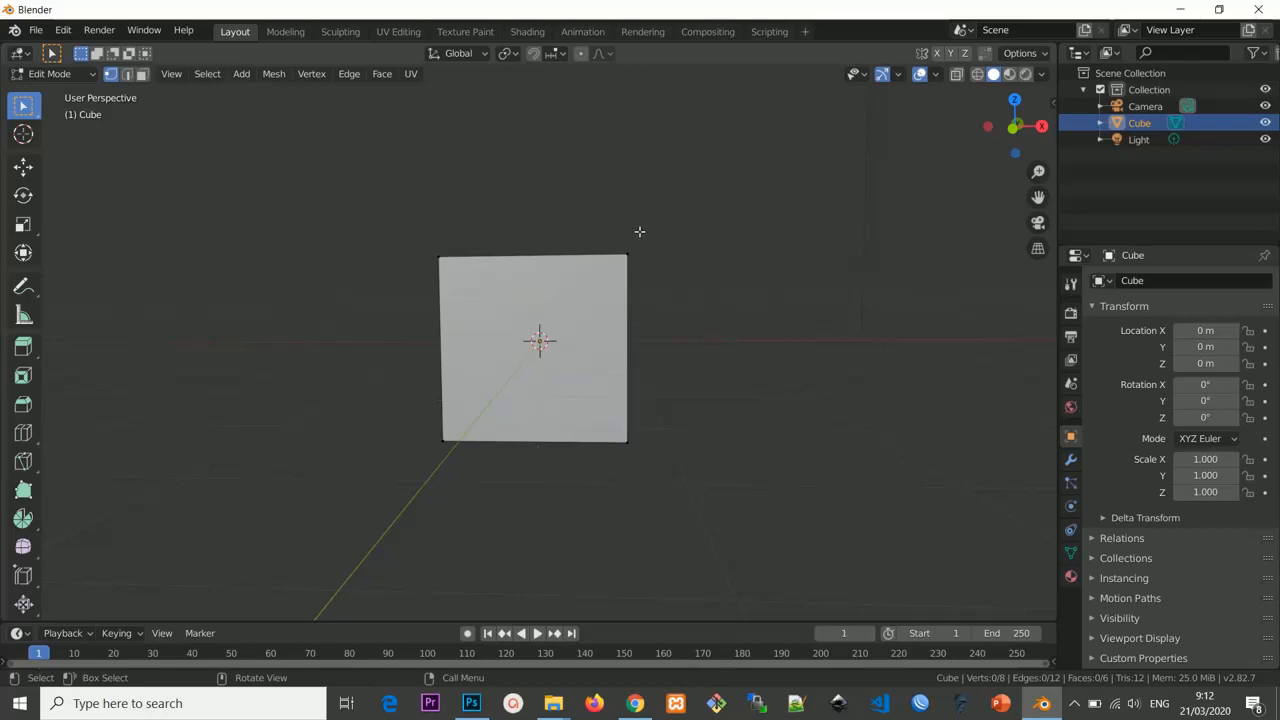
Box-select the entire cube from the front orthographic view with X-Ray off.
middle_drag(639, 231, 640, 231)
key(KP_1)
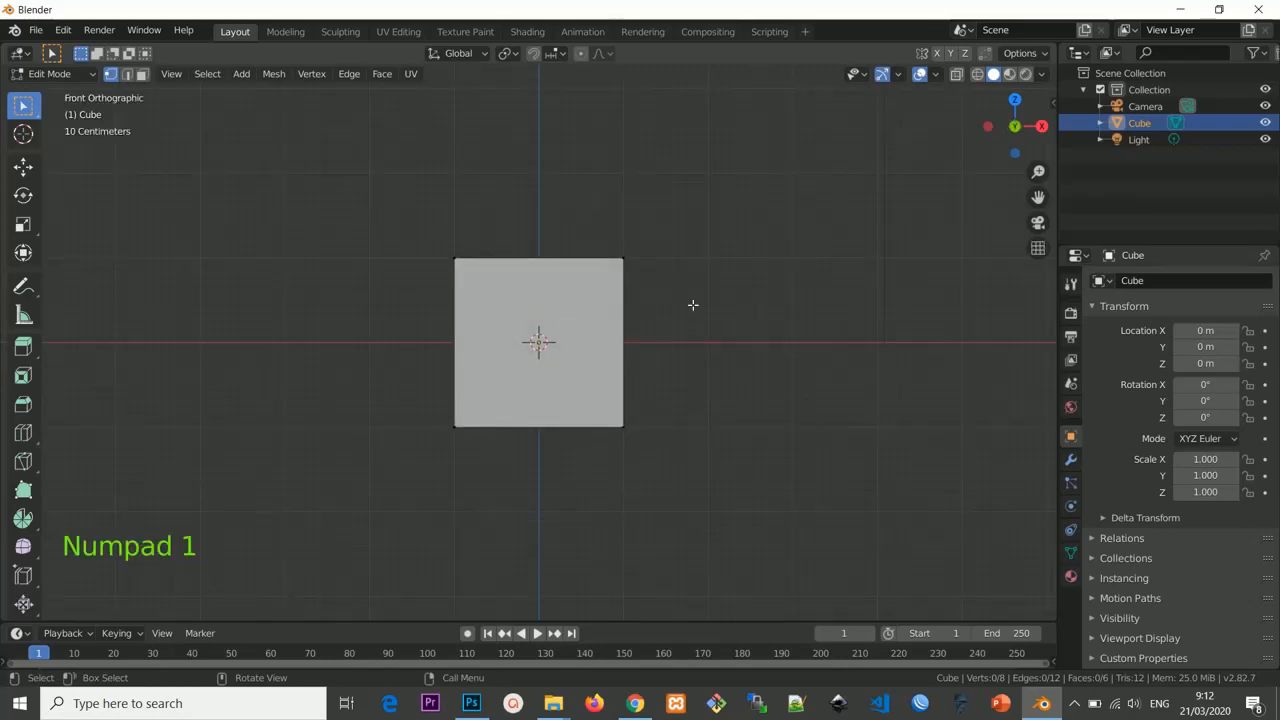
scroll(692, 306, up, 3)
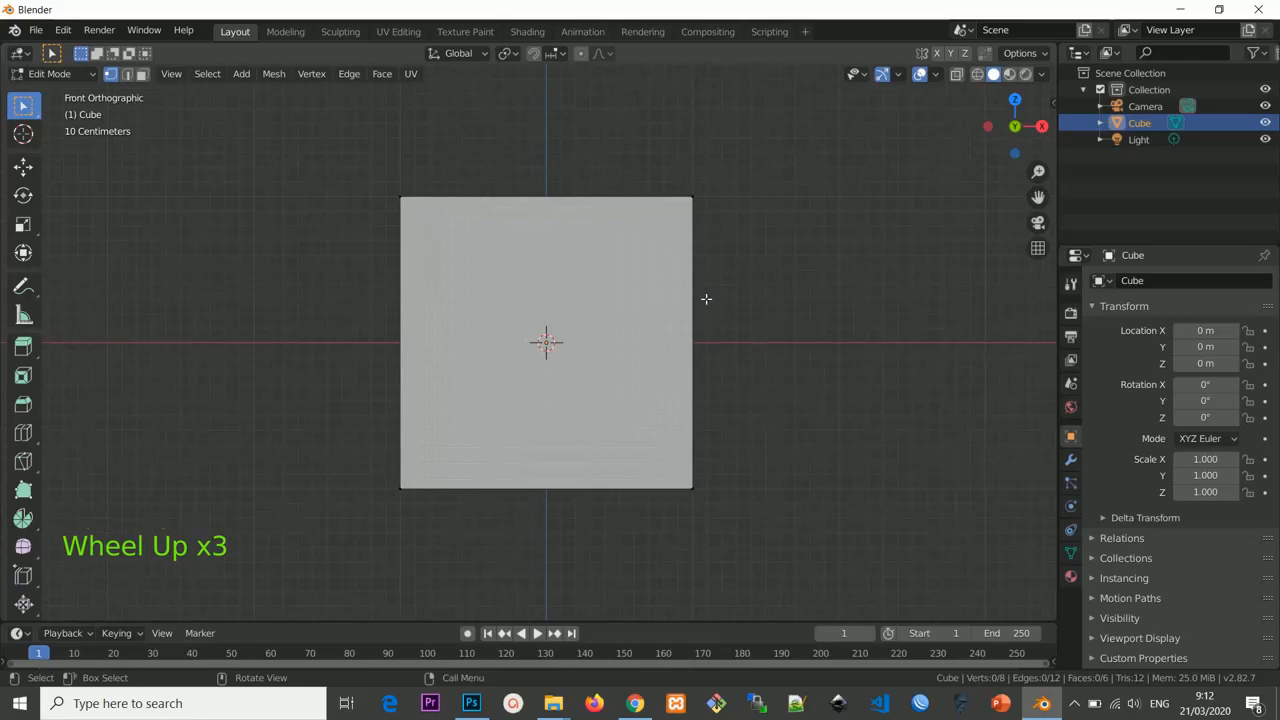
scroll(706, 295, down, 1)
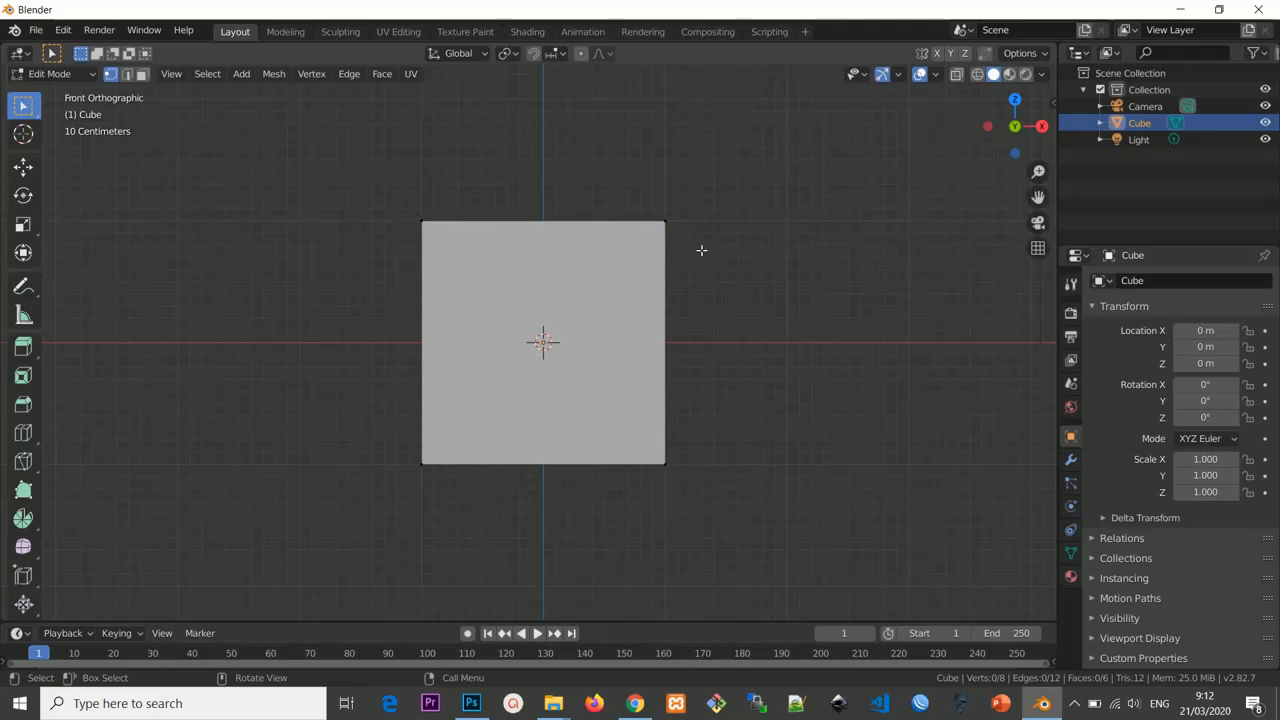
key(b)
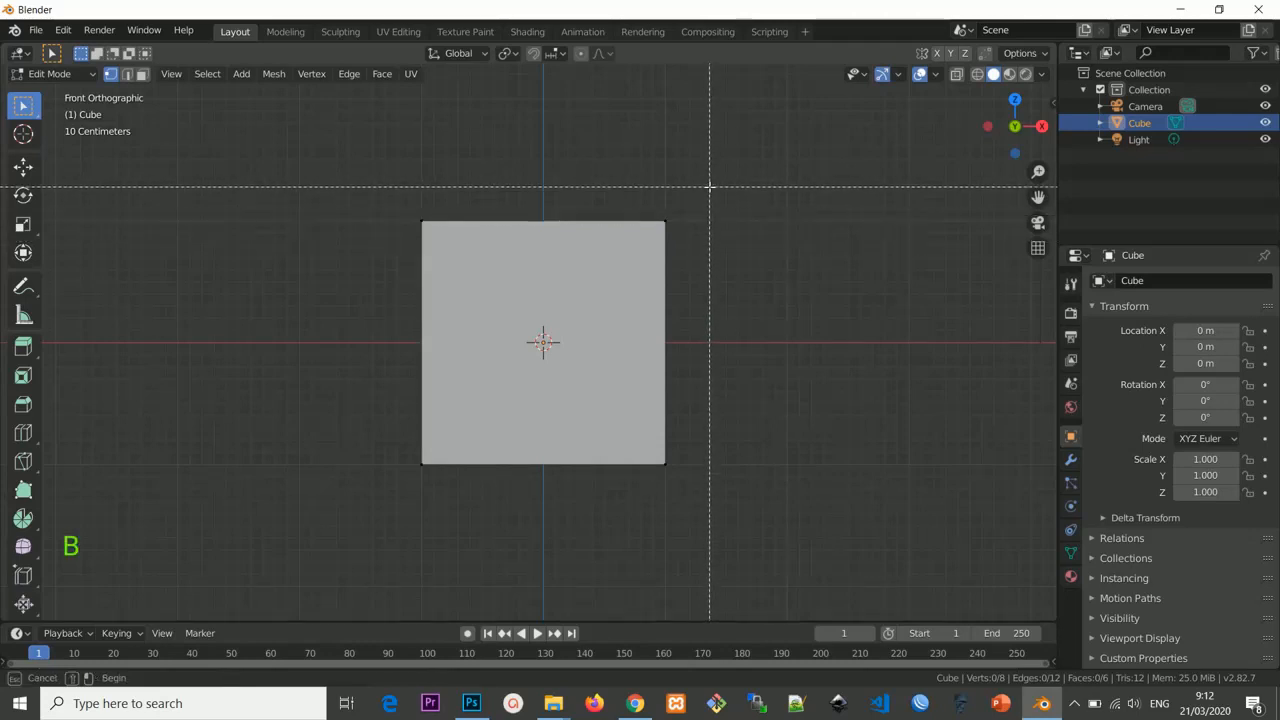
drag(710, 187, 257, 560)
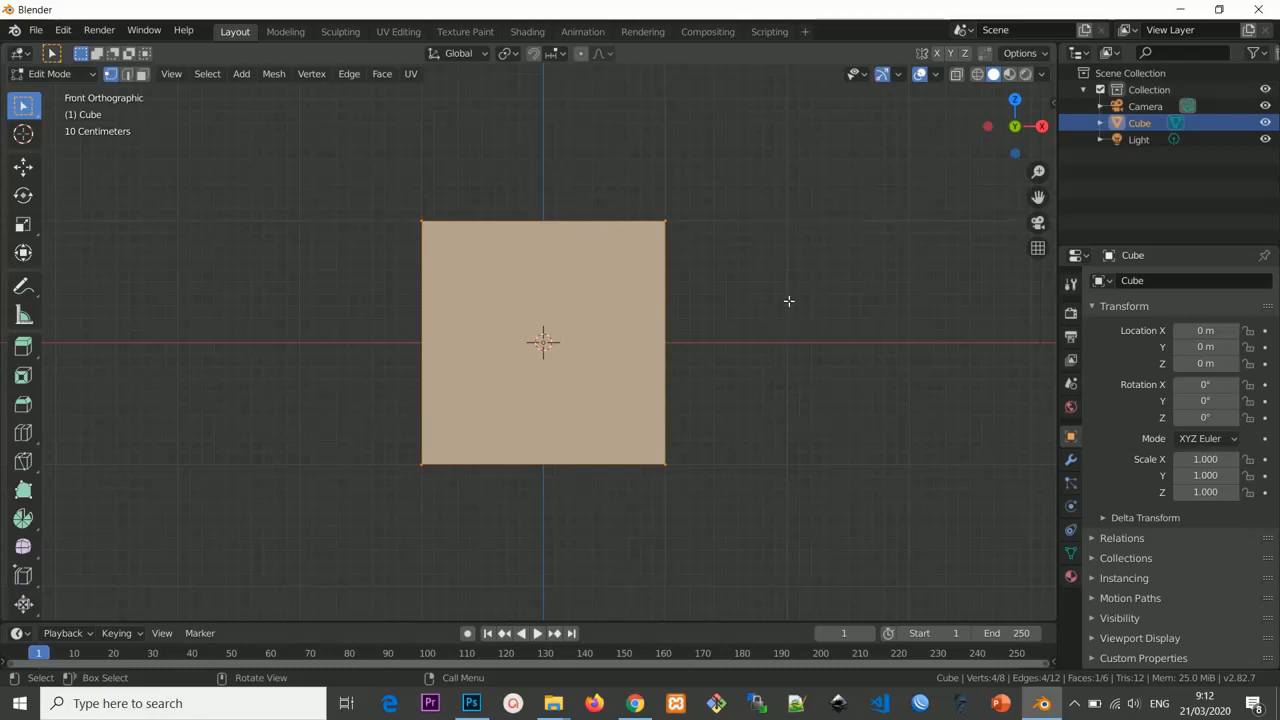
Orbit around the cube to examine which vertices the front-view box selection picked.
middle_drag(797, 274, 697, 348)
scroll(693, 315, down, 2)
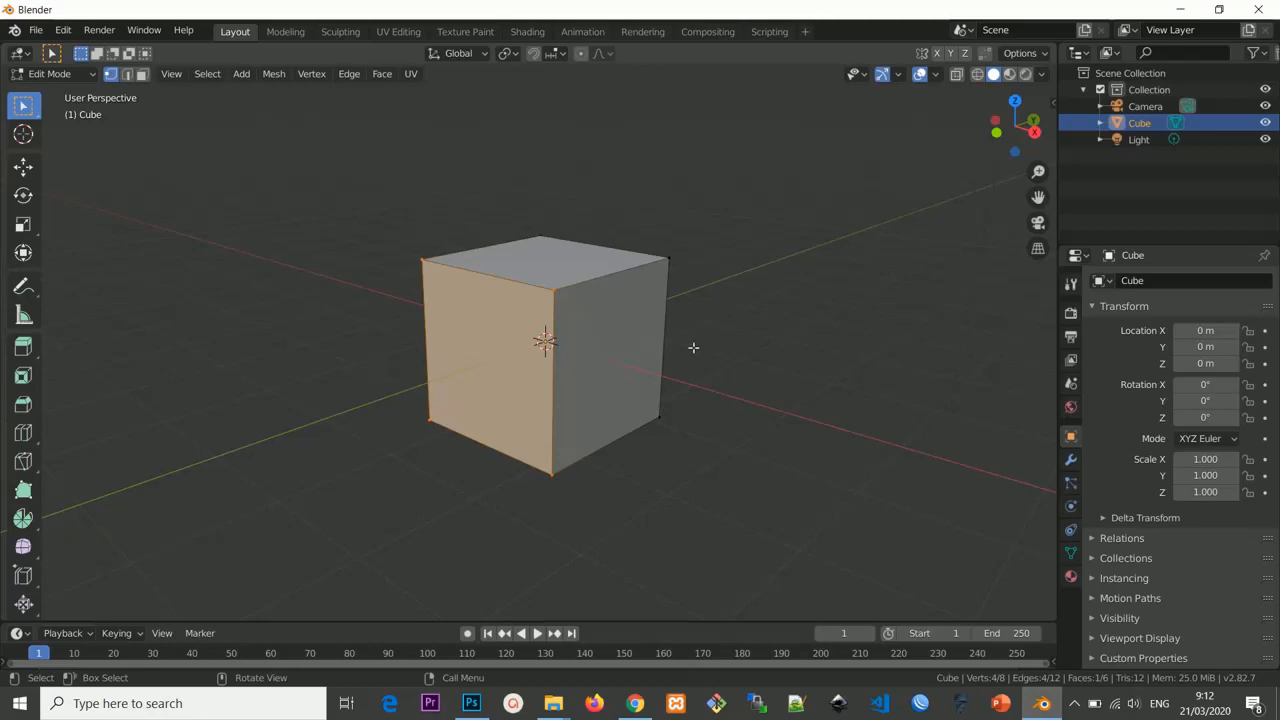
middle_drag(688, 343, 654, 290)
middle_drag(658, 368, 670, 325)
middle_drag(758, 218, 815, 215)
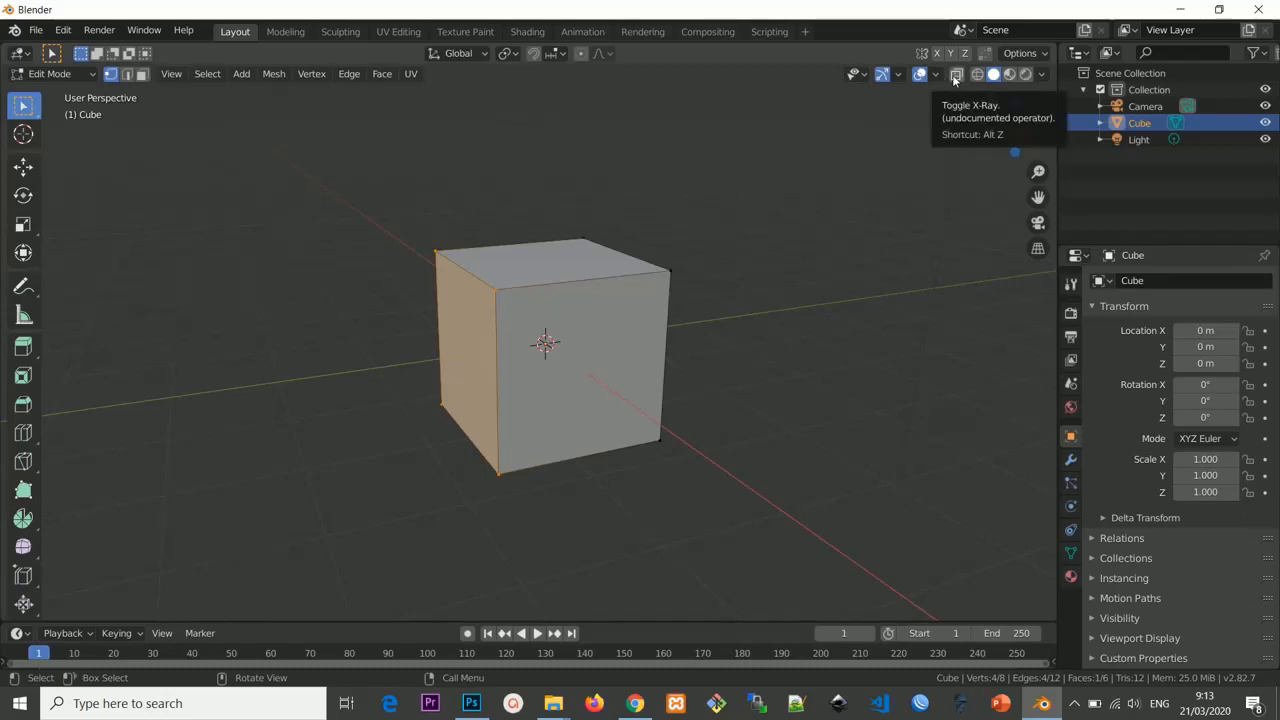
Turn on X-Ray display for the cube and return to the front orthographic view.
click(955, 75)
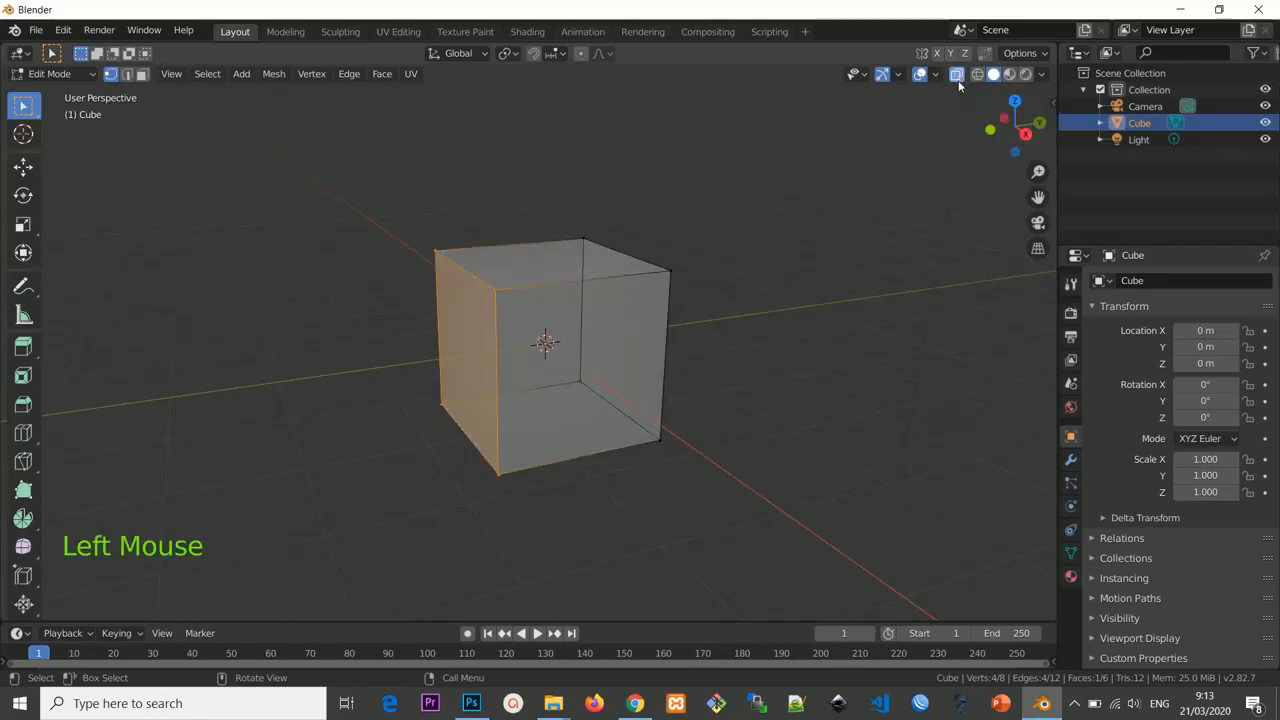
middle_drag(628, 256, 609, 286)
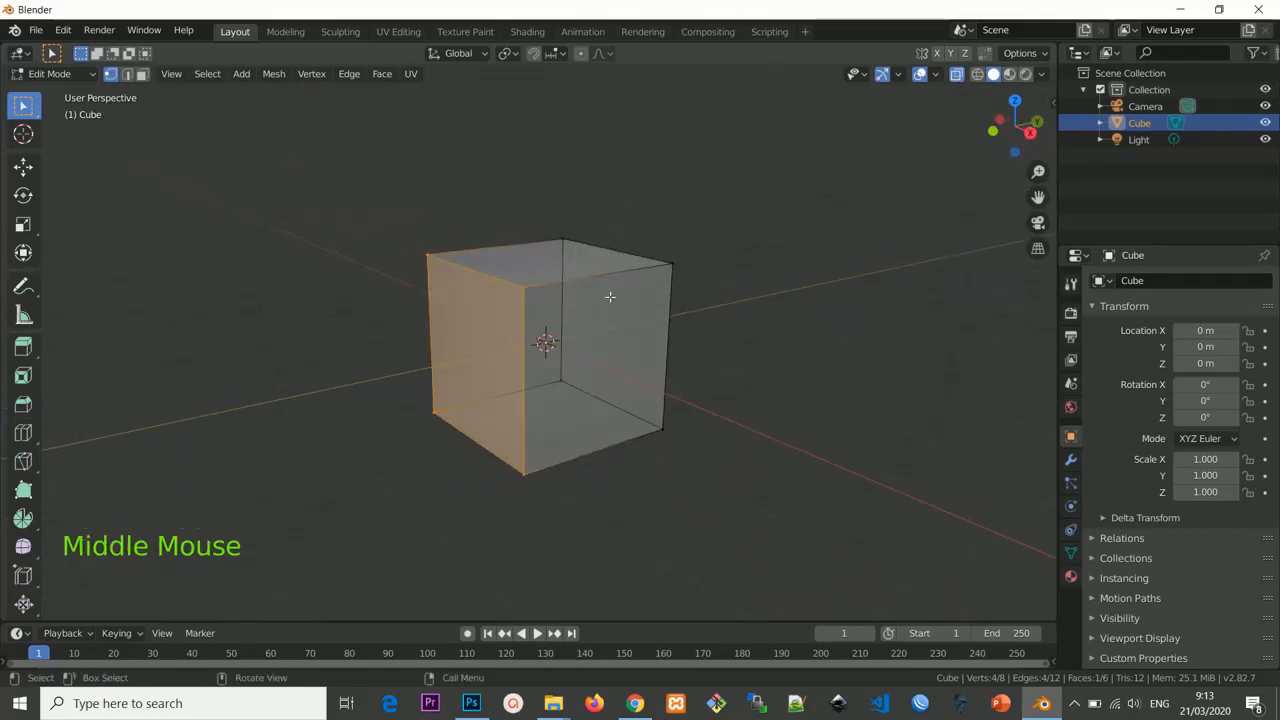
key(KP_1)
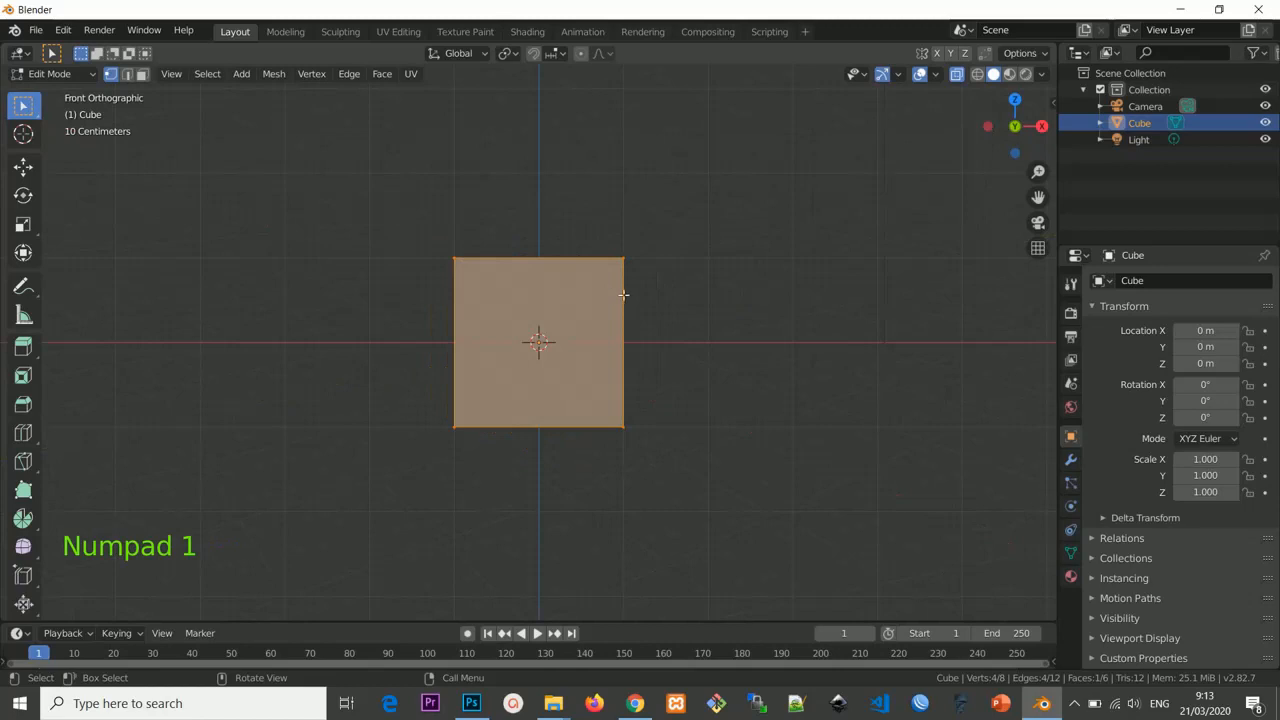
scroll(643, 291, up, 2)
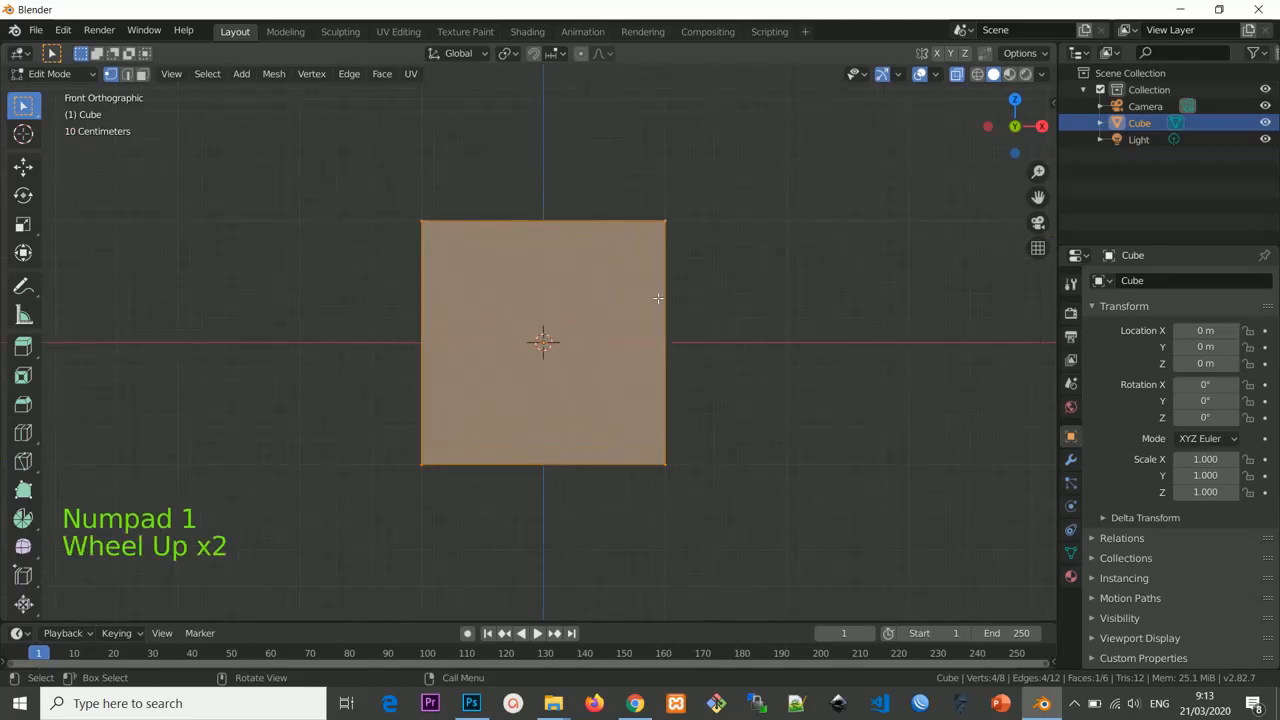
Clear the vertex selection, then box-select the entire cube from the front orthographic view with X-Ray on.
key(a)
key(a)
key(a)
key(a)
key(a)
key(a)
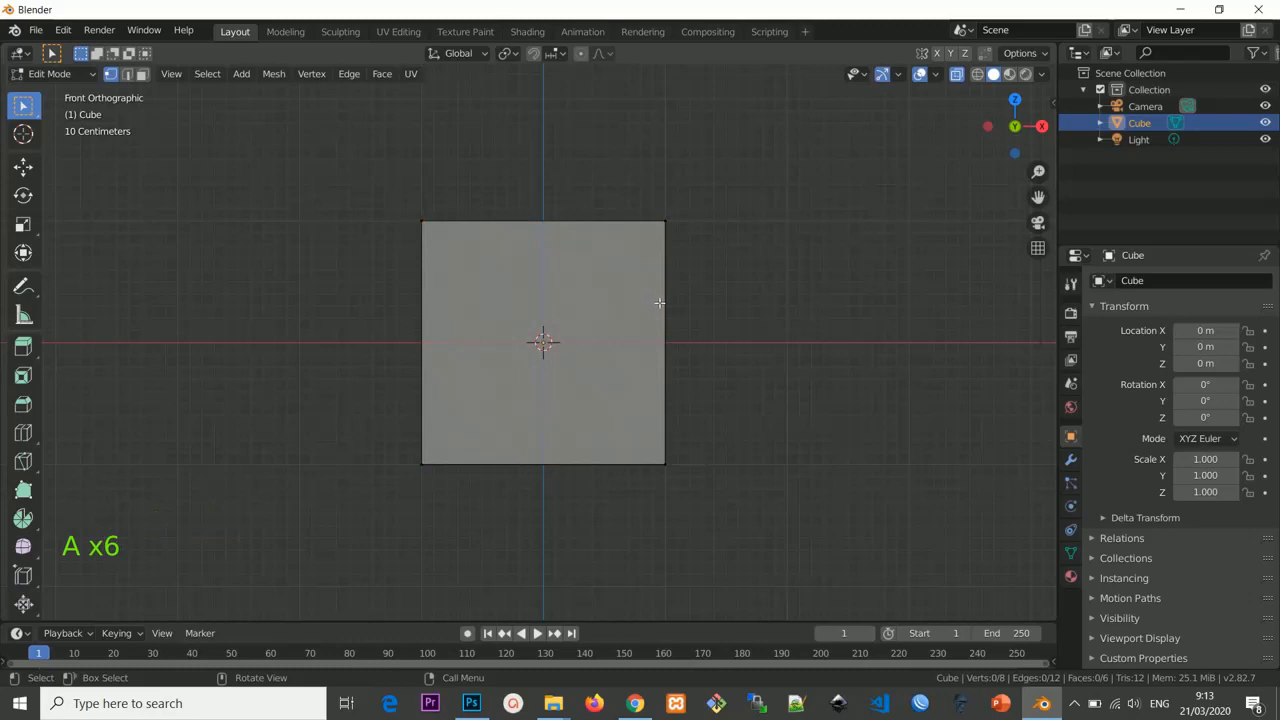
key(b)
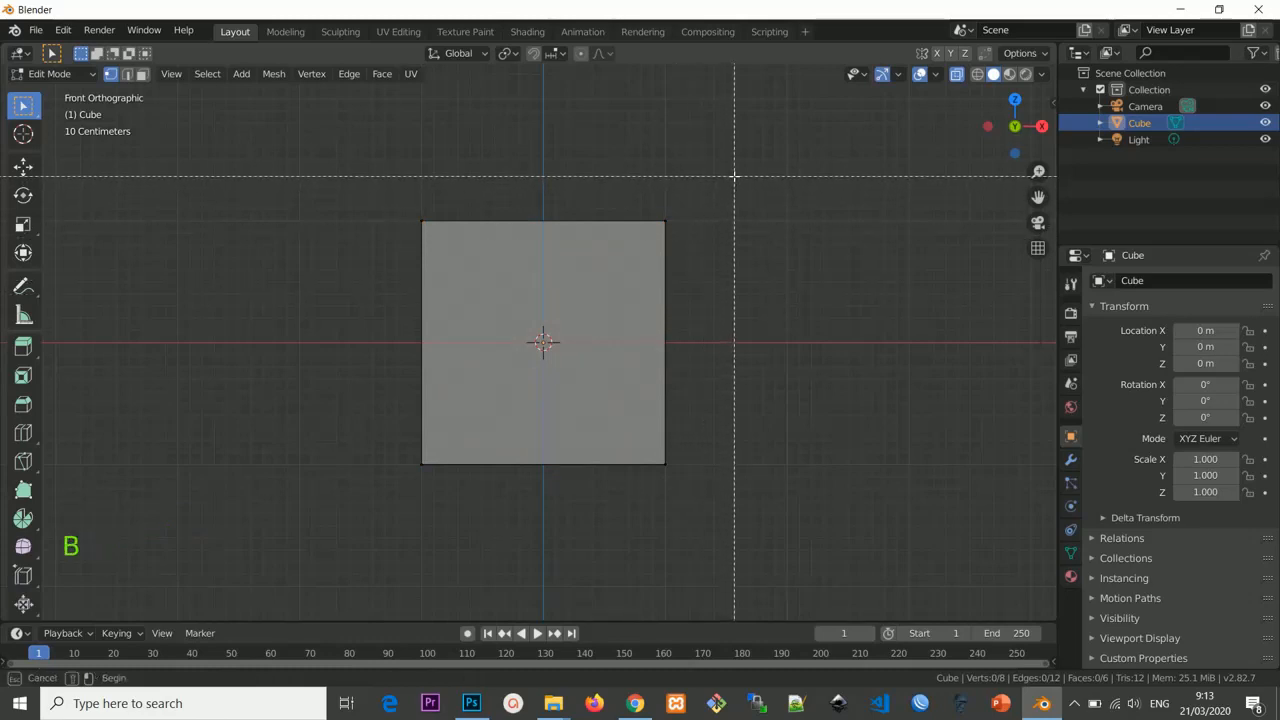
drag(735, 173, 310, 537)
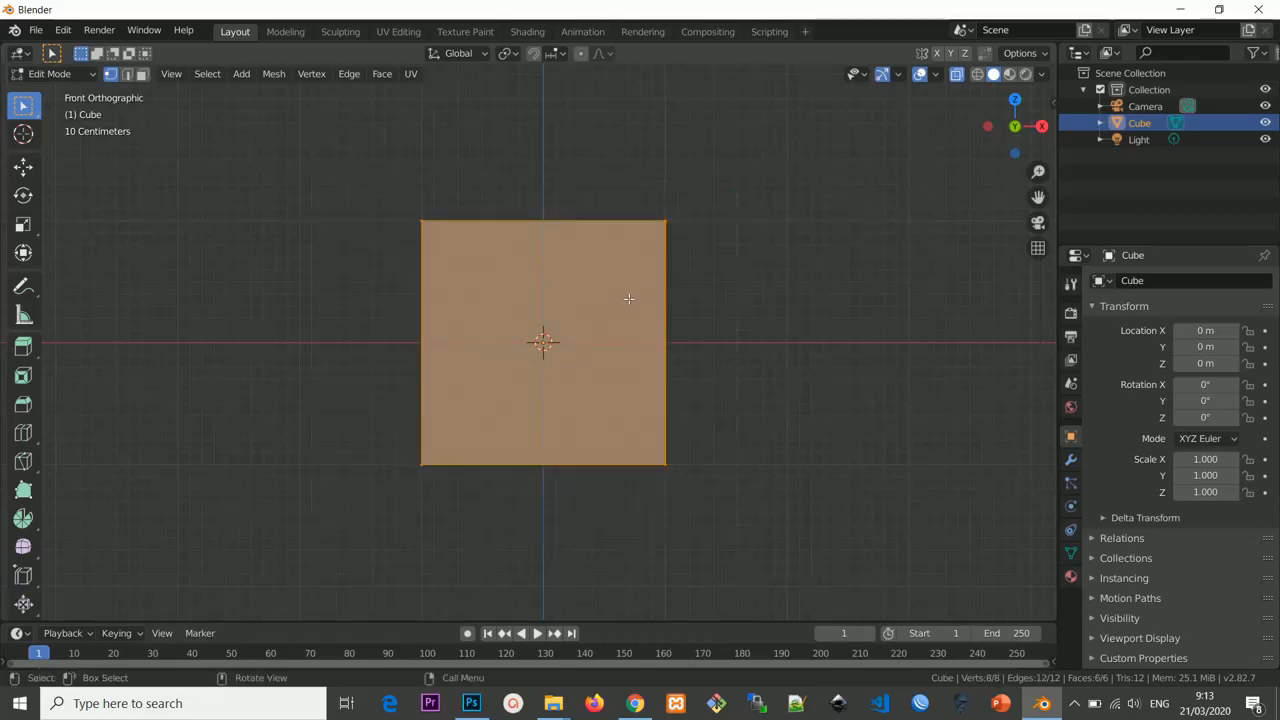
middle_drag(820, 217, 725, 274)
scroll(706, 354, down, 3)
middle_drag(706, 354, 743, 340)
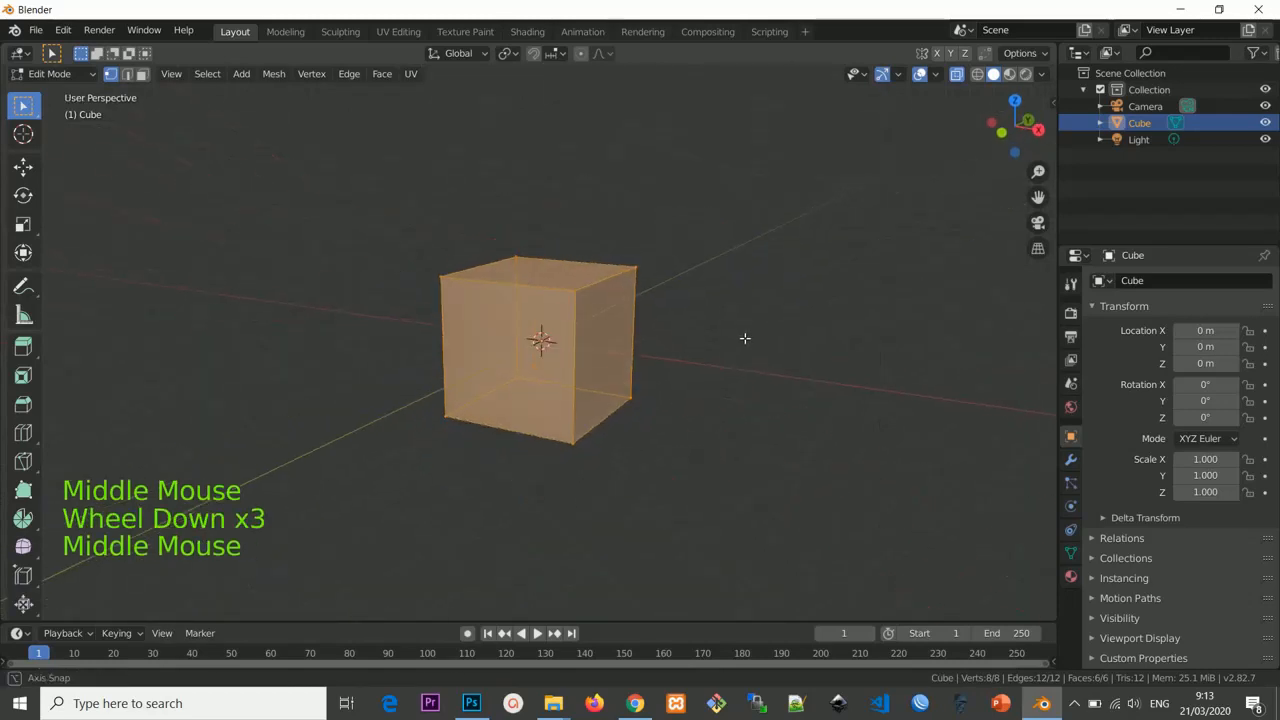
Repeat the box selection around the entire cube from the front orthographic view and inspect it in perspective.
key(KP_1)
scroll(674, 263, up, 3)
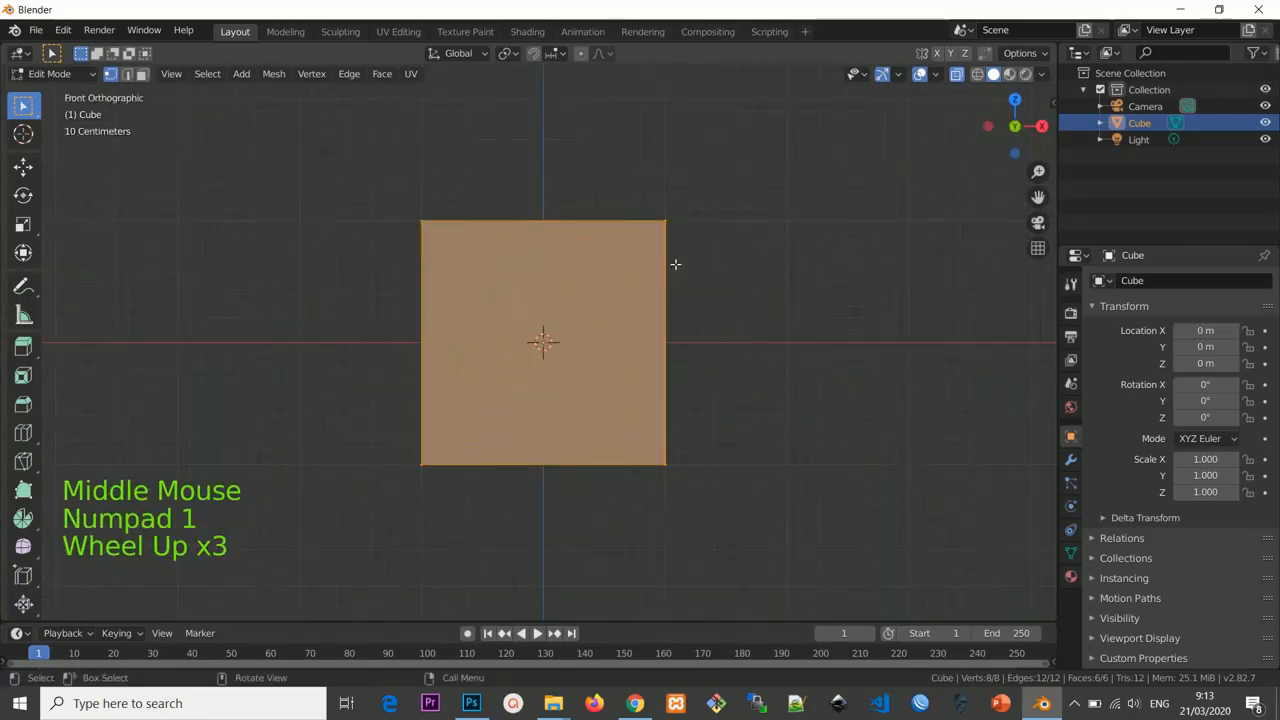
key(b)
drag(731, 149, 295, 508)
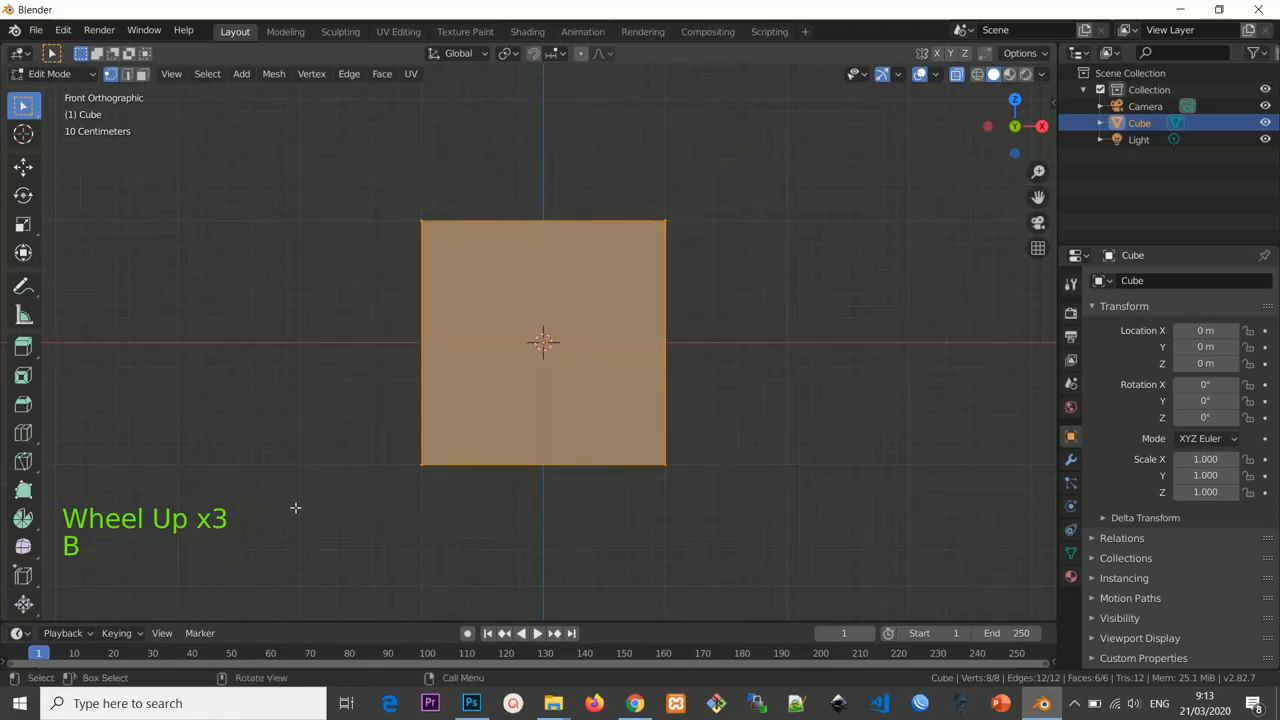
scroll(594, 466, down, 3)
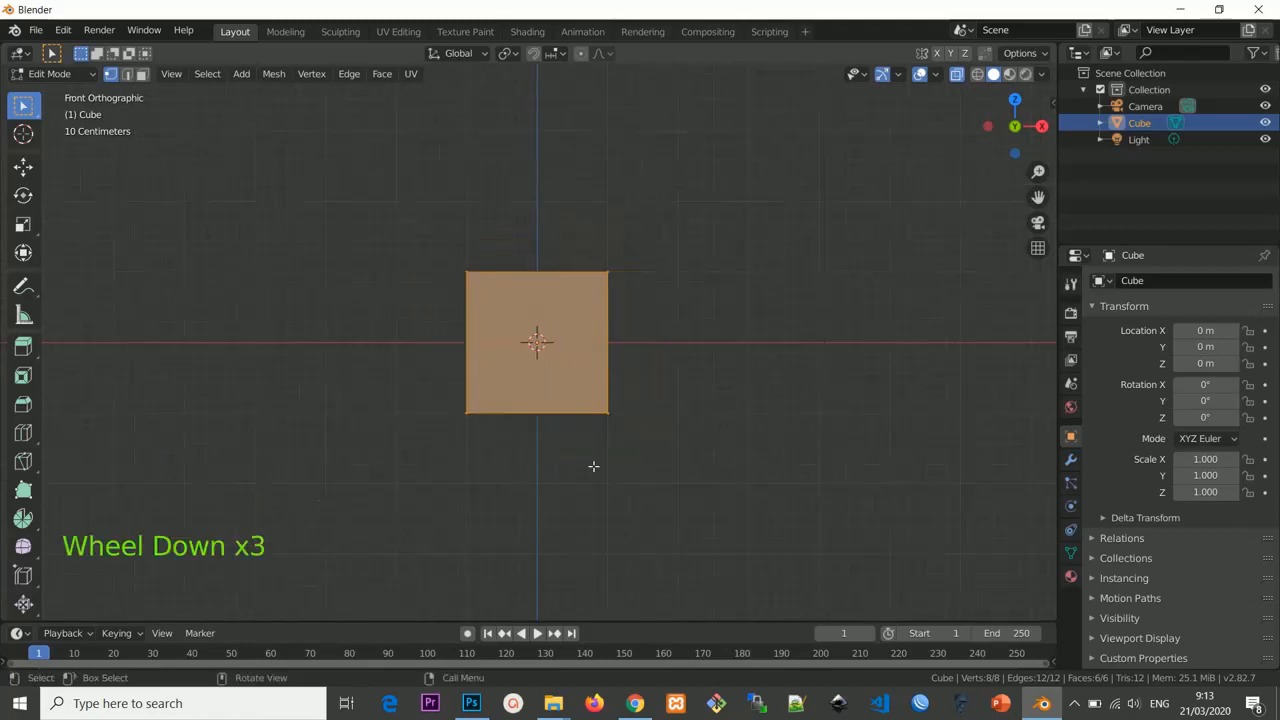
middle_drag(594, 466, 550, 375)
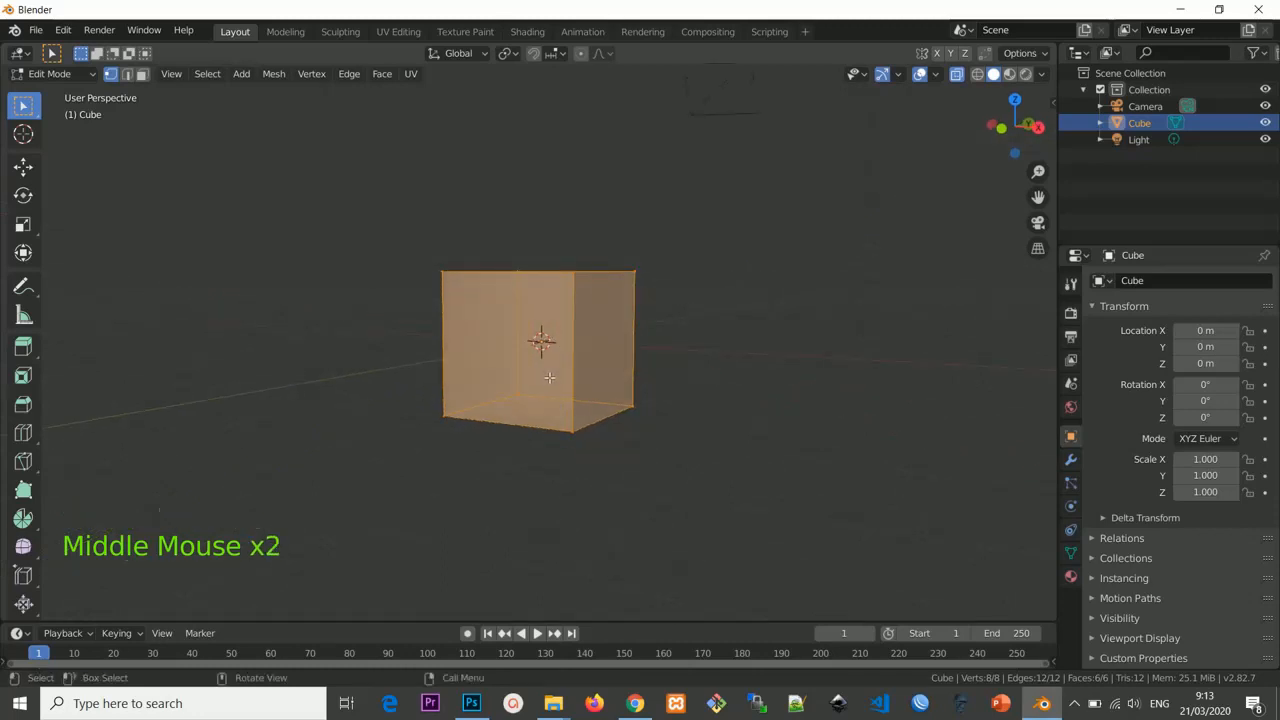
Deselect everything and box-select only the cube's top vertices from the front orthographic view.
key(KP_1)
key(a)
key(a)
key(a)
scroll(610, 251, up, 3)
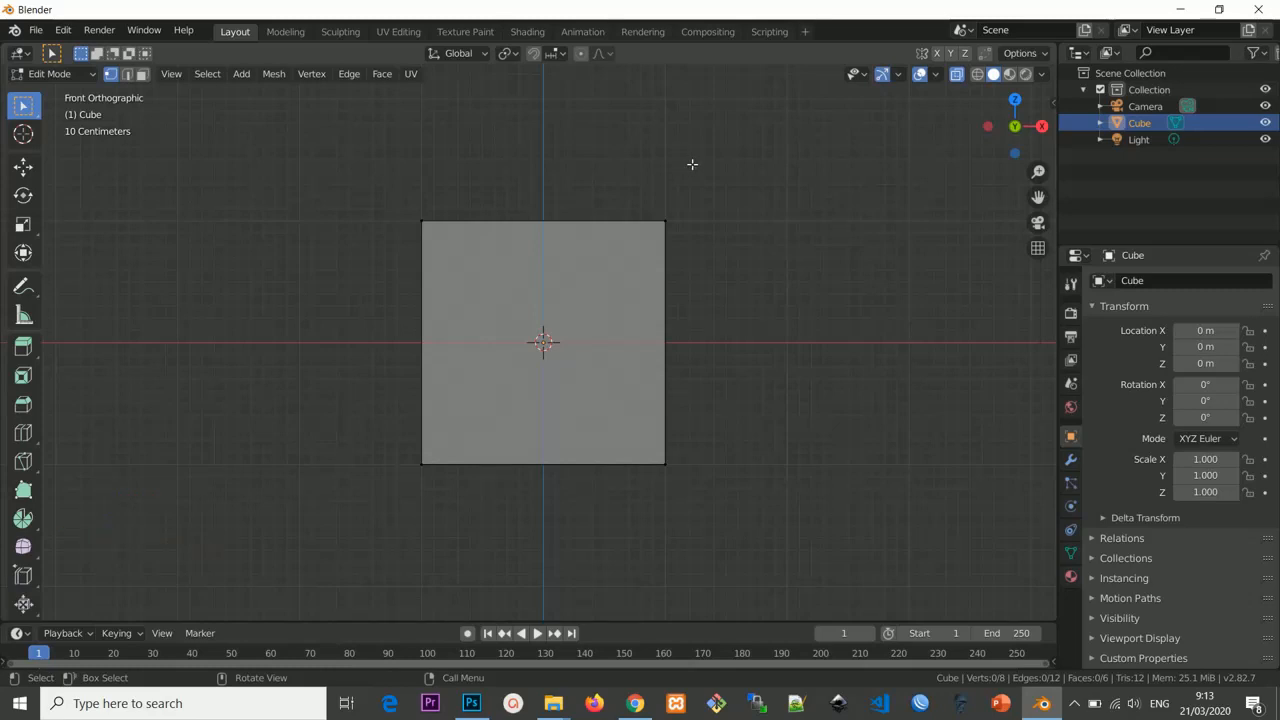
key(b)
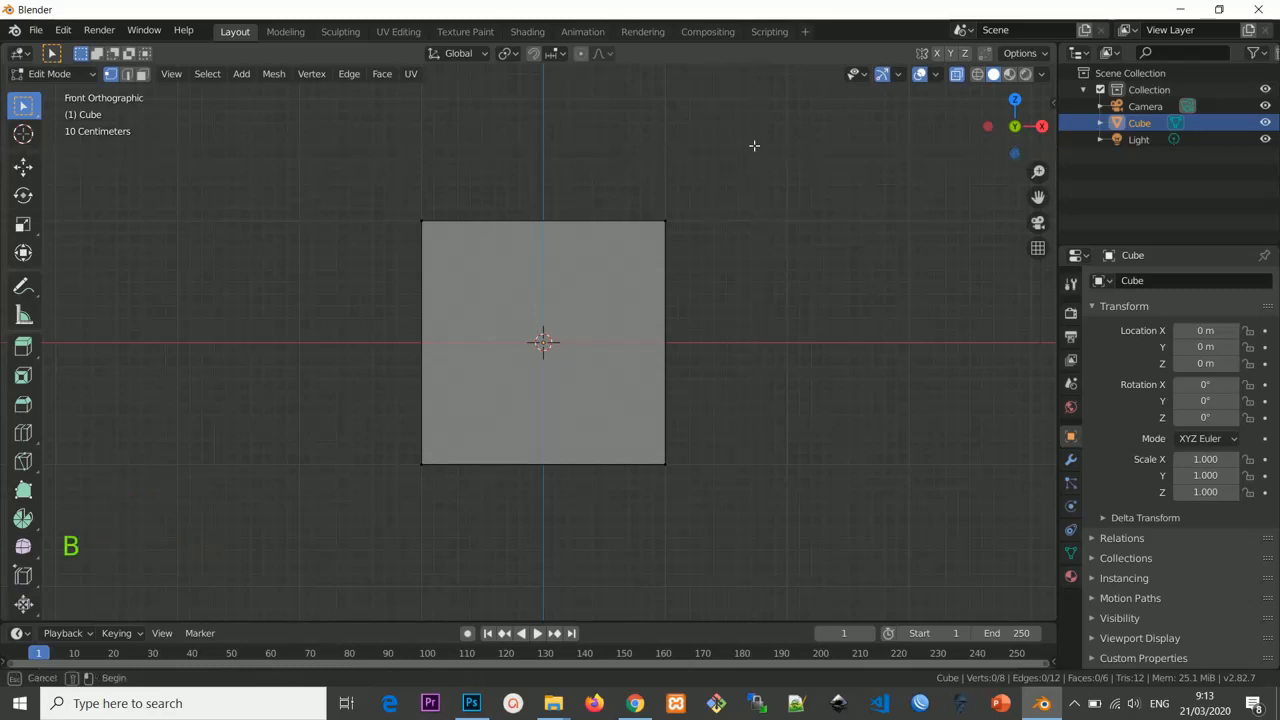
drag(755, 146, 219, 292)
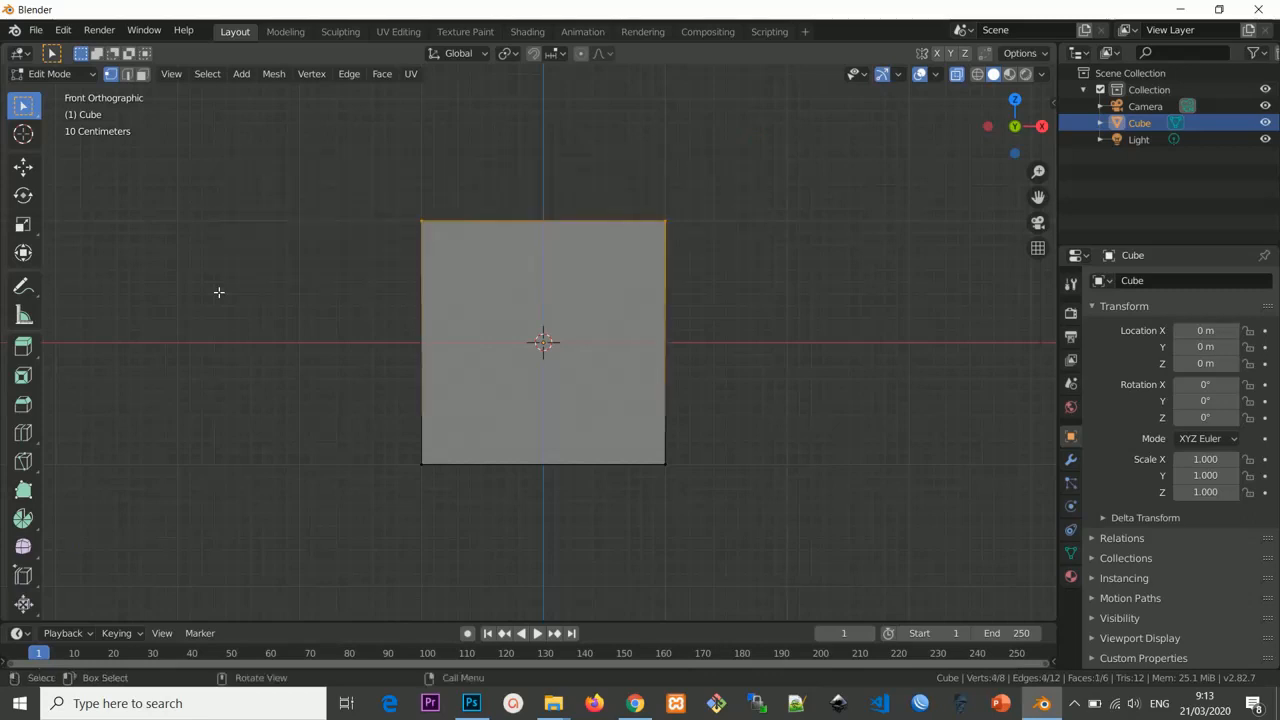
Orbit around the cube to examine which vertices the X-Ray box selection picked along its top.
scroll(640, 281, down, 3)
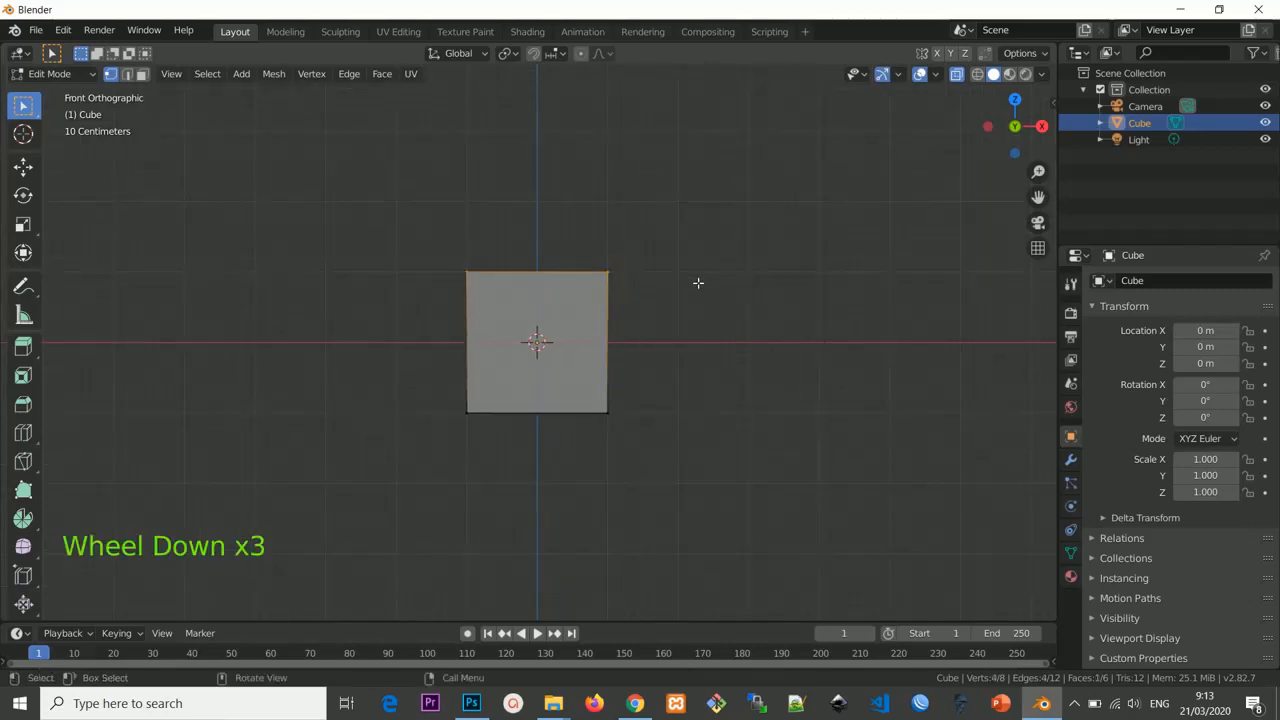
middle_drag(698, 283, 631, 325)
scroll(528, 272, up, 1)
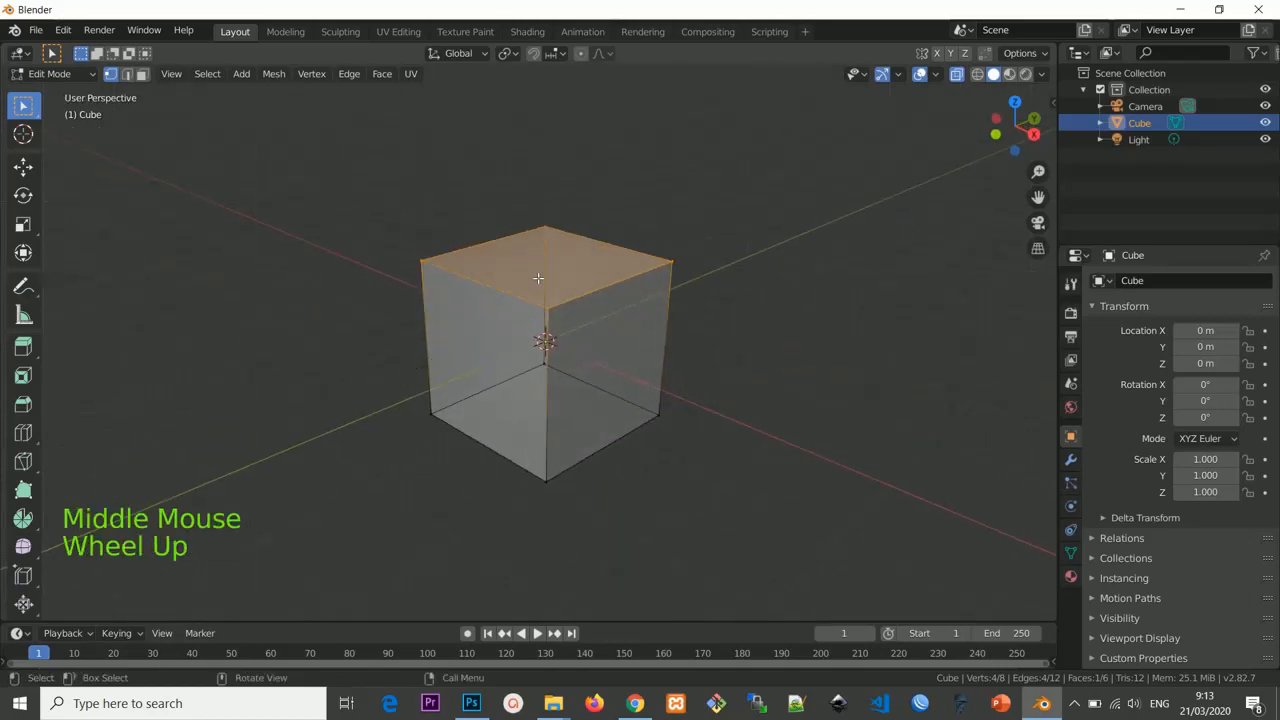
middle_drag(534, 280, 581, 277)
scroll(583, 275, down, 1)
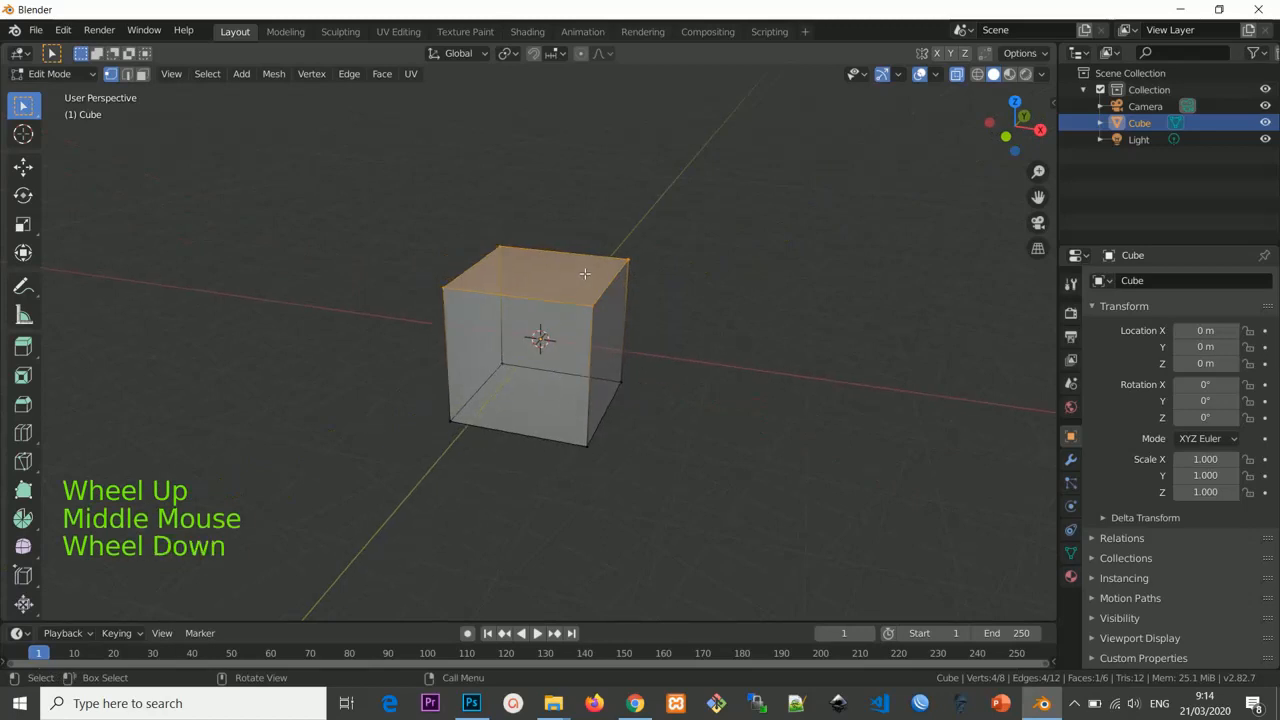
scroll(585, 273, down, 1)
scroll(585, 273, up, 1)
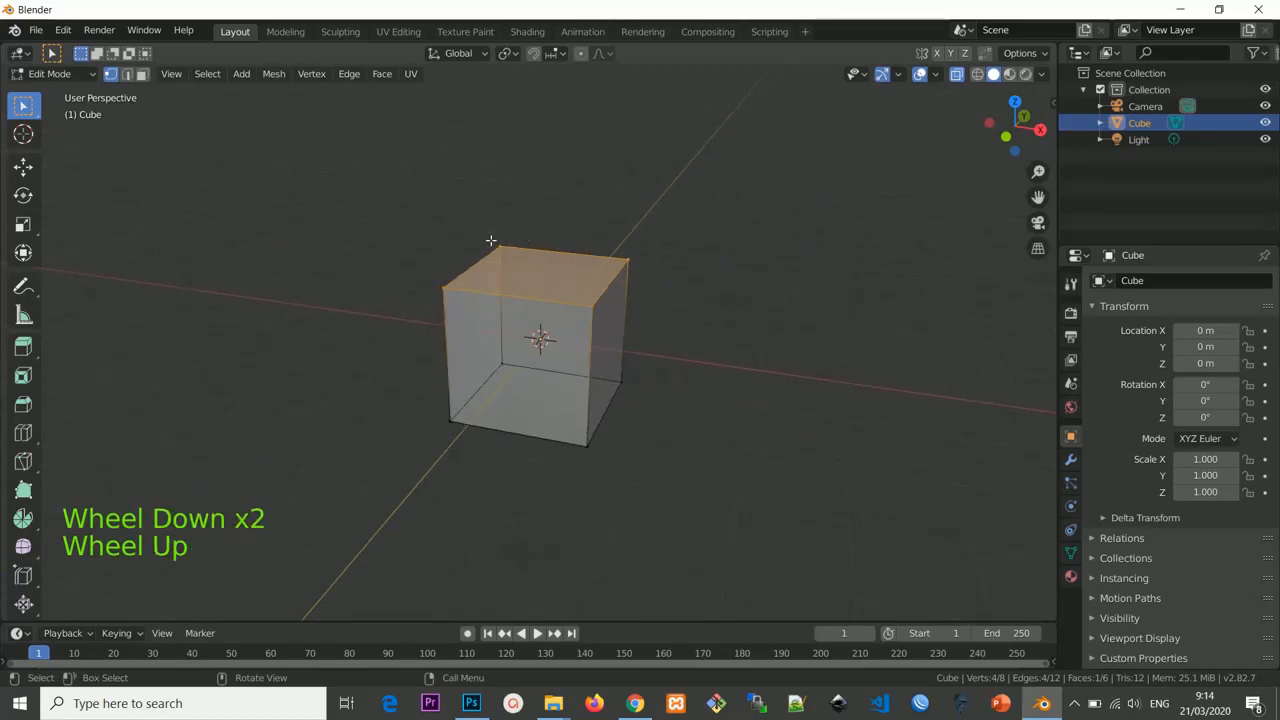
Switch to edge select mode and select the four edges bounding the cube's +X side face.
click(126, 74)
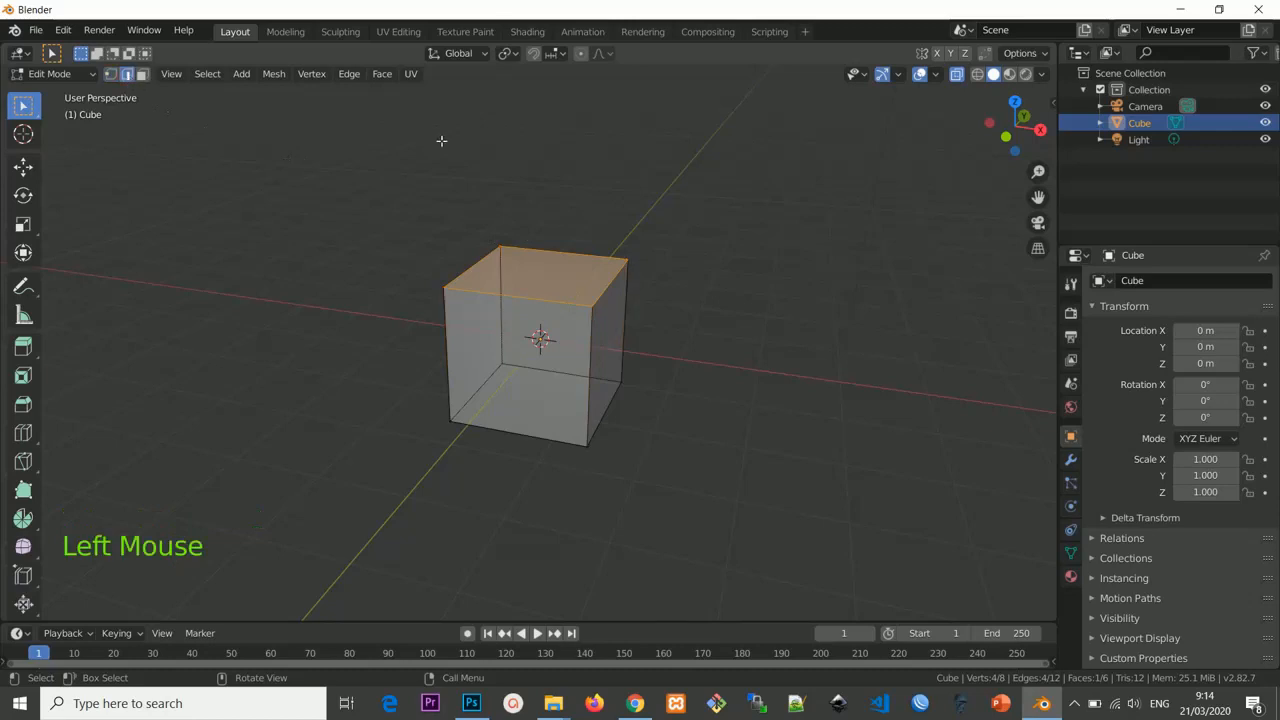
middle_drag(569, 318, 674, 434)
click(601, 325)
shift+click(618, 312)
shift+click(618, 312)
shift+click(607, 415)
scroll(654, 341, up, 2)
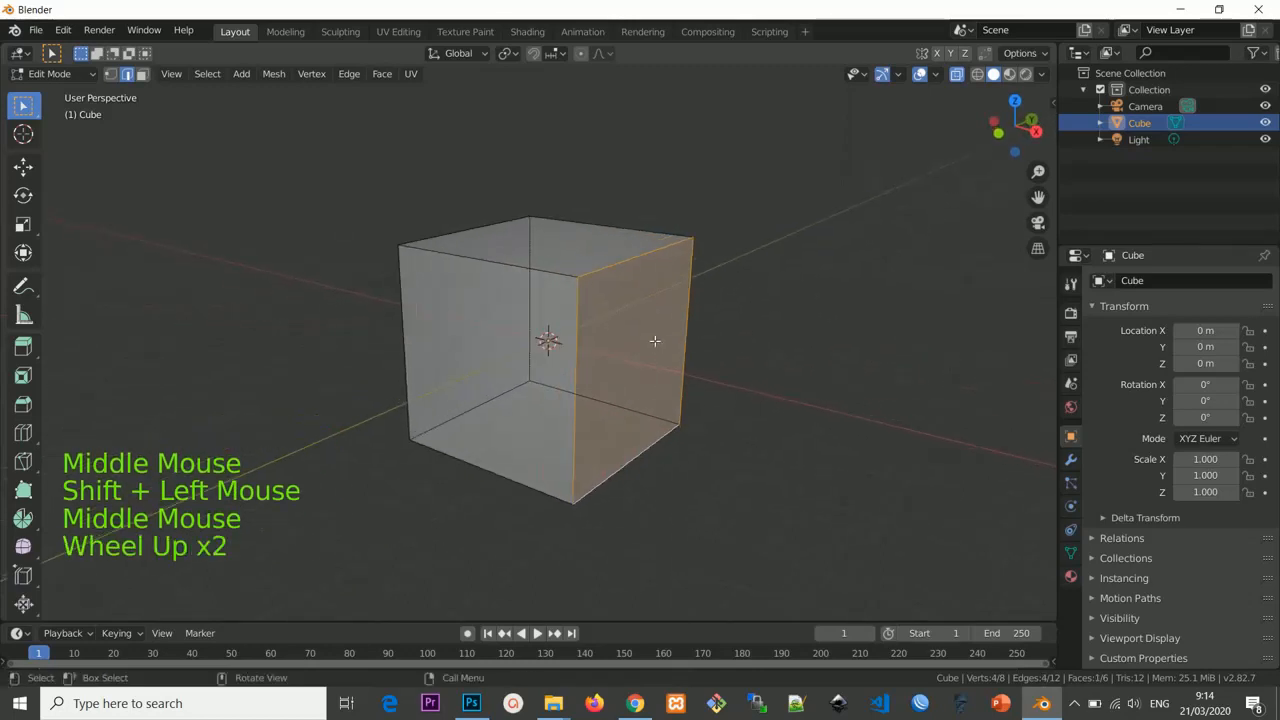
Start a new selection from the +X face's rear vertical edge and add that face's other three edges.
click(688, 325)
shift+click(646, 262)
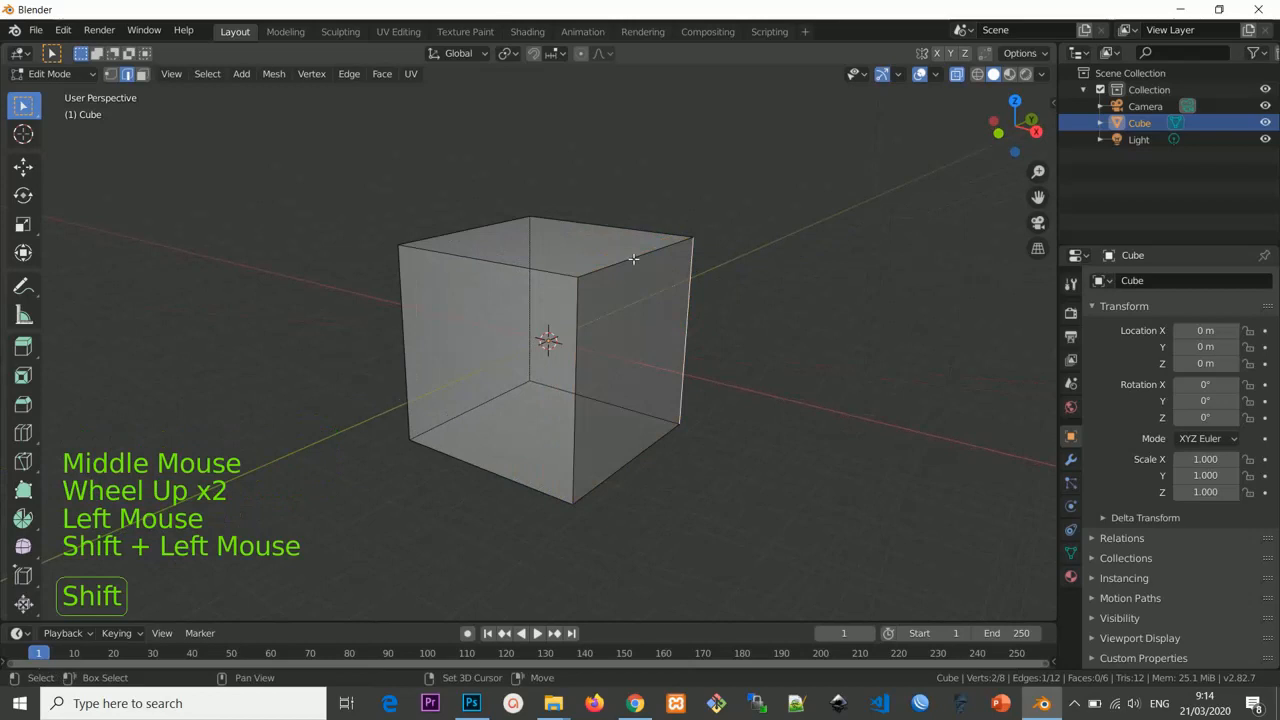
shift+click(574, 342)
shift+click(645, 449)
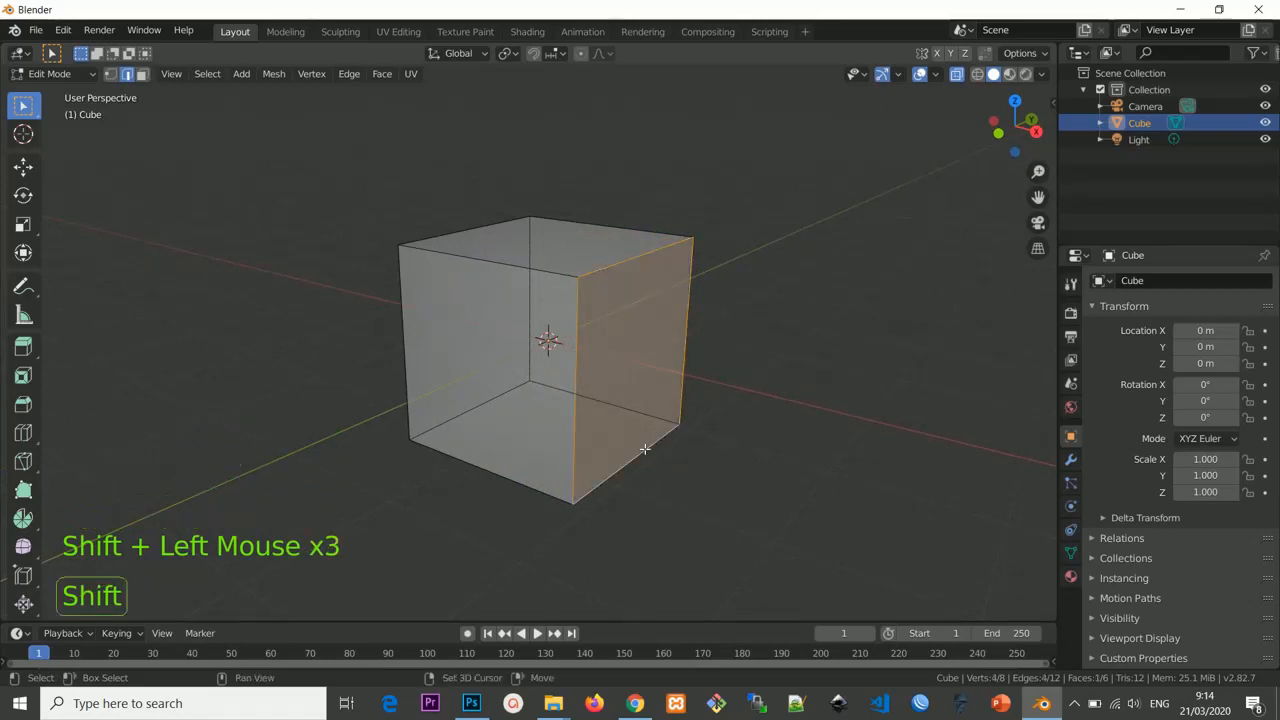
middle_drag(645, 449, 666, 380)
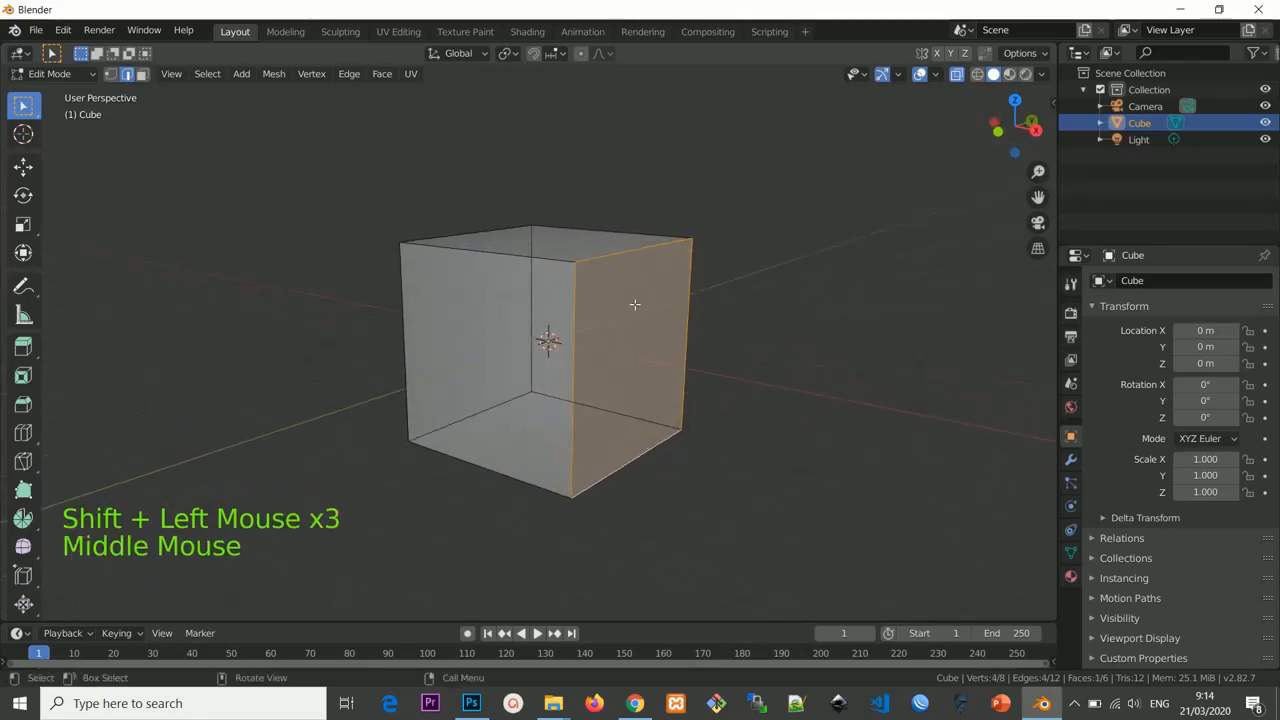
Select only the top edge of the cube's +X side face.
click(620, 253)
middle_drag(620, 253, 600, 247)
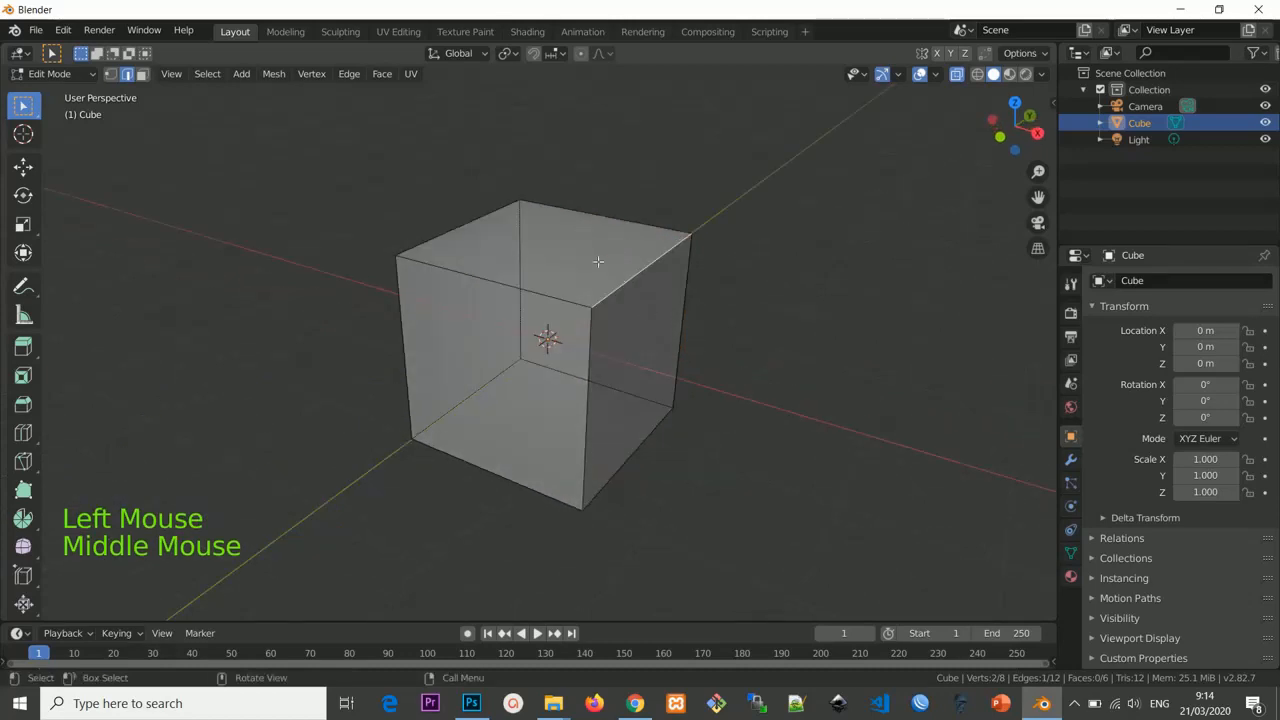
middle_drag(668, 357, 657, 334)
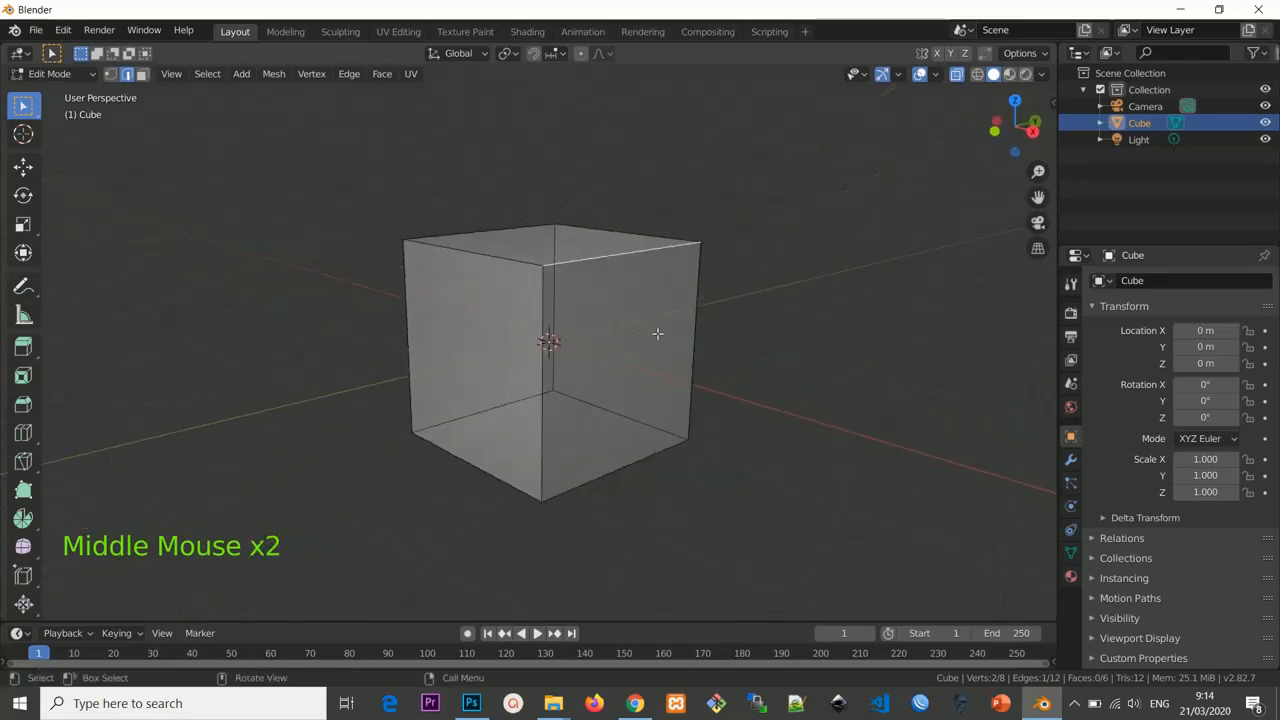
Select the +X face's rear vertical edge, then add its top, front vertical and bottom edges.
click(697, 334)
shift+click(632, 257)
shift+click(544, 398)
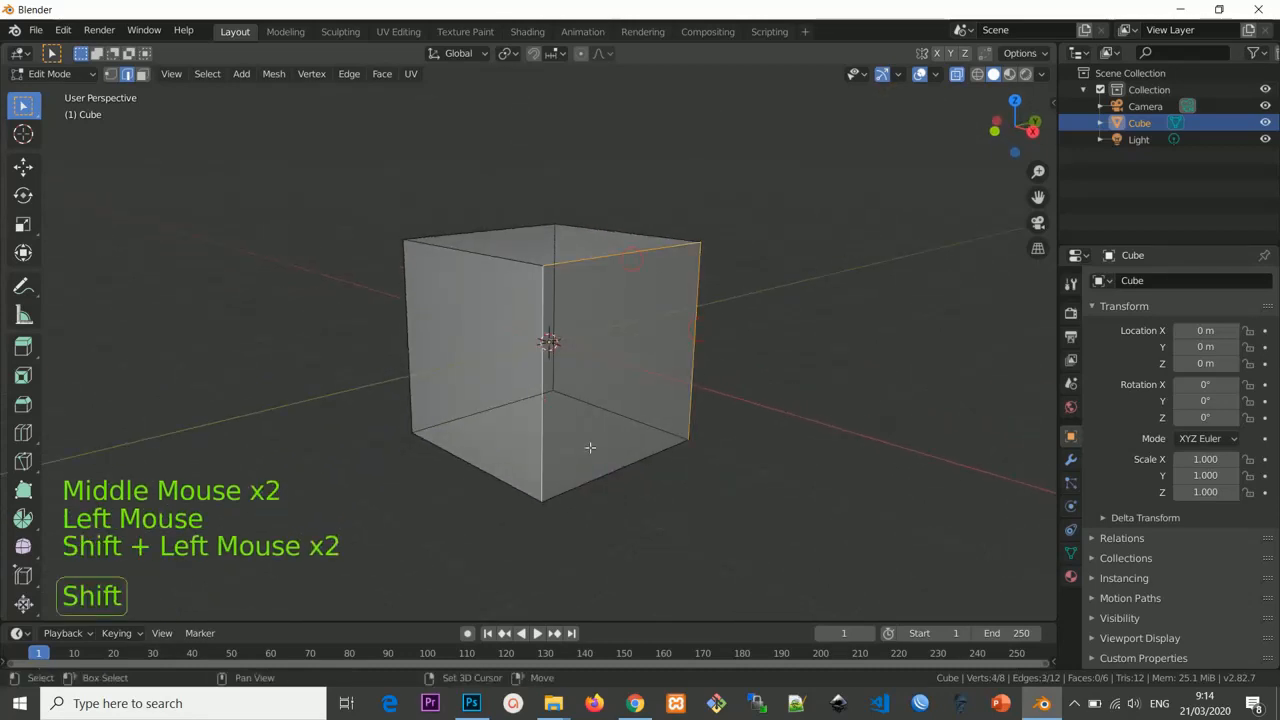
shift+click(601, 476)
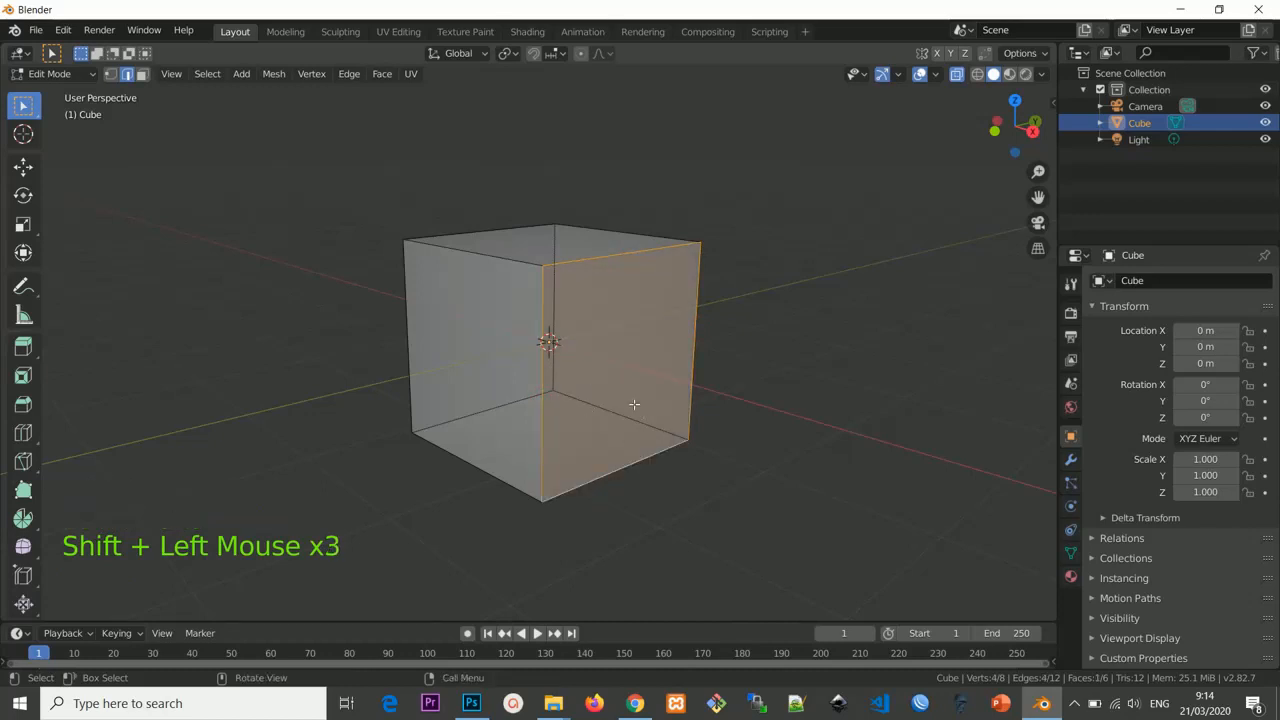
Clear the edge selection and box-select the four edges of the cube's +X side face.
key(b)
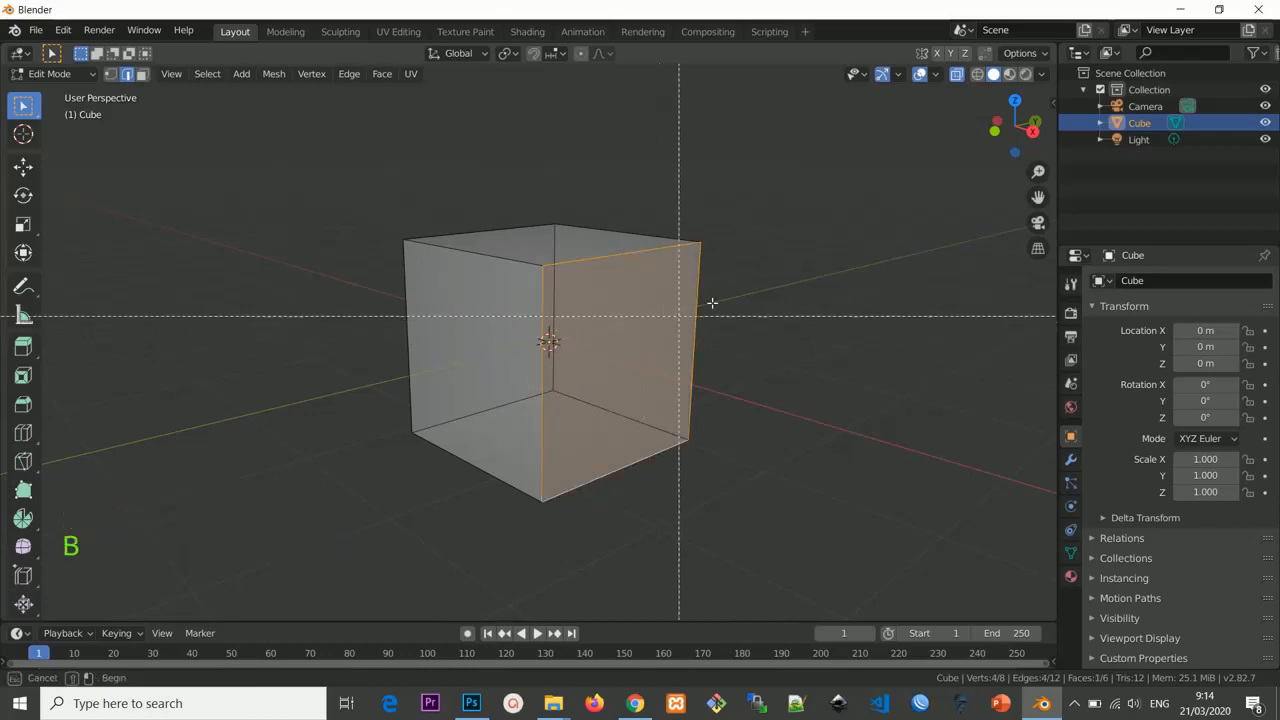
key(a)
key(a)
key(a)
key(a)
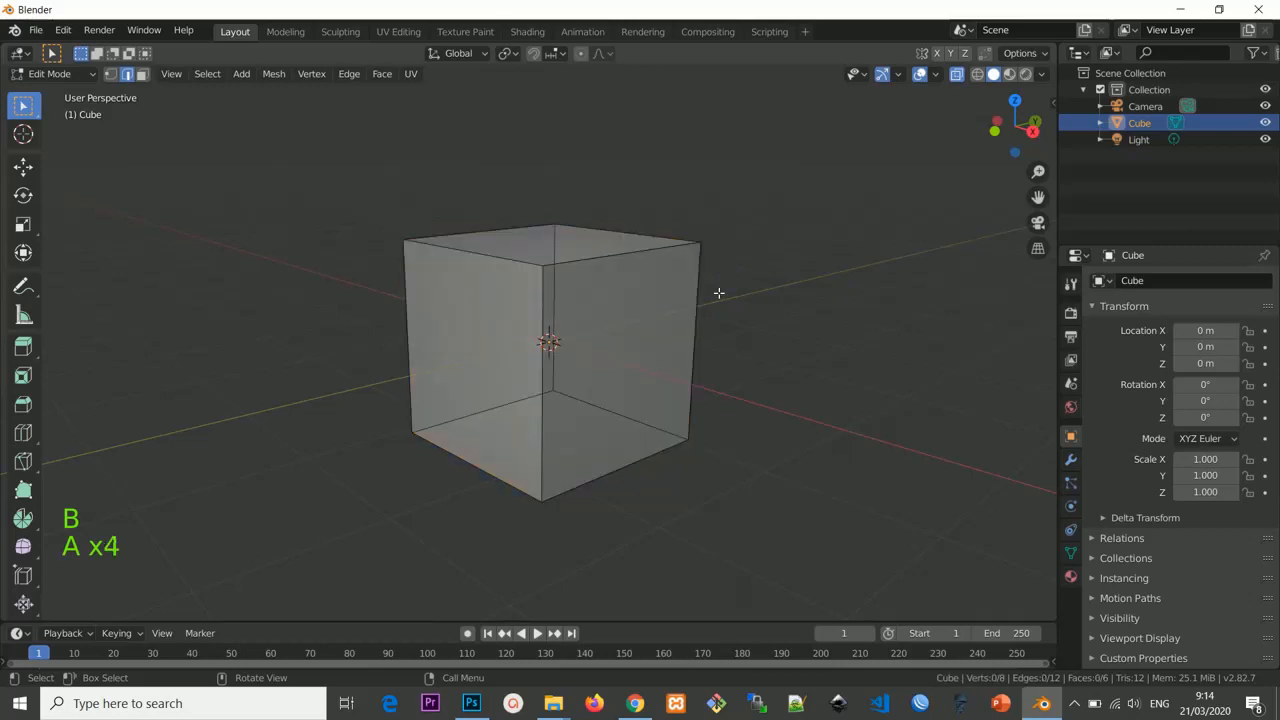
middle_drag(730, 277, 737, 303)
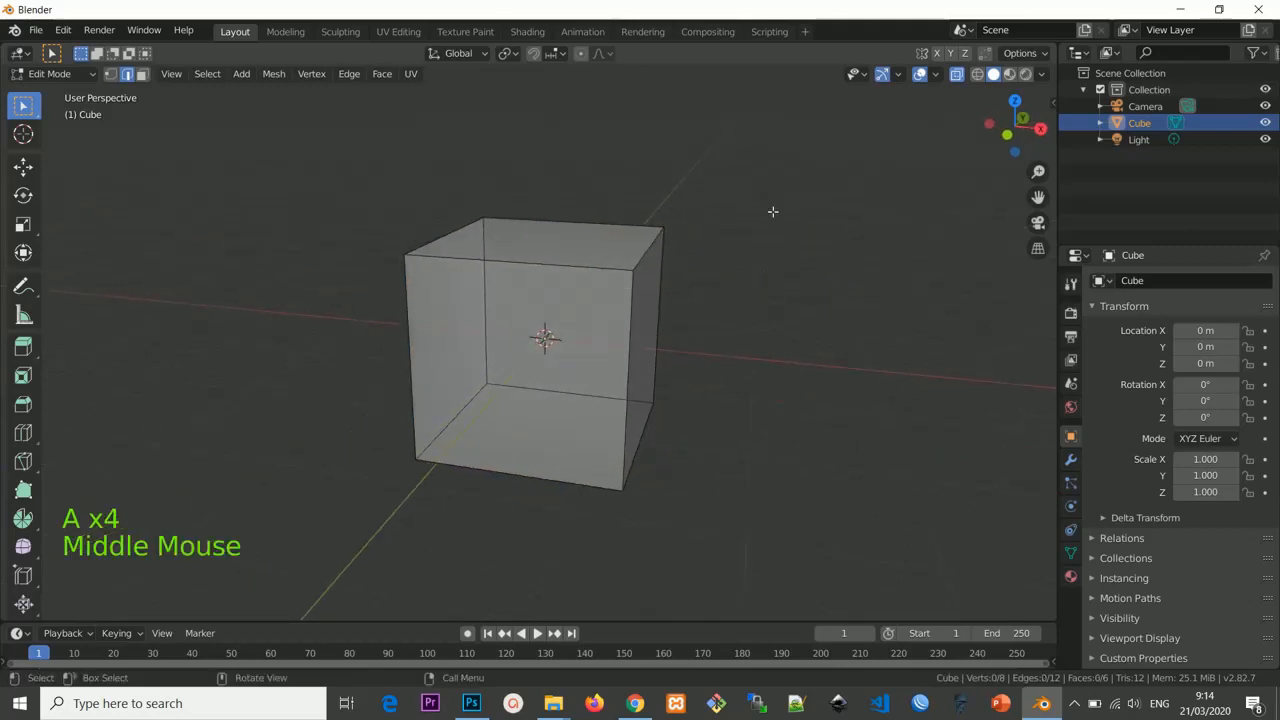
key(b)
drag(779, 177, 605, 511)
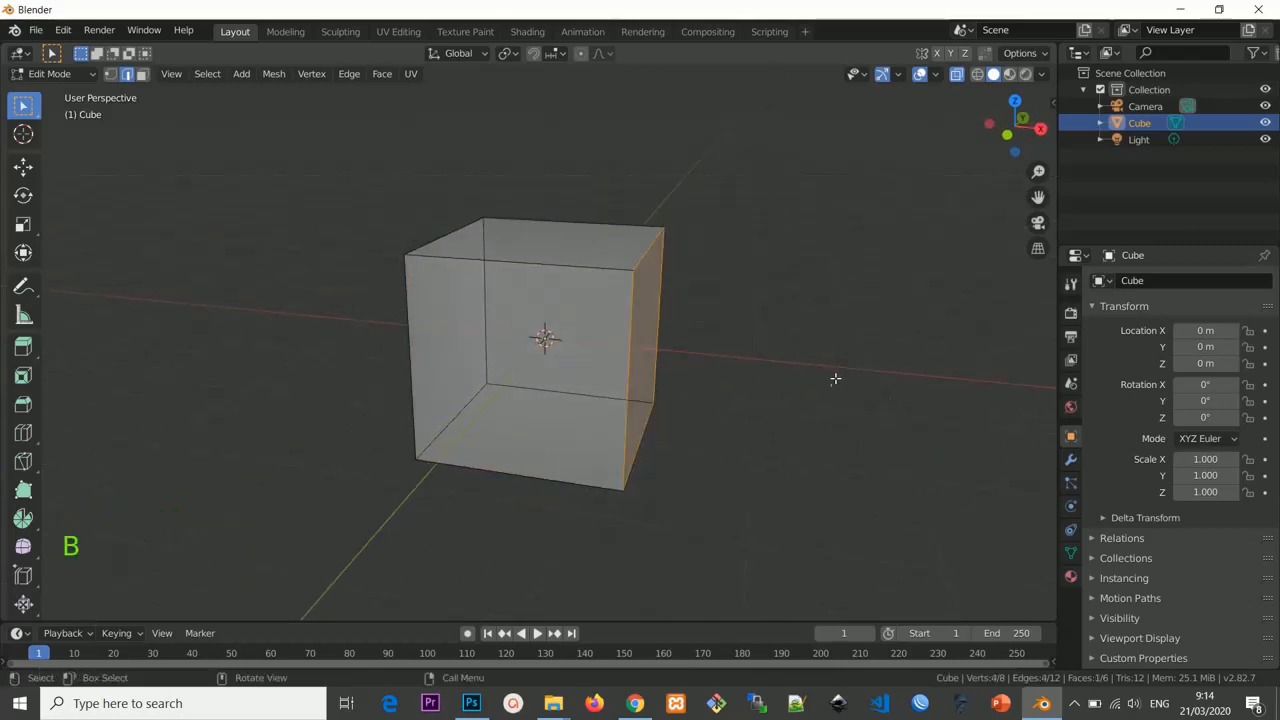
Cancel another box select, then toggle between selecting all and no edges, ending with nothing selected.
key(b)
key(Escape)
key(a)
key(a)
key(a)
key(a)
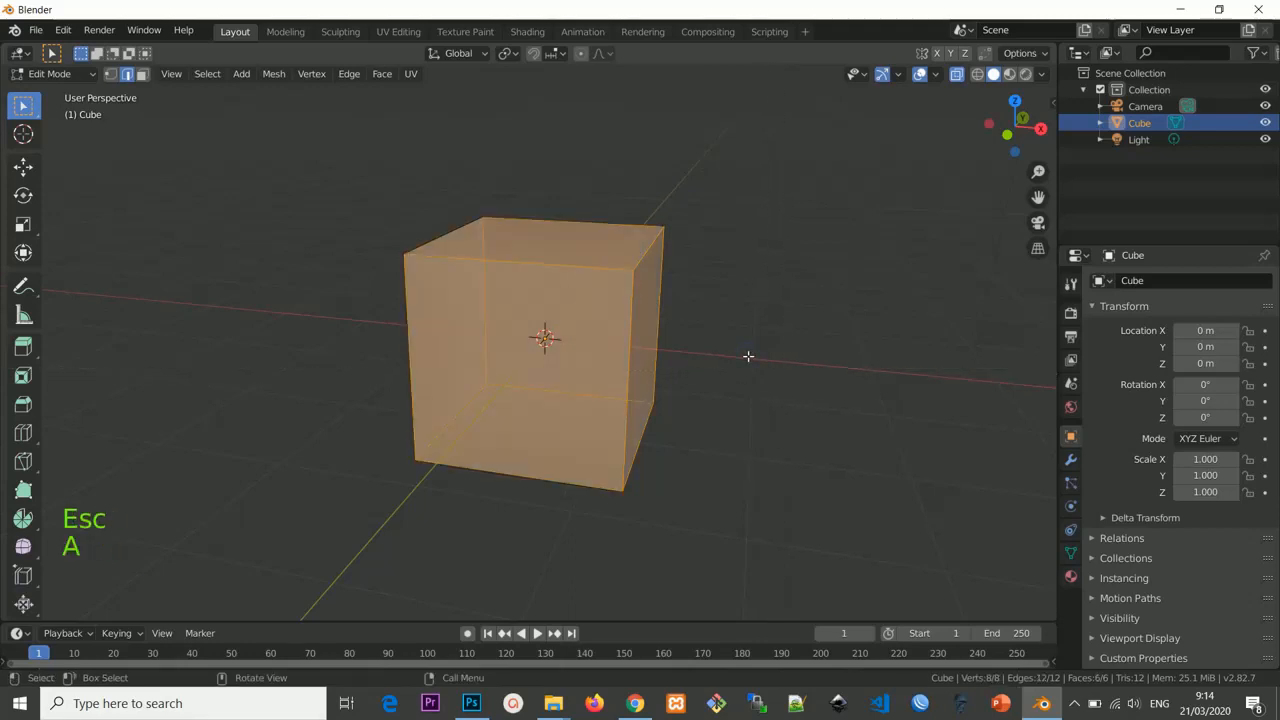
key(a)
key(a)
key(a)
key(a)
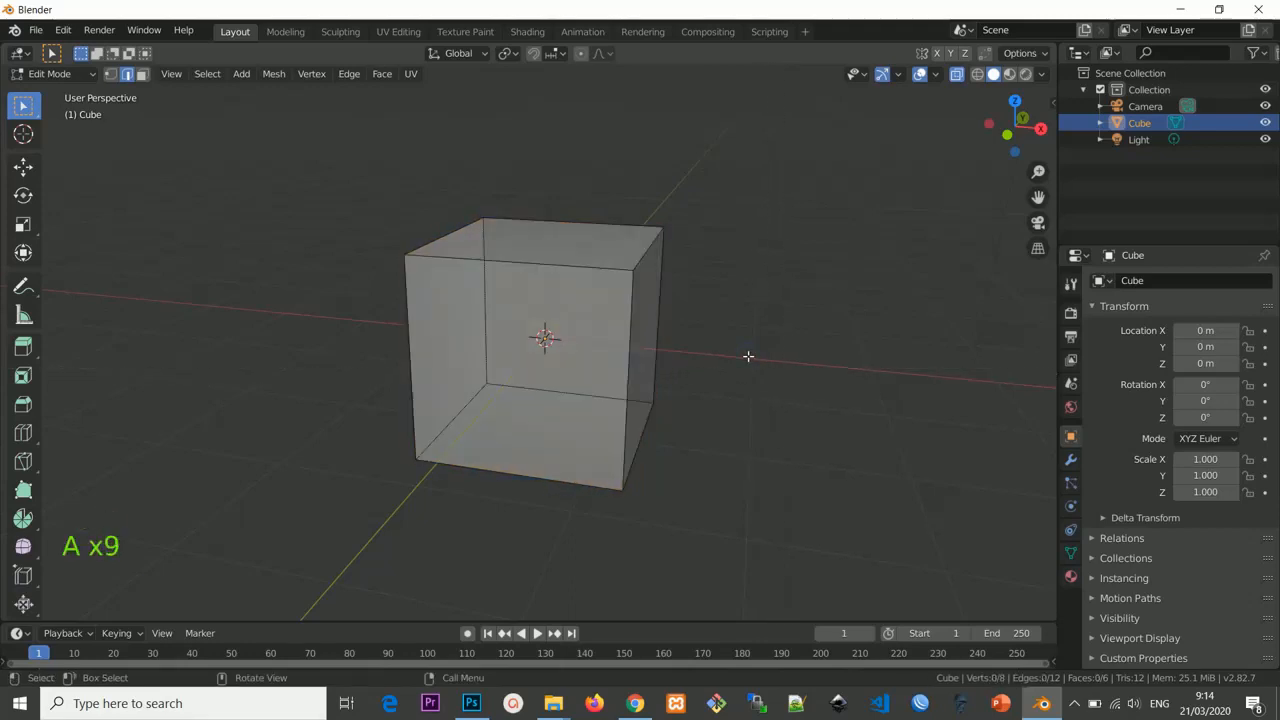
Circle-select edges along the cube's +X side, leave circle select and clear the edge selection.
key(c)
mouse_move(731, 286)
mouse_down()
mouse_move(694, 437)
mouse_move(772, 185)
mouse_up()
right_click(769, 245)
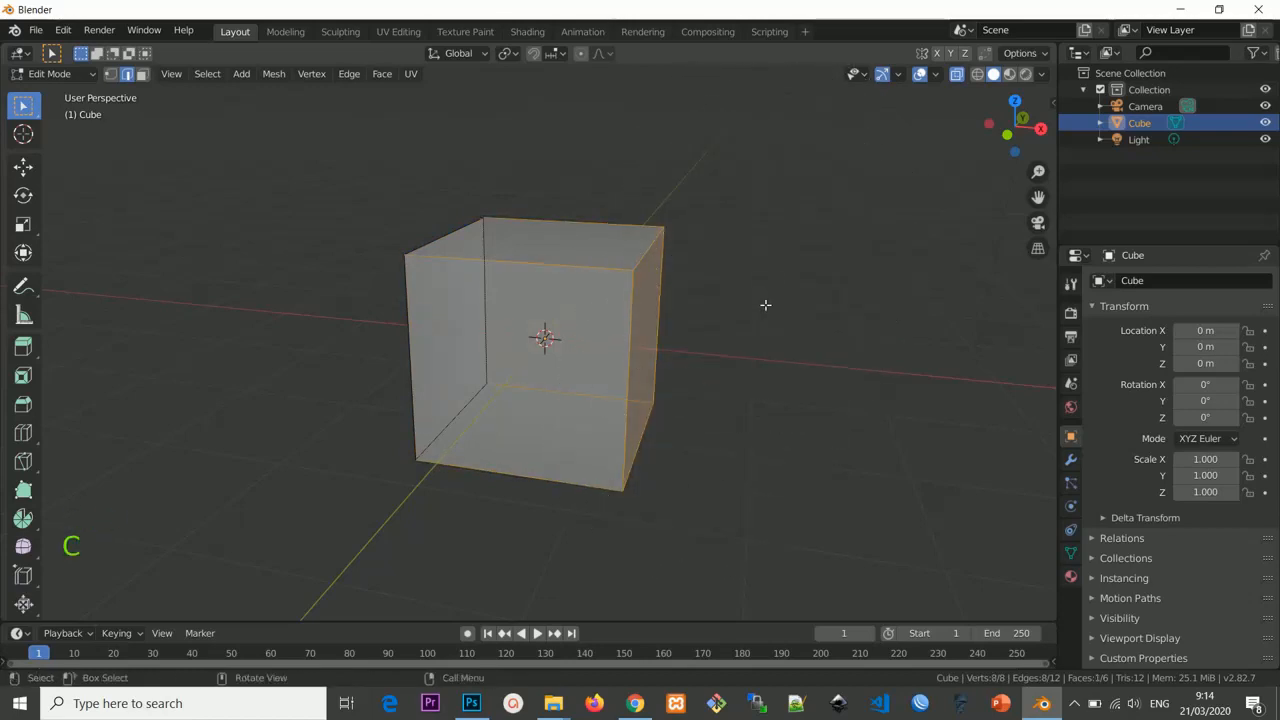
key(a)
key(a)
key(a)
key(a)
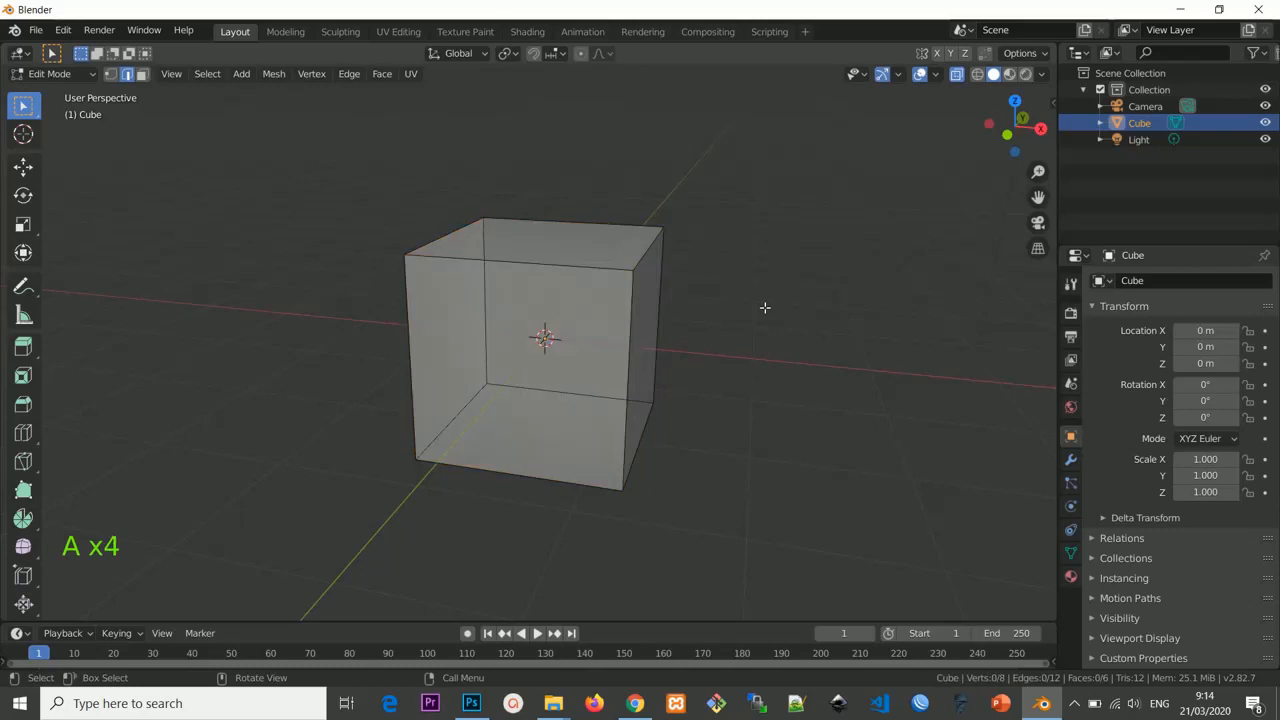
Switch to face select mode and select the cube's +X side face.
mouse_move(727, 313)
middle_down()
mouse_move(709, 314)
mouse_move(729, 320)
middle_up()
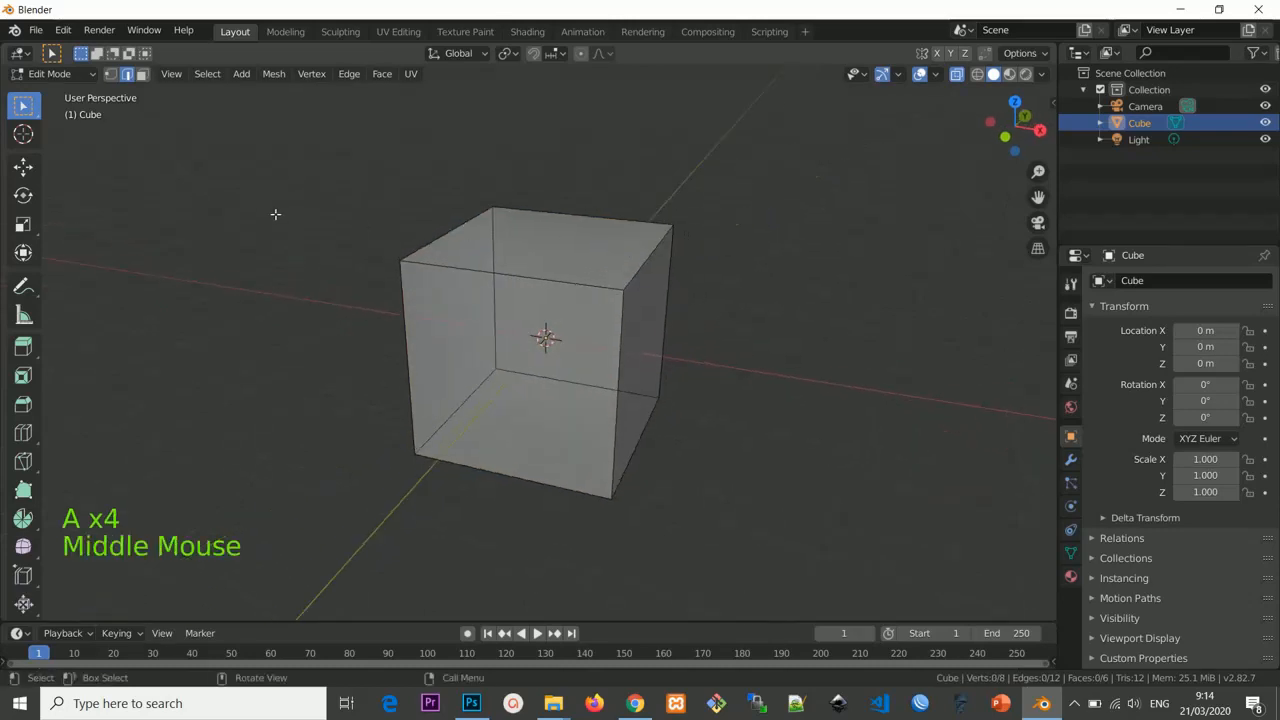
middle_drag(511, 294, 521, 294)
click(142, 75)
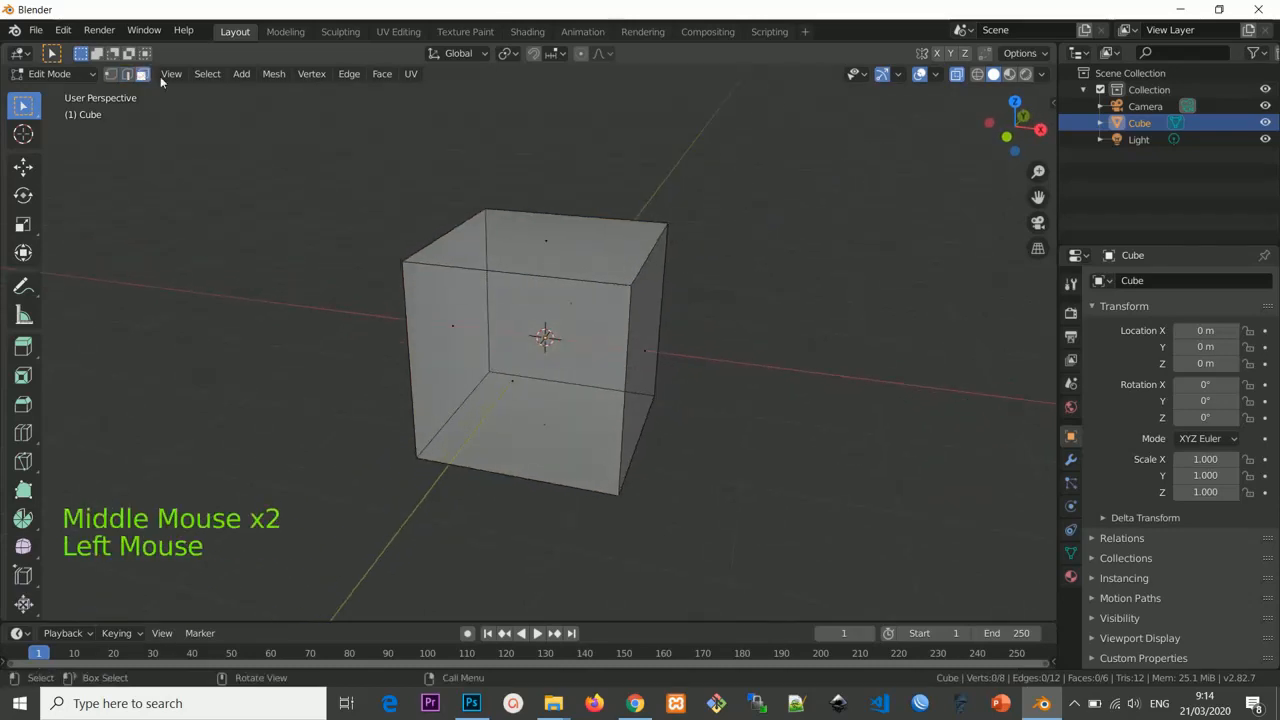
middle_drag(713, 419, 698, 391)
click(654, 362)
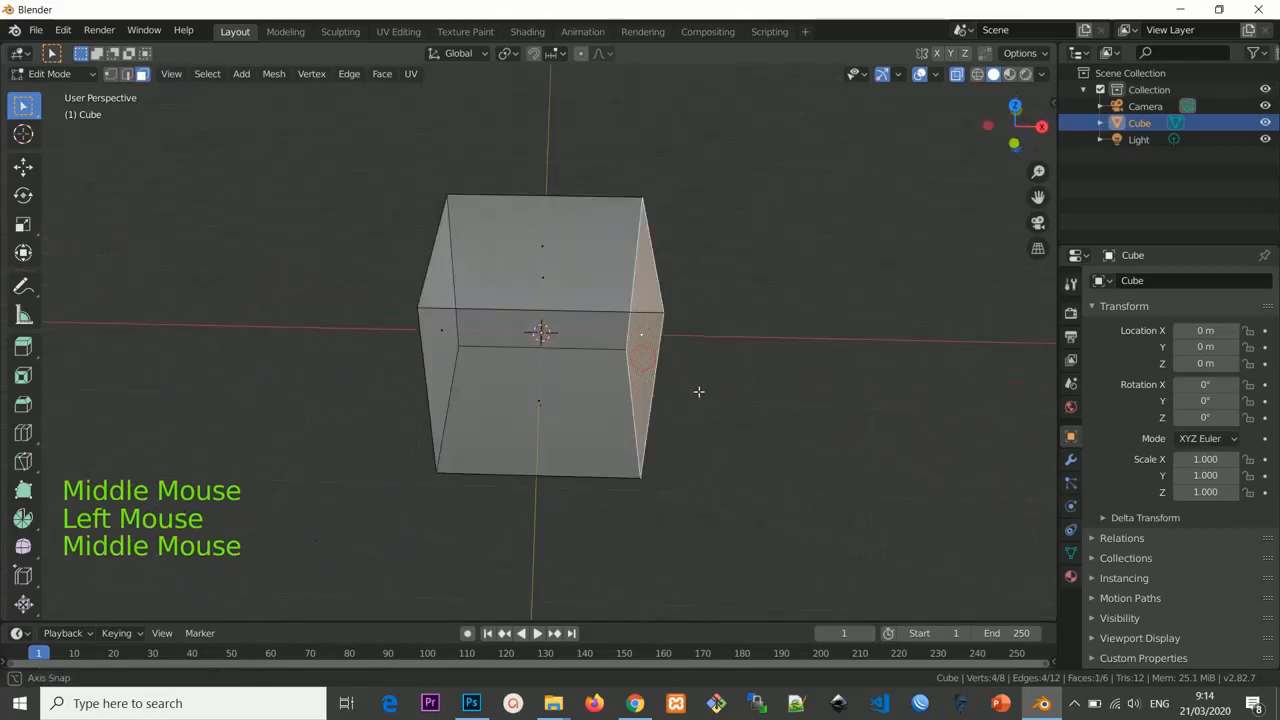
Select the cube's top face, add the +X side face to the selection, then select only the front face.
click(571, 262)
middle_drag(686, 346, 650, 362)
shift+click(645, 343)
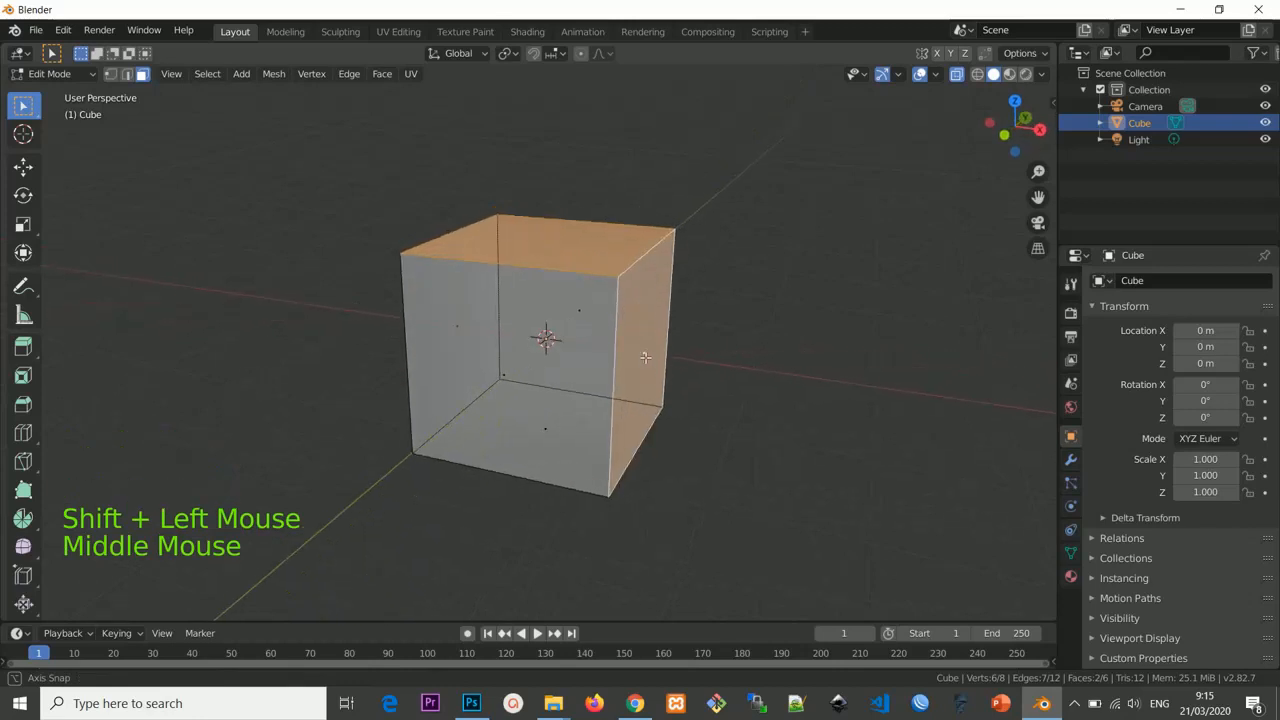
click(503, 380)
middle_drag(503, 380, 634, 371)
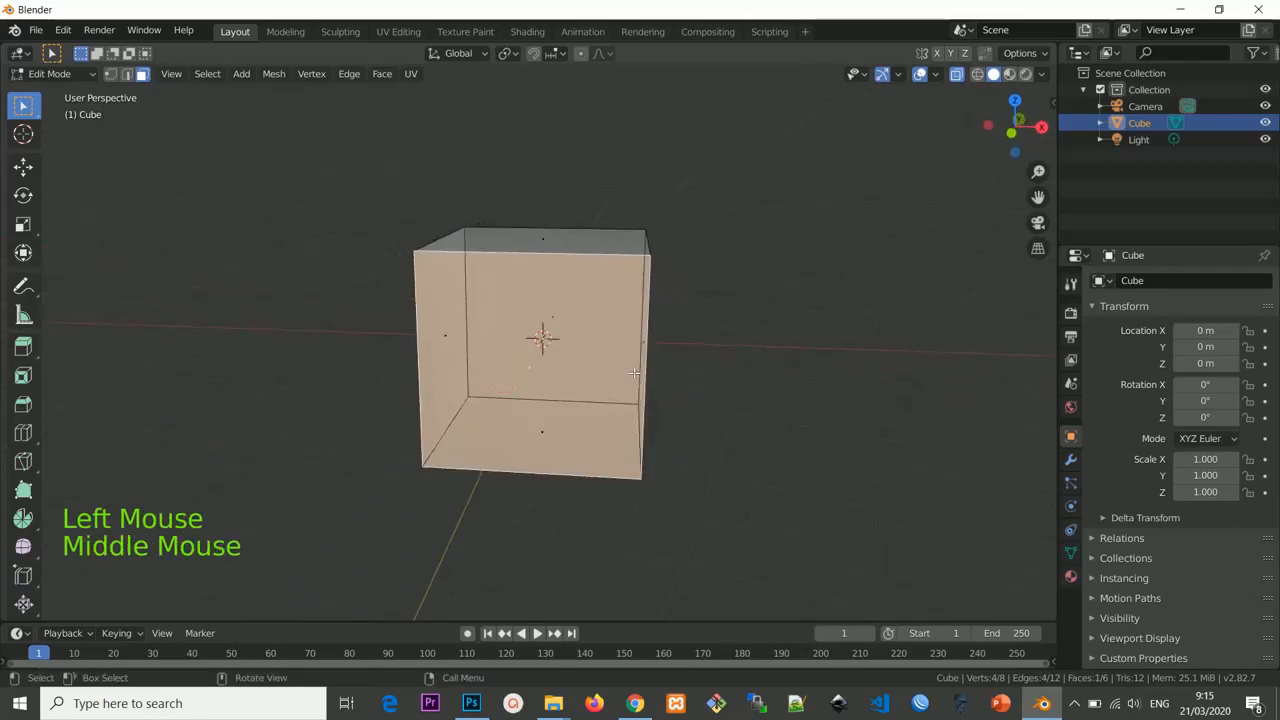
Box-select every cube face except the -X side face twice, clearing the face selection after each time.
key(b)
drag(796, 153, 462, 553)
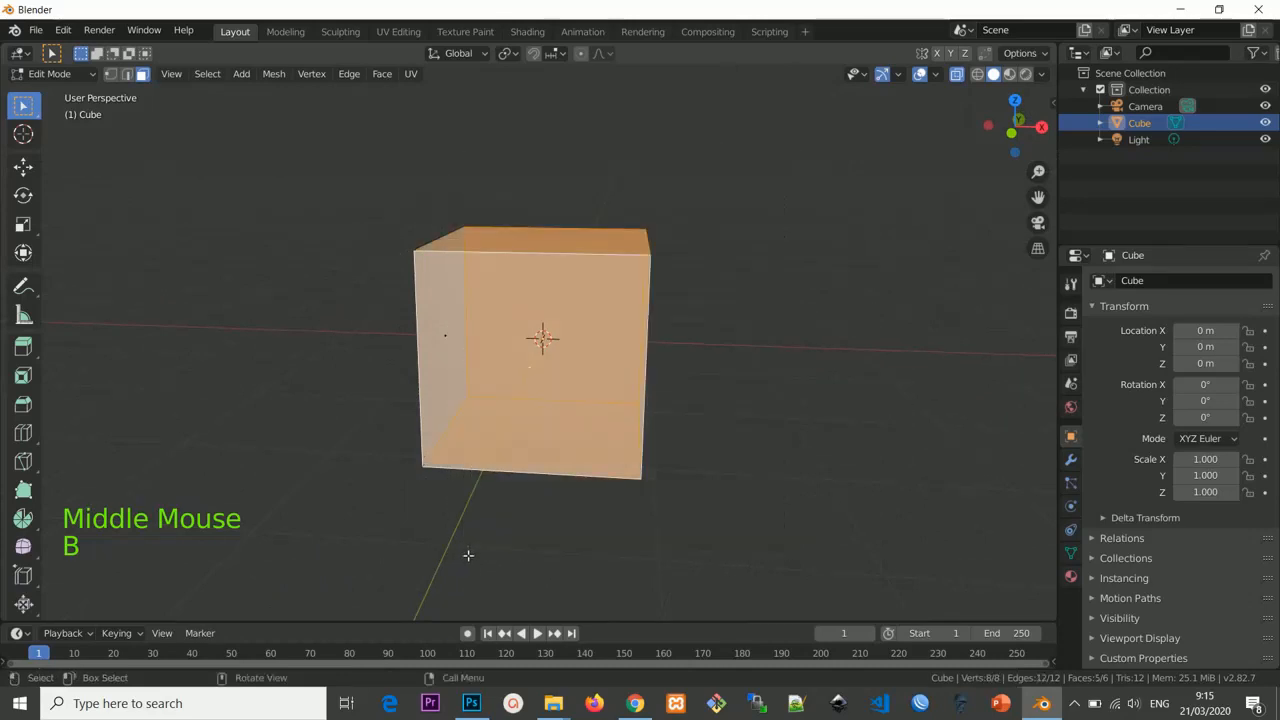
key(a)
key(a)
key(a)
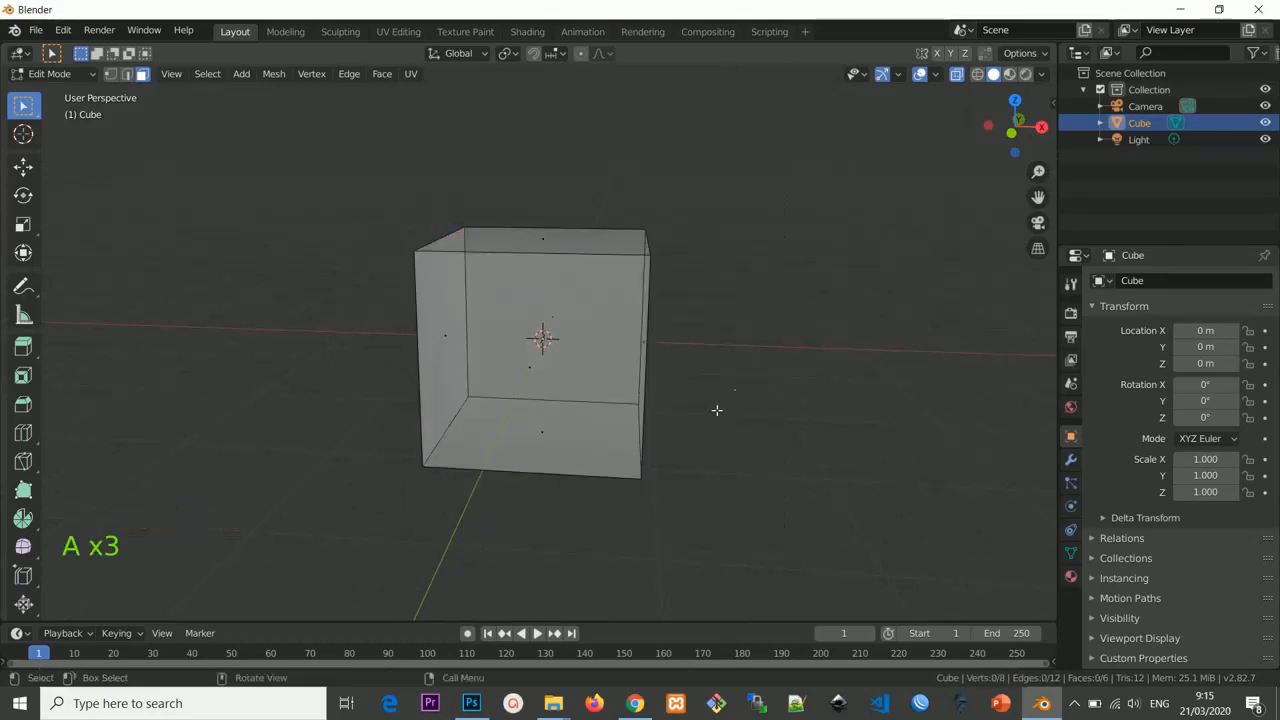
key(b)
drag(838, 147, 517, 569)
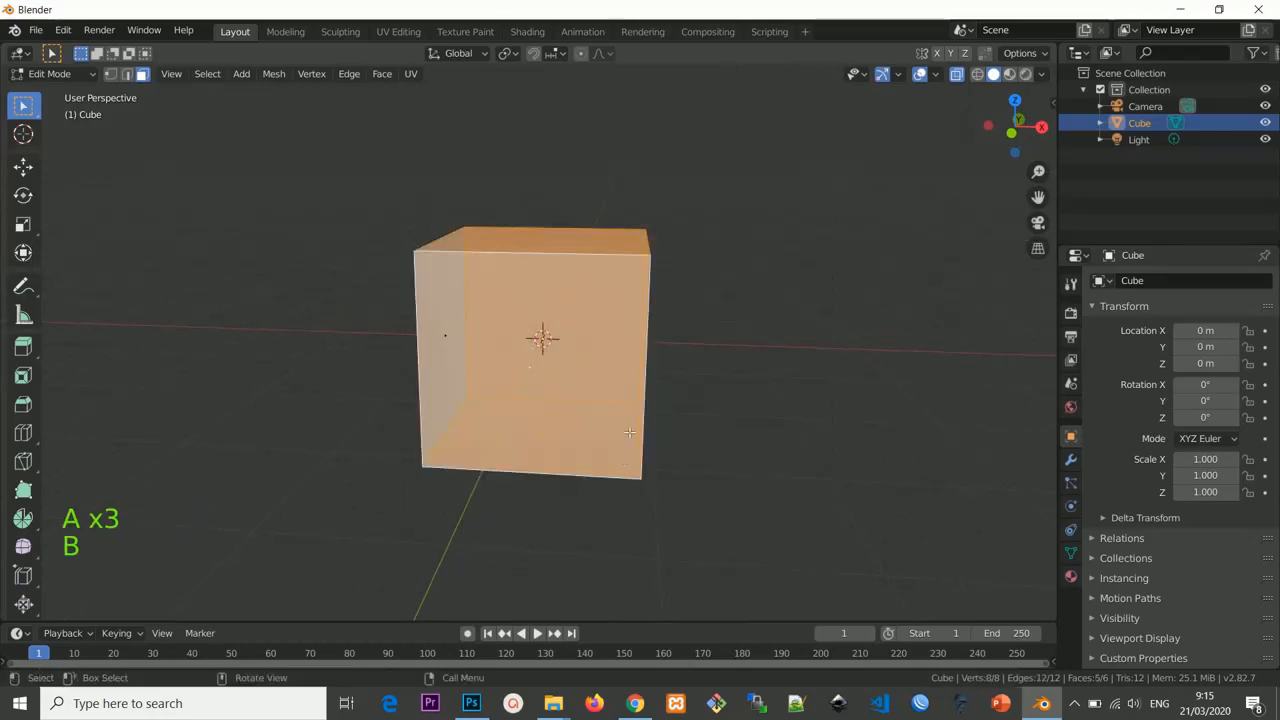
mouse_move(629, 432)
middle_down()
mouse_move(709, 380)
mouse_move(664, 382)
mouse_move(640, 451)
middle_up()
key(a)
key(a)
key(a)
Select only the cube's +X side face and view it from several angles.
scroll(664, 382, down, 2)
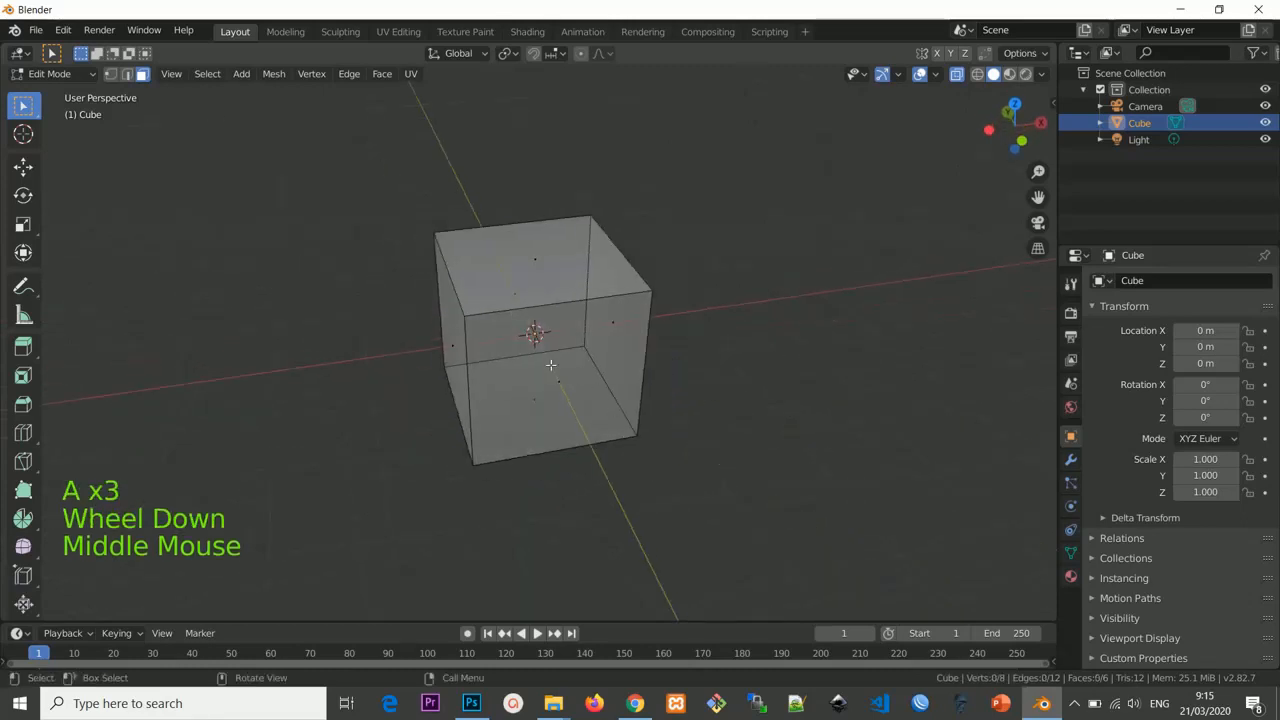
middle_drag(567, 290, 538, 304)
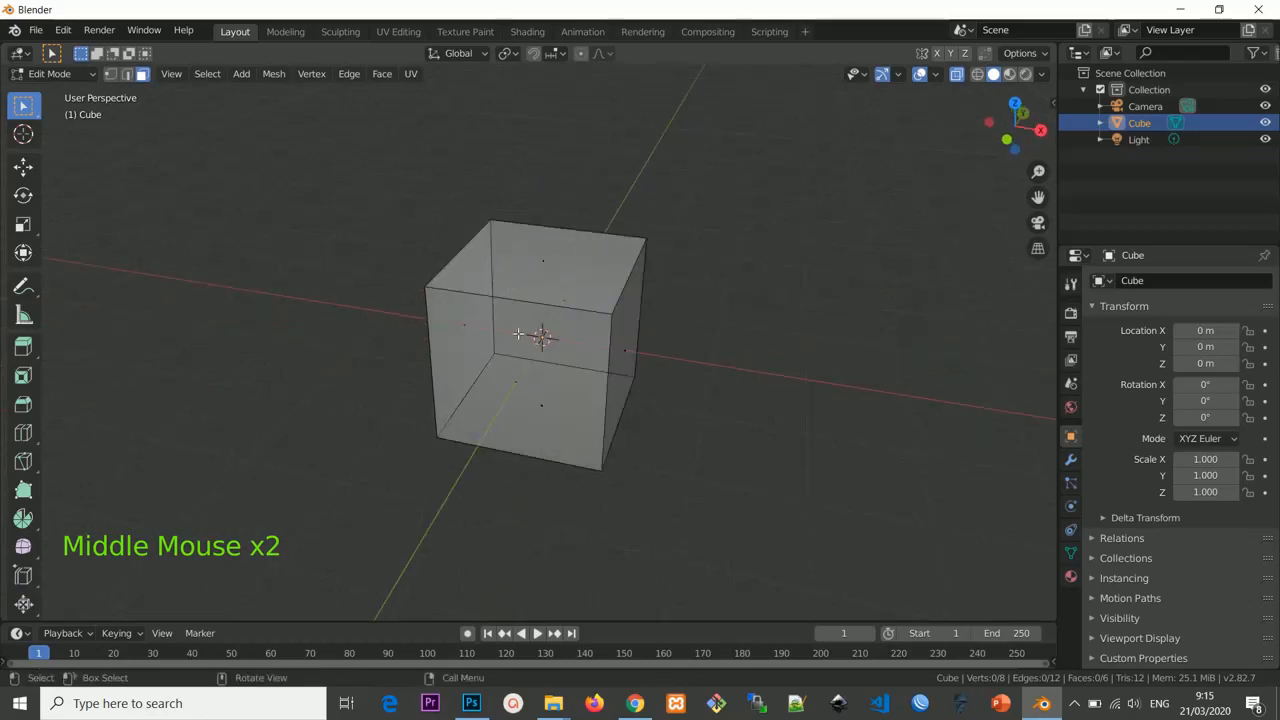
scroll(537, 368, down, 1)
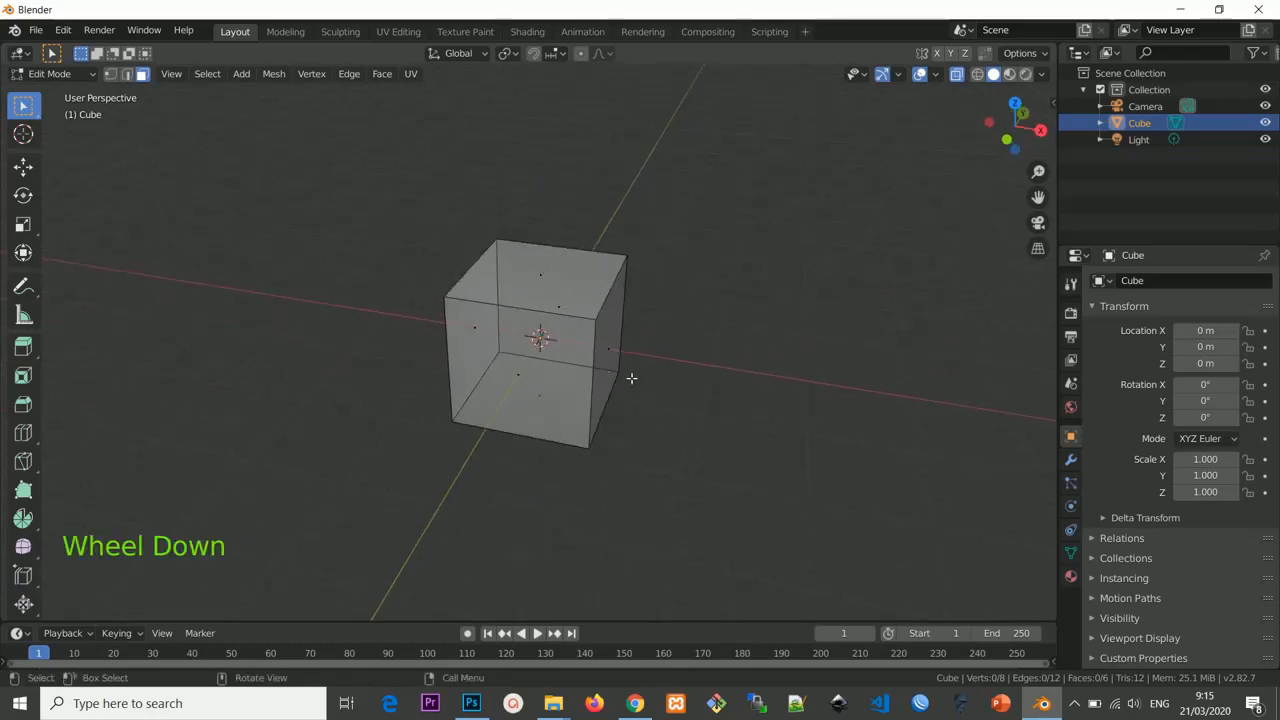
scroll(631, 378, down, 1)
middle_drag(620, 386, 603, 392)
click(594, 346)
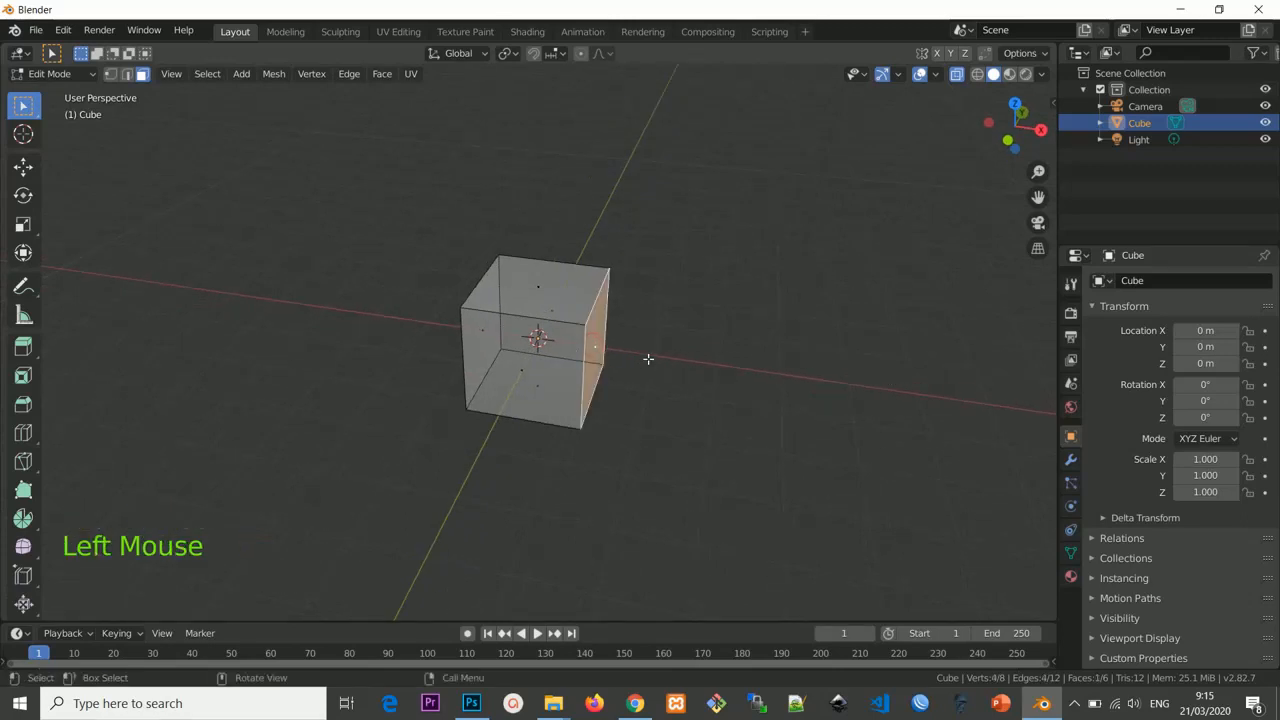
middle_drag(644, 369, 660, 379)
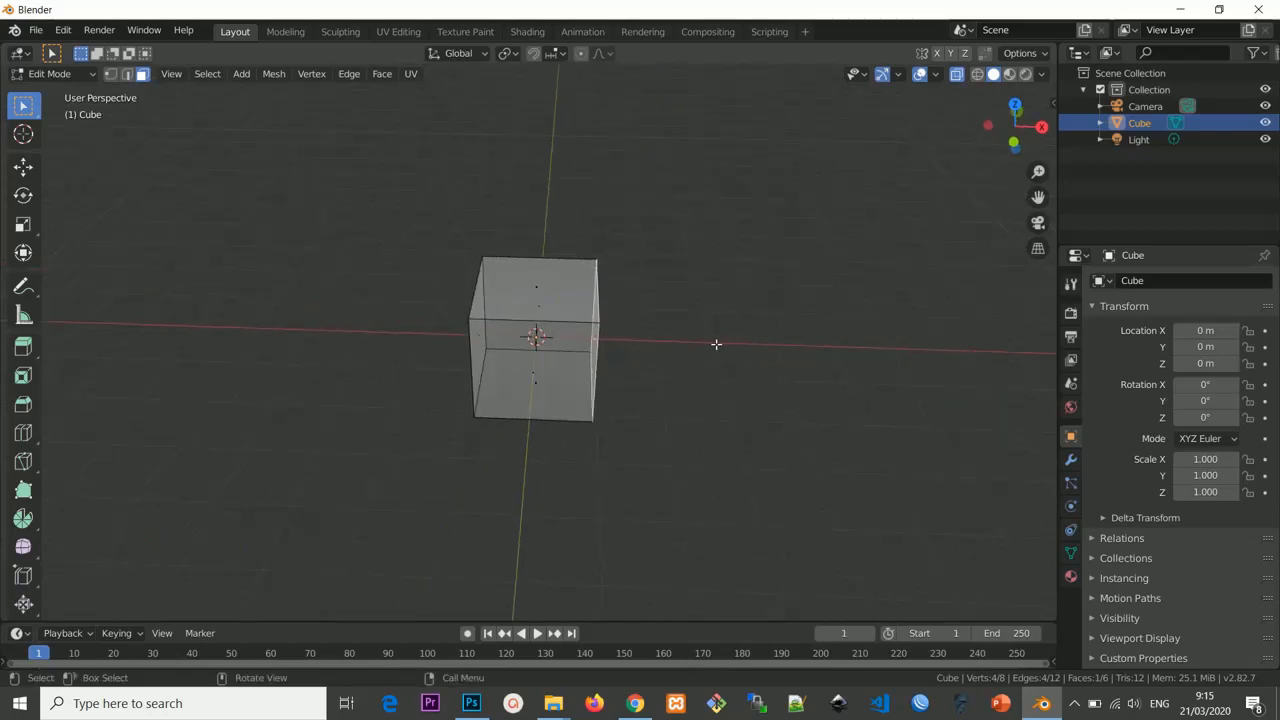
scroll(716, 344, down, 2)
middle_drag(700, 340, 578, 349)
scroll(578, 349, up, 2)
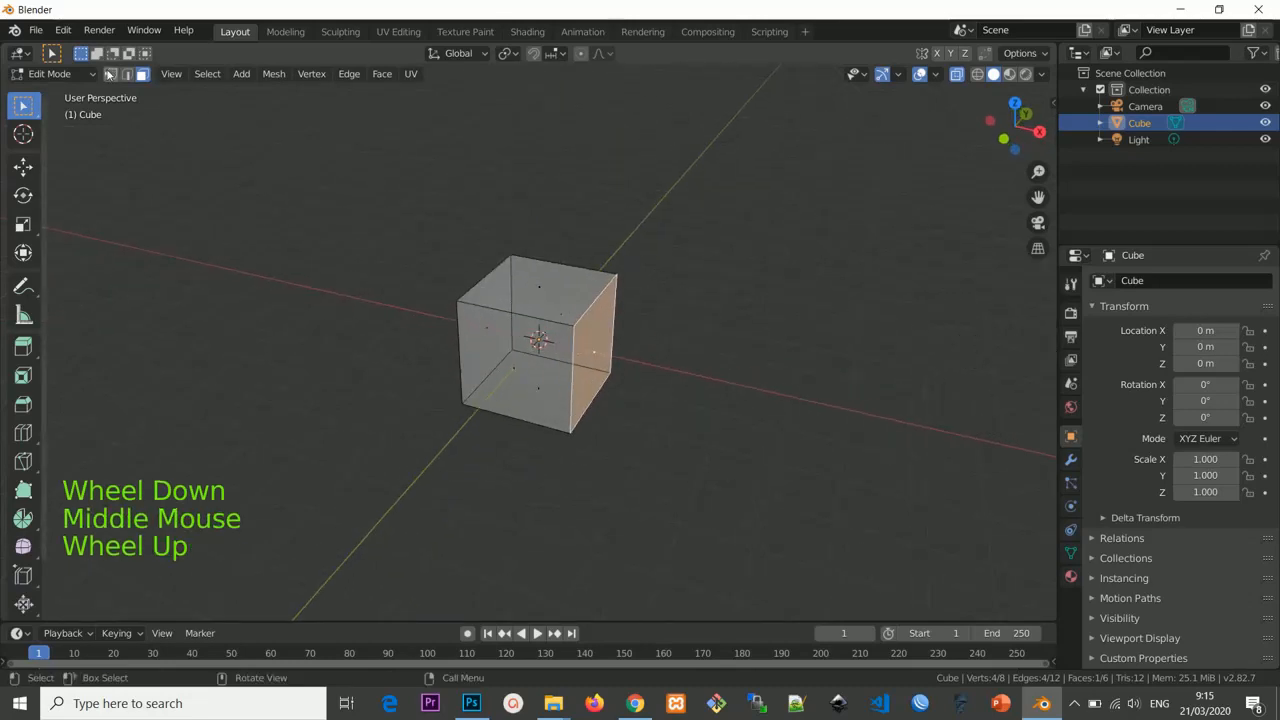
Switch to vertex select mode, clear the selection and select the four corner vertices of the cube's +X side.
click(110, 75)
key(a)
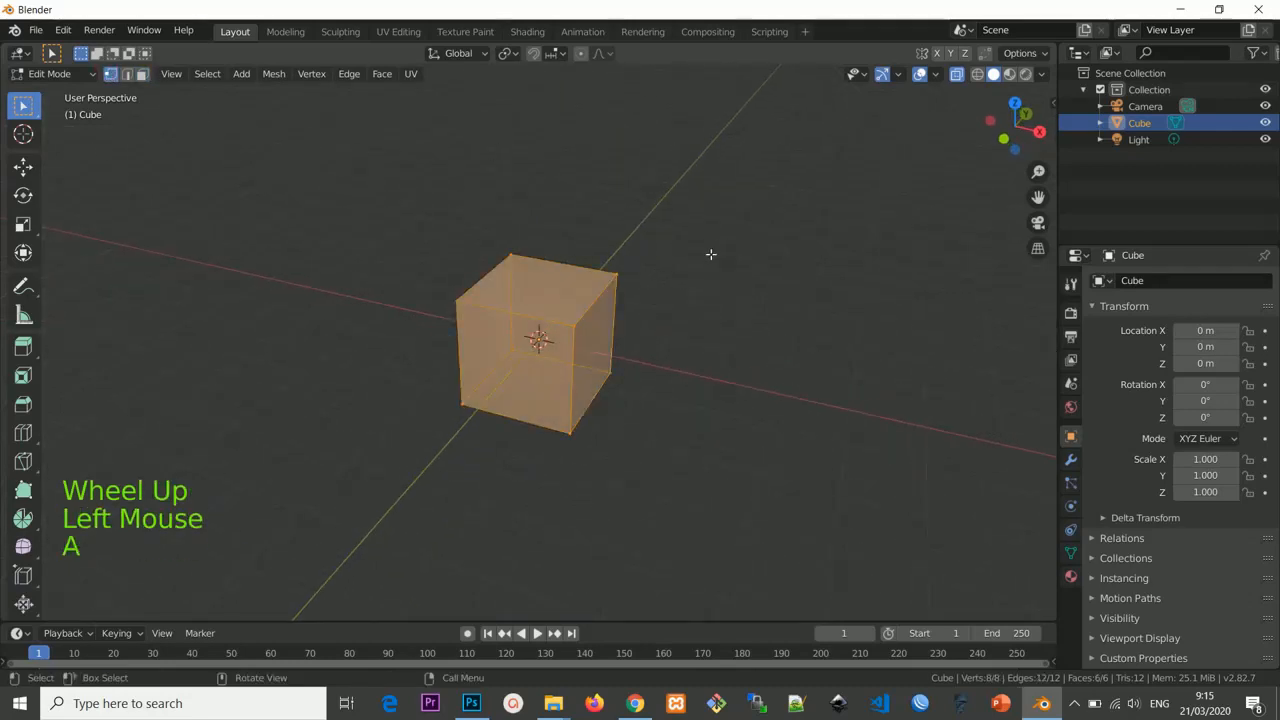
key(a)
key(a)
key(a)
key(a)
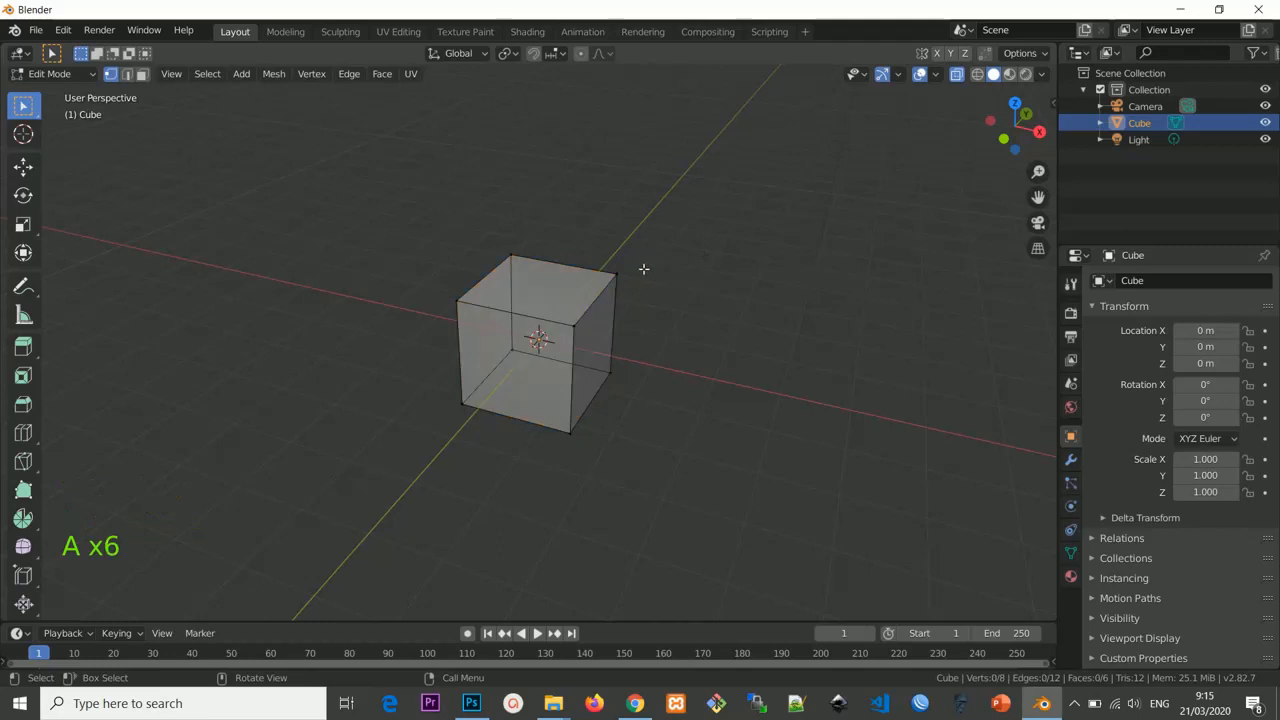
shift+click(646, 268)
shift+click(574, 326)
shift+click(570, 430)
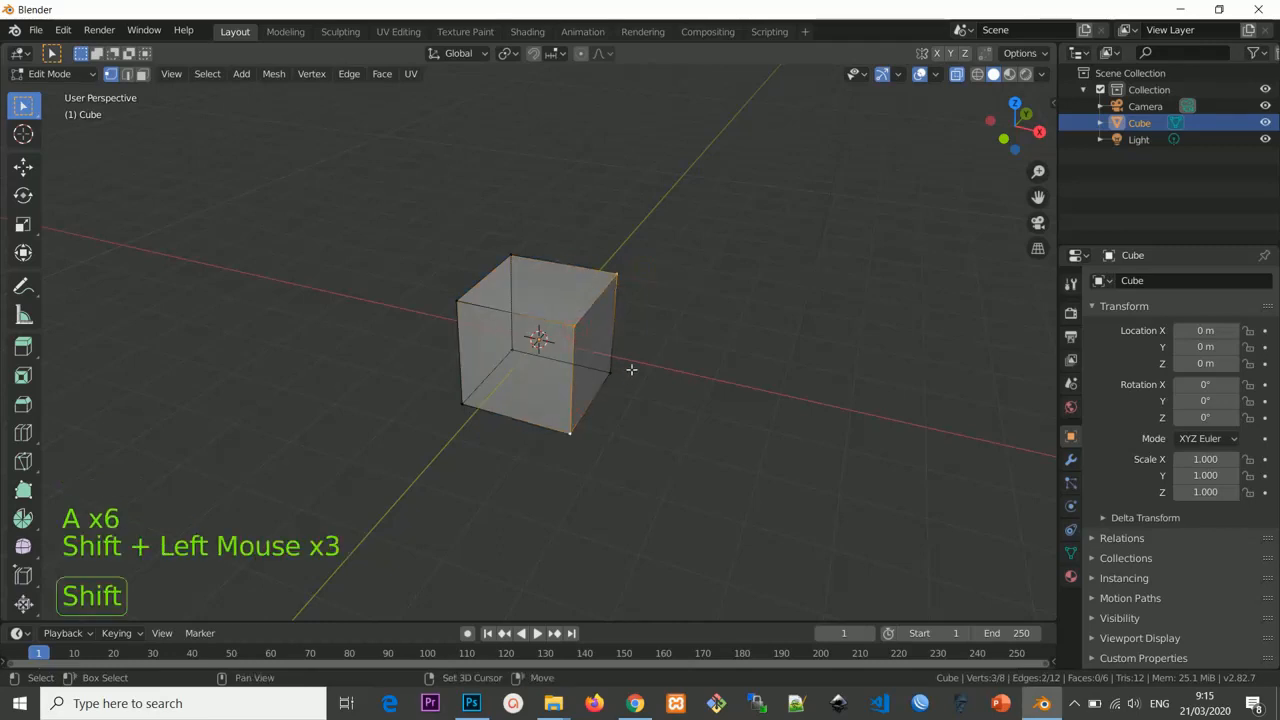
shift+click(610, 372)
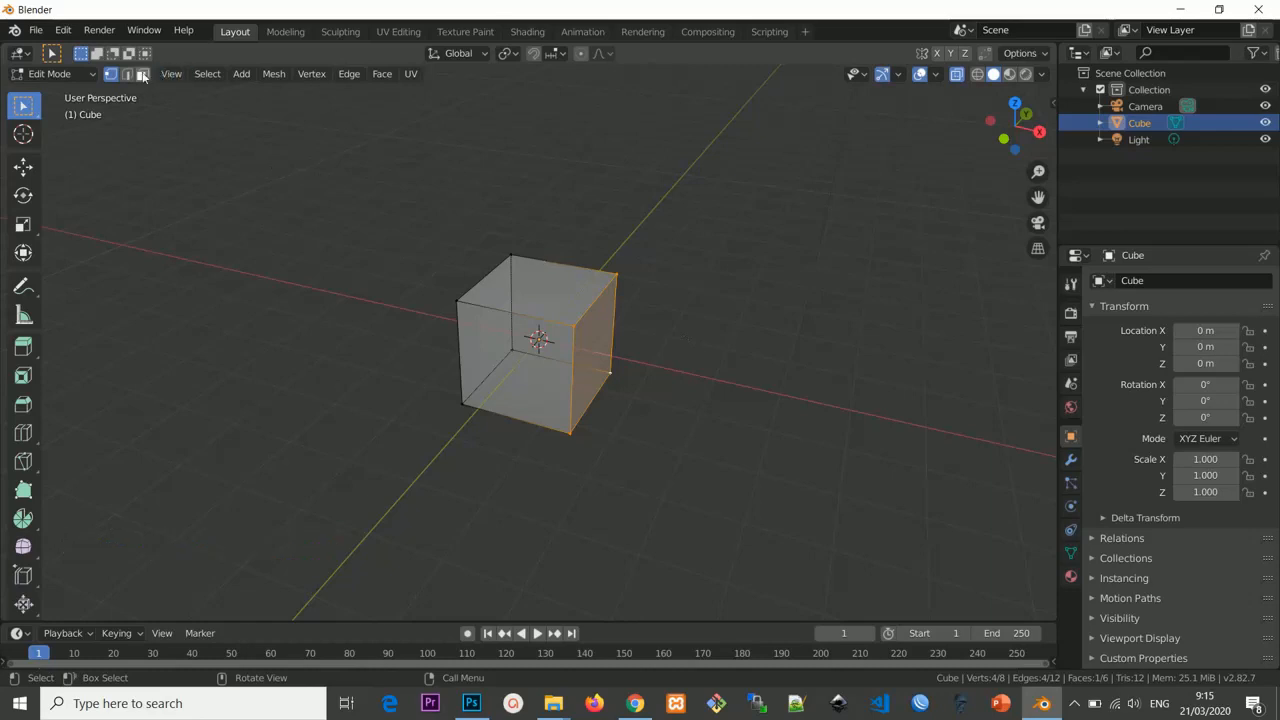
Return to face select mode, select the top face, then select the +X side face instead.
click(143, 76)
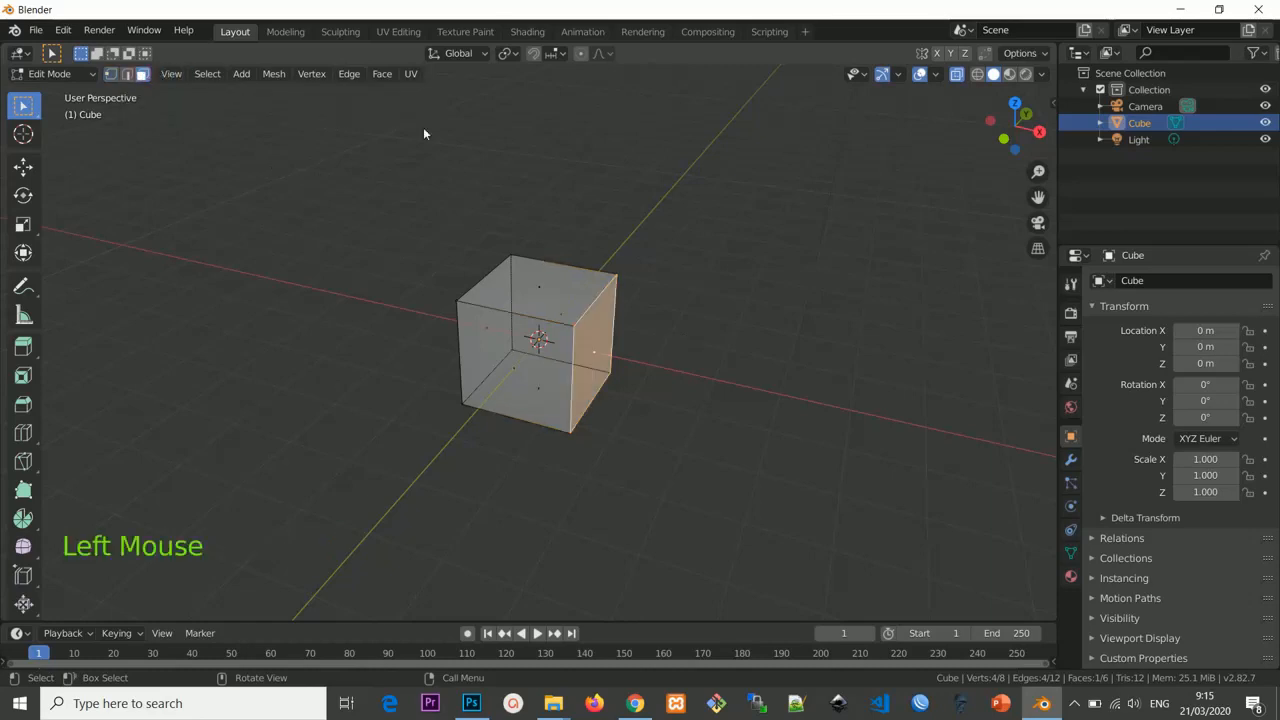
click(543, 278)
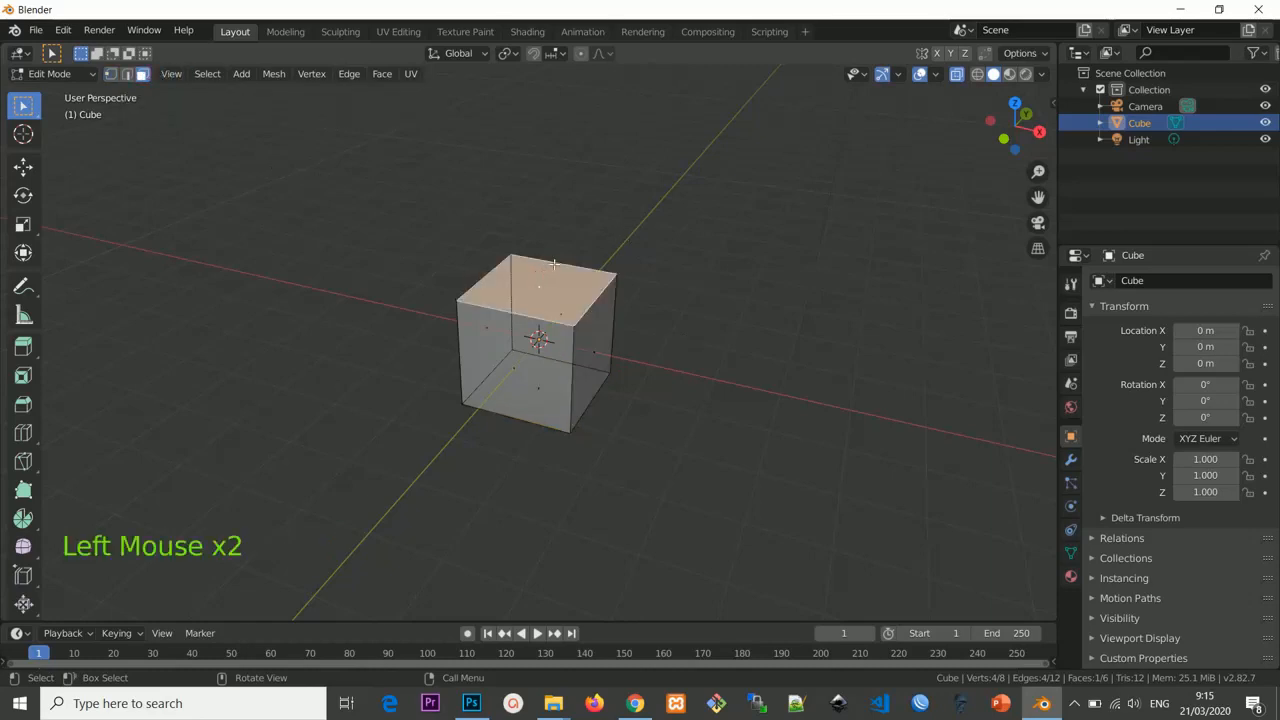
click(645, 367)
middle_drag(645, 367, 667, 367)
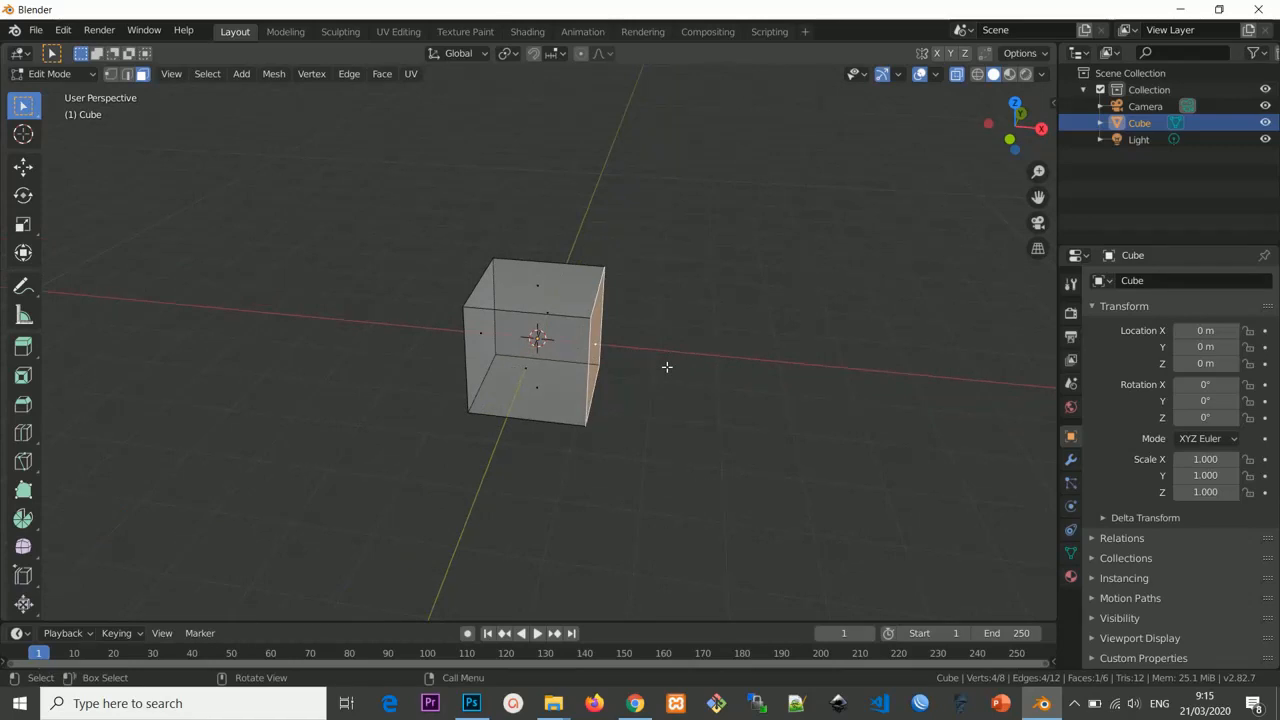
Try to move the selected +X side face outward along the global X axis.
scroll(640, 346, down, 1)
scroll(637, 352, up, 2)
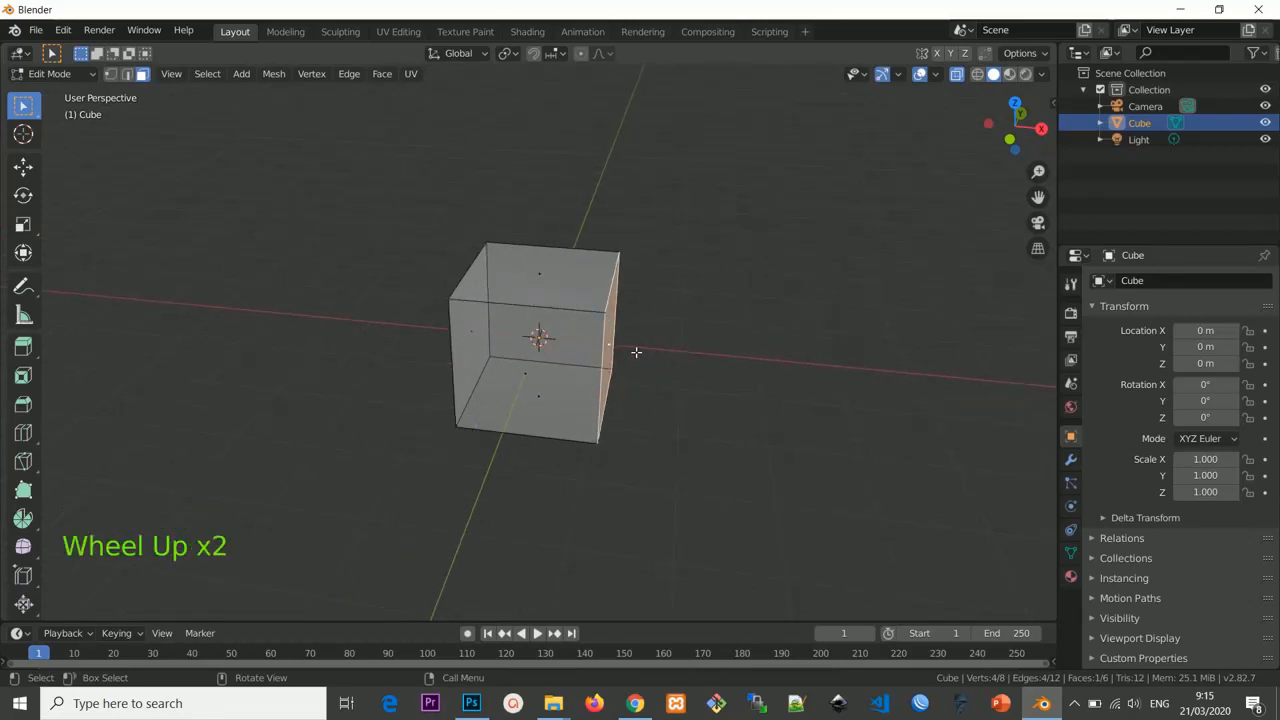
scroll(636, 352, down, 2)
scroll(636, 352, up, 1)
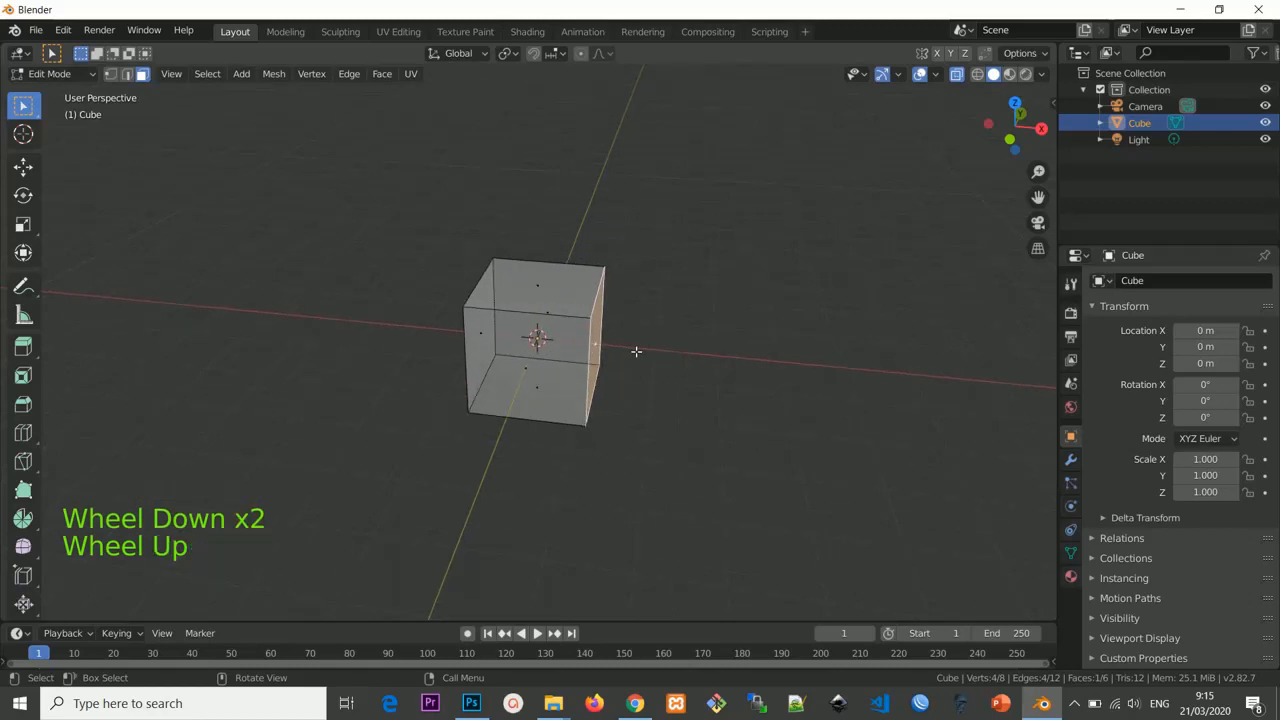
key(g)
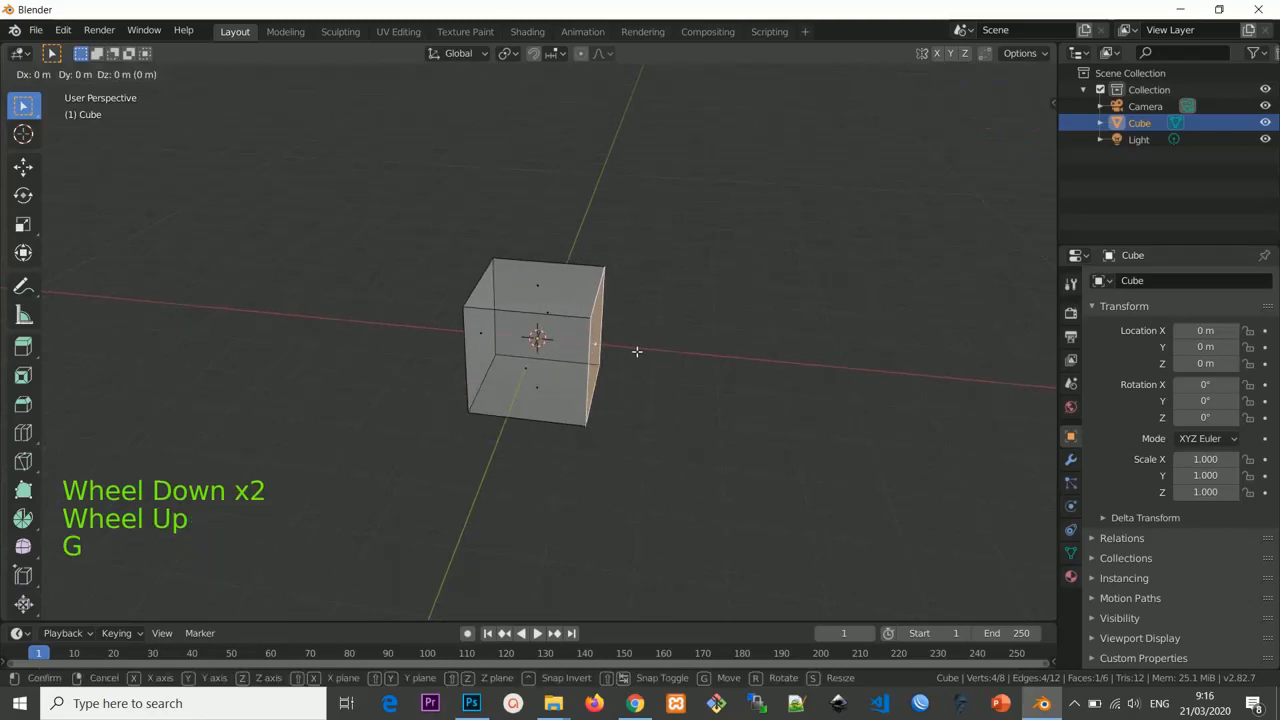
key(x)
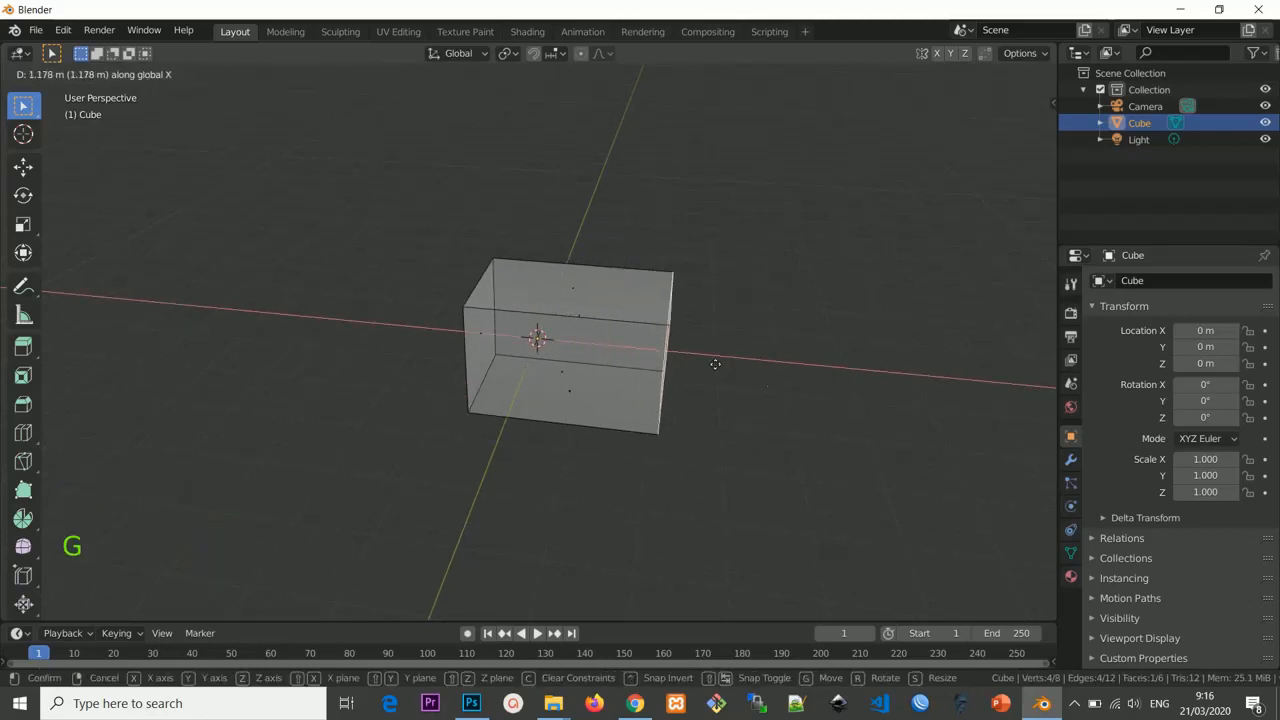
right_click(838, 393)
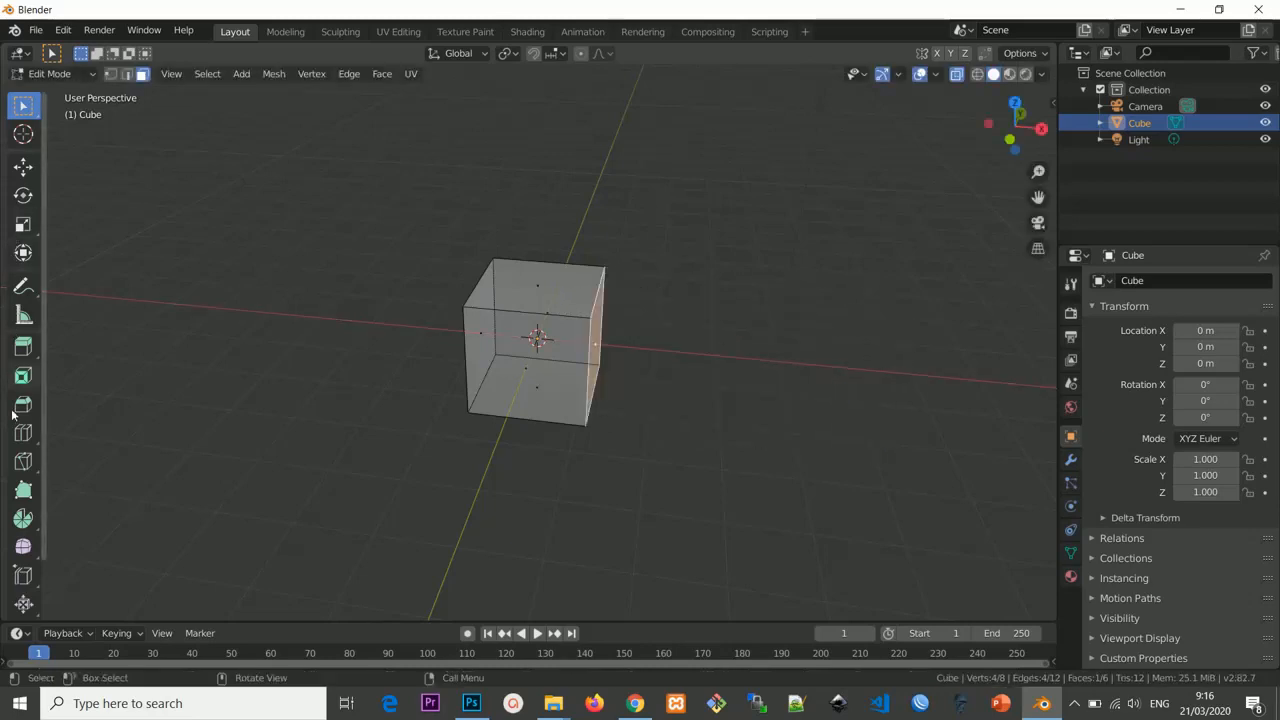
Activate the Move tool for the selected +X side face.
scroll(25, 523, down, 4)
scroll(25, 523, down, 1)
scroll(25, 515, up, 7)
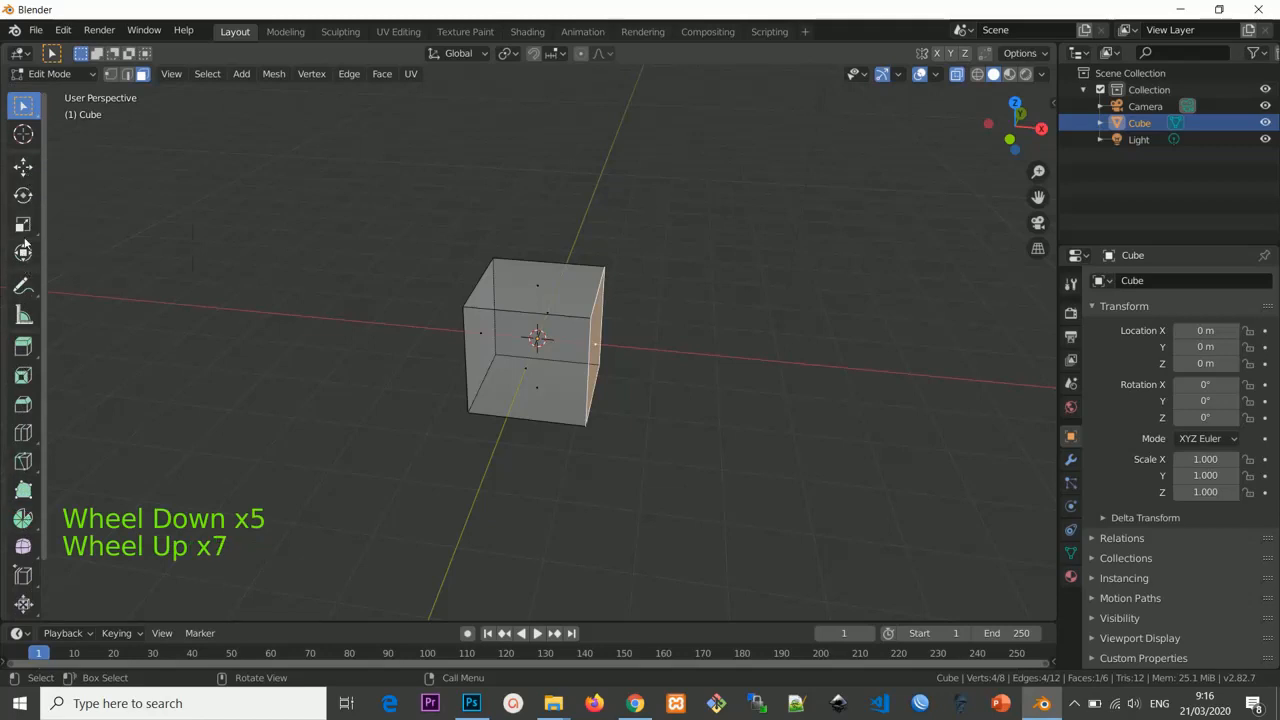
click(24, 167)
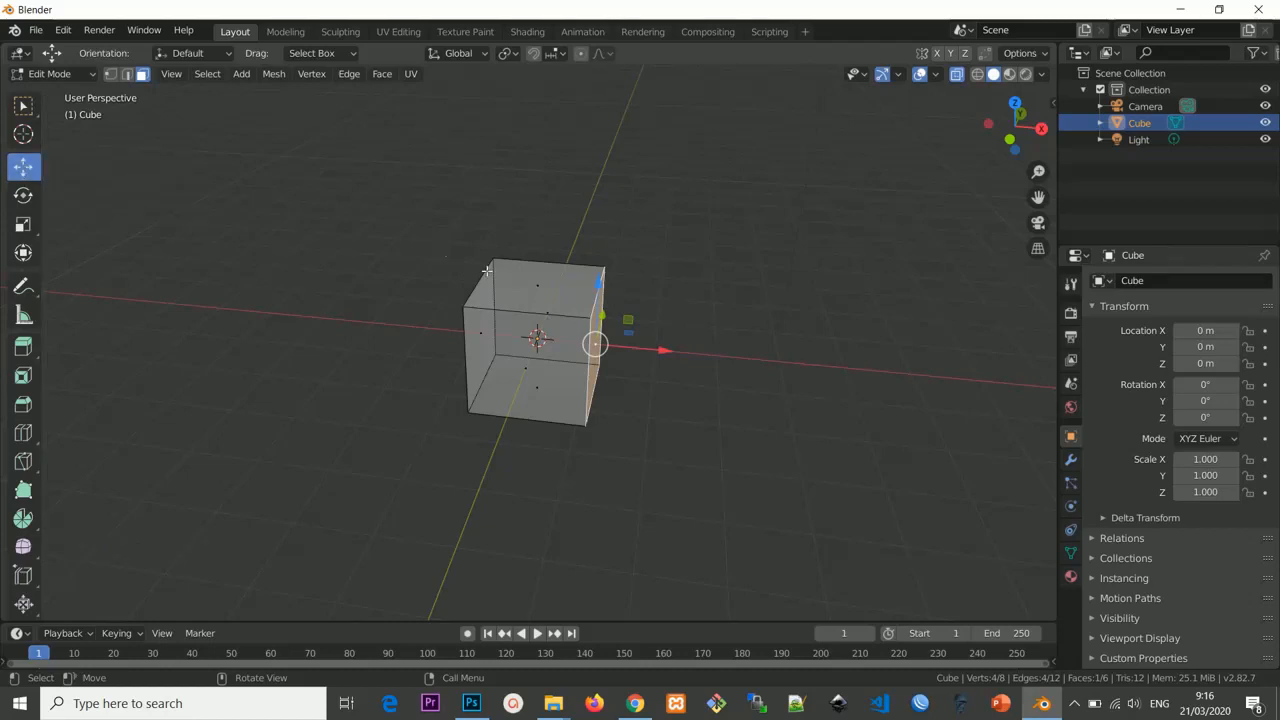
middle_drag(594, 343, 669, 355)
scroll(662, 310, up, 1)
scroll(689, 373, down, 2)
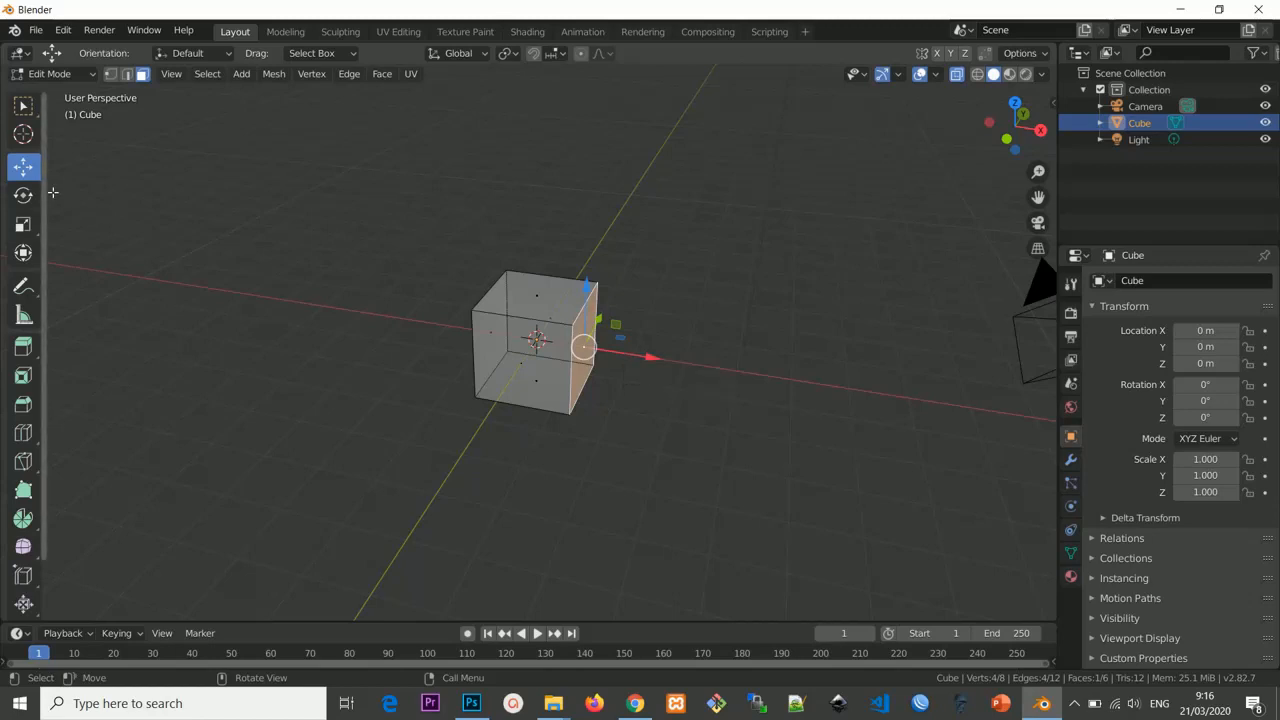
Switch to the Rotate tool and back to the Move tool, then pull the +X side face outward along X until the cube is about twice as long.
click(23, 195)
click(23, 195)
click(27, 168)
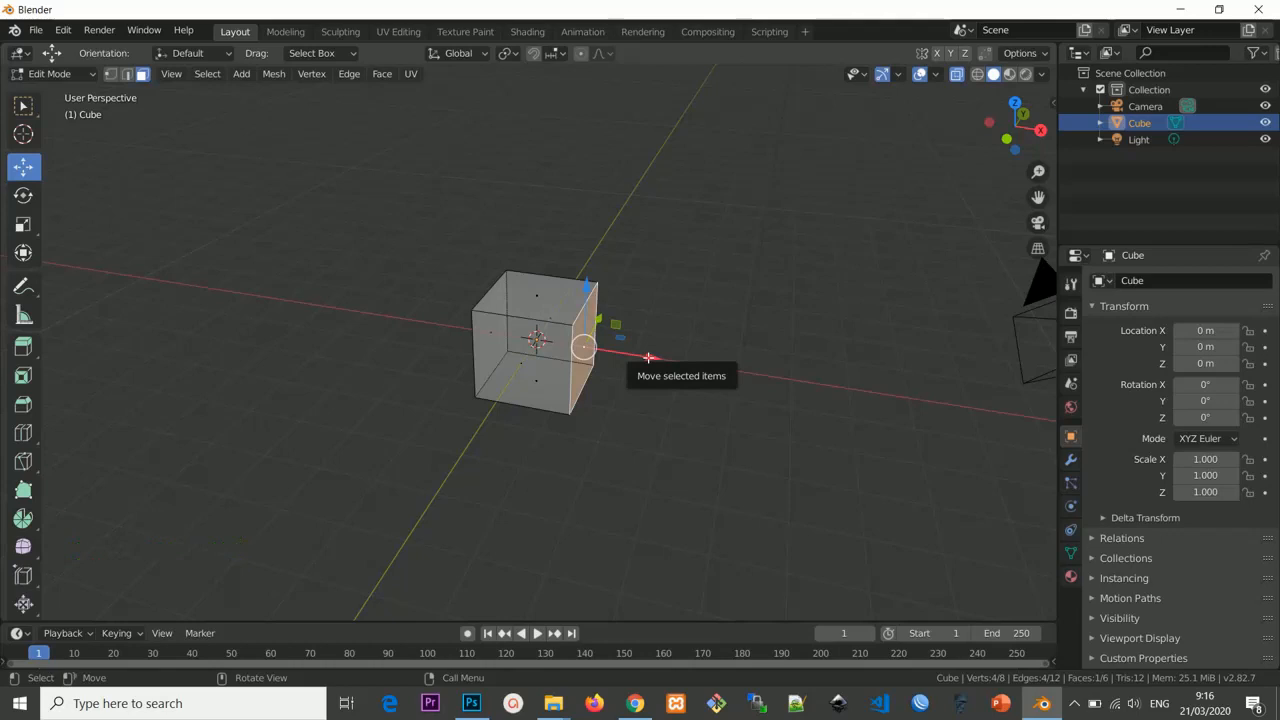
drag(649, 357, 736, 416)
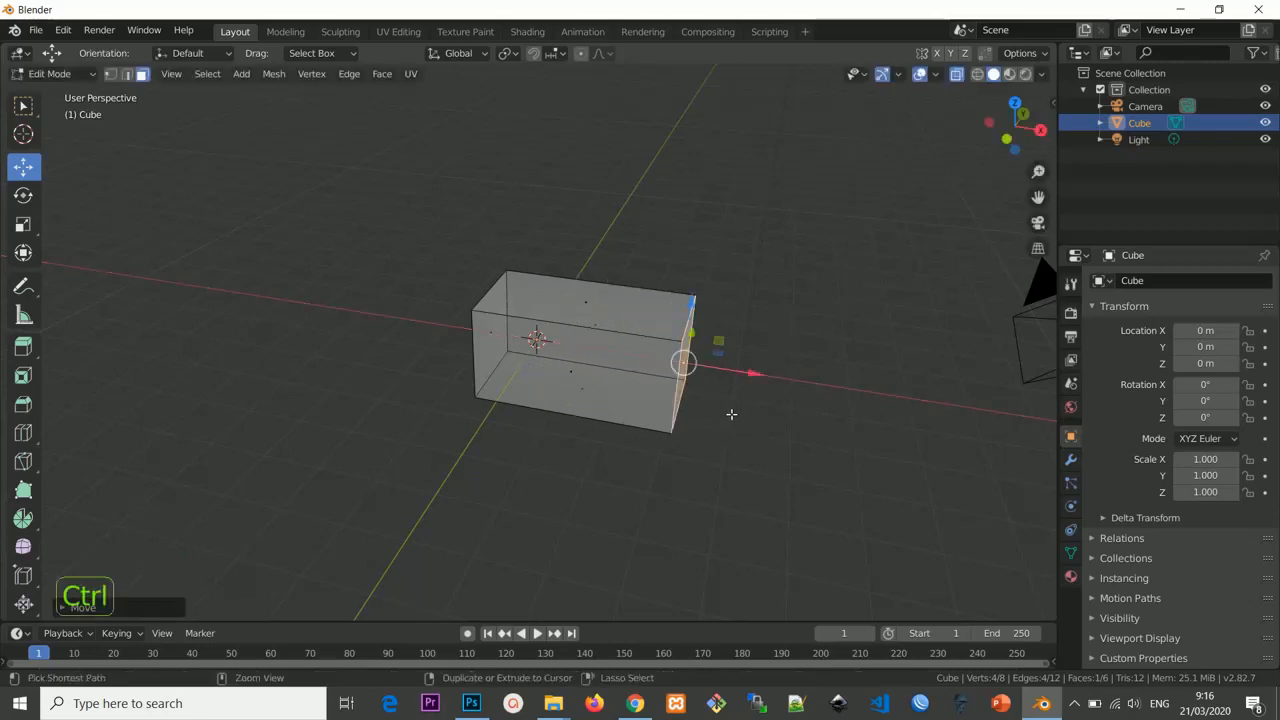
In front view, move the +X side face back inward along X, then outward again by about 0.31 m.
key(KP_1)
scroll(730, 413, up, 4)
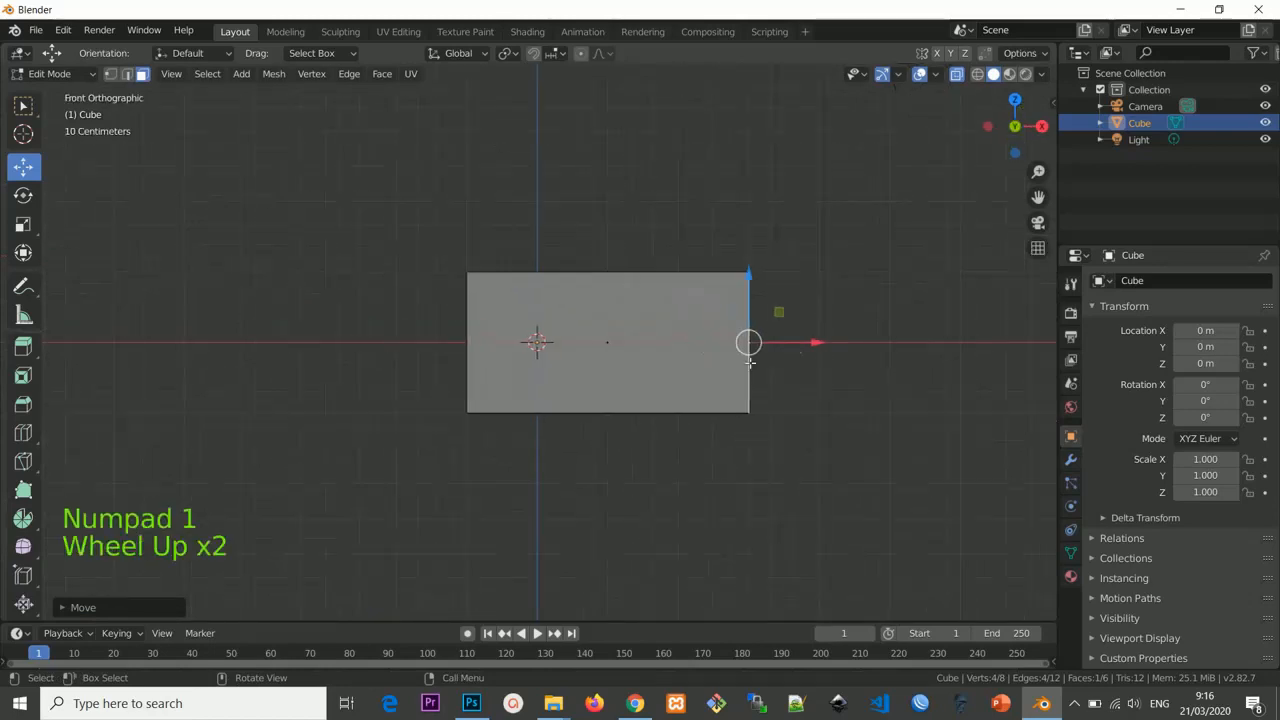
shift+middle_drag(788, 395, 663, 386)
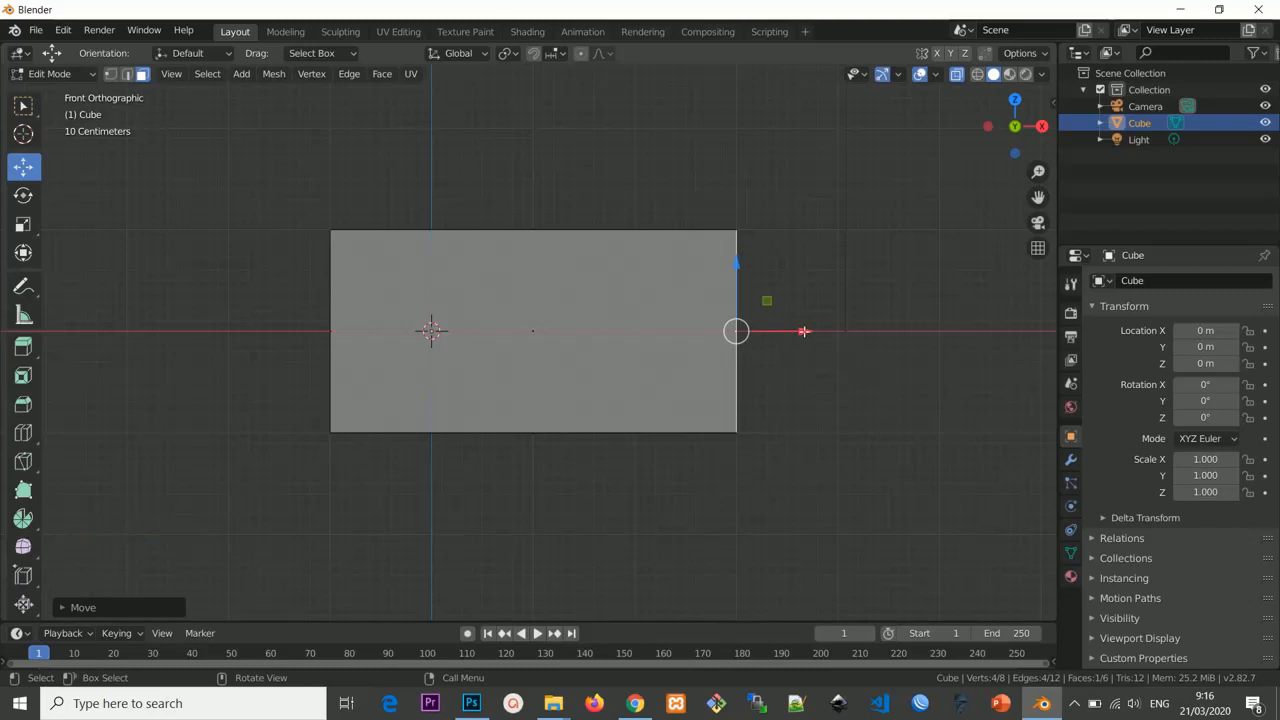
drag(803, 331, 667, 334)
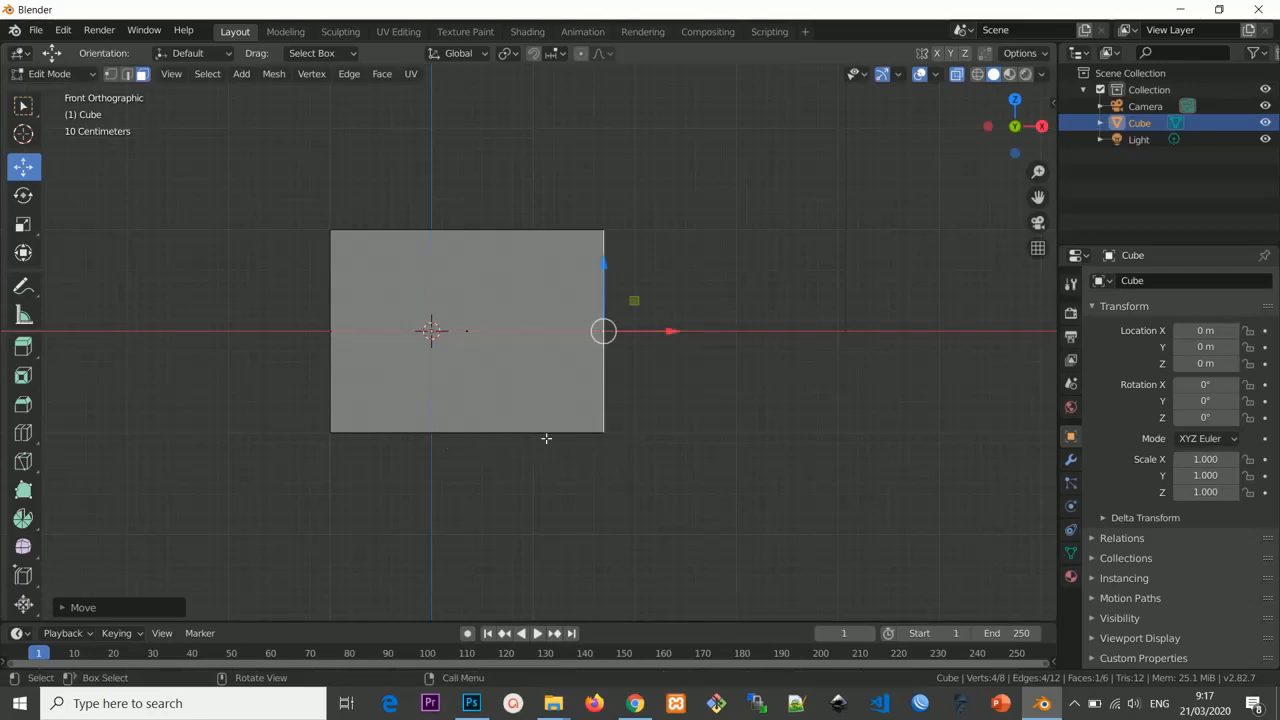
drag(668, 337, 704, 331)
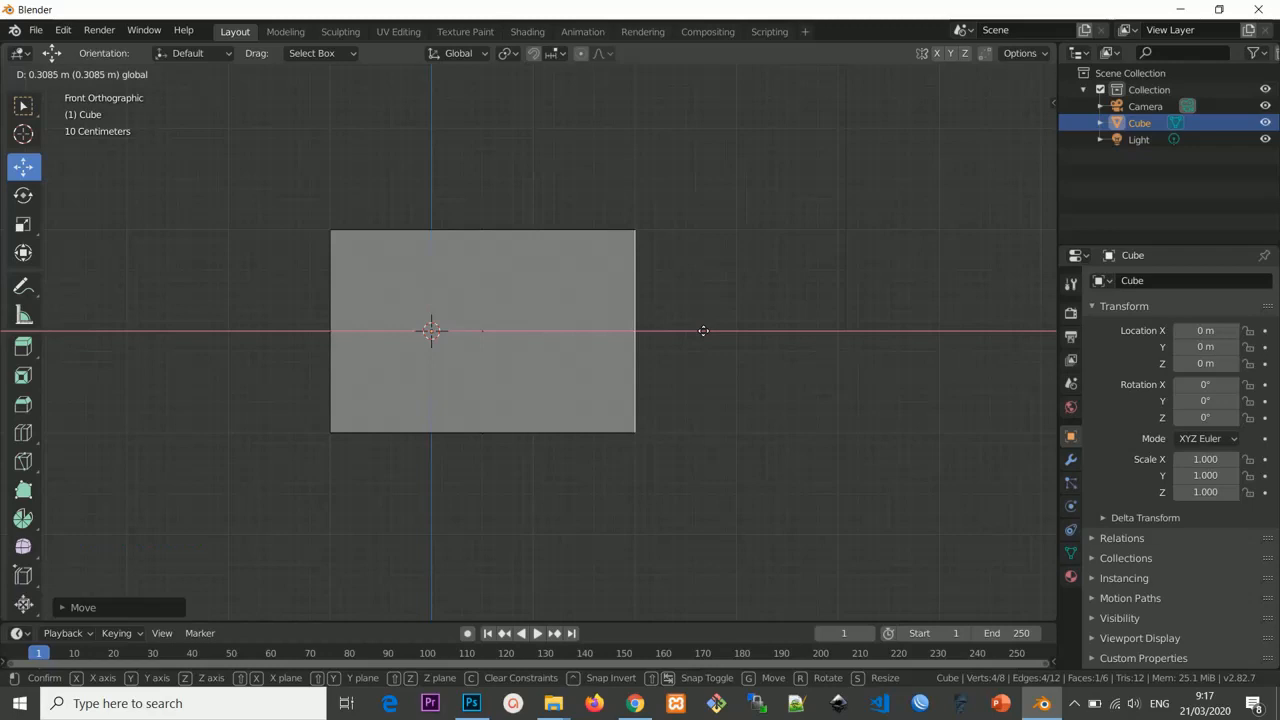
drag(703, 331, 703, 331)
Examine closely how the lower corner of the moved +X side face lines up with the grid.
scroll(723, 474, up, 6)
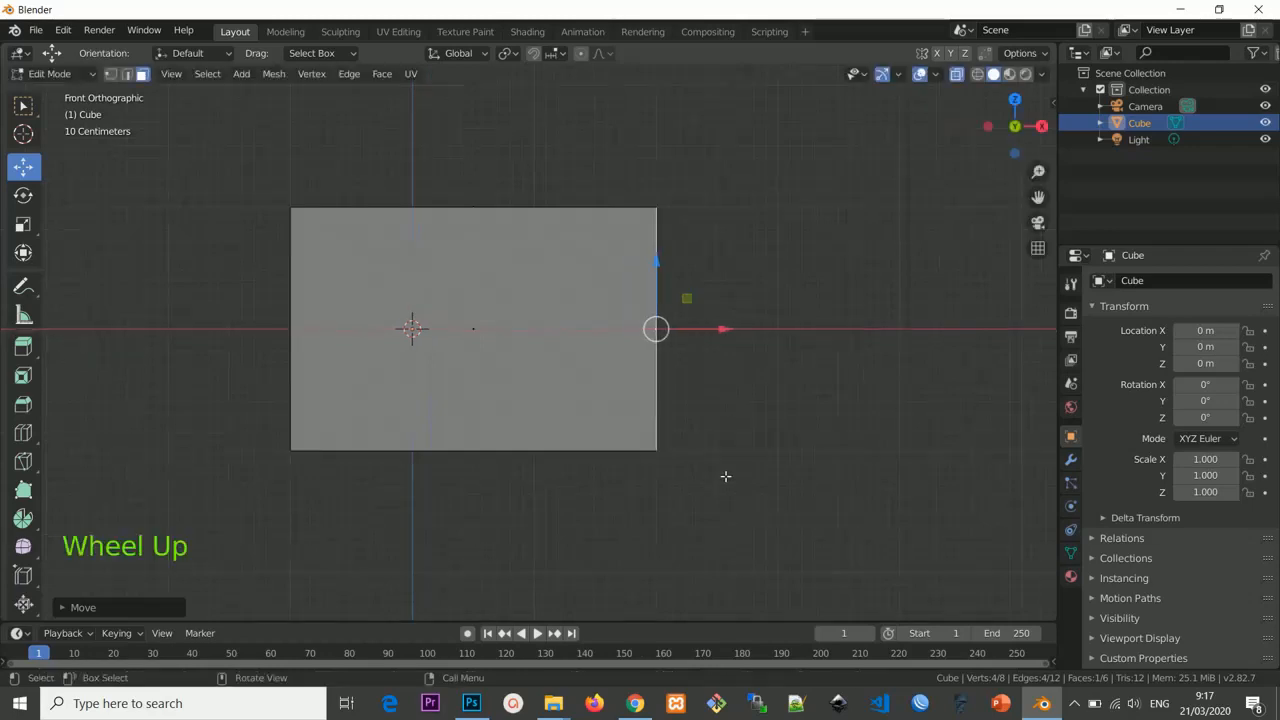
shift+middle_drag(805, 535, 843, 400)
scroll(777, 397, up, 3)
scroll(818, 420, up, 4)
shift+scroll(958, 511, up, 1)
shift+middle_drag(958, 511, 791, 380)
scroll(791, 380, up, 3)
shift+middle_drag(938, 500, 778, 394)
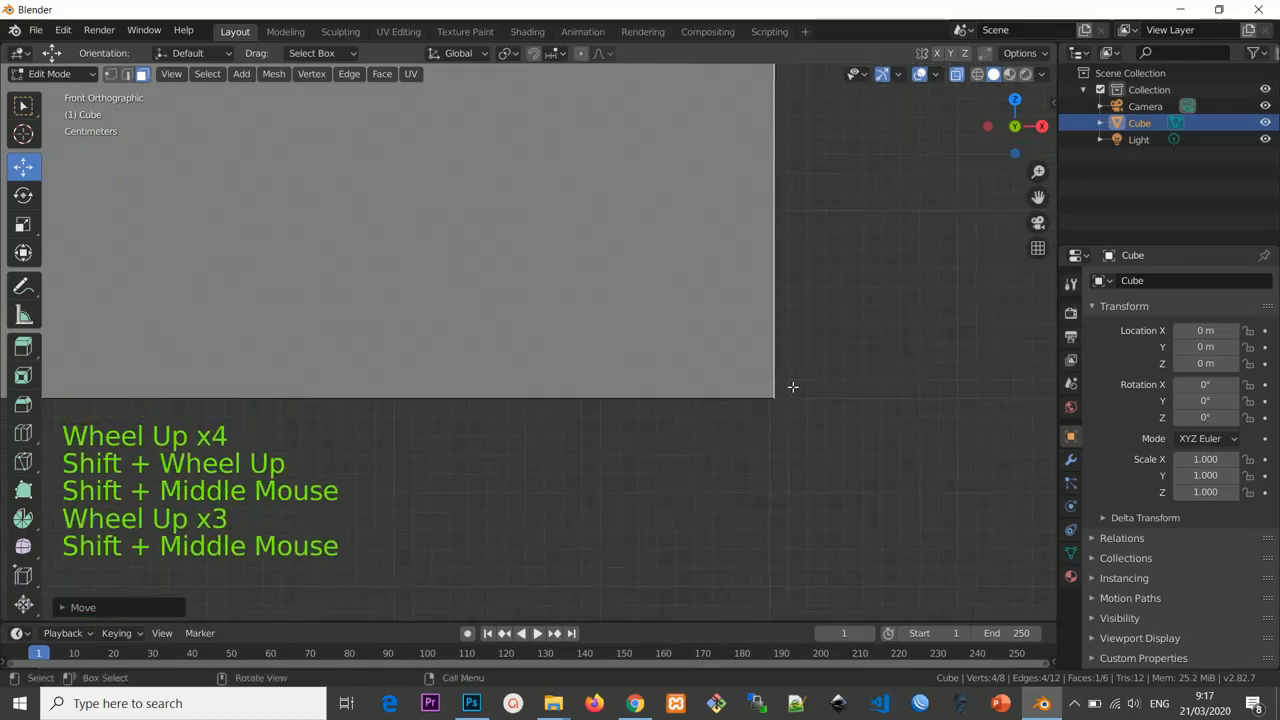
Move the +X side face along the X axis with increment snapping.
scroll(760, 385, down, 13)
shift+middle_drag(595, 281, 684, 372)
drag(708, 290, 706, 354)
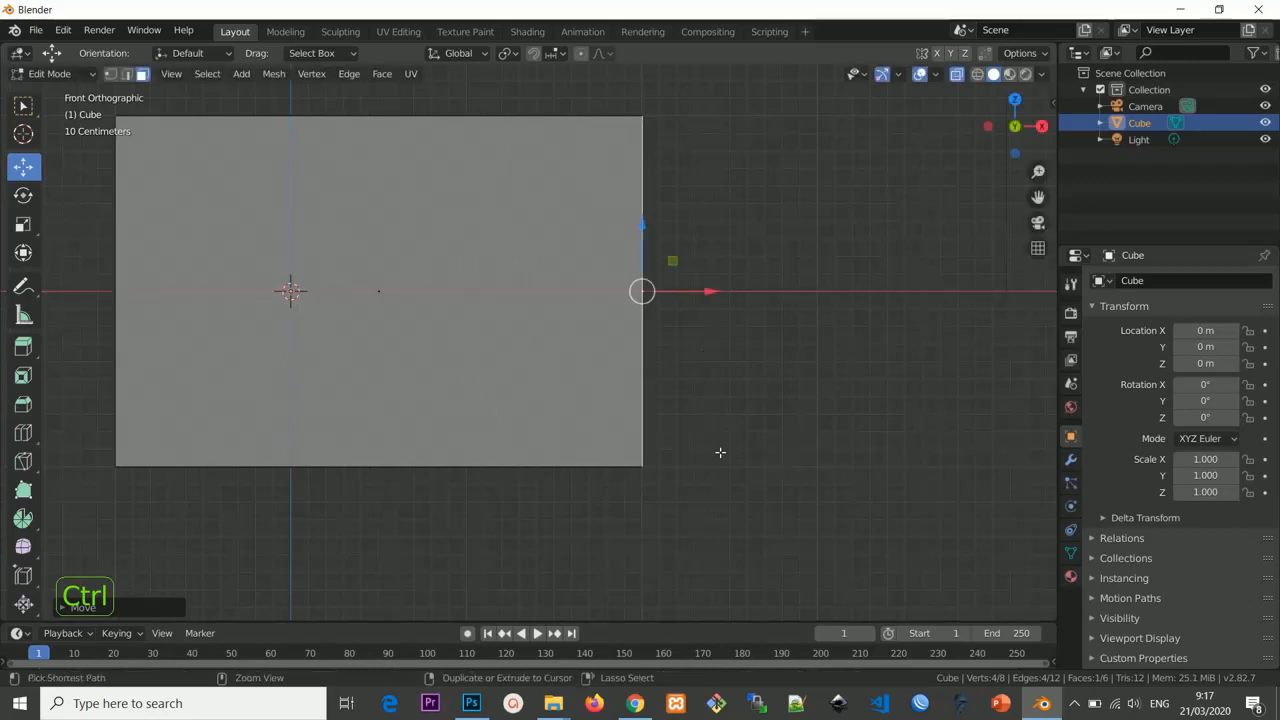
Examine in front view how the edge of the moved +X side face lines up with the grid.
scroll(724, 474, up, 3)
shift+middle_drag(744, 464, 766, 429)
scroll(766, 429, up, 4)
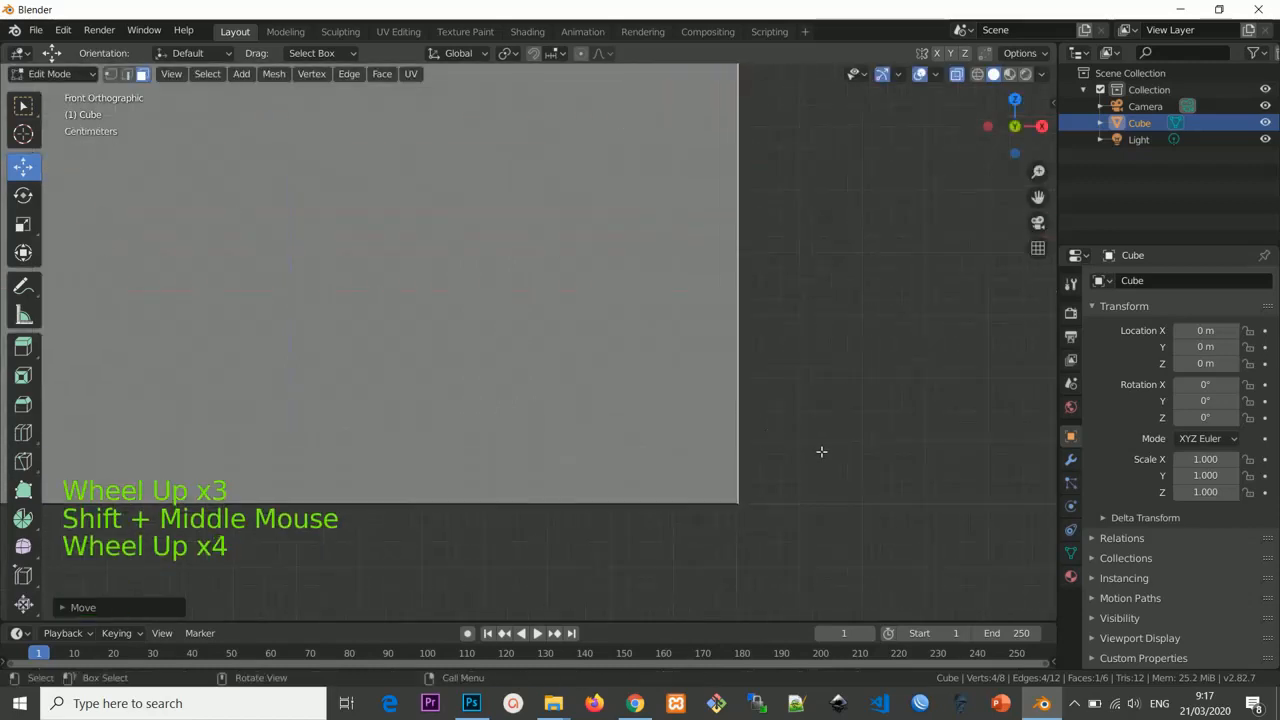
scroll(820, 449, down, 14)
ctrl+middle_drag(596, 329, 721, 419)
scroll(724, 416, up, 3)
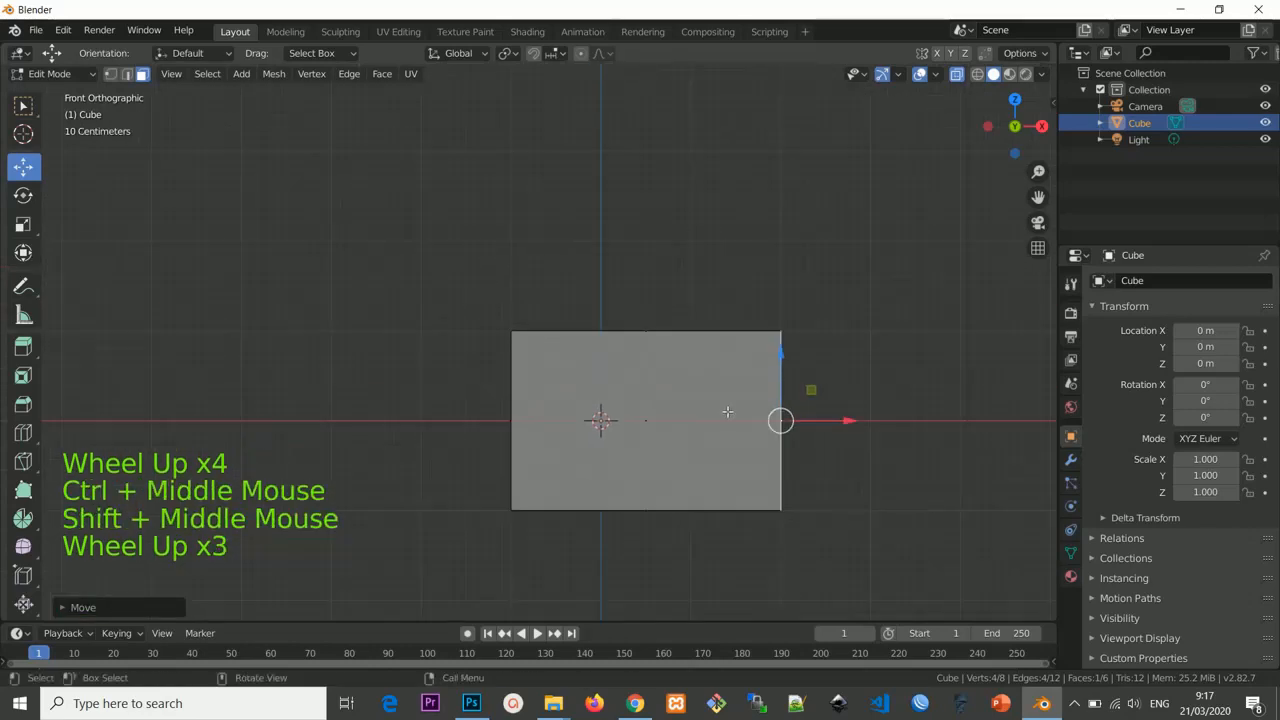
scroll(790, 370, down, 2)
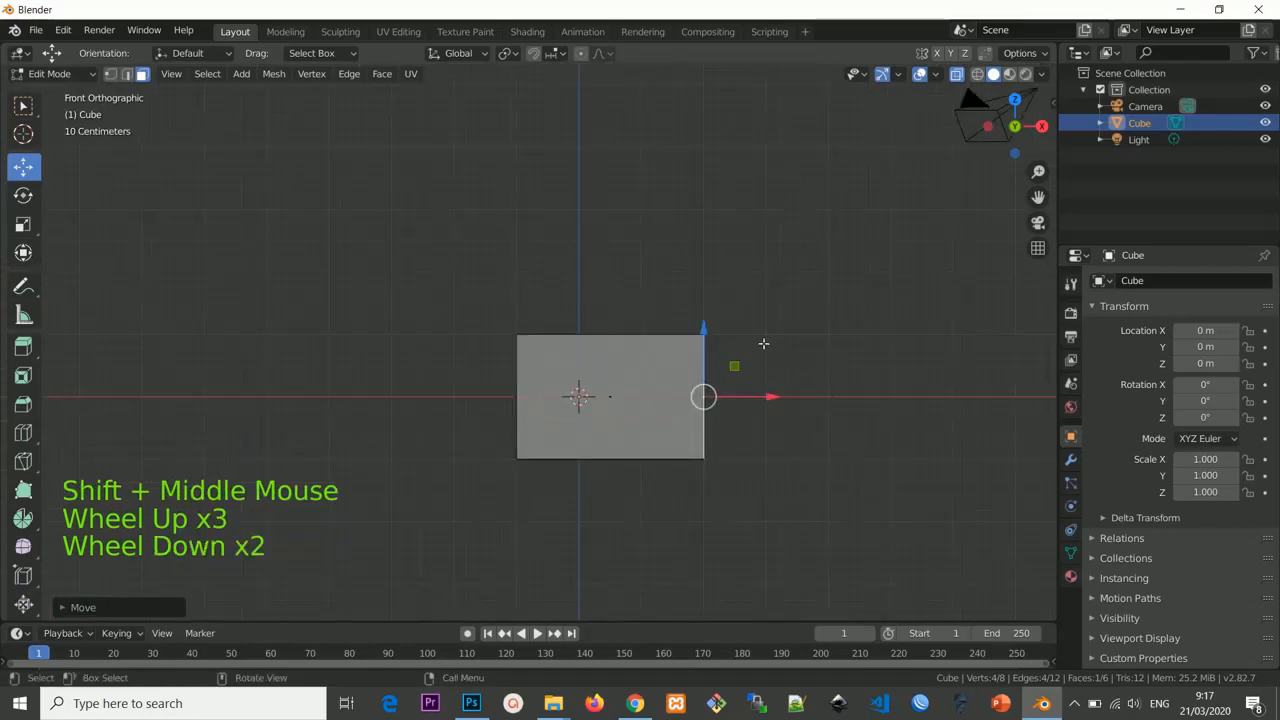
Show the selected +X side face's transform values and set its median X to 2 m.
middle_drag(763, 343, 689, 364)
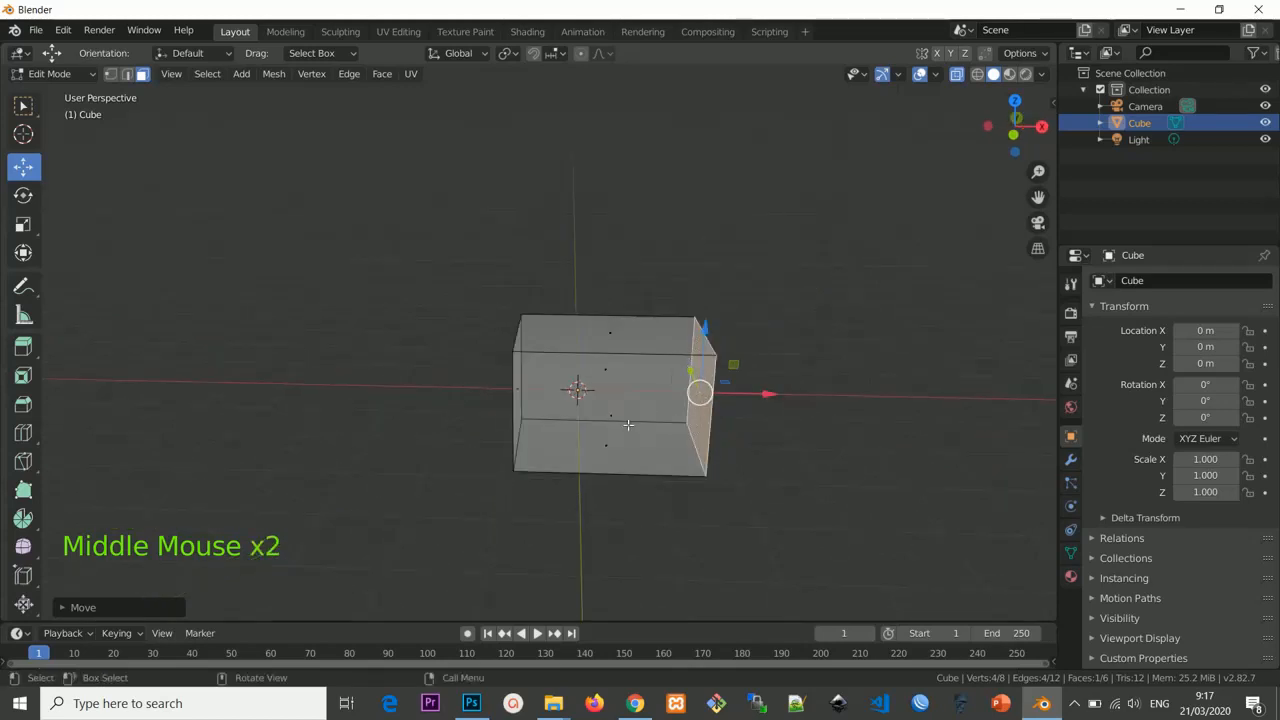
key(n)
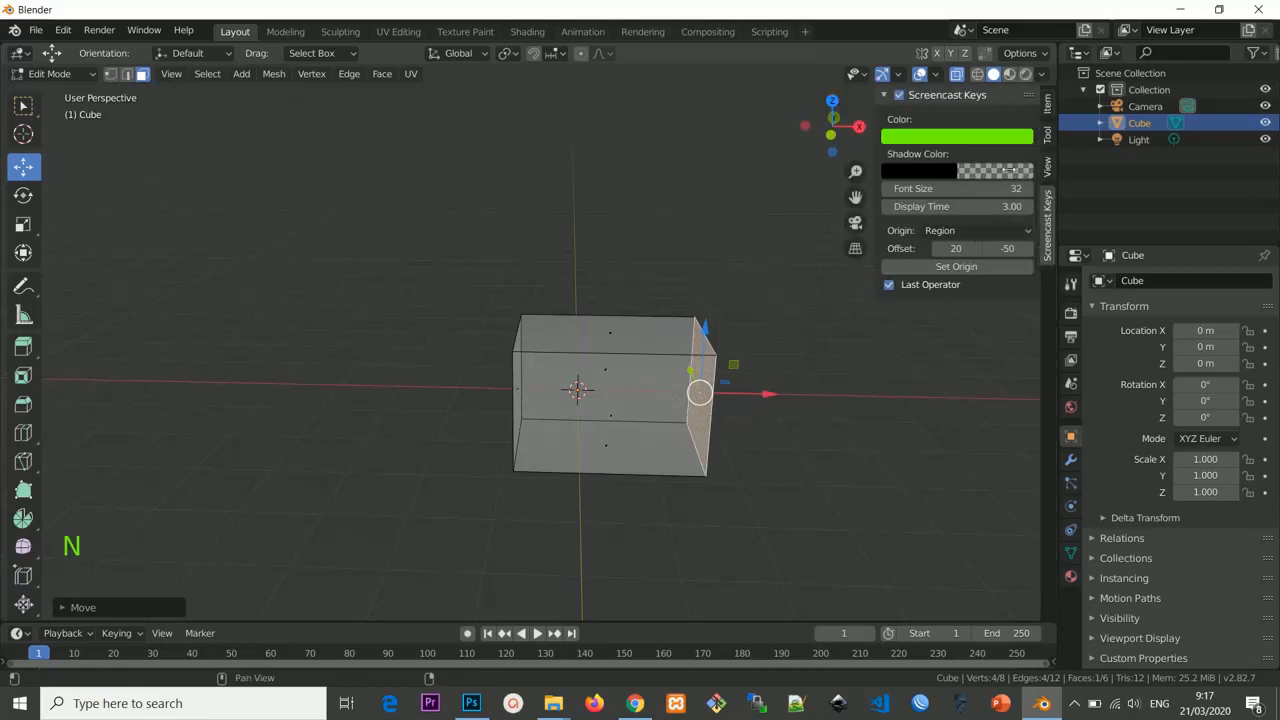
click(1048, 106)
click(1048, 106)
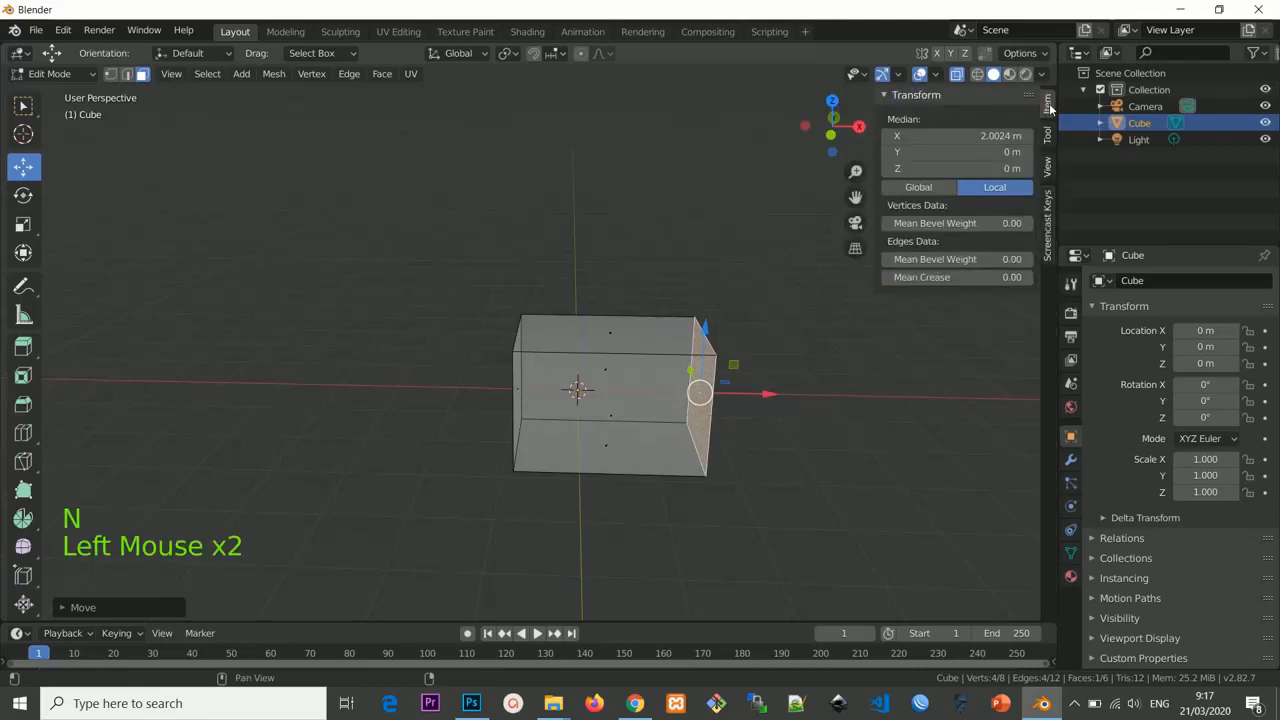
click(948, 135)
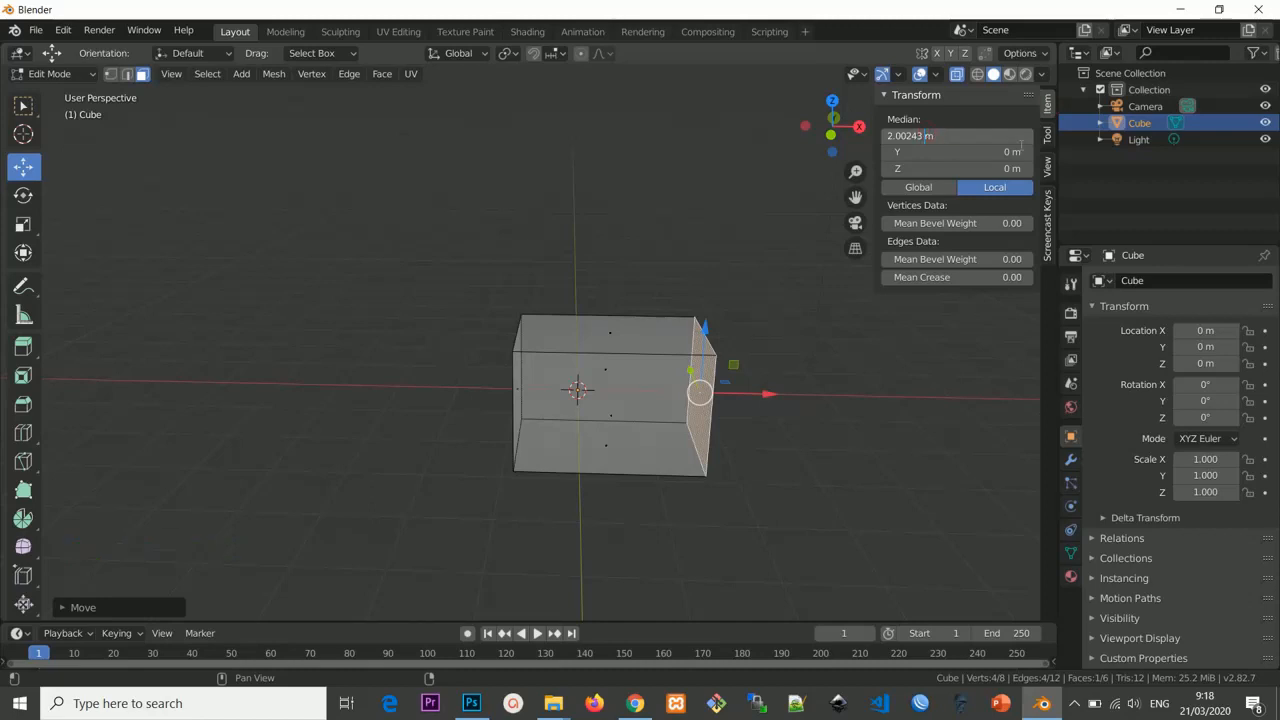
key(BackSpace)
key(BackSpace)
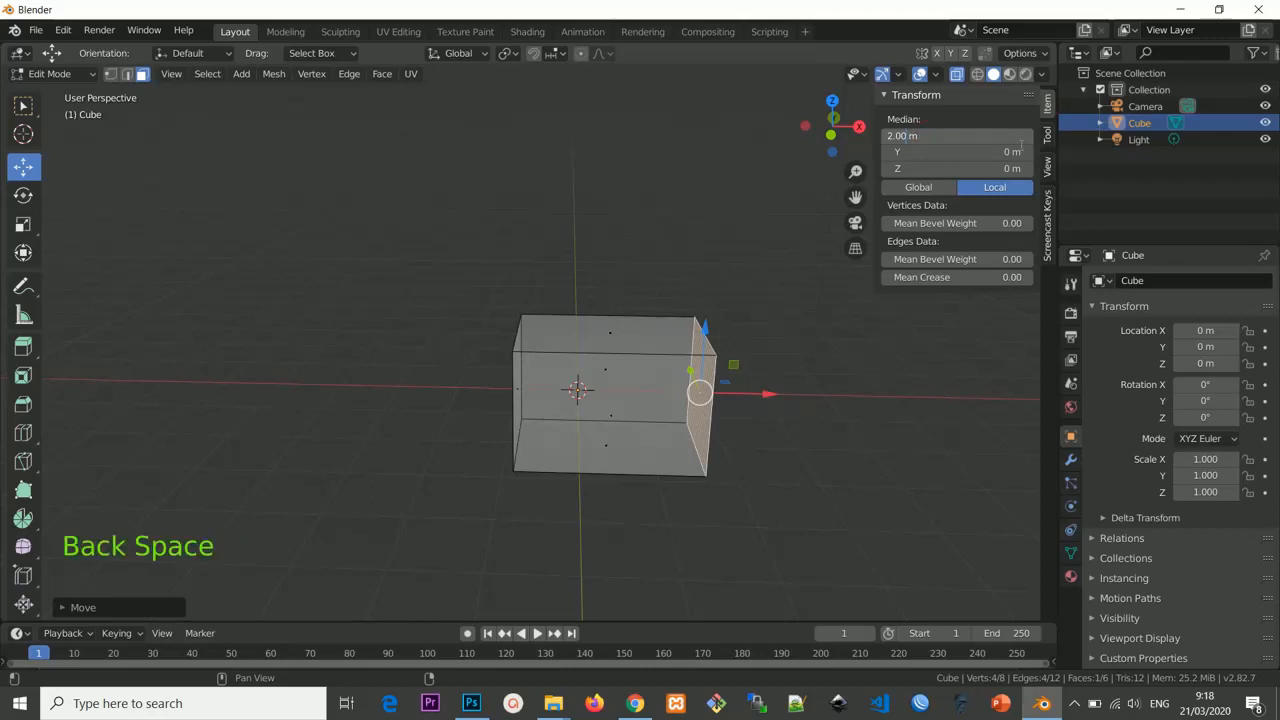
key(Return)
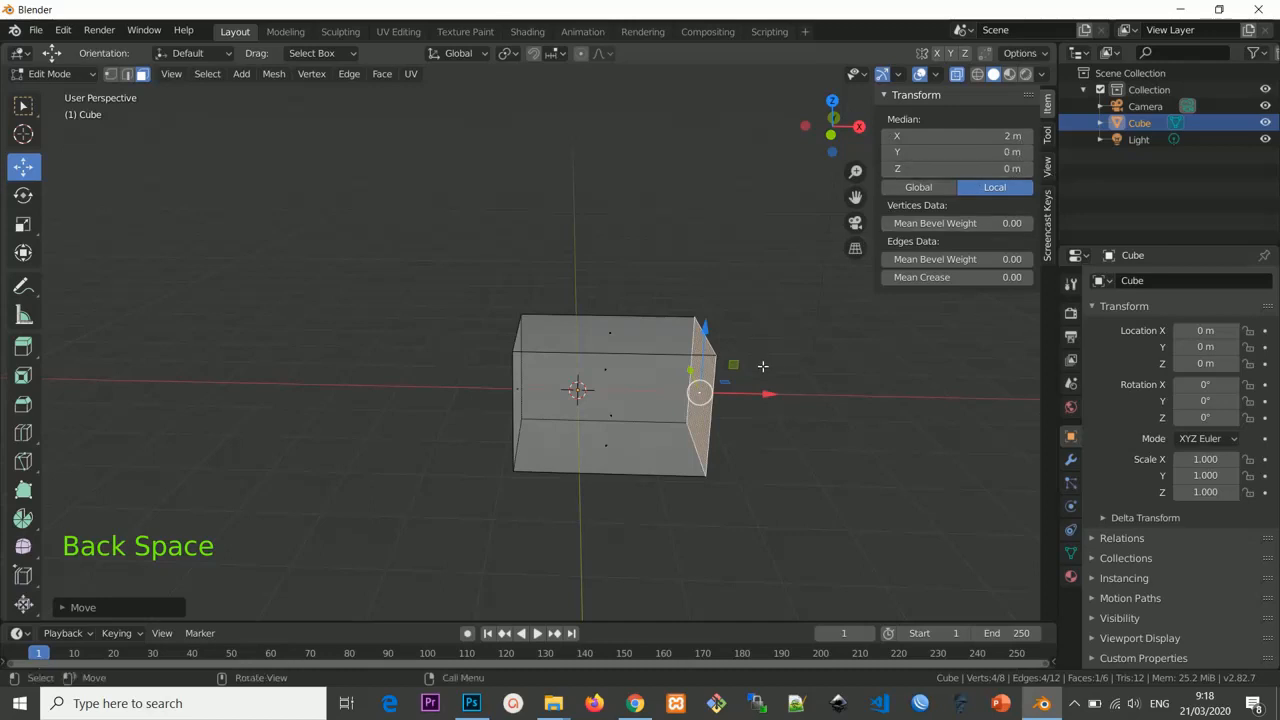
Move the +X side face along X with snapping to 3 m, then nudge it in to 2.9 m and back to 3 m.
ctrl+drag(766, 393, 817, 399)
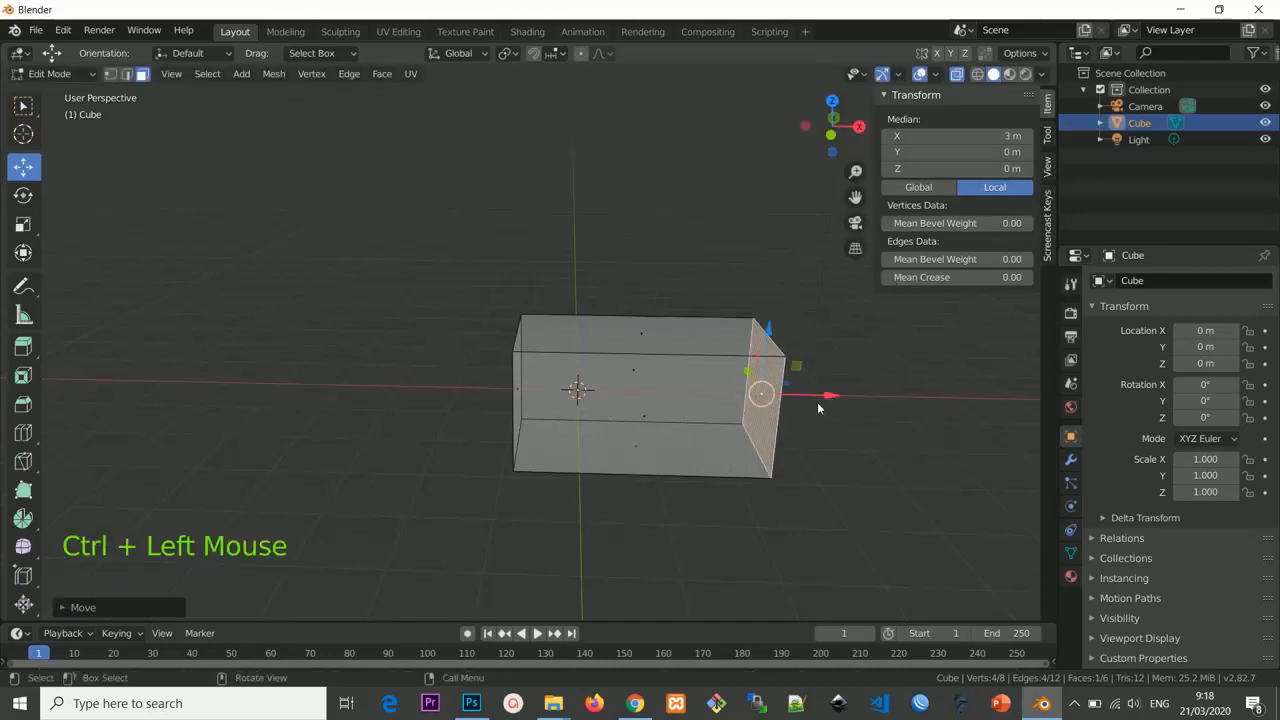
key(KP_1)
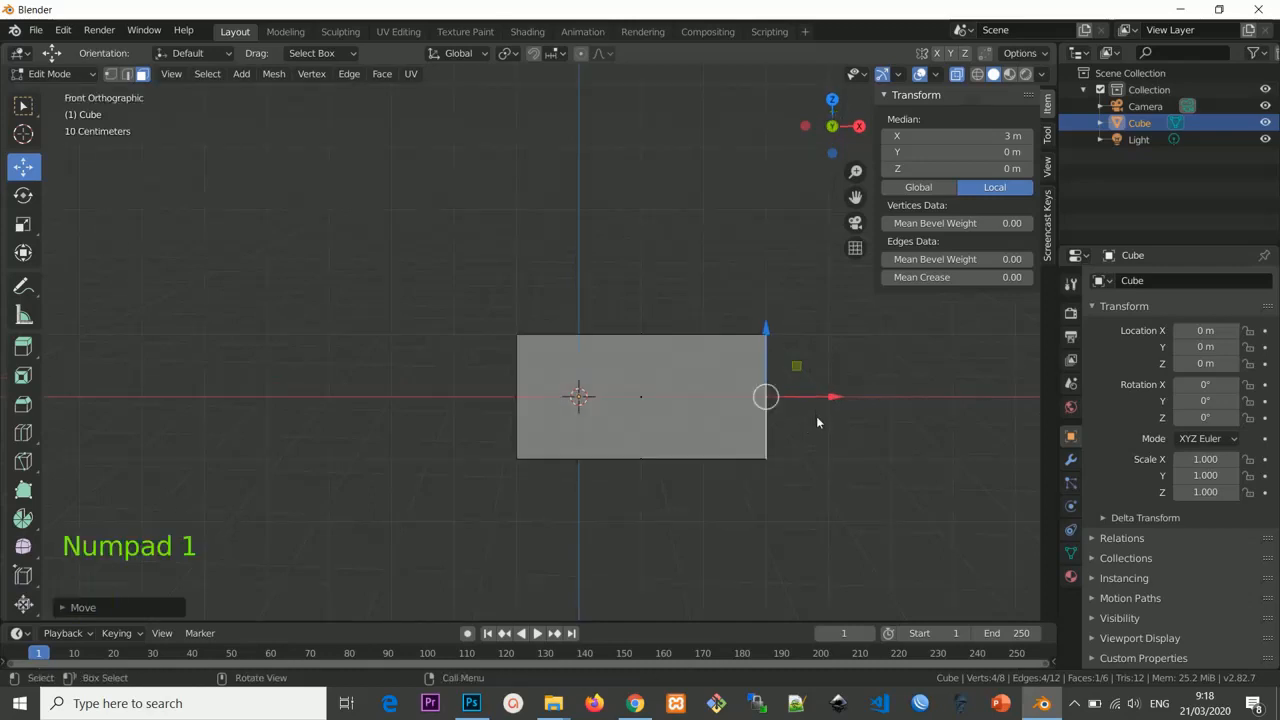
shift+middle_drag(817, 423, 690, 412)
scroll(785, 419, up, 3)
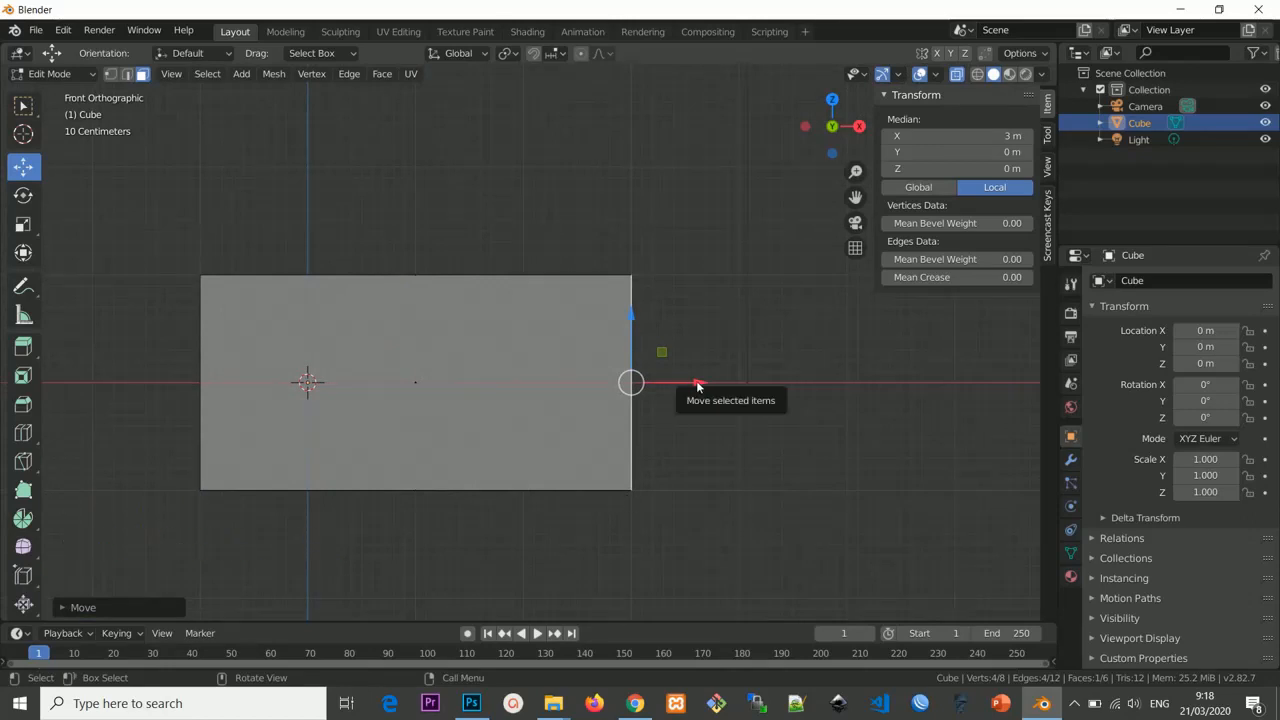
drag(697, 385, 689, 381)
drag(689, 381, 683, 381)
drag(683, 381, 680, 382)
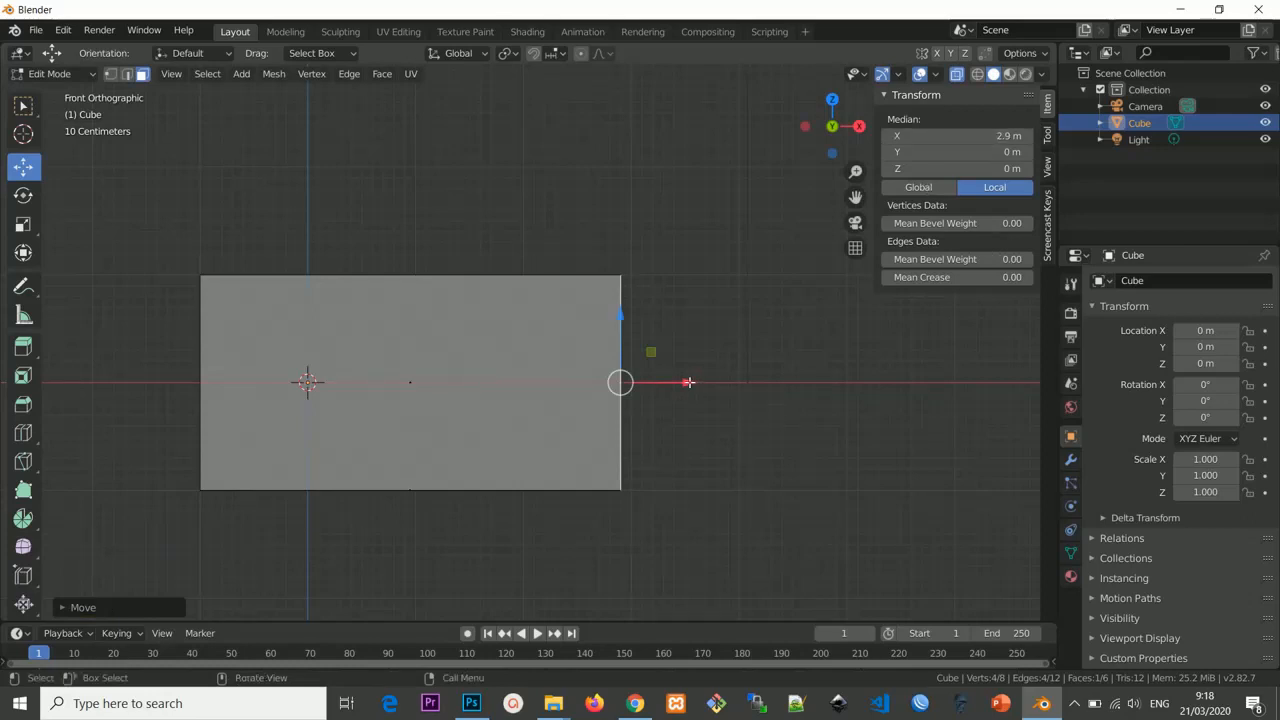
mouse_move(688, 382)
mouse_down()
mouse_move(706, 372)
mouse_move(648, 375)
mouse_move(717, 400)
mouse_move(704, 400)
mouse_up()
Select the box's top face and lower it along Z with increment snapping, first to 0 m and then to -0.8 m.
scroll(691, 320, down, 4)
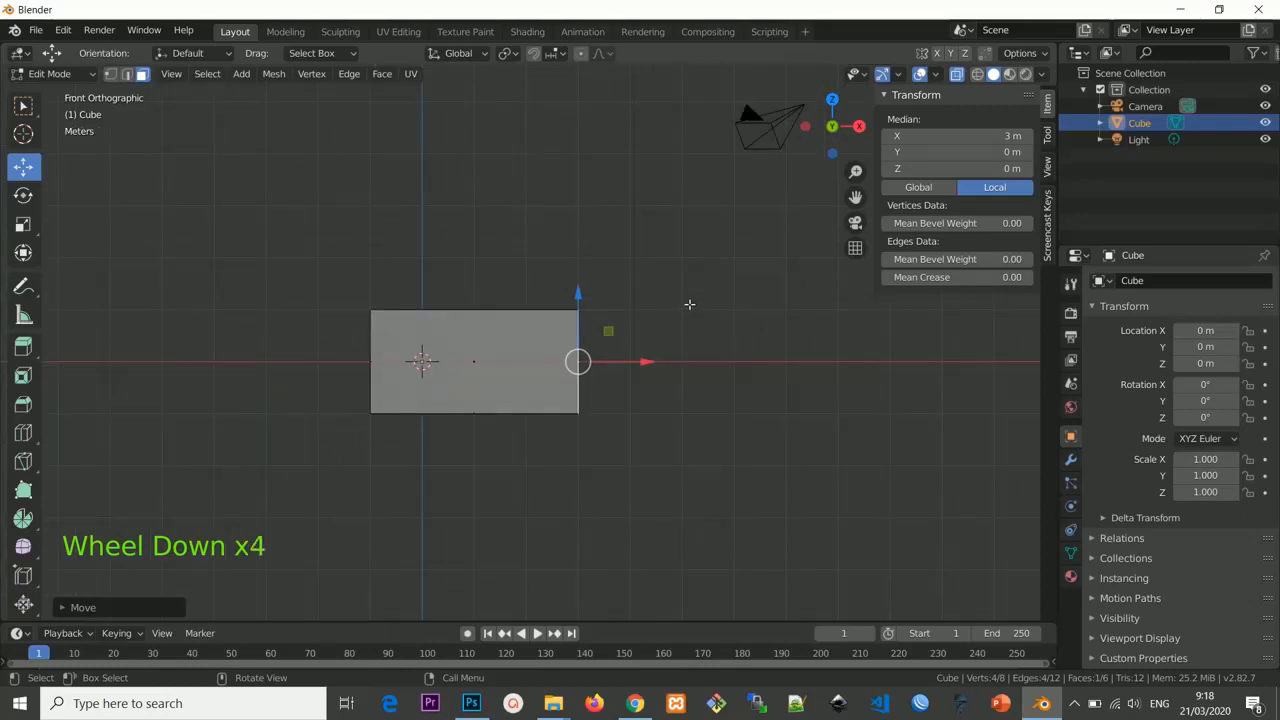
middle_drag(689, 304, 502, 344)
click(487, 317)
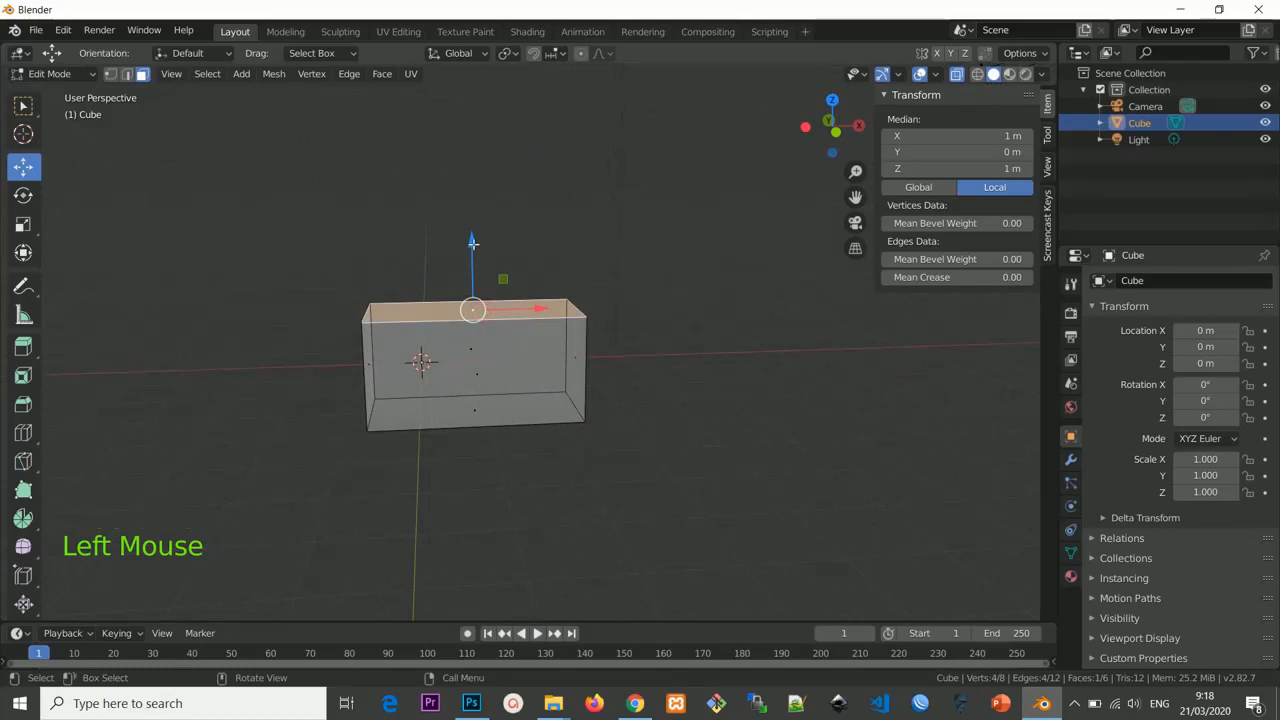
key(KP_1)
ctrl+drag(473, 243, 487, 297)
scroll(521, 384, up, 5)
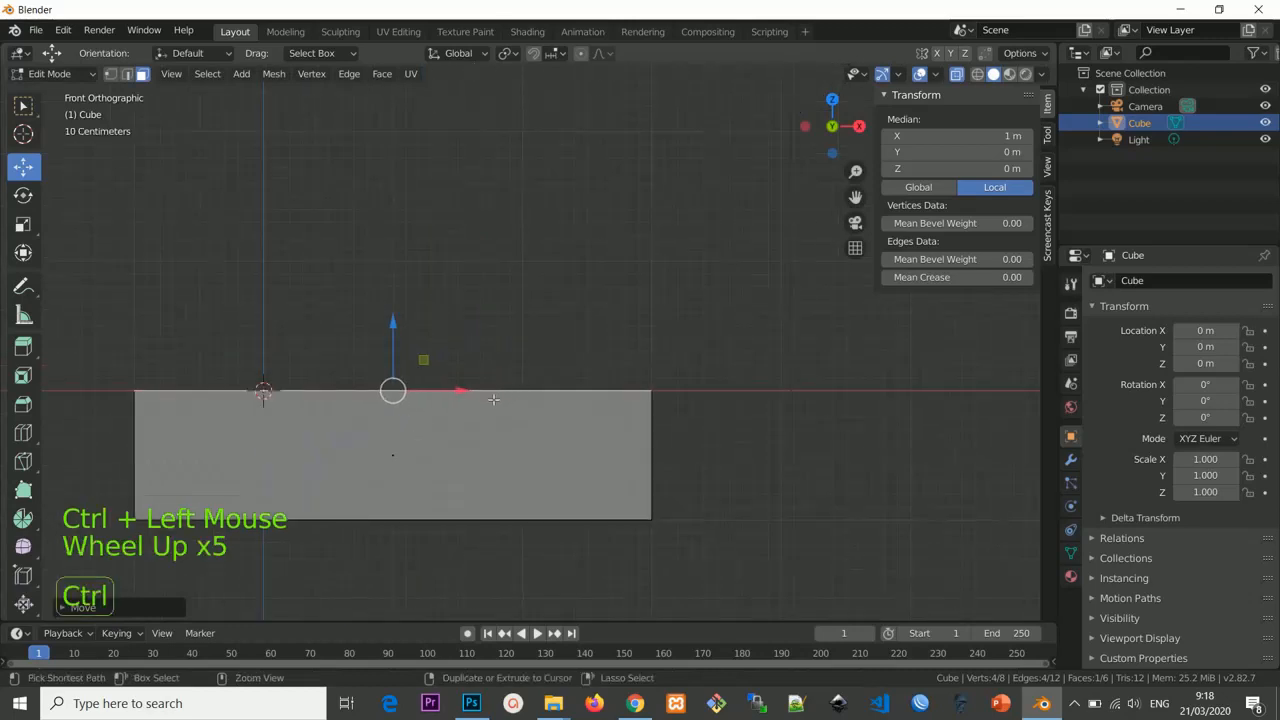
shift+middle_drag(534, 407, 647, 313)
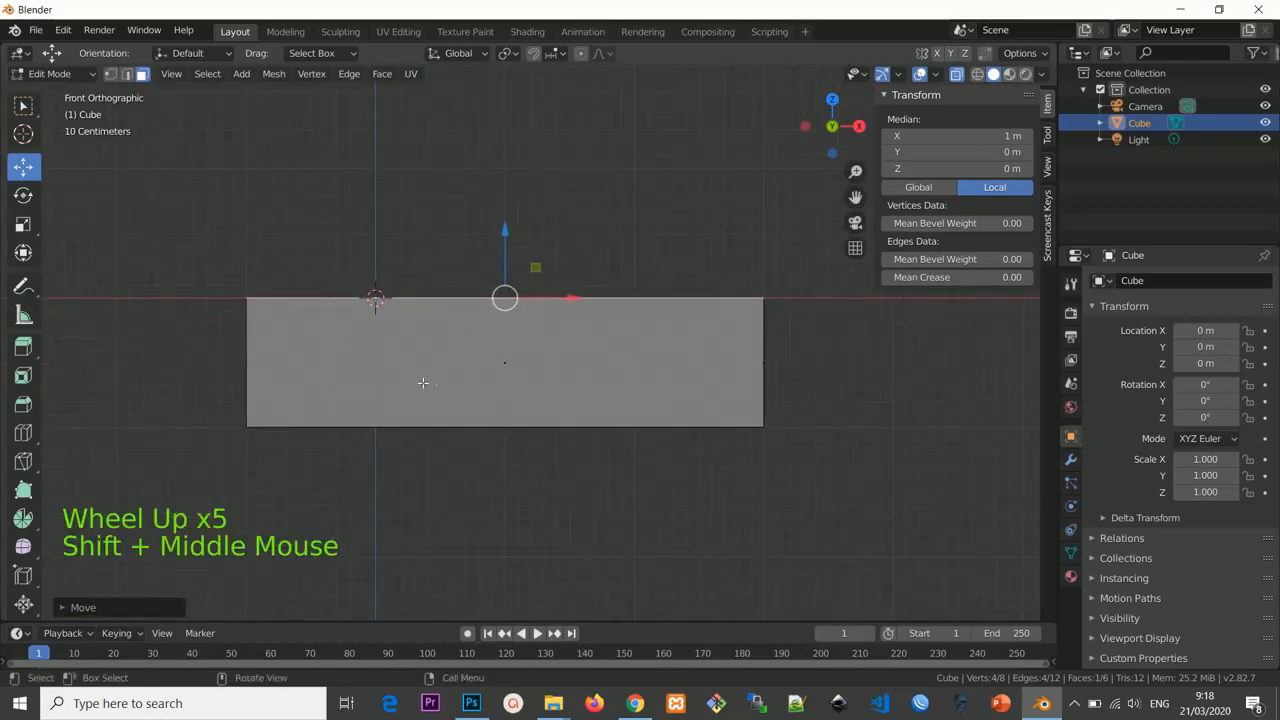
ctrl+drag(508, 229, 594, 371)
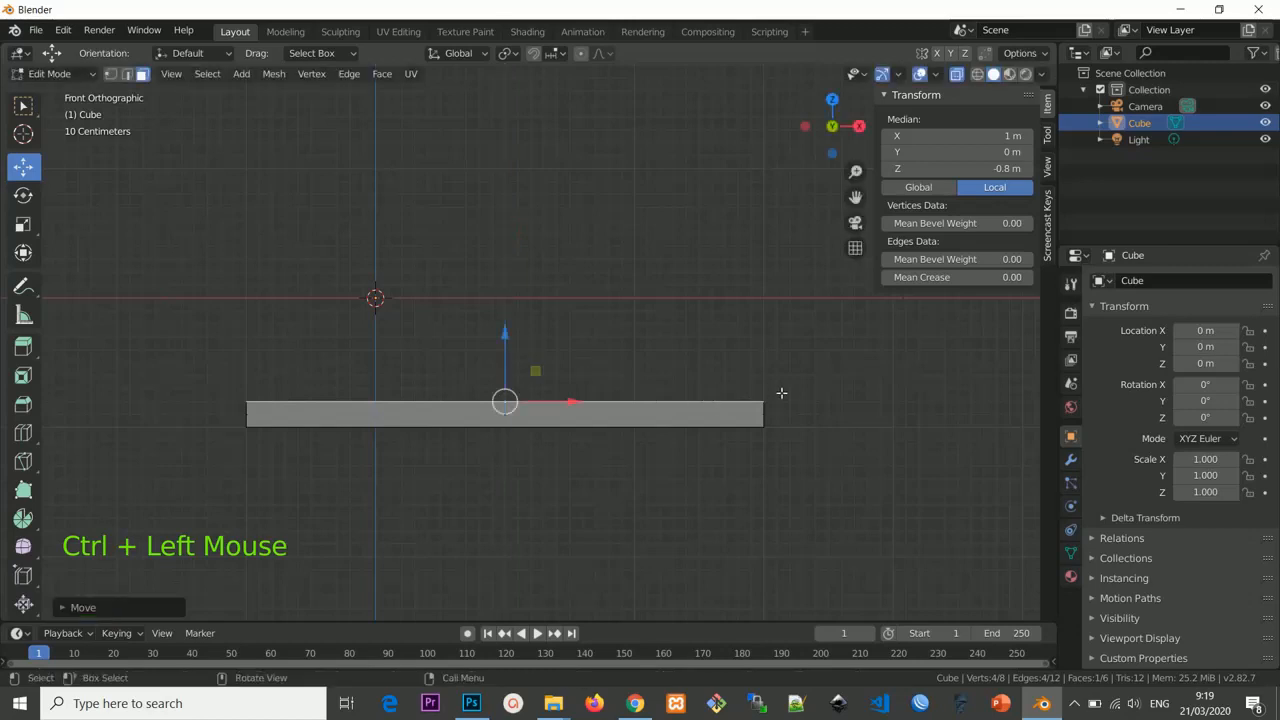
Set the top face's median Z to -1 m.
scroll(750, 396, down, 2)
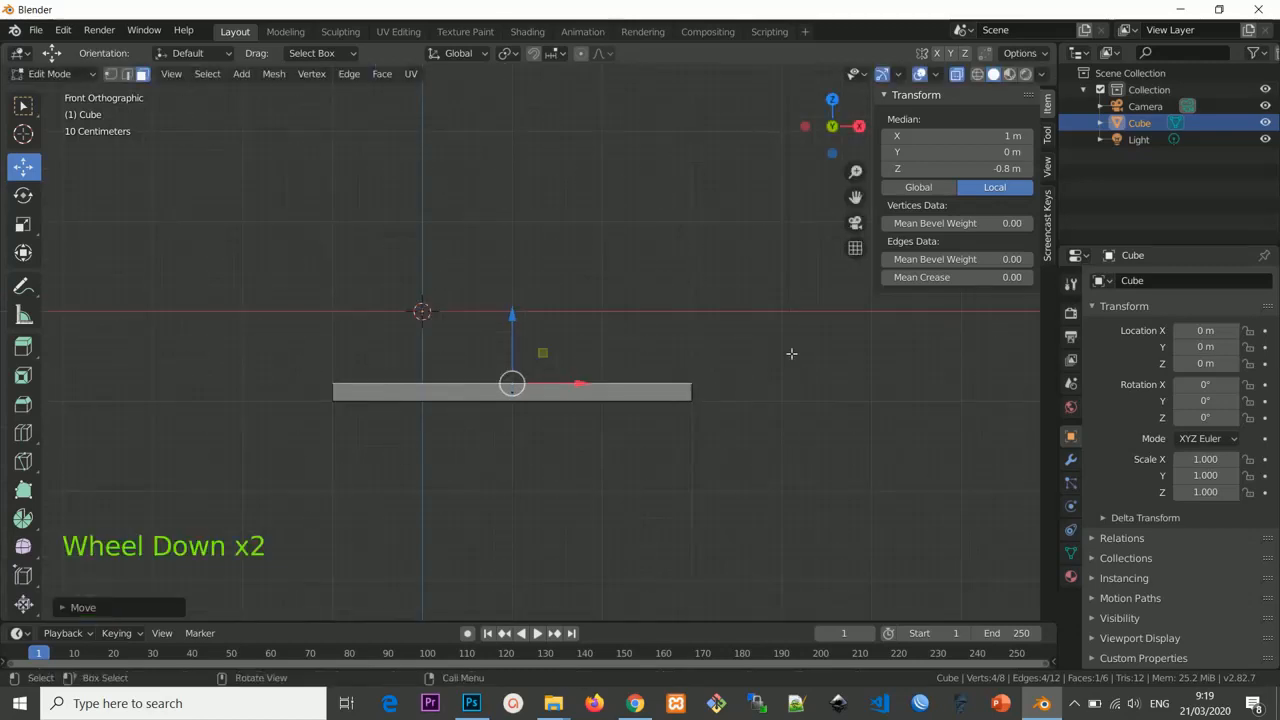
click(979, 168)
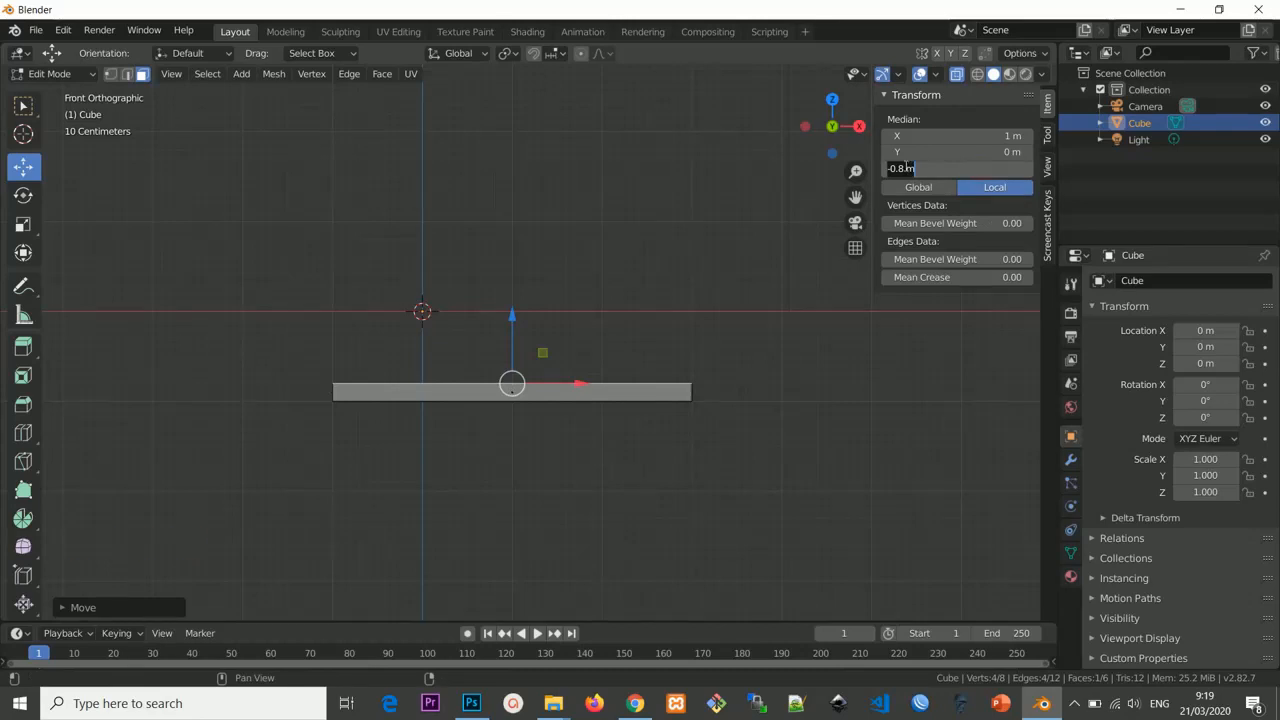
click(903, 168)
key(BackSpace)
key(BackSpace)
key(BackSpace)
key(BackSpace)
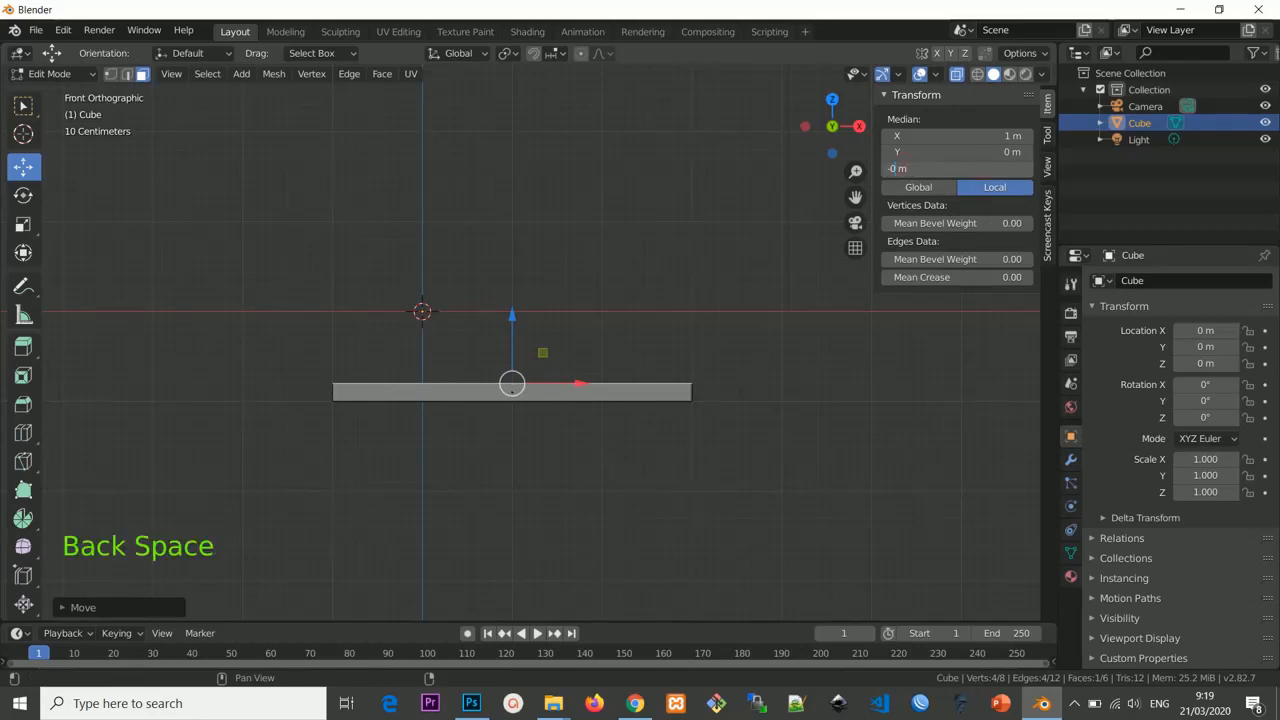
text(-1)
key(Return)
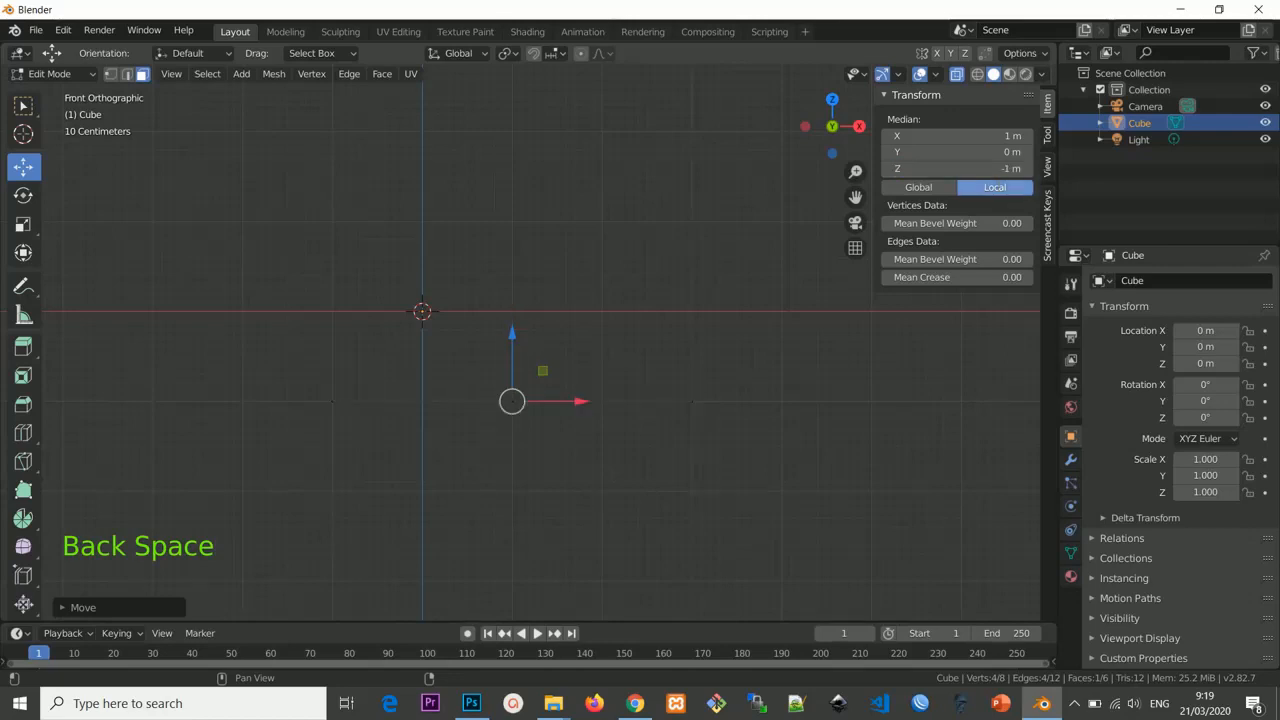
Set the top face's median Z to -0.1 m.
click(942, 166)
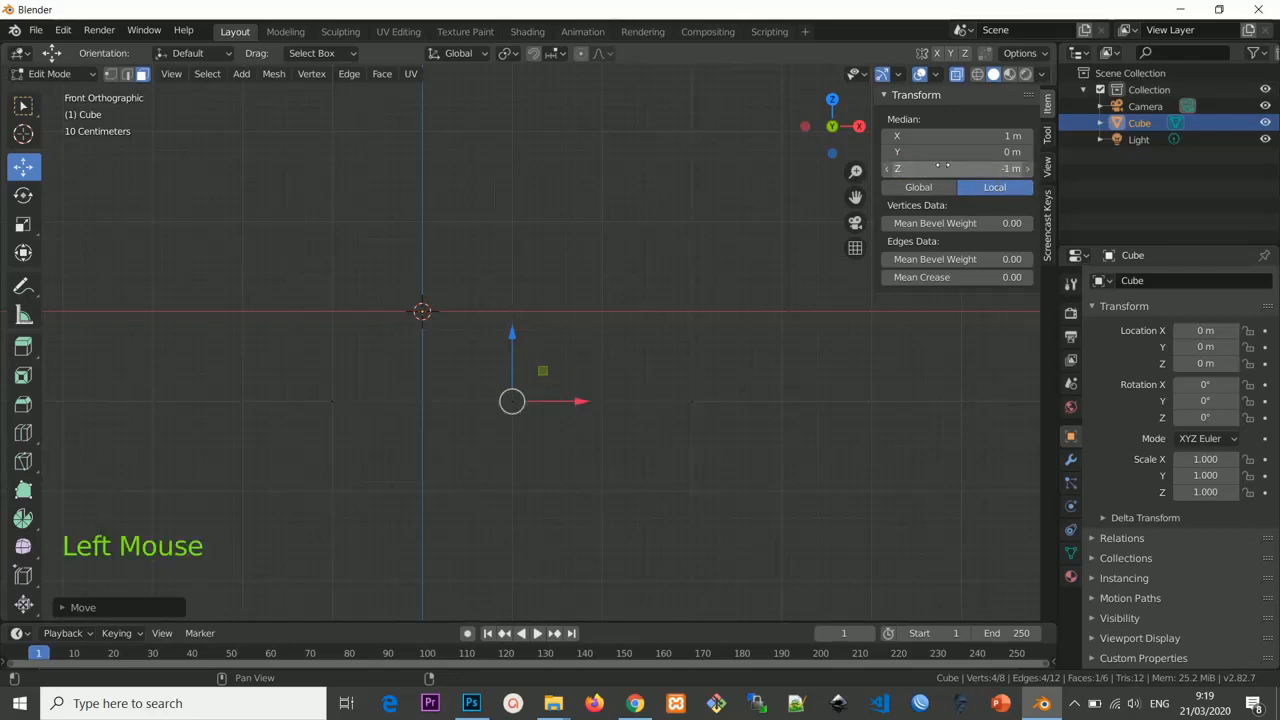
click(891, 171)
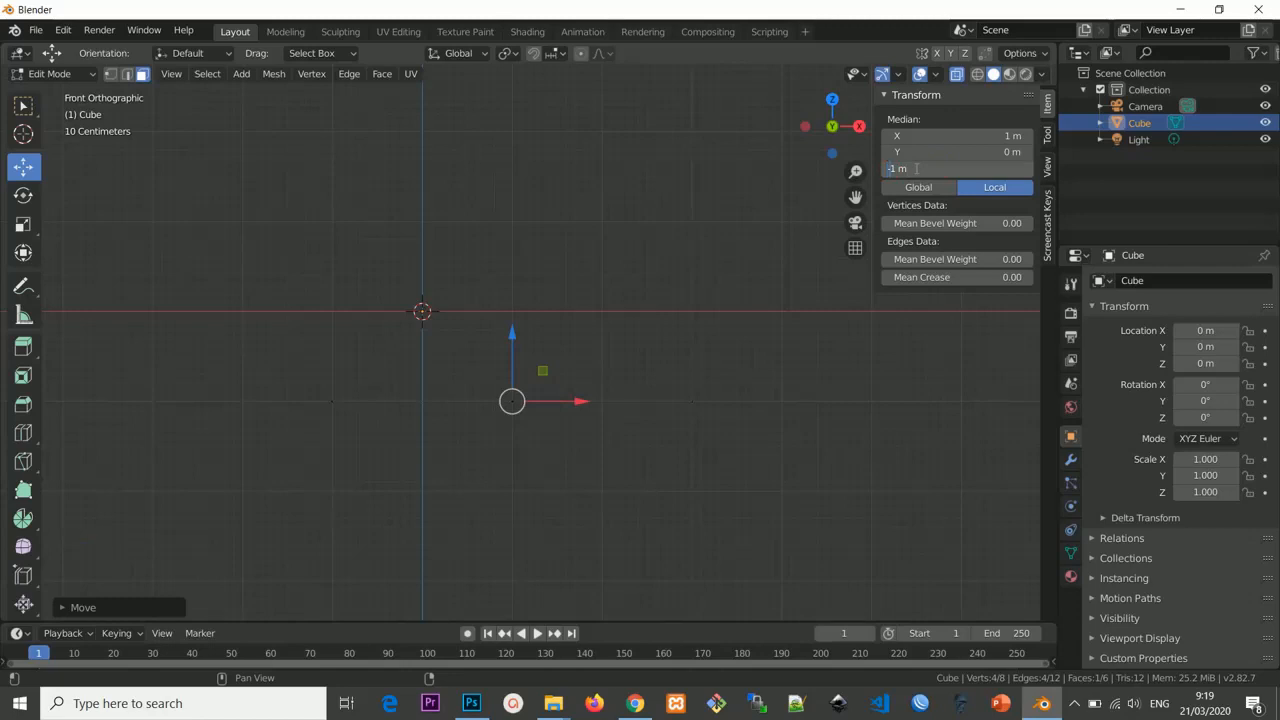
text(0.)
key(Return)
scroll(674, 280, down, 1)
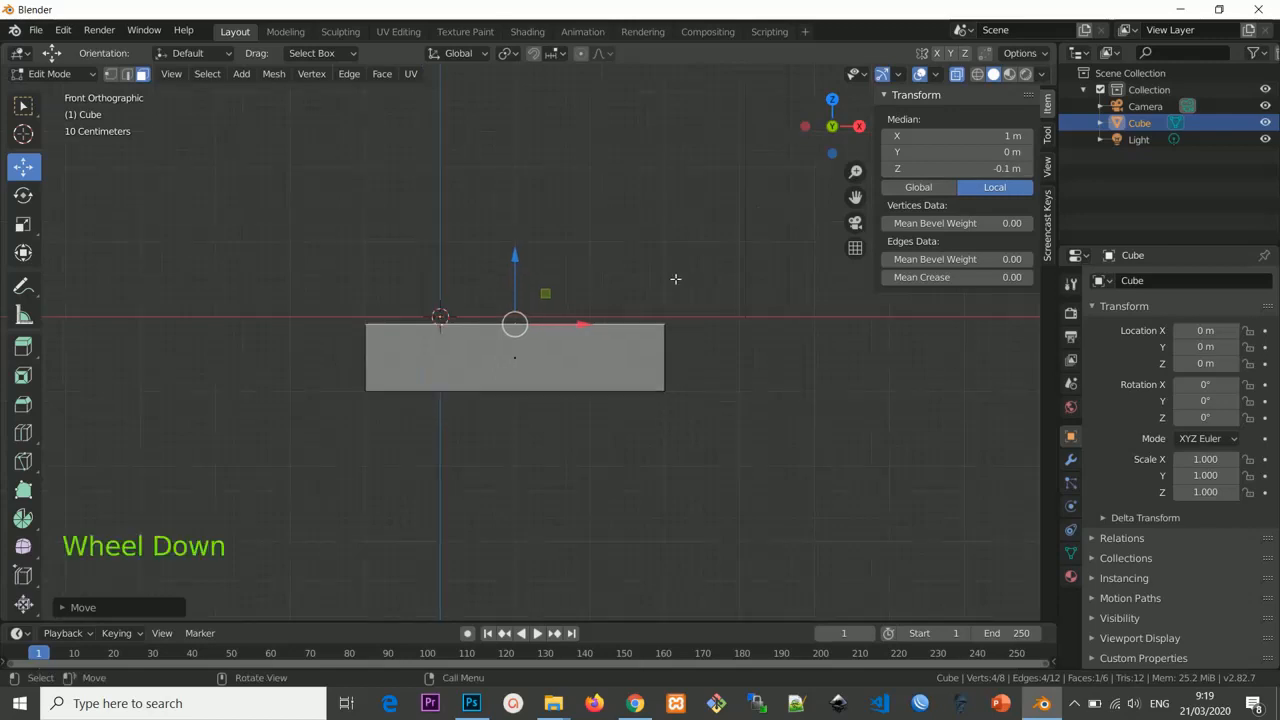
Hide the transform values and view the lowered box in Object Mode, returning to Edit Mode.
middle_drag(674, 288, 587, 340)
key(Tab)
key(n)
scroll(670, 352, up, 2)
key(Tab)
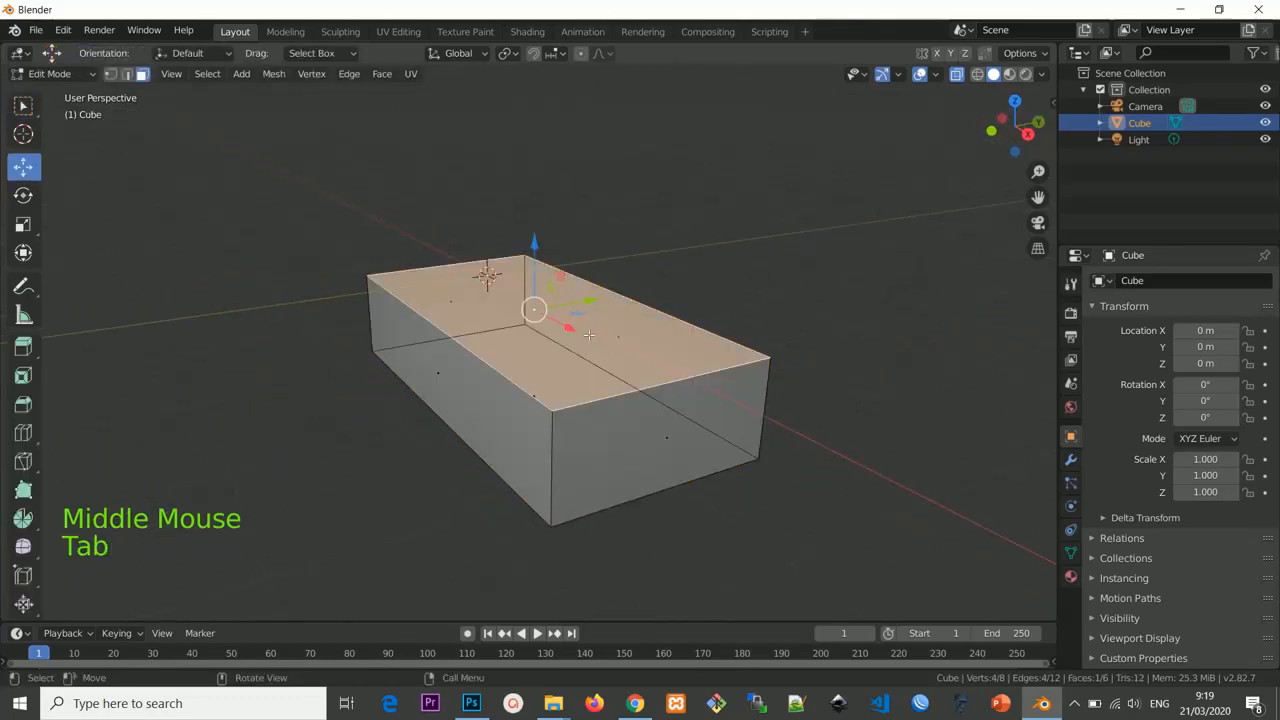
Change to vertex selection mode and view the box from the top.
click(110, 74)
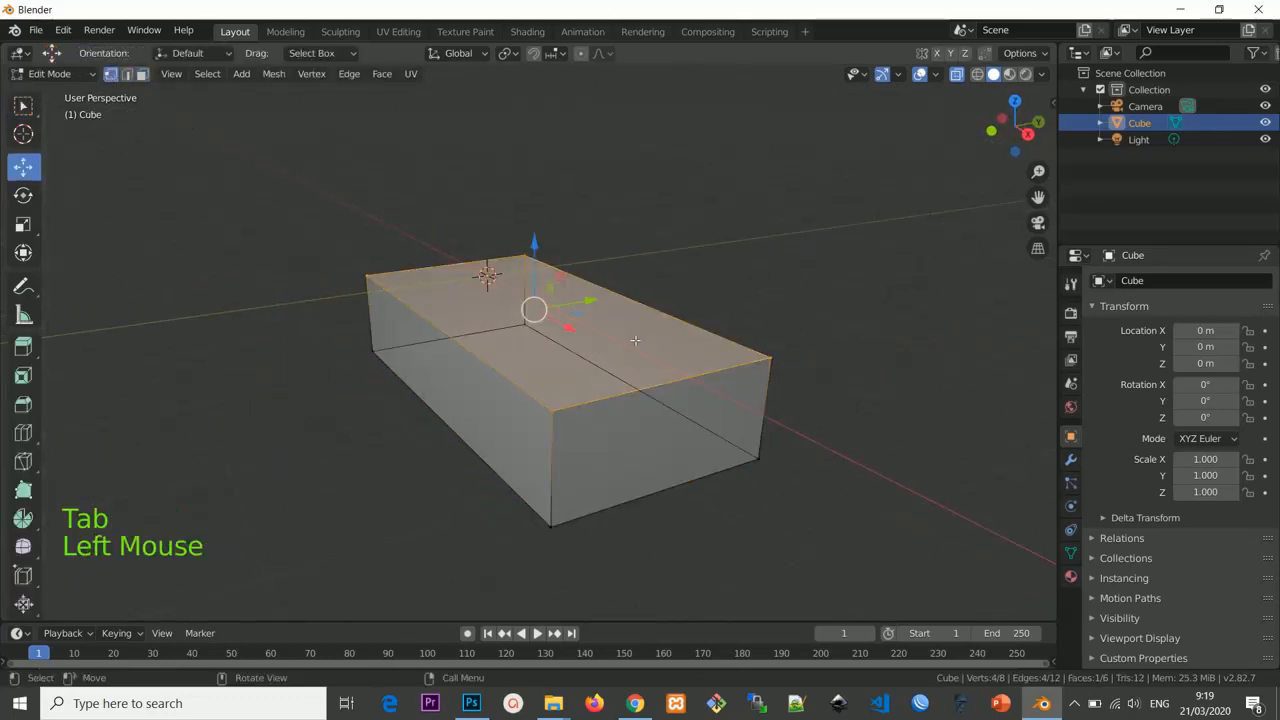
mouse_move(630, 345)
middle_down()
mouse_move(683, 330)
mouse_move(714, 362)
mouse_move(700, 376)
mouse_move(628, 346)
middle_up()
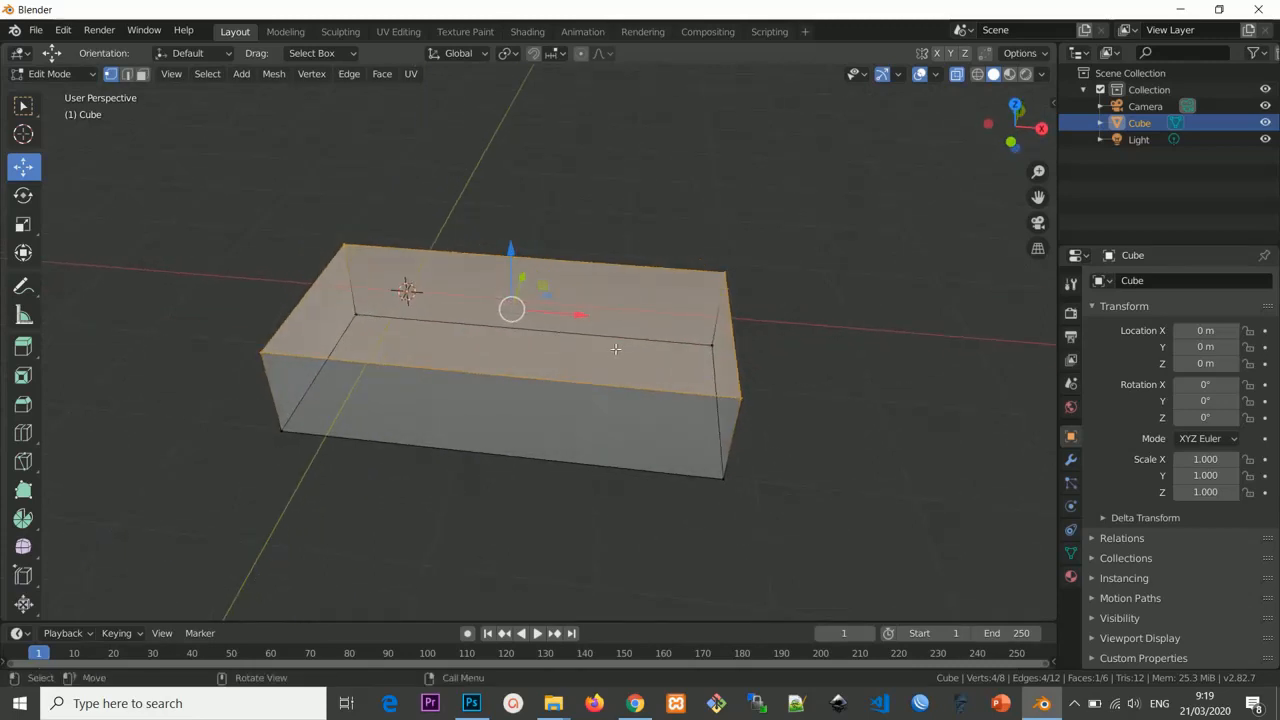
key(KP_7)
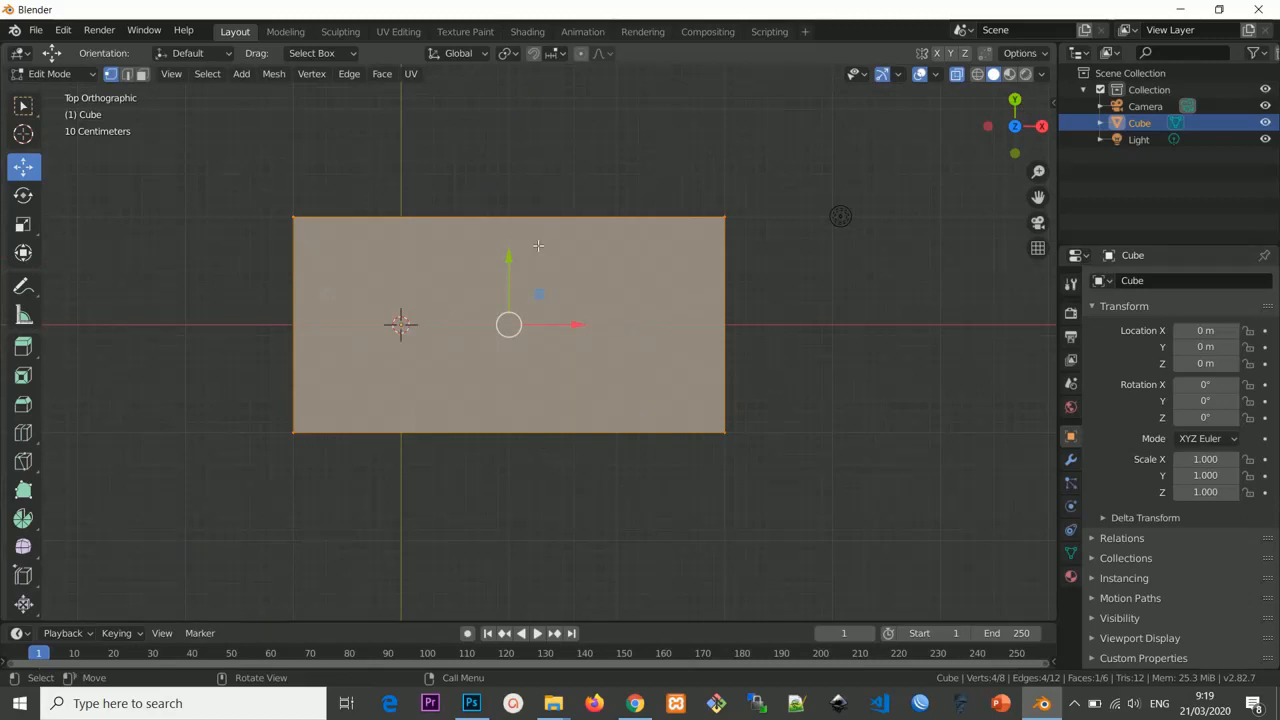
Add one centred loop cut across the box's length and a second one along the X axis.
click(21, 432)
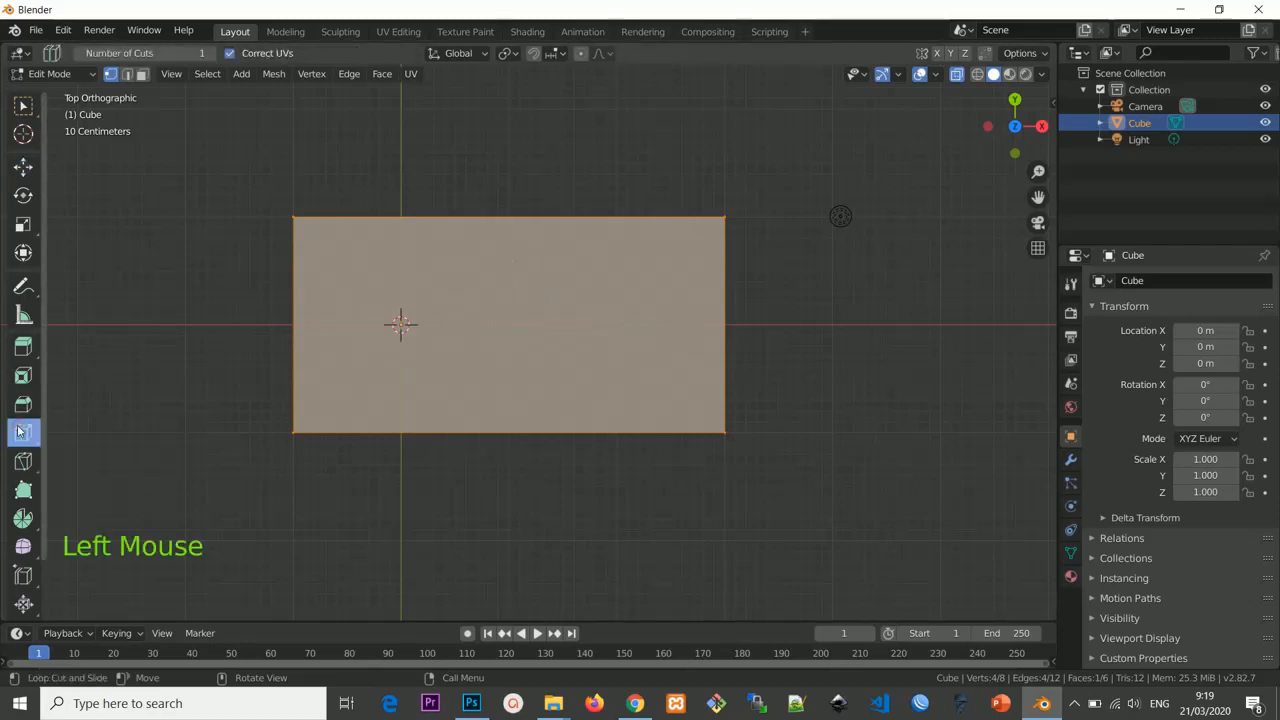
click(519, 247)
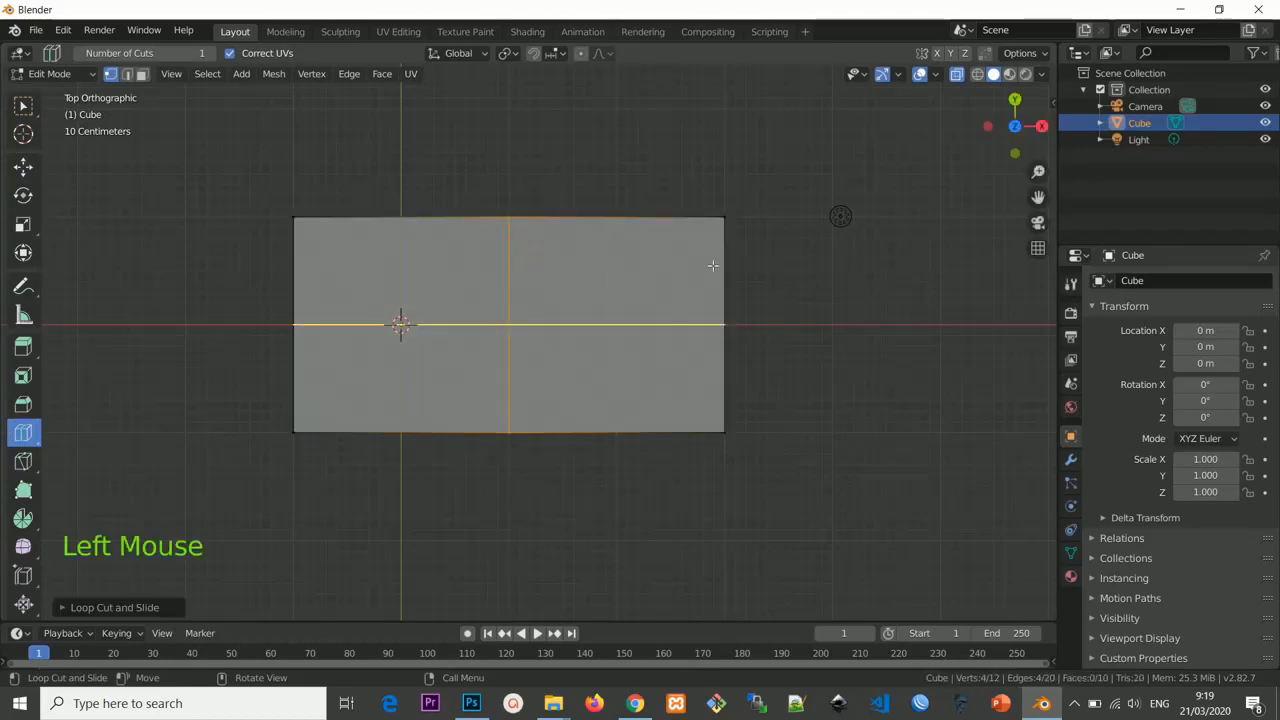
mouse_move(660, 360)
middle_down()
mouse_move(654, 241)
mouse_move(671, 366)
middle_up()
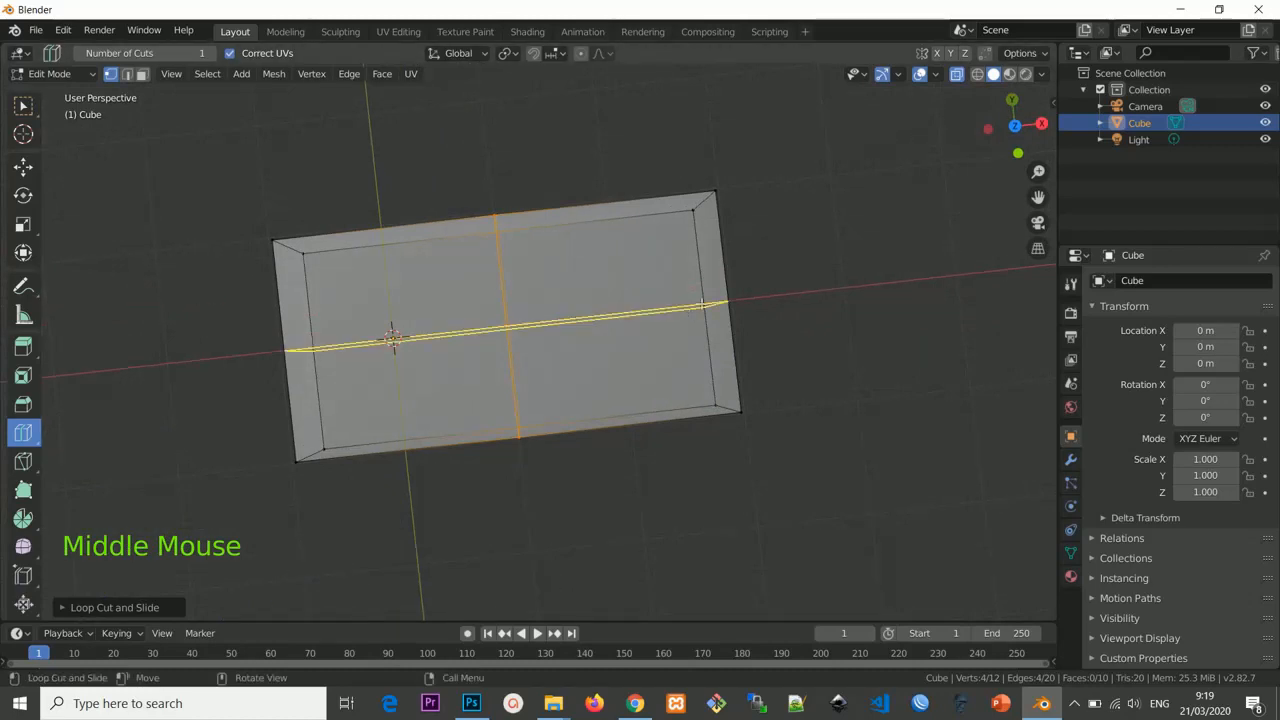
click(708, 302)
middle_drag(794, 360, 766, 340)
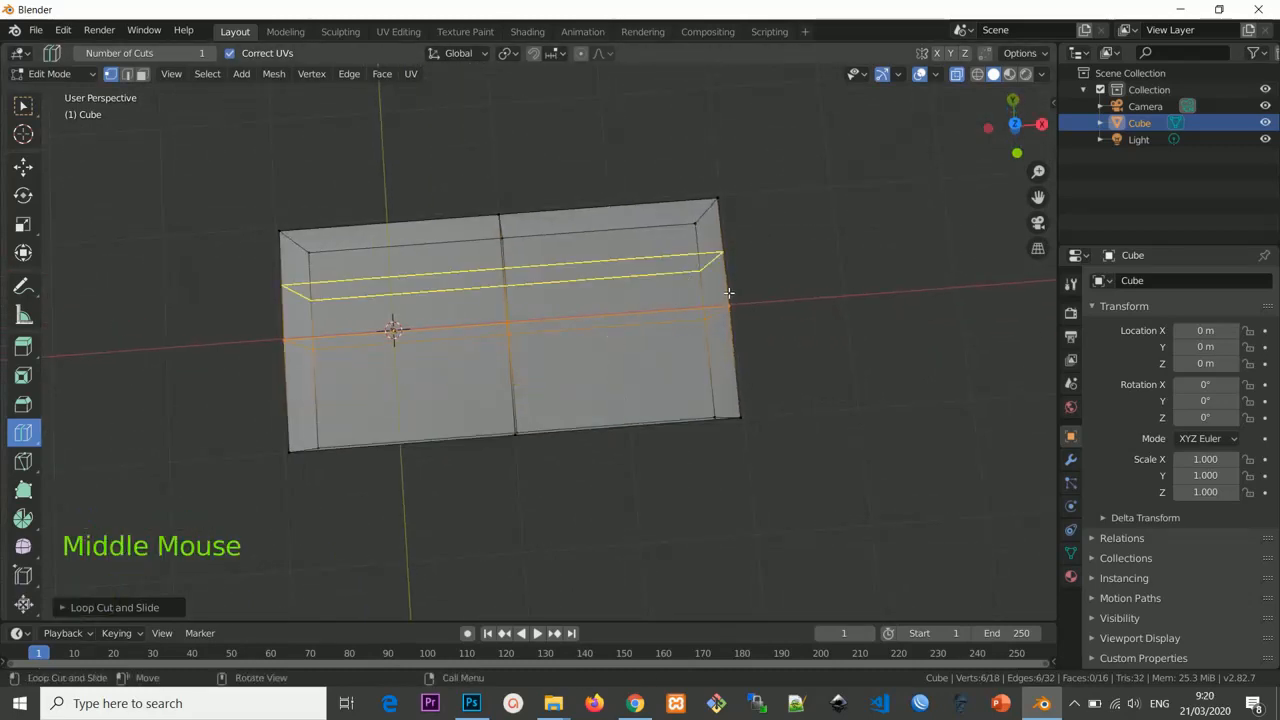
key(KP_7)
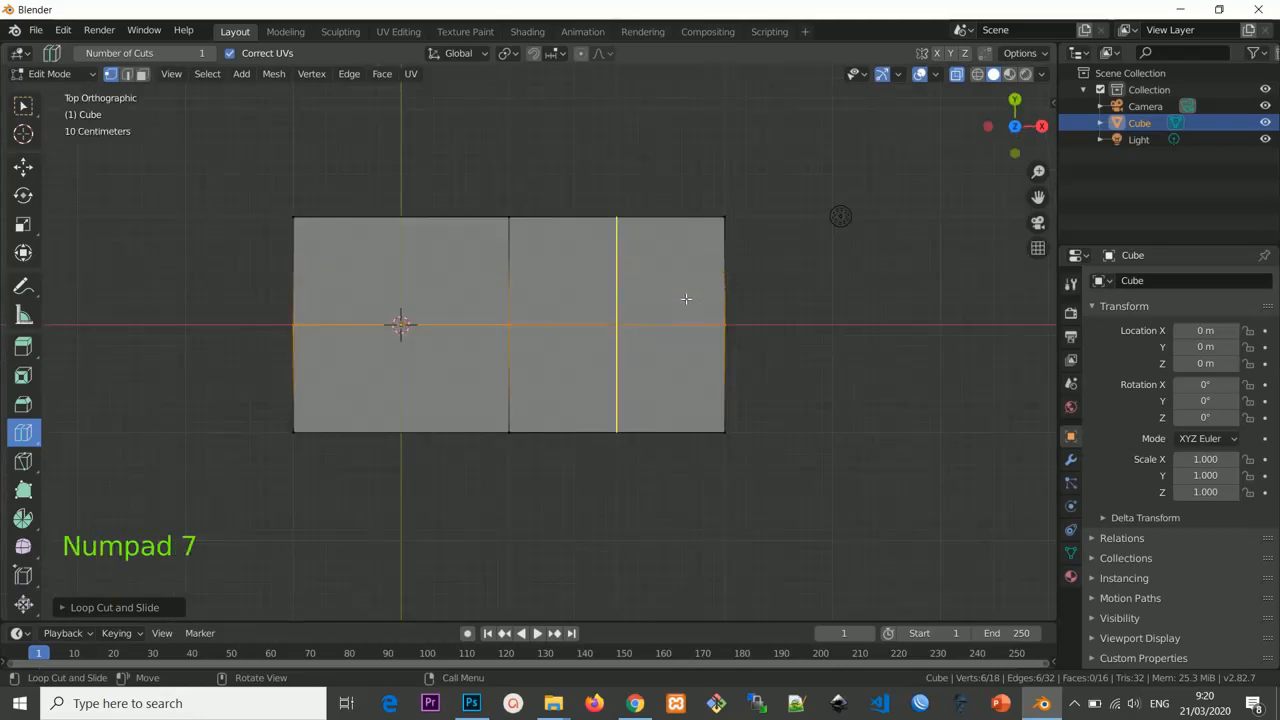
Undo both loop cuts.
key(ctrl+z)
key(ctrl+z)
key(ctrl+z)
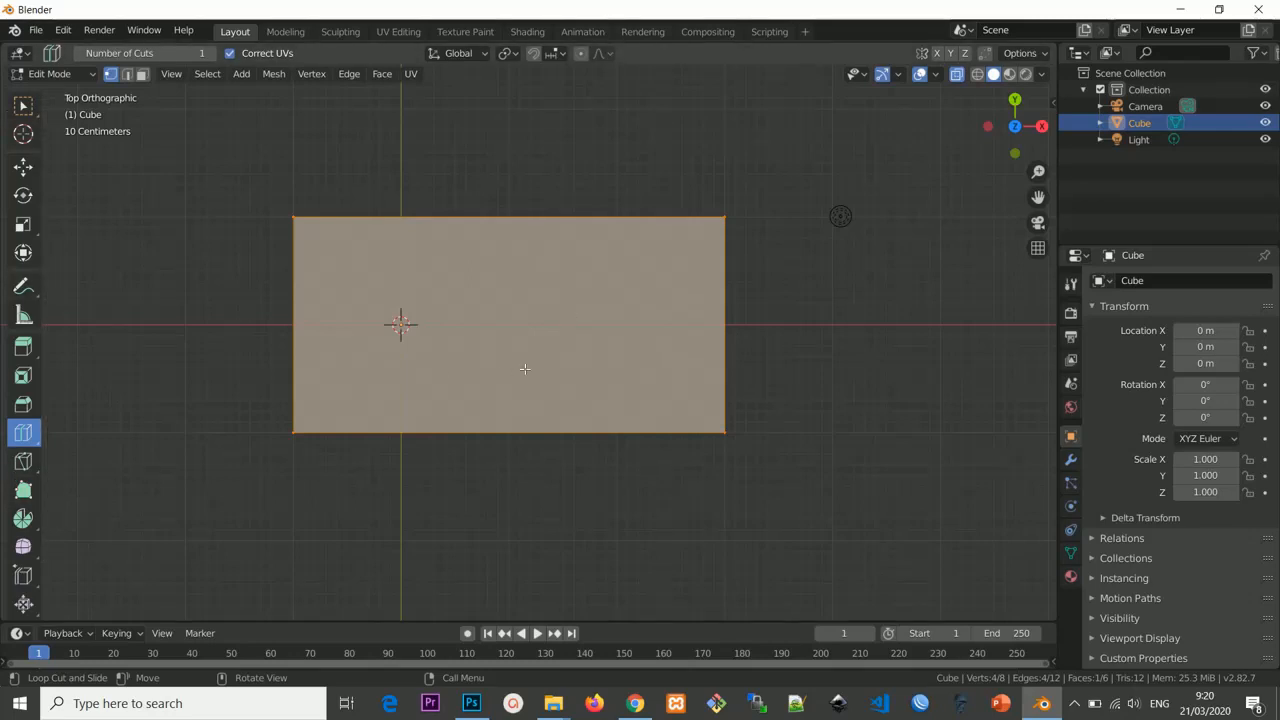
Switch to the Select Box tool and deselect all mesh elements.
click(23, 105)
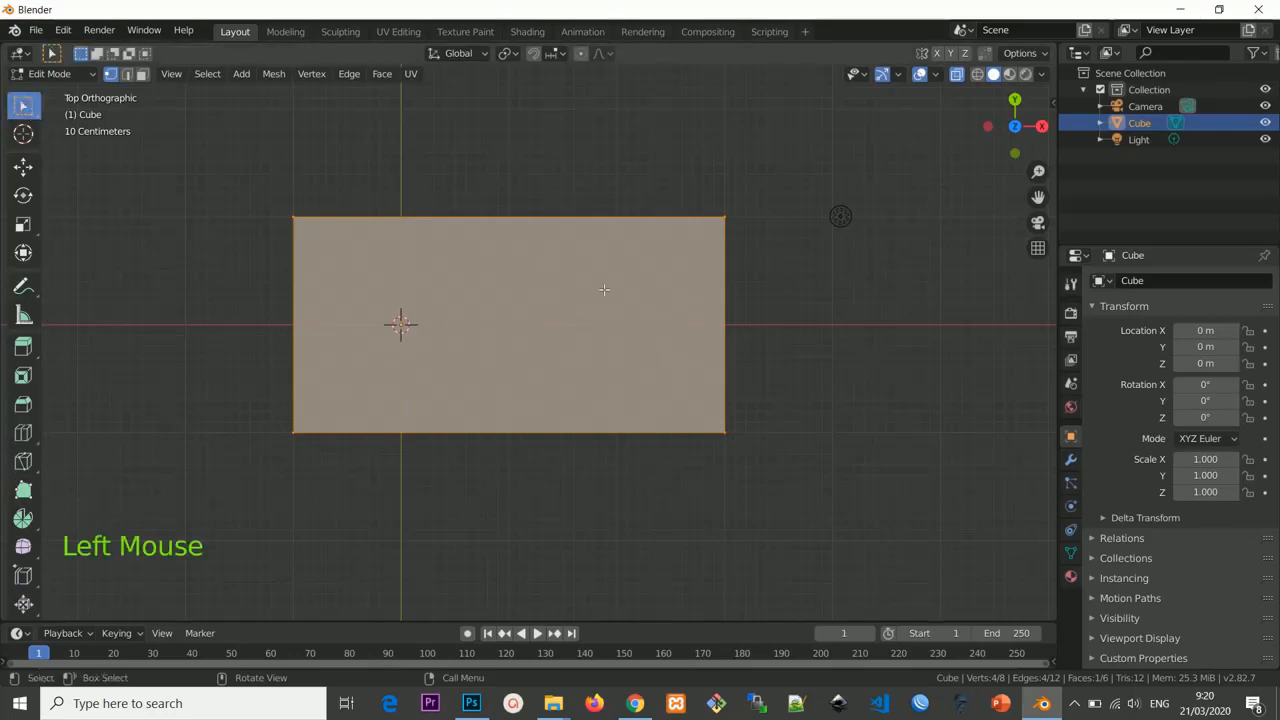
key(a)
key(a)
key(a)
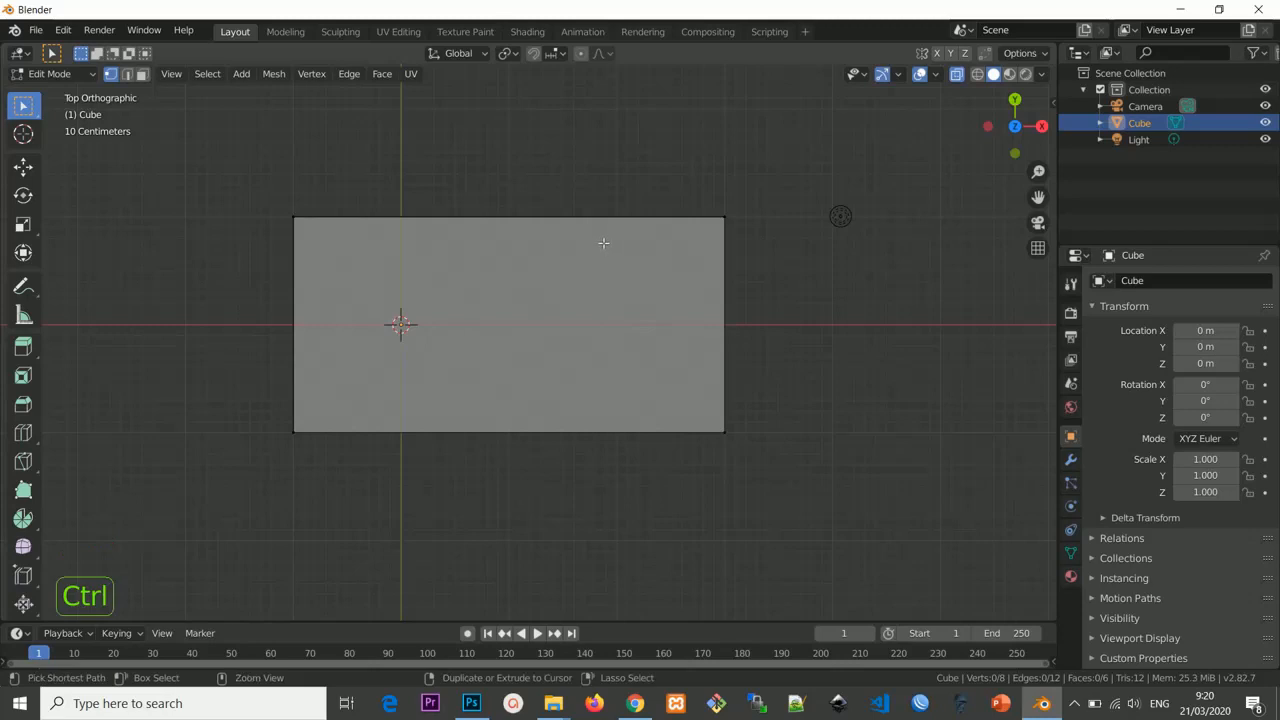
Add one loop cut across the box's length, cancelling the edge slide to keep it centred.
key(ctrl+r)
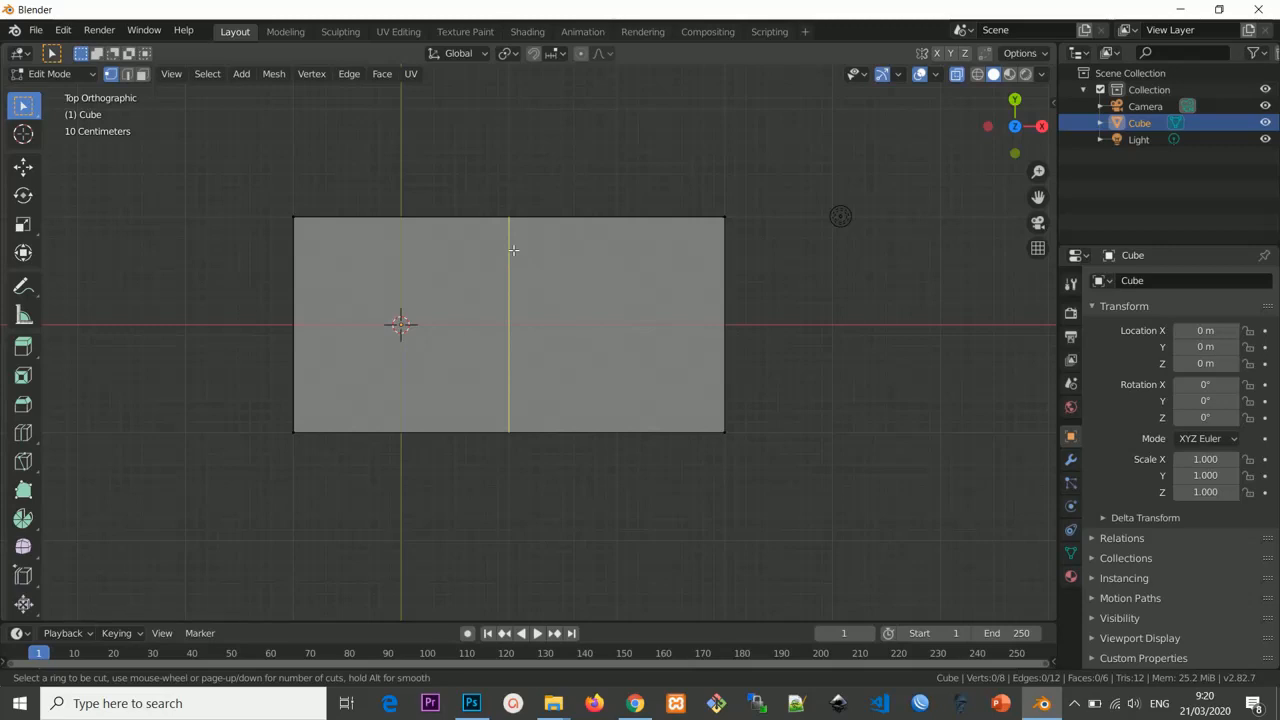
click(513, 250)
drag(513, 250, 549, 266)
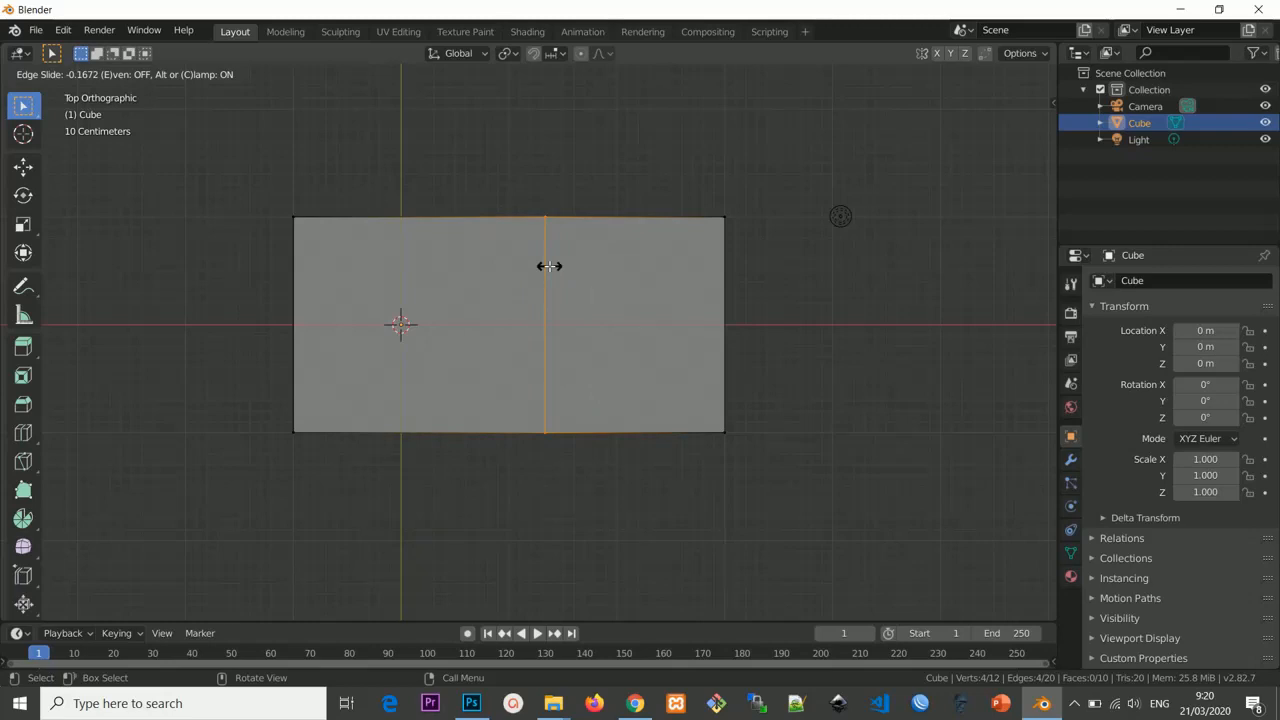
right_click(549, 266)
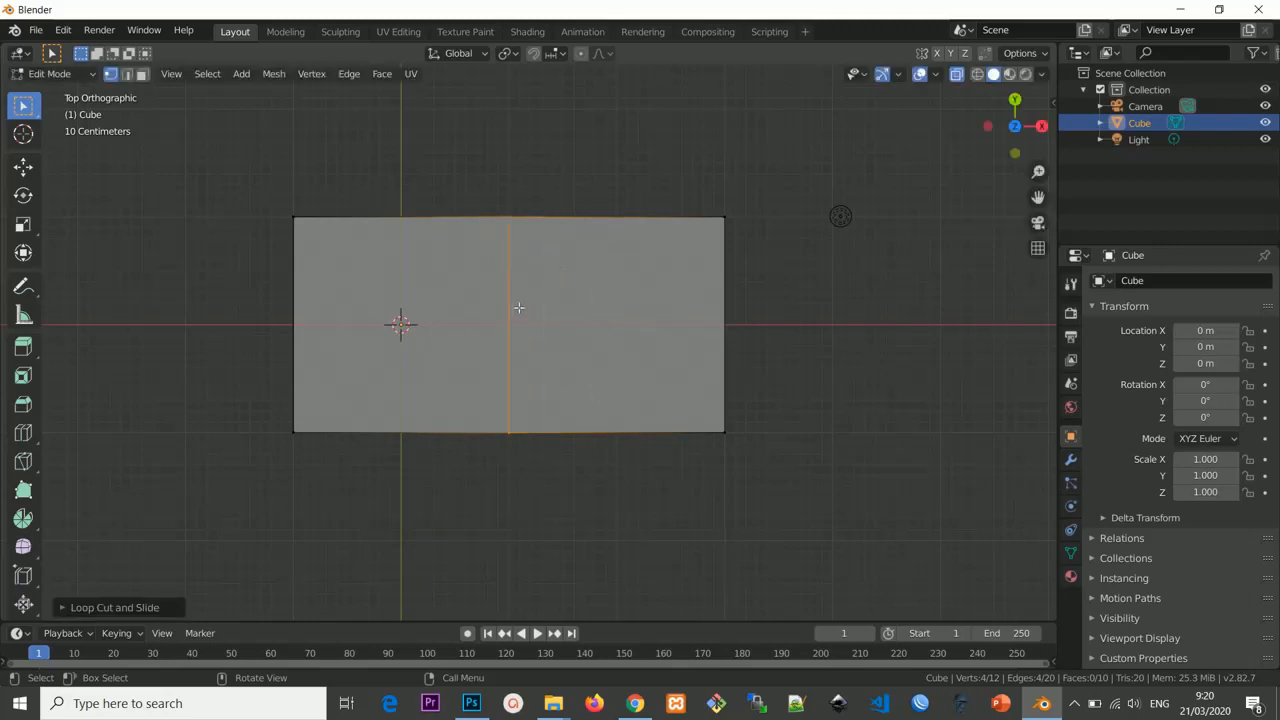
Add one centred loop cut running along the X axis of the box.
scroll(525, 305, up, 1)
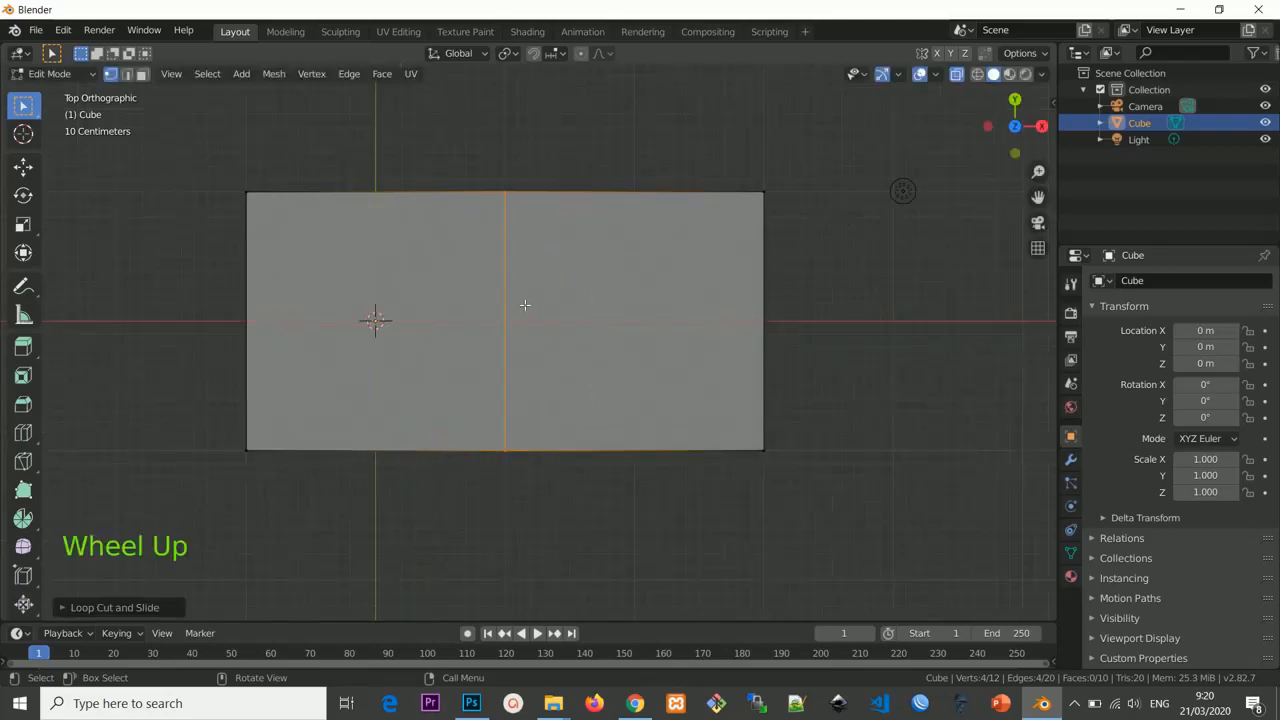
key(ctrl+r)
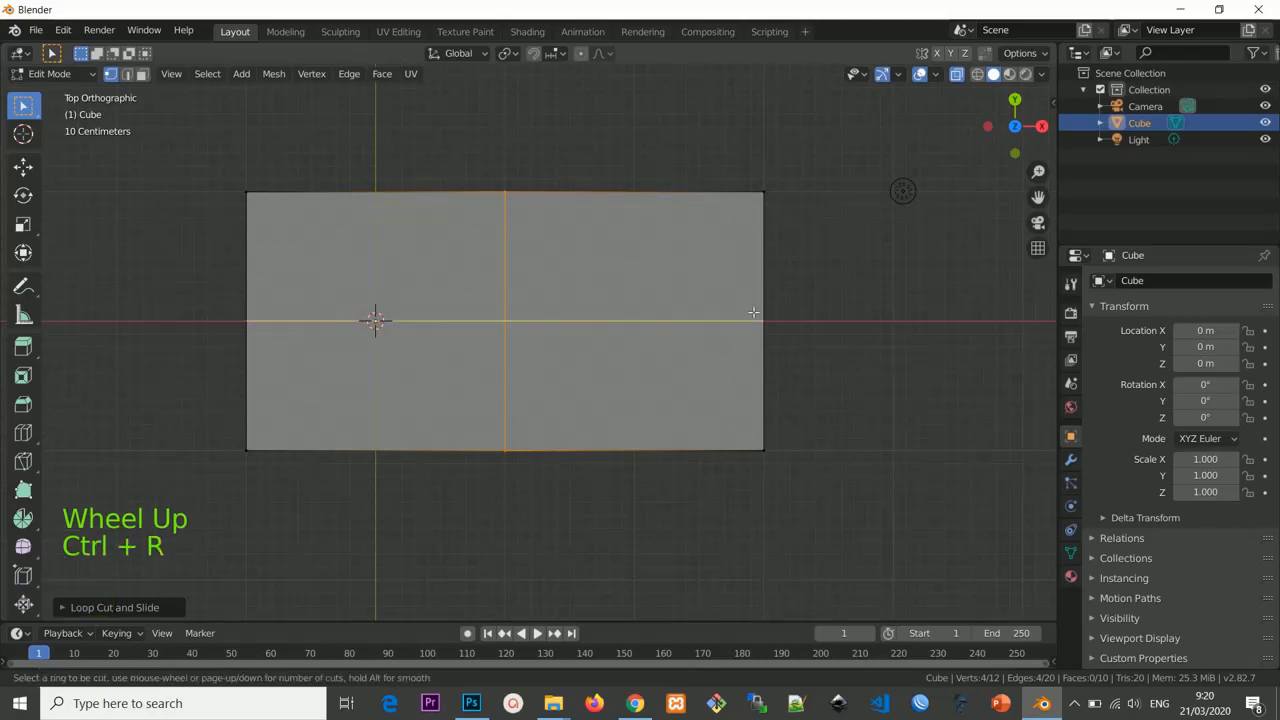
click(753, 313)
click(753, 313)
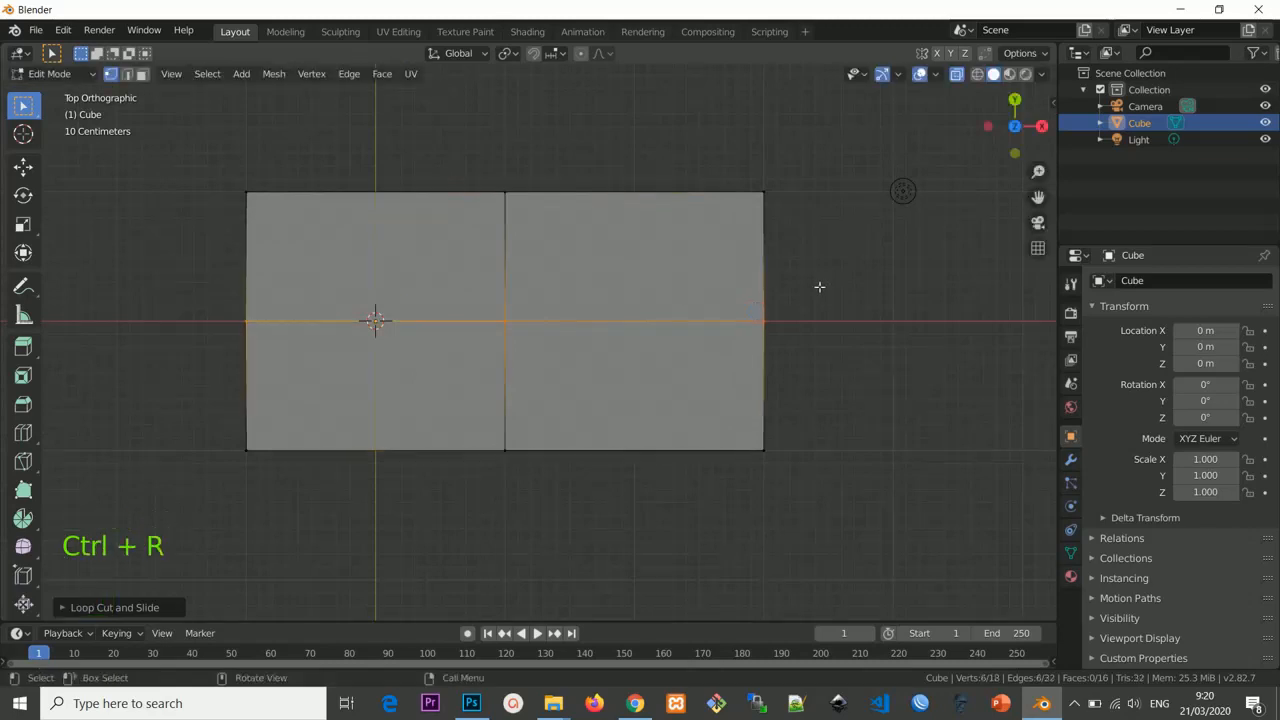
Add a centred loop cut across the half of the box on the positive X side.
scroll(815, 290, down, 2)
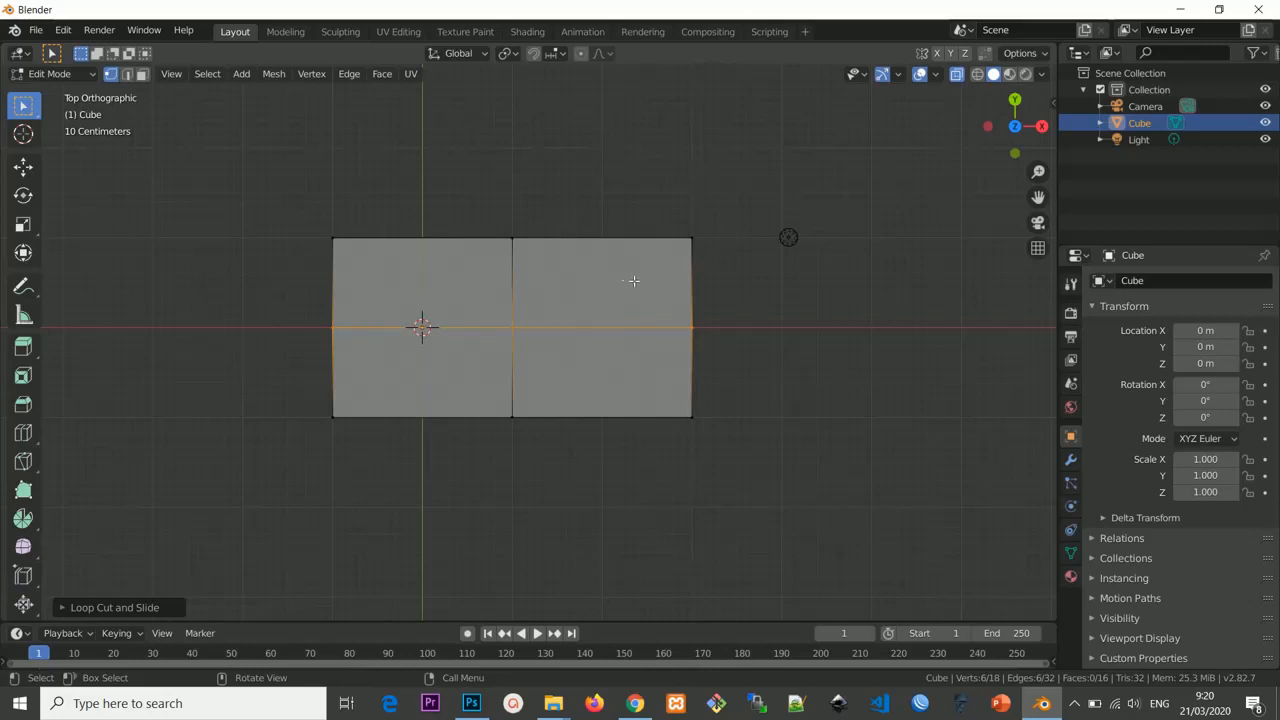
key(ctrl+r)
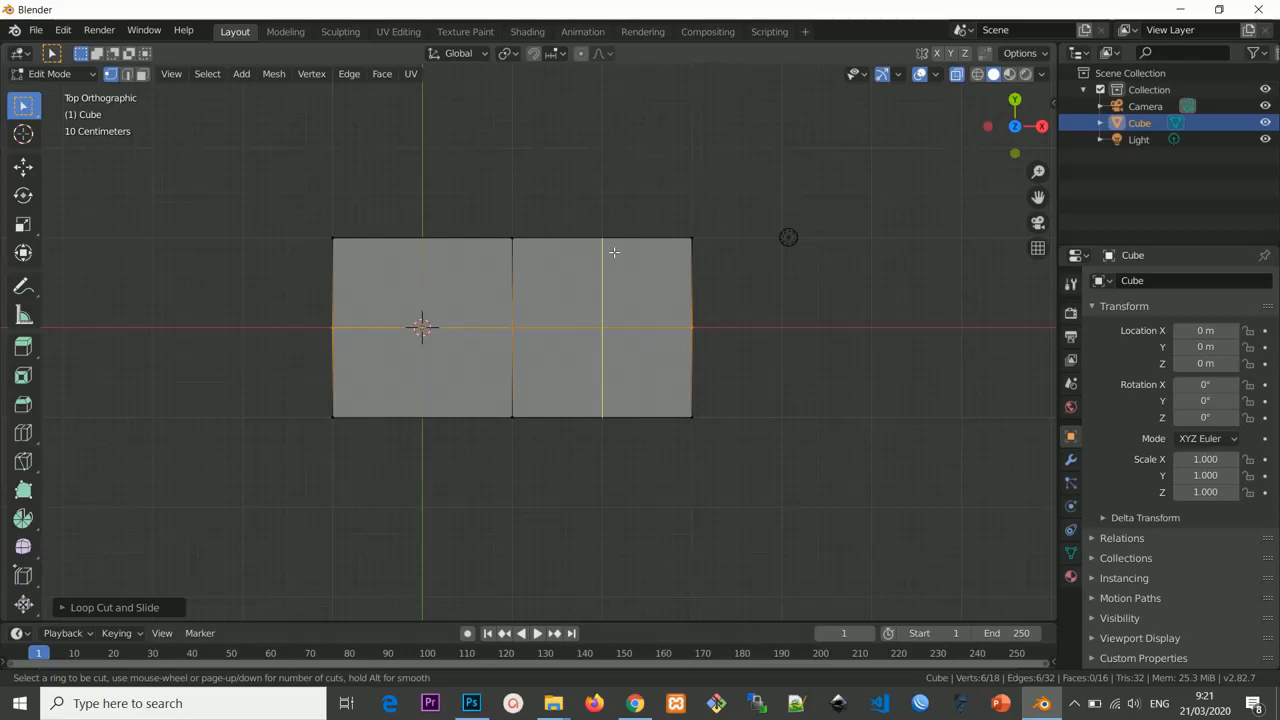
click(614, 252)
click(613, 252)
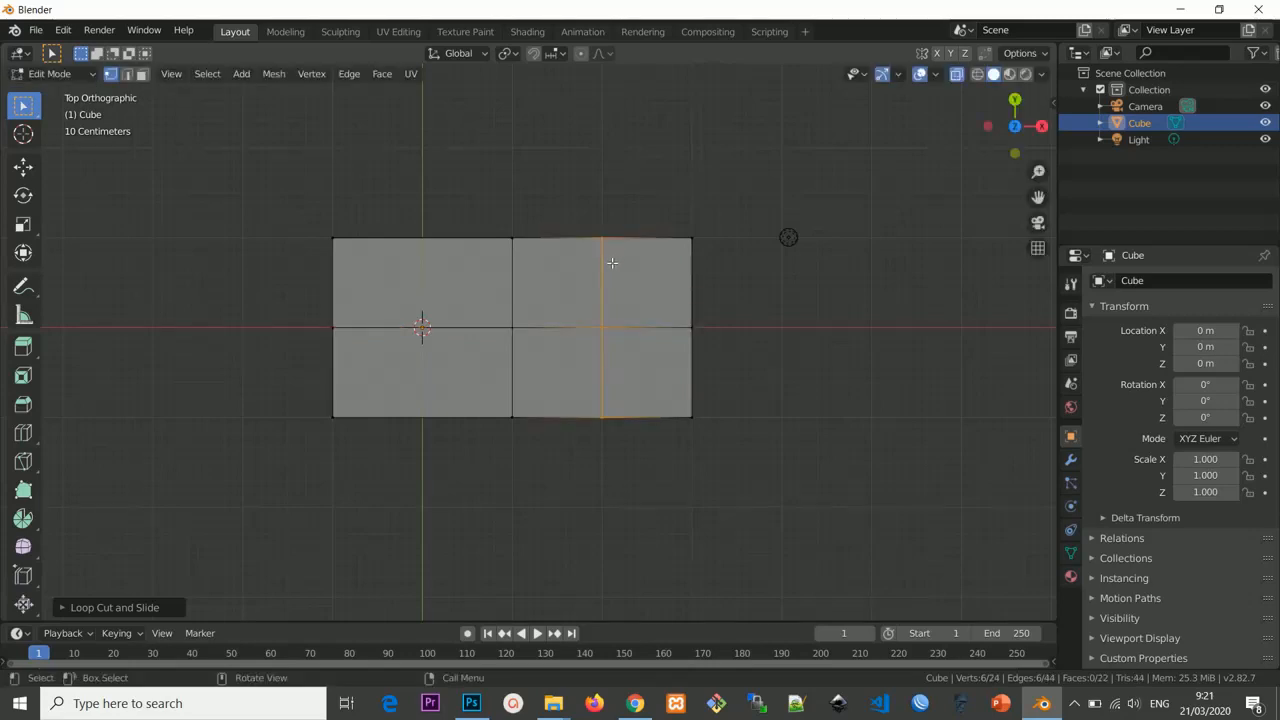
Undo all three loop cuts so the box is undivided.
key(ctrl)
key(ctrl+z)
key(ctrl+z)
key(ctrl+z)
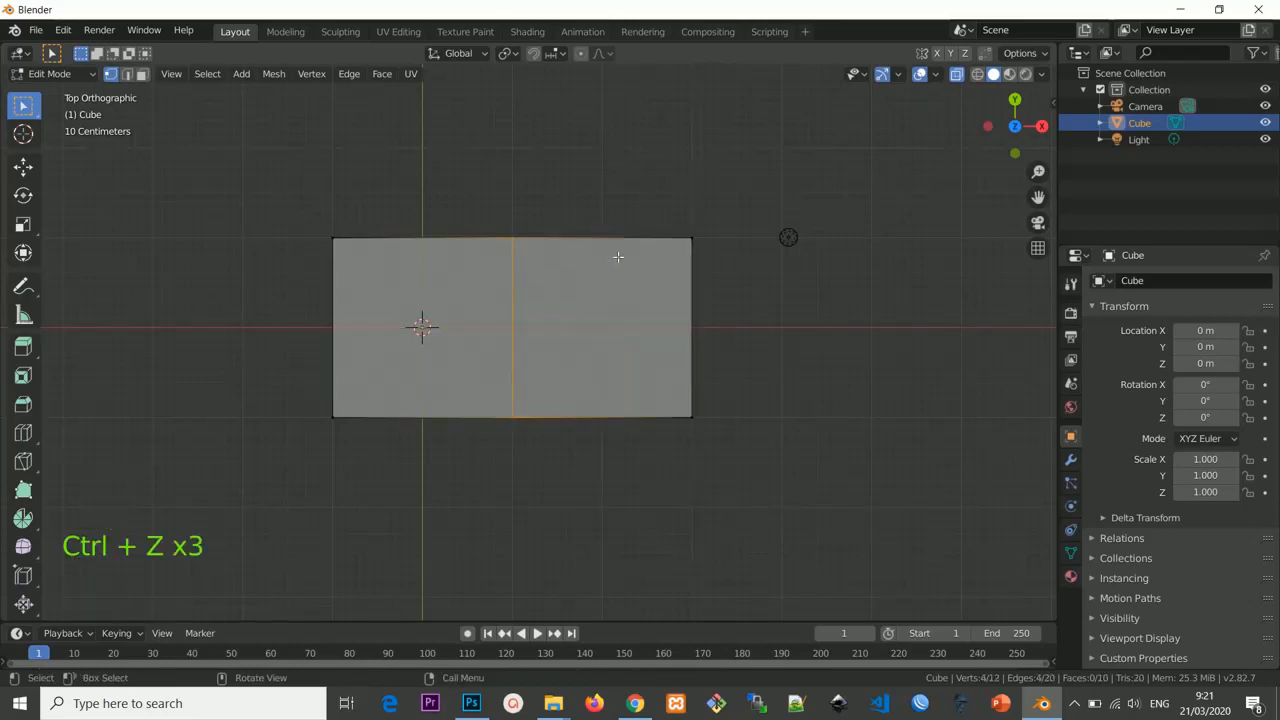
key(ctrl+z)
Add two evenly spaced loop cuts across the box's length, cancelling the edge slide.
scroll(583, 271, up, 2)
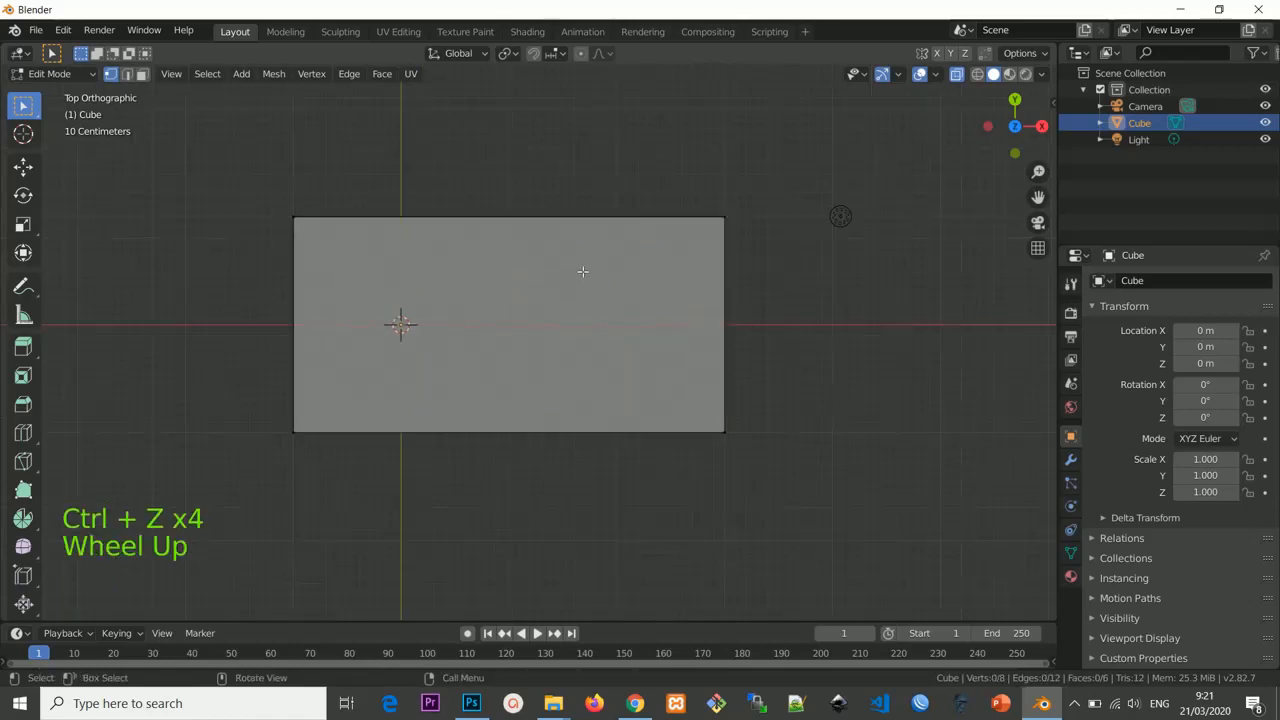
scroll(583, 271, up, 1)
scroll(583, 271, down, 1)
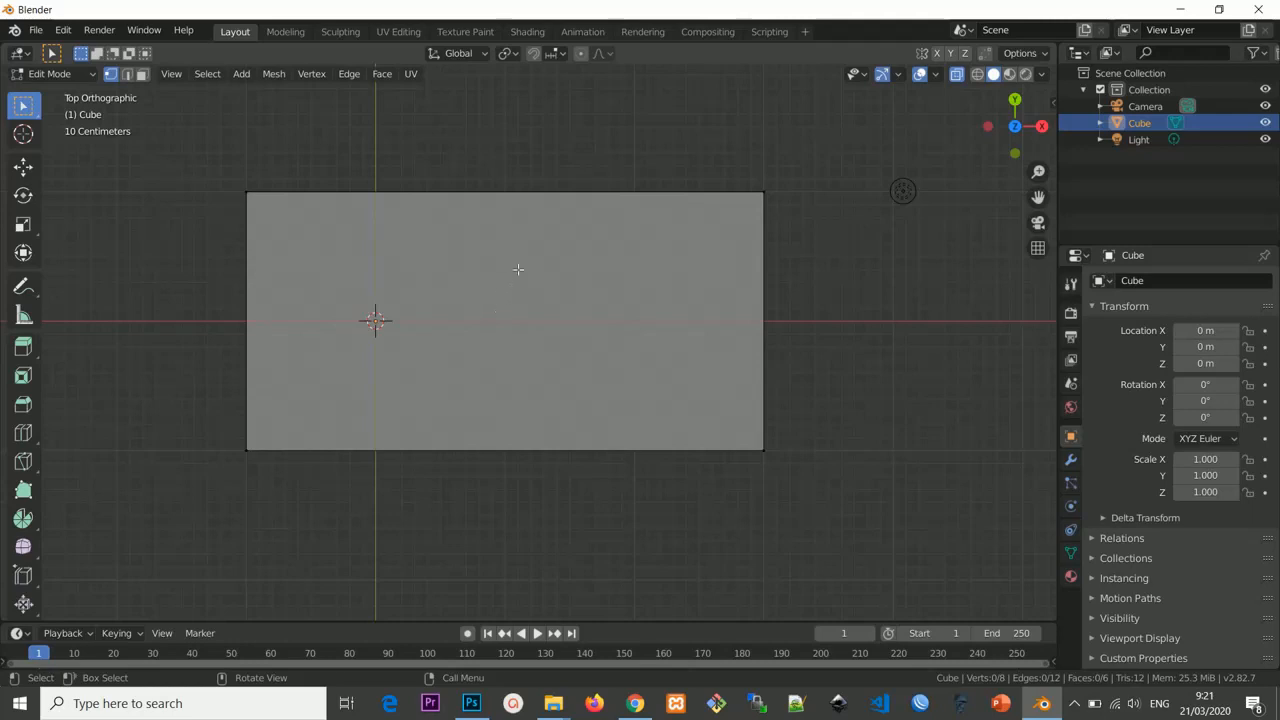
key(ctrl)
key(ctrl+r)
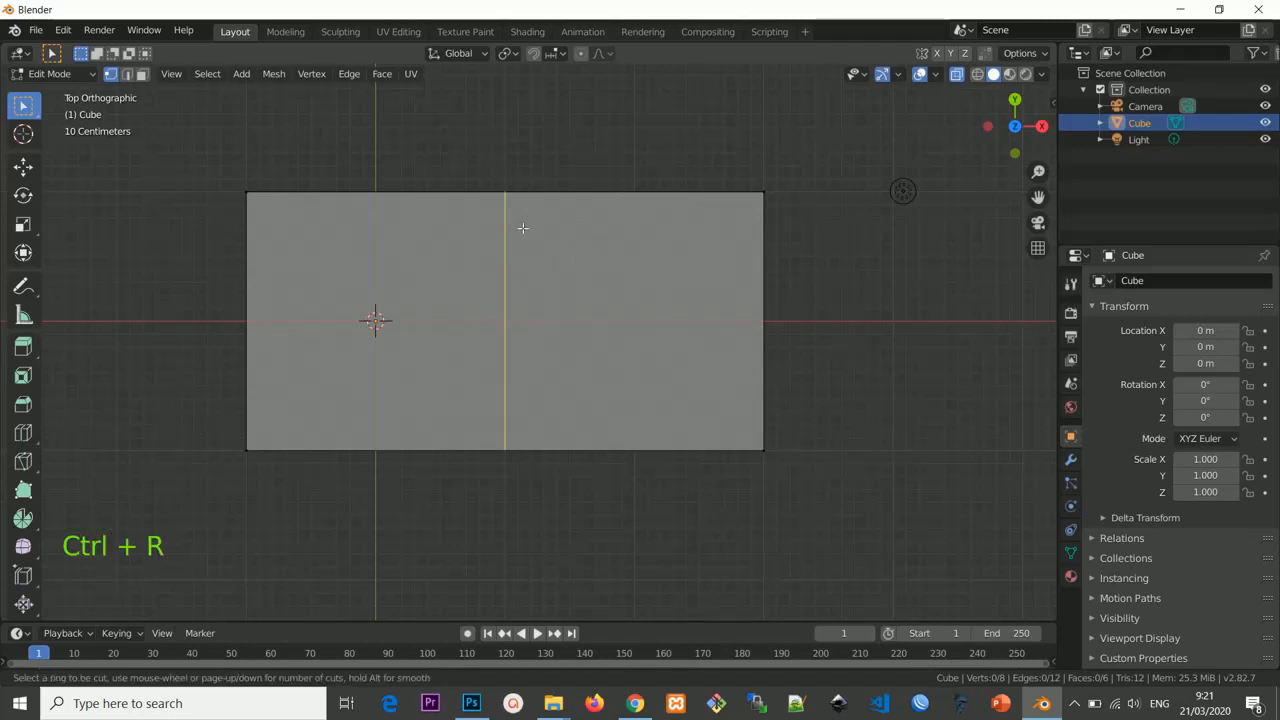
scroll(522, 228, up, 1)
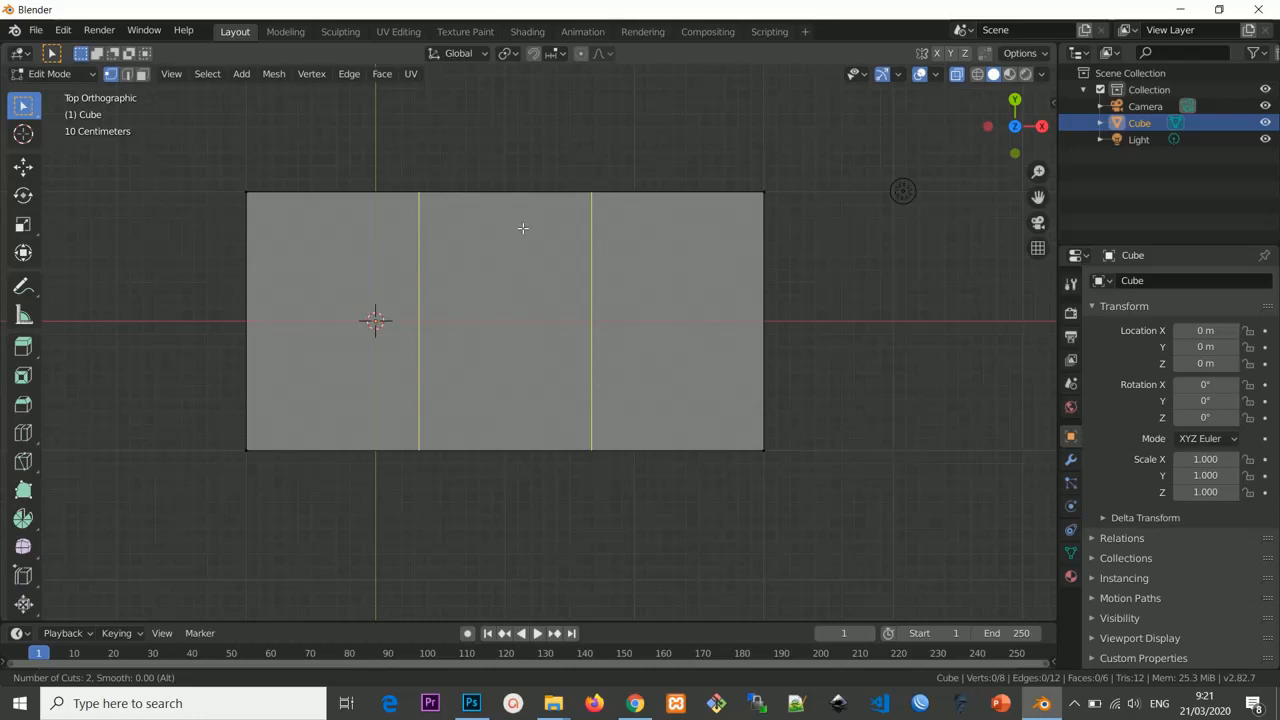
scroll(522, 228, up, 3)
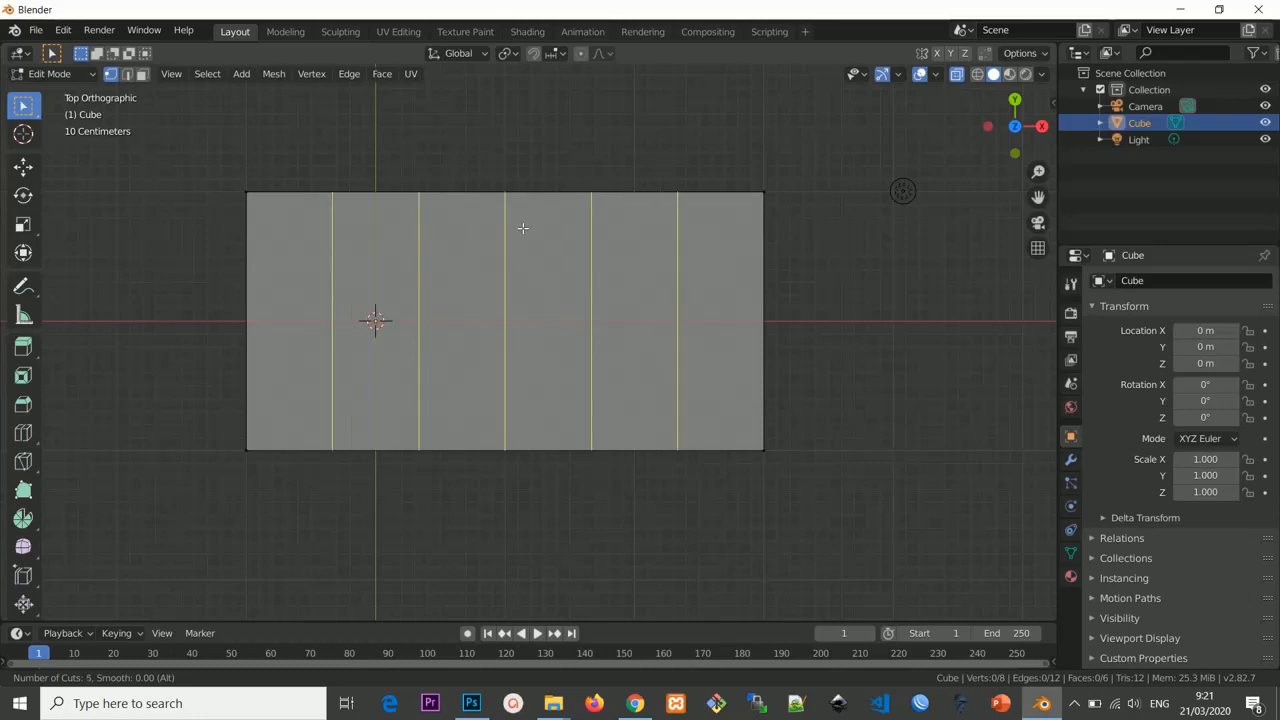
scroll(522, 228, down, 3)
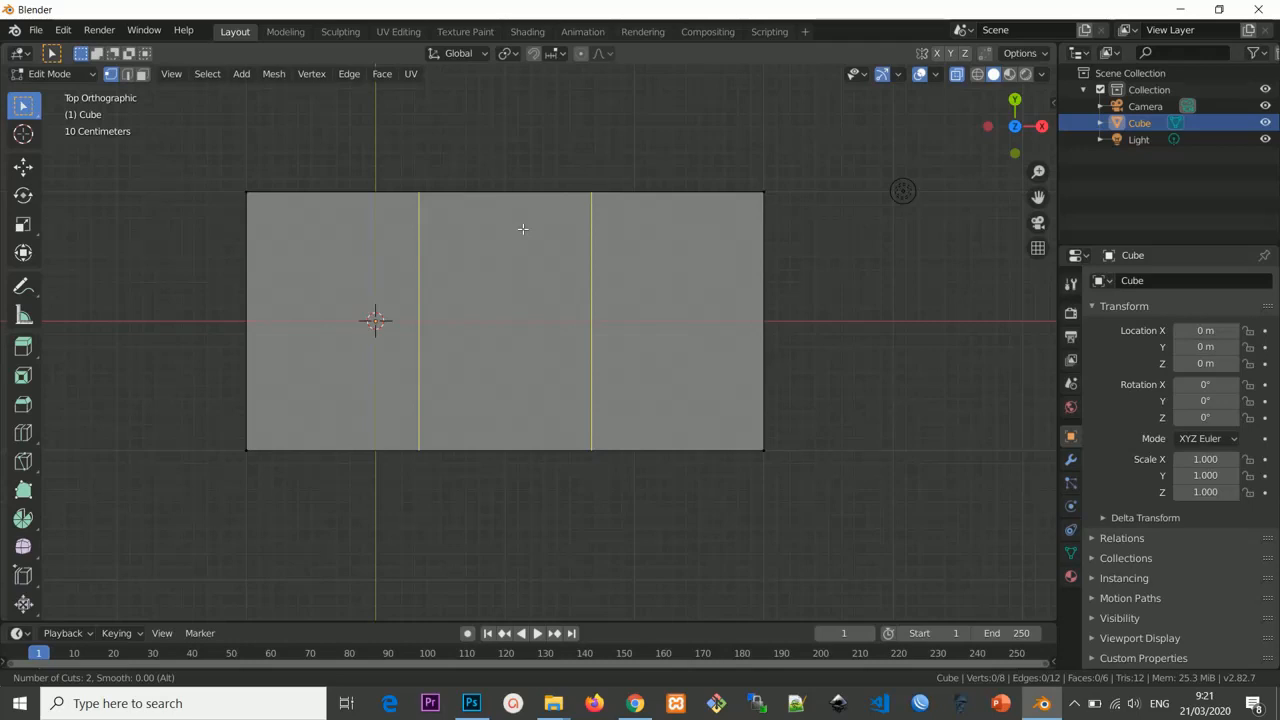
click(522, 228)
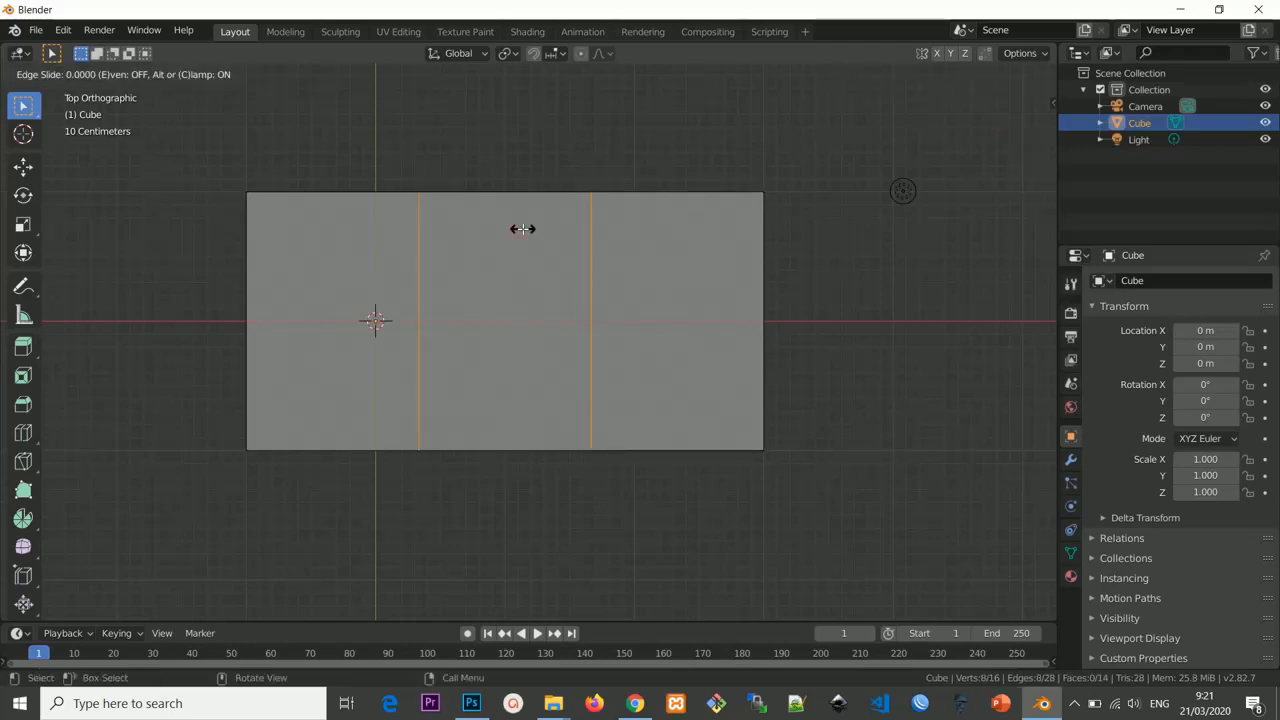
right_click(522, 228)
Scale the two crosswise edge loops apart along the X axis to 2.6, snapping to increments.
key(s)
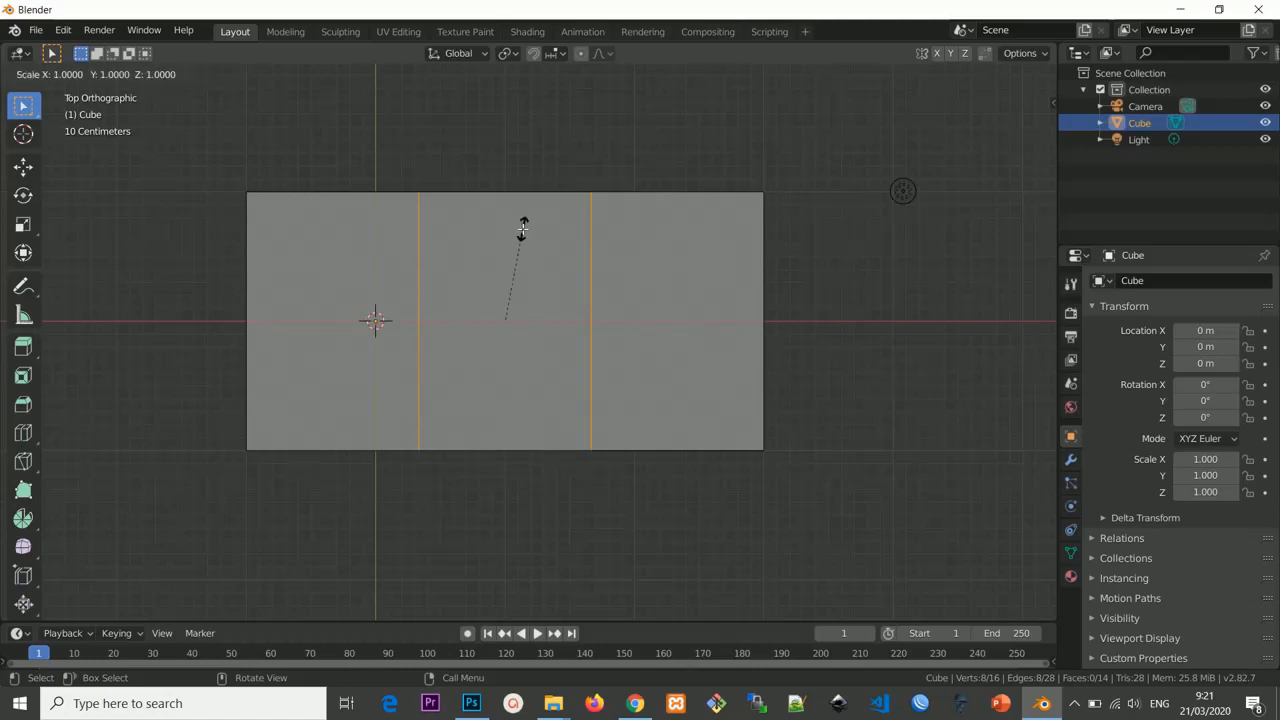
key(x)
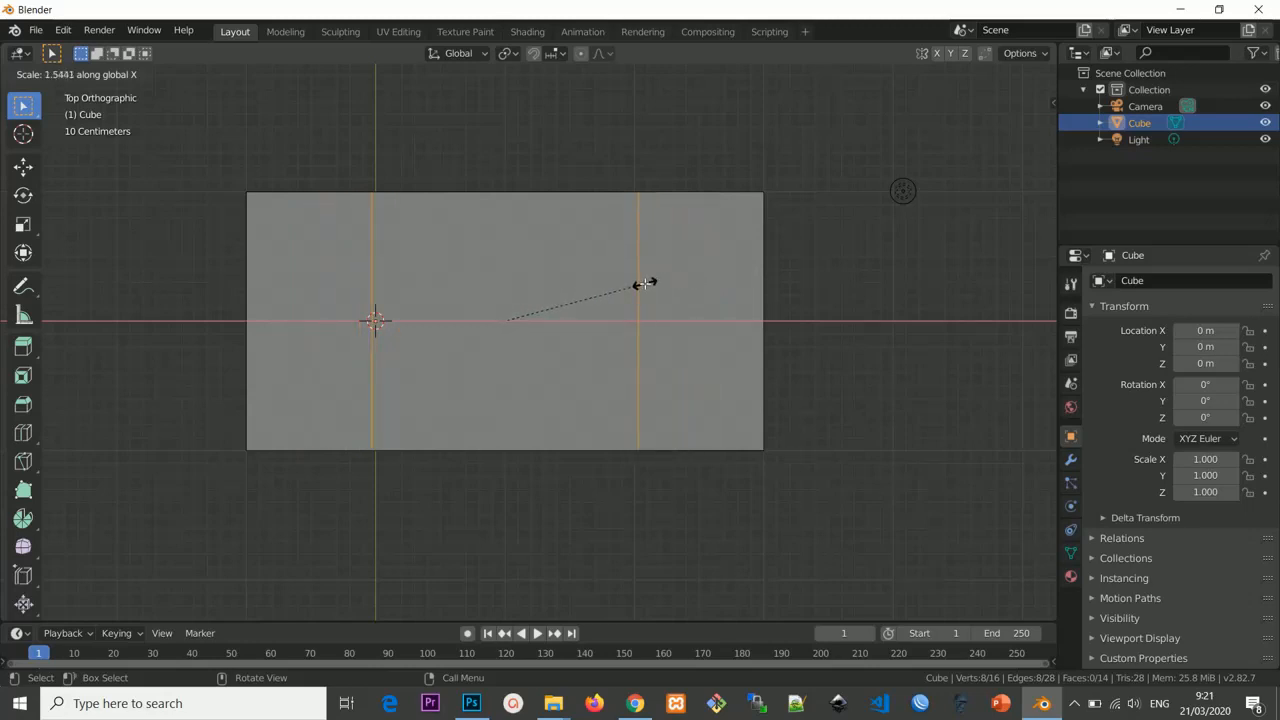
key(ctrl)
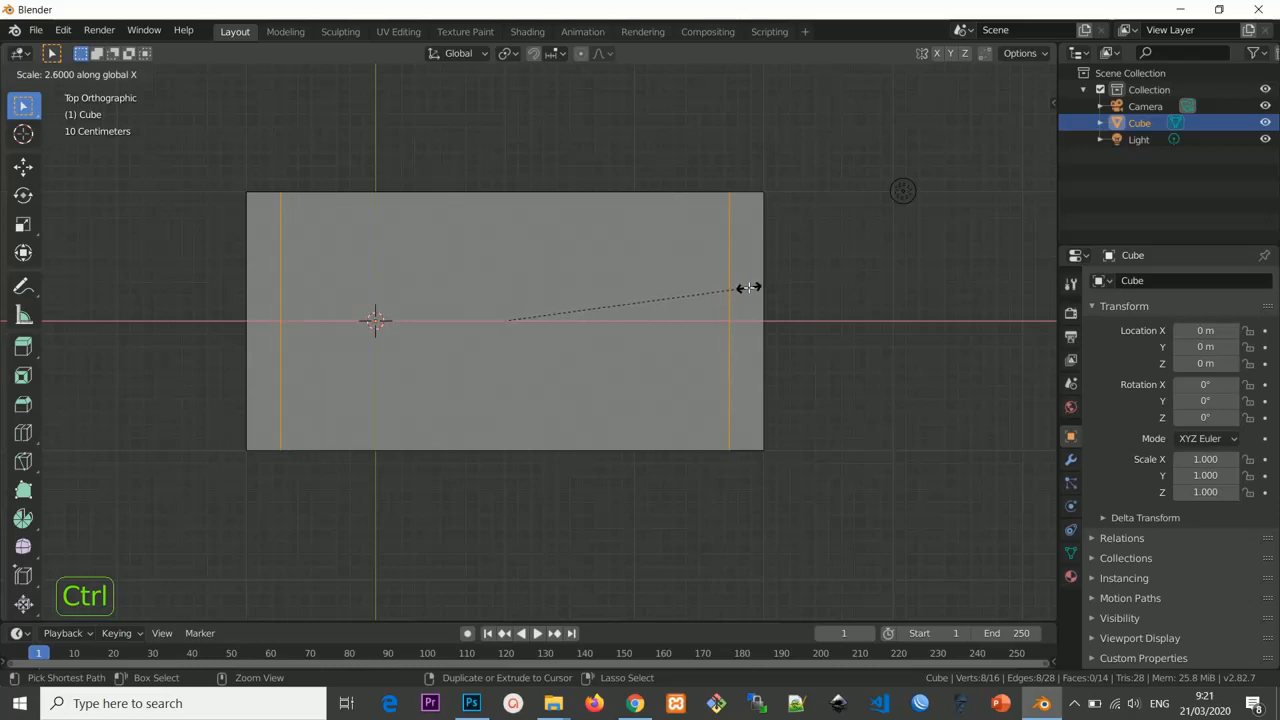
click(749, 288)
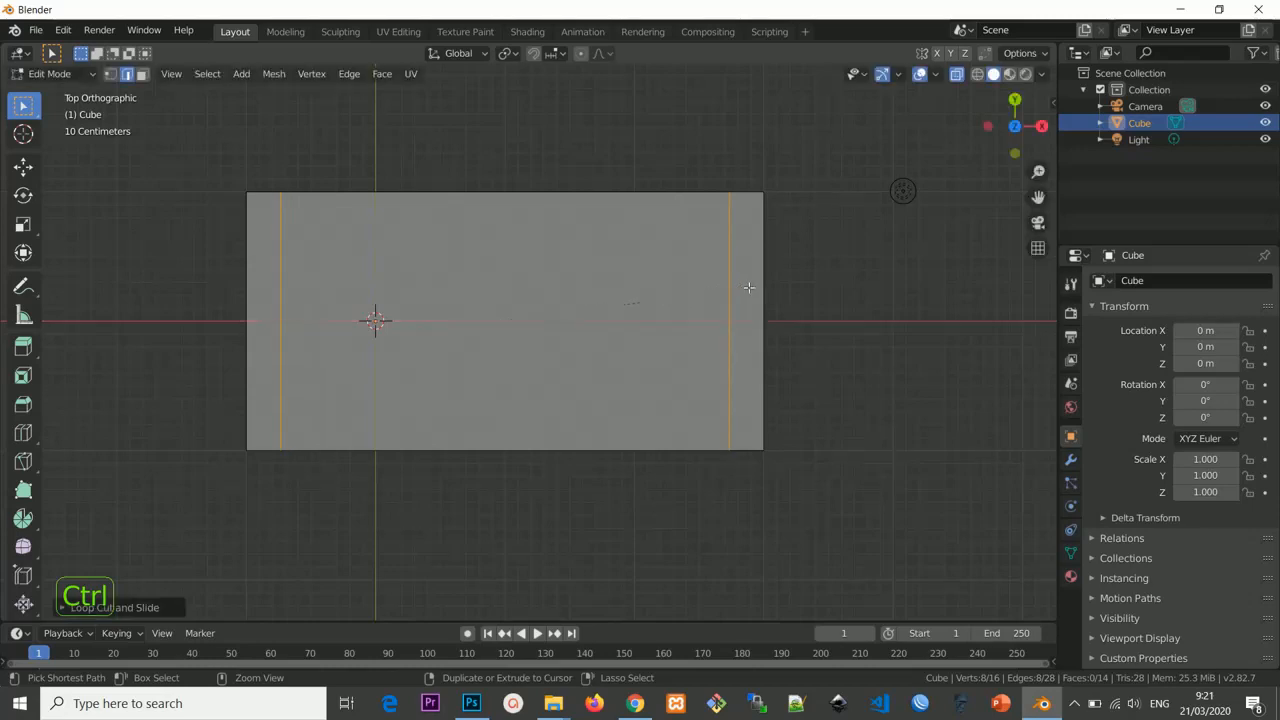
Add two evenly spaced loop cuts running along the box's X axis without sliding them.
scroll(729, 229, up, 3)
scroll(731, 233, down, 2)
scroll(731, 233, down, 1)
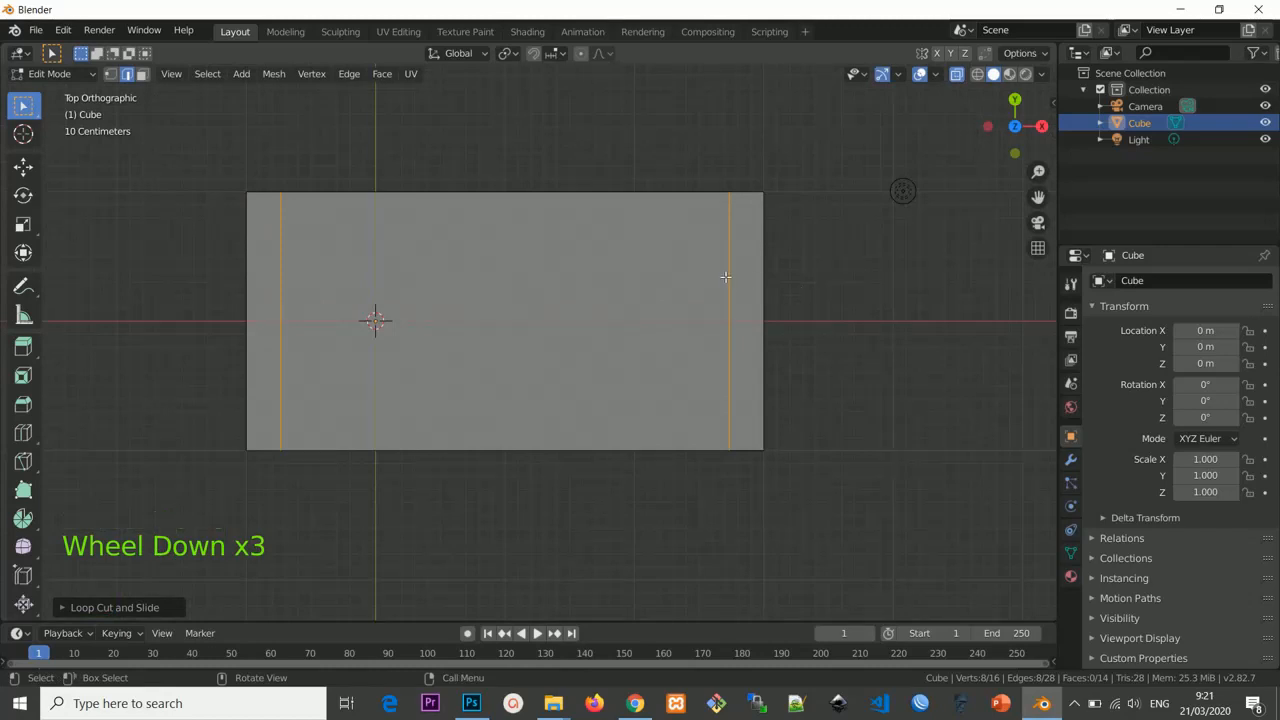
key(ctrl+r)
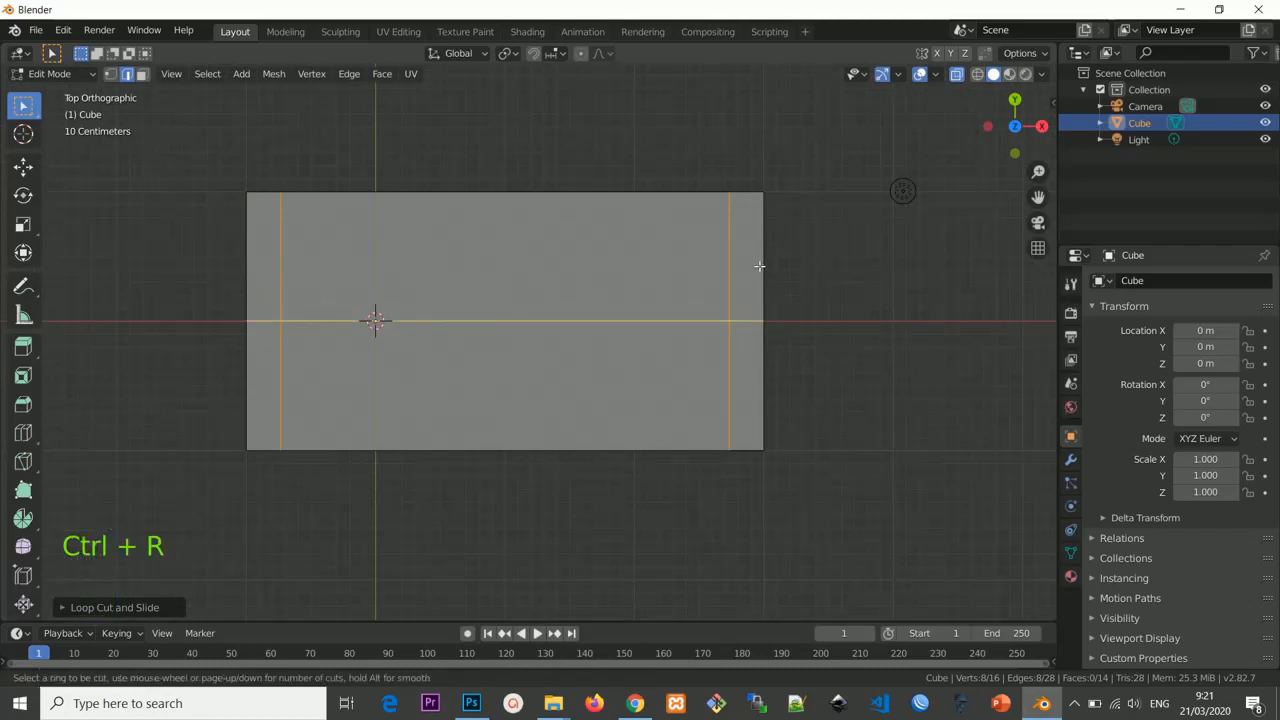
scroll(759, 266, up, 1)
click(759, 266)
right_click(759, 267)
Scale the two lengthwise edge loops apart along the Y axis to 2.2, snapping to increments.
key(s)
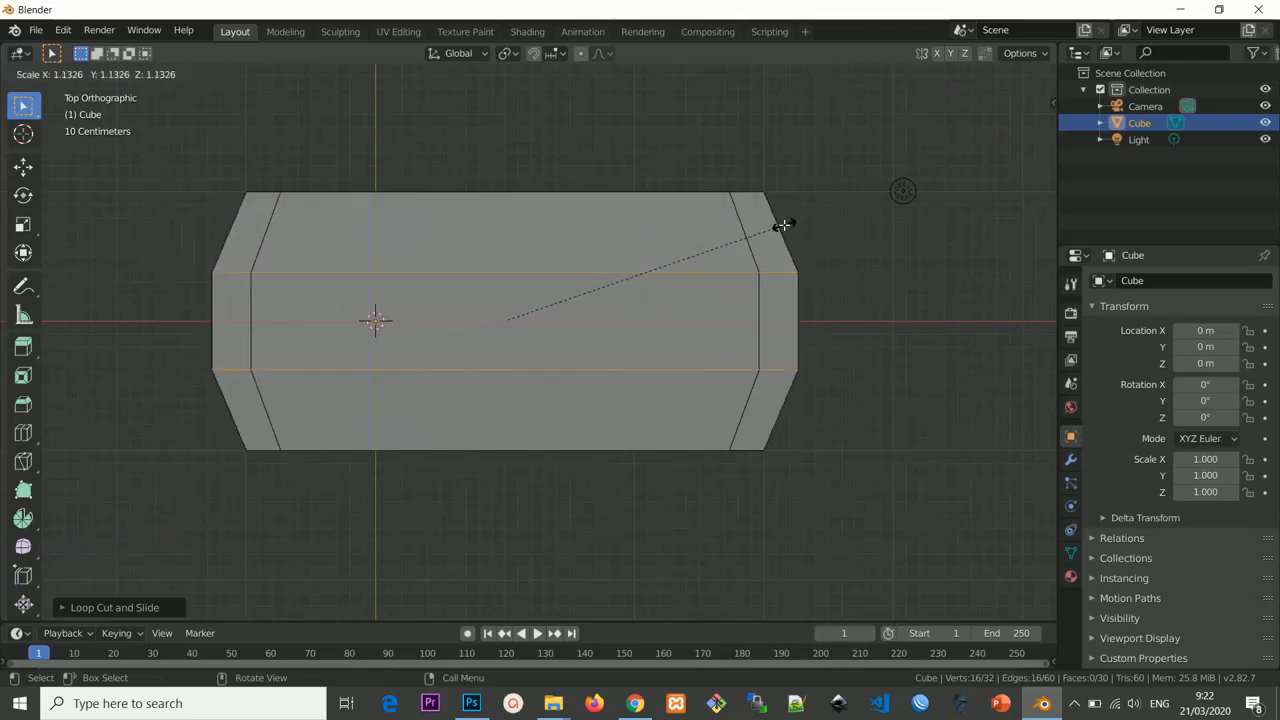
key(y)
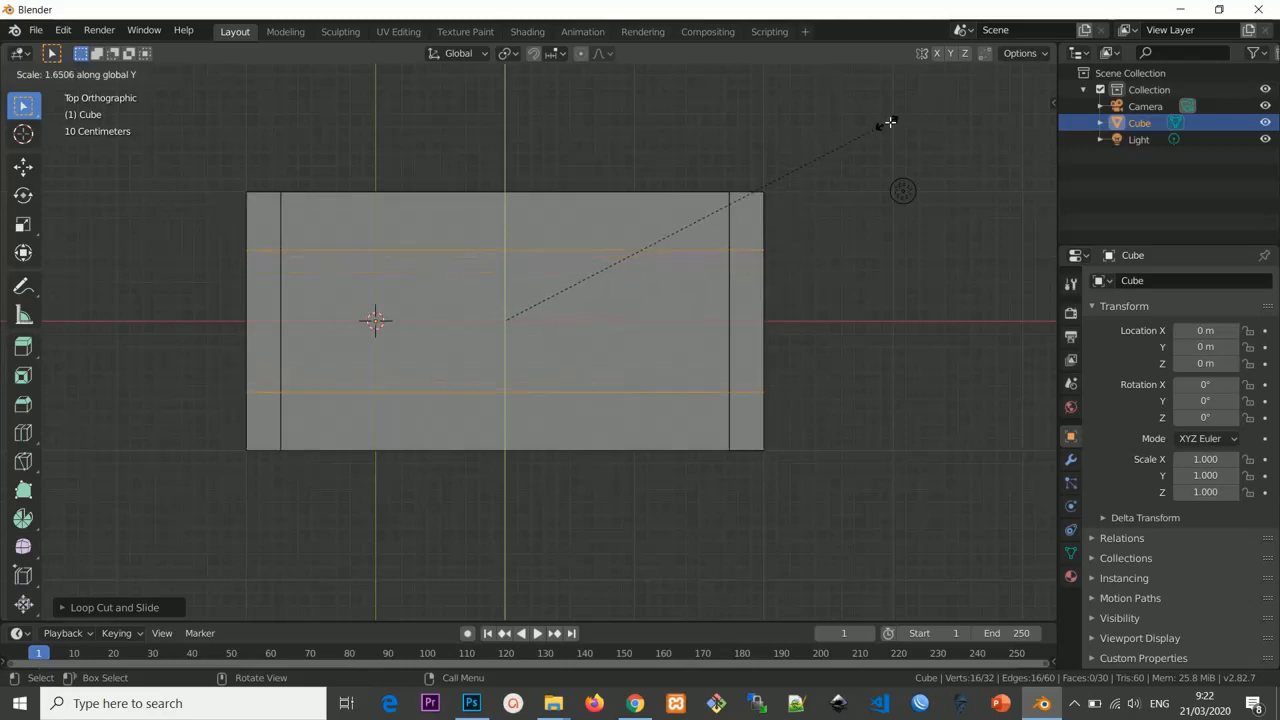
key(ctrl)
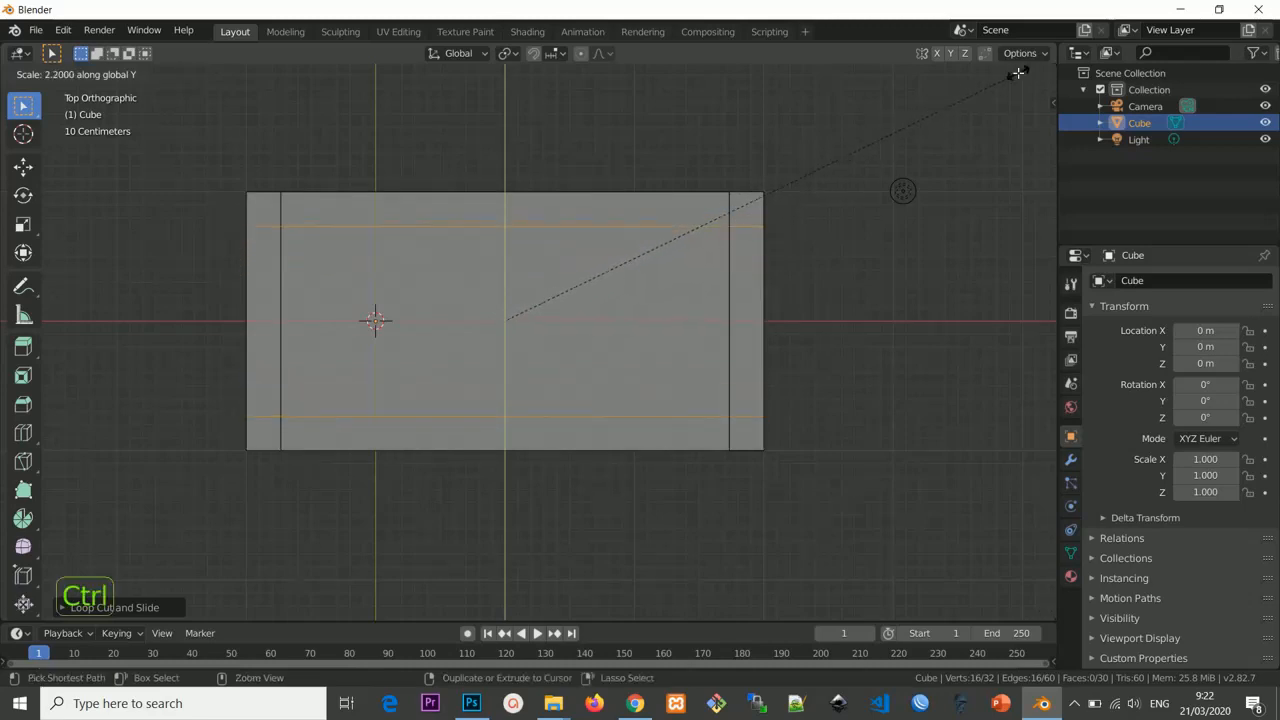
click(1017, 73)
scroll(646, 290, down, 2)
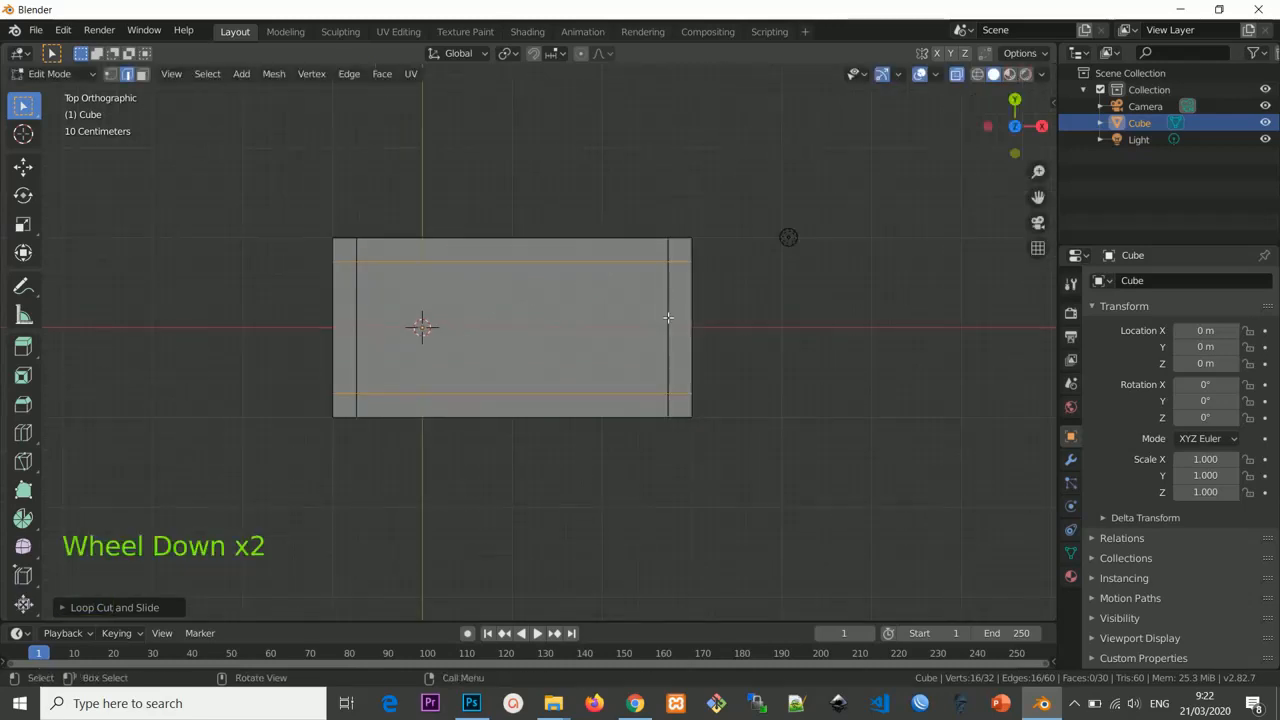
mouse_move(669, 317)
middle_down()
mouse_move(672, 273)
mouse_move(714, 200)
mouse_move(729, 243)
mouse_move(669, 209)
mouse_move(655, 320)
middle_up()
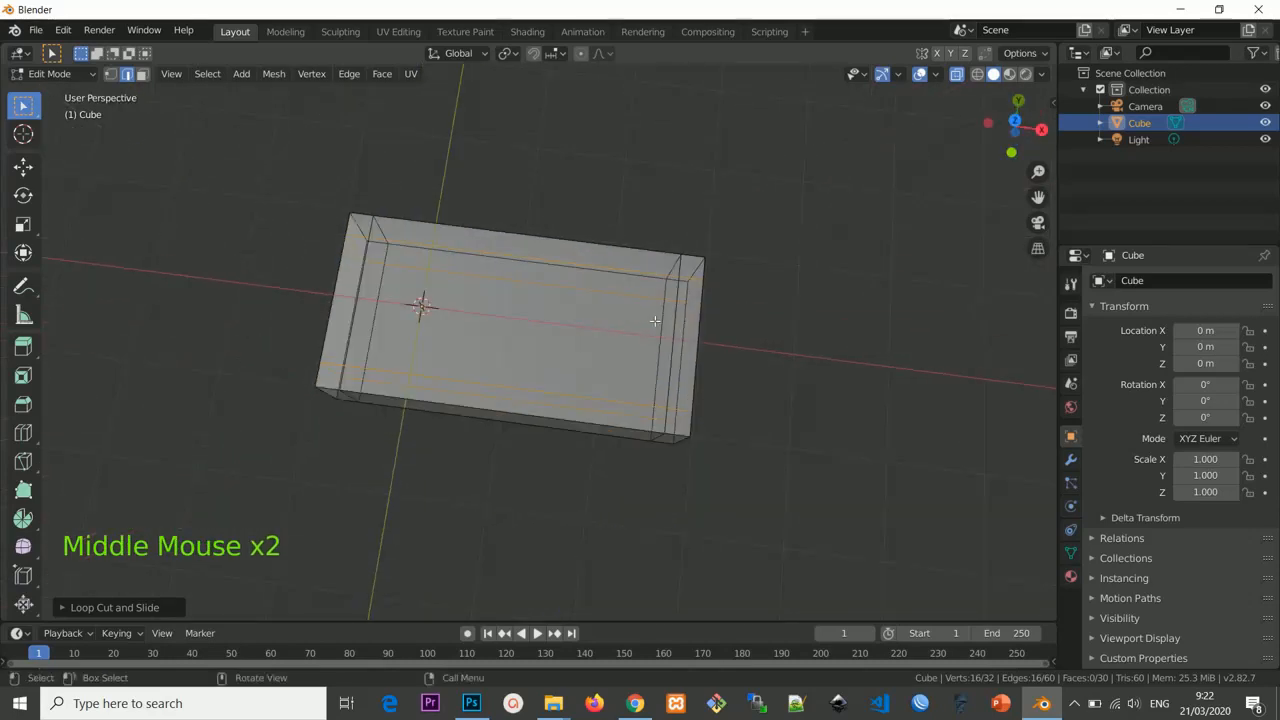
key(KP_7)
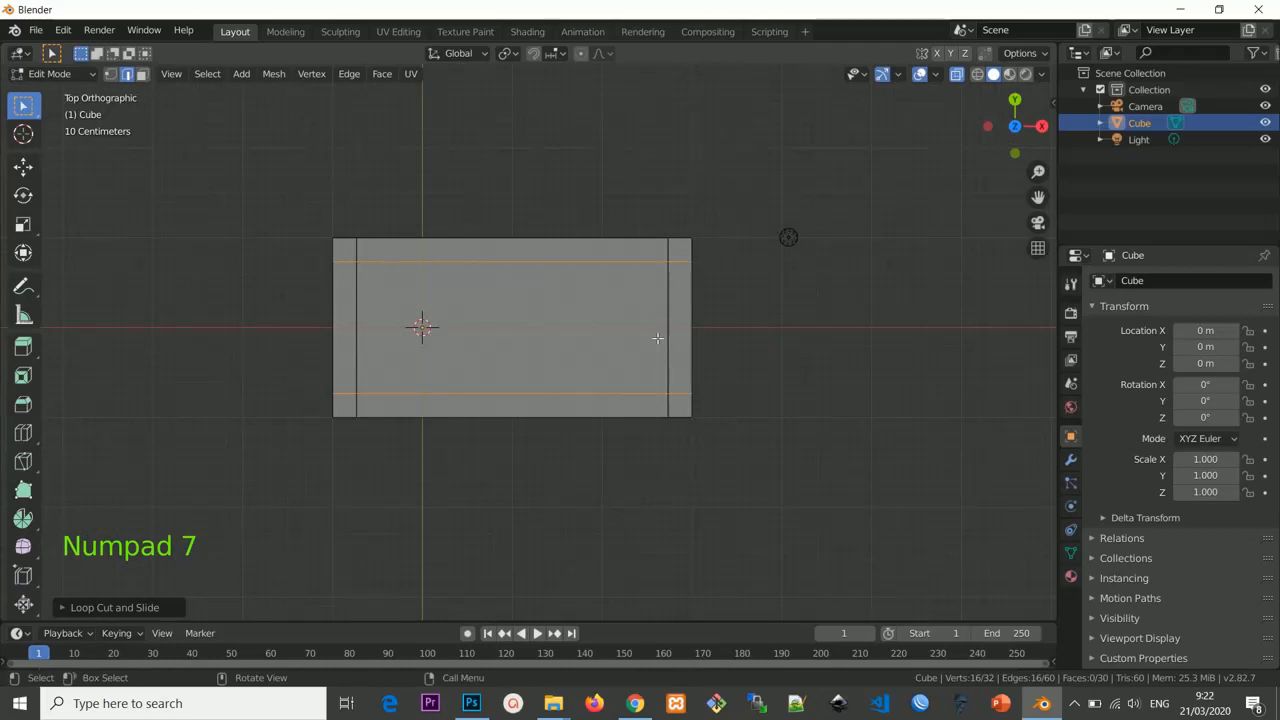
middle_drag(651, 331, 577, 269)
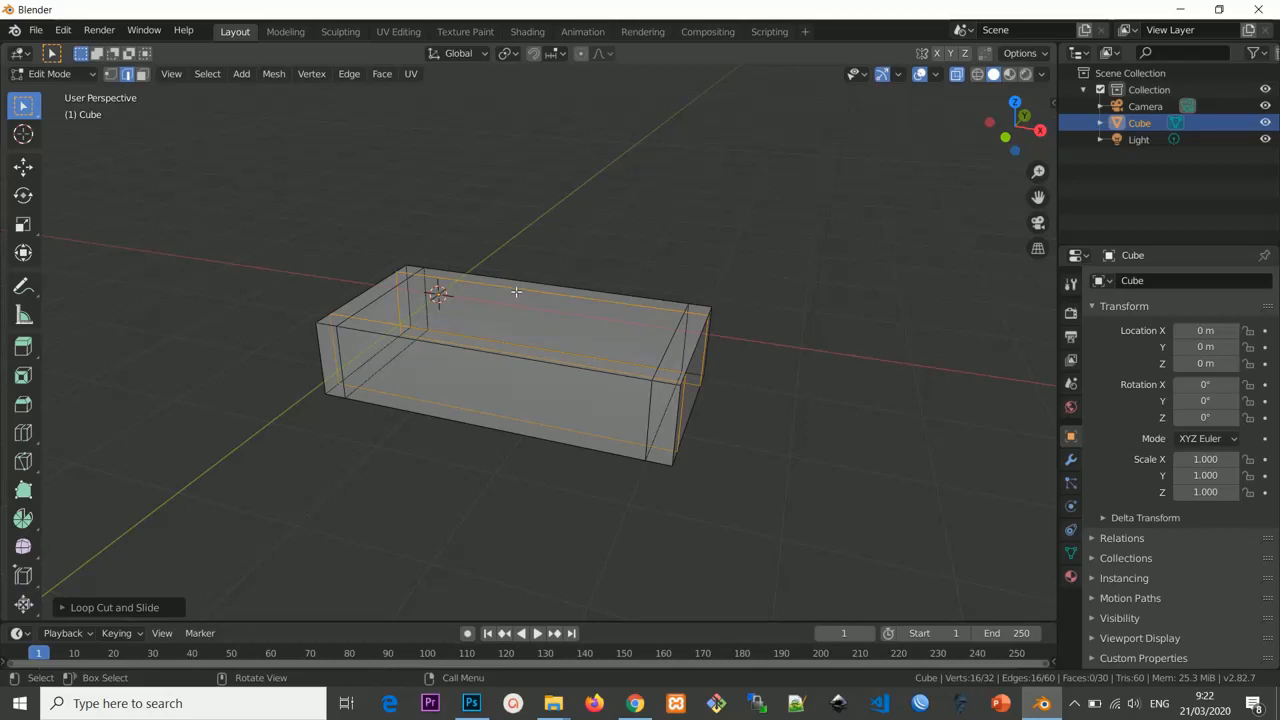
click(1074, 703)
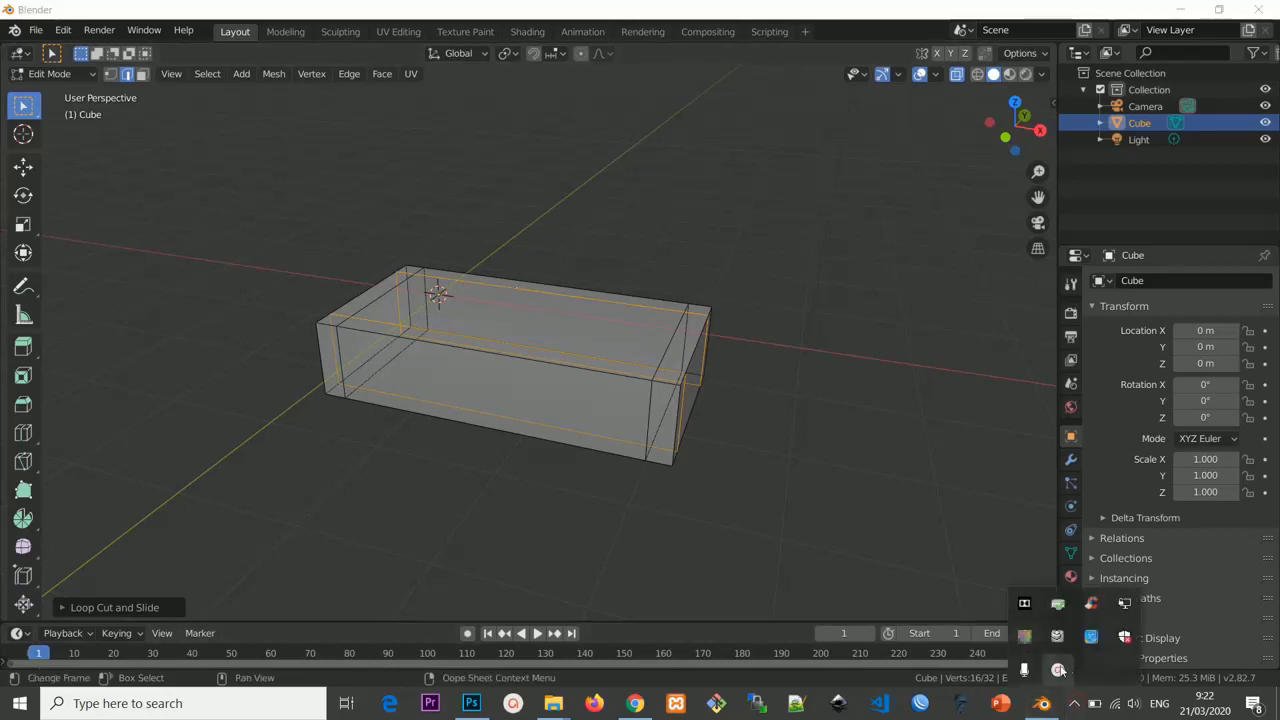